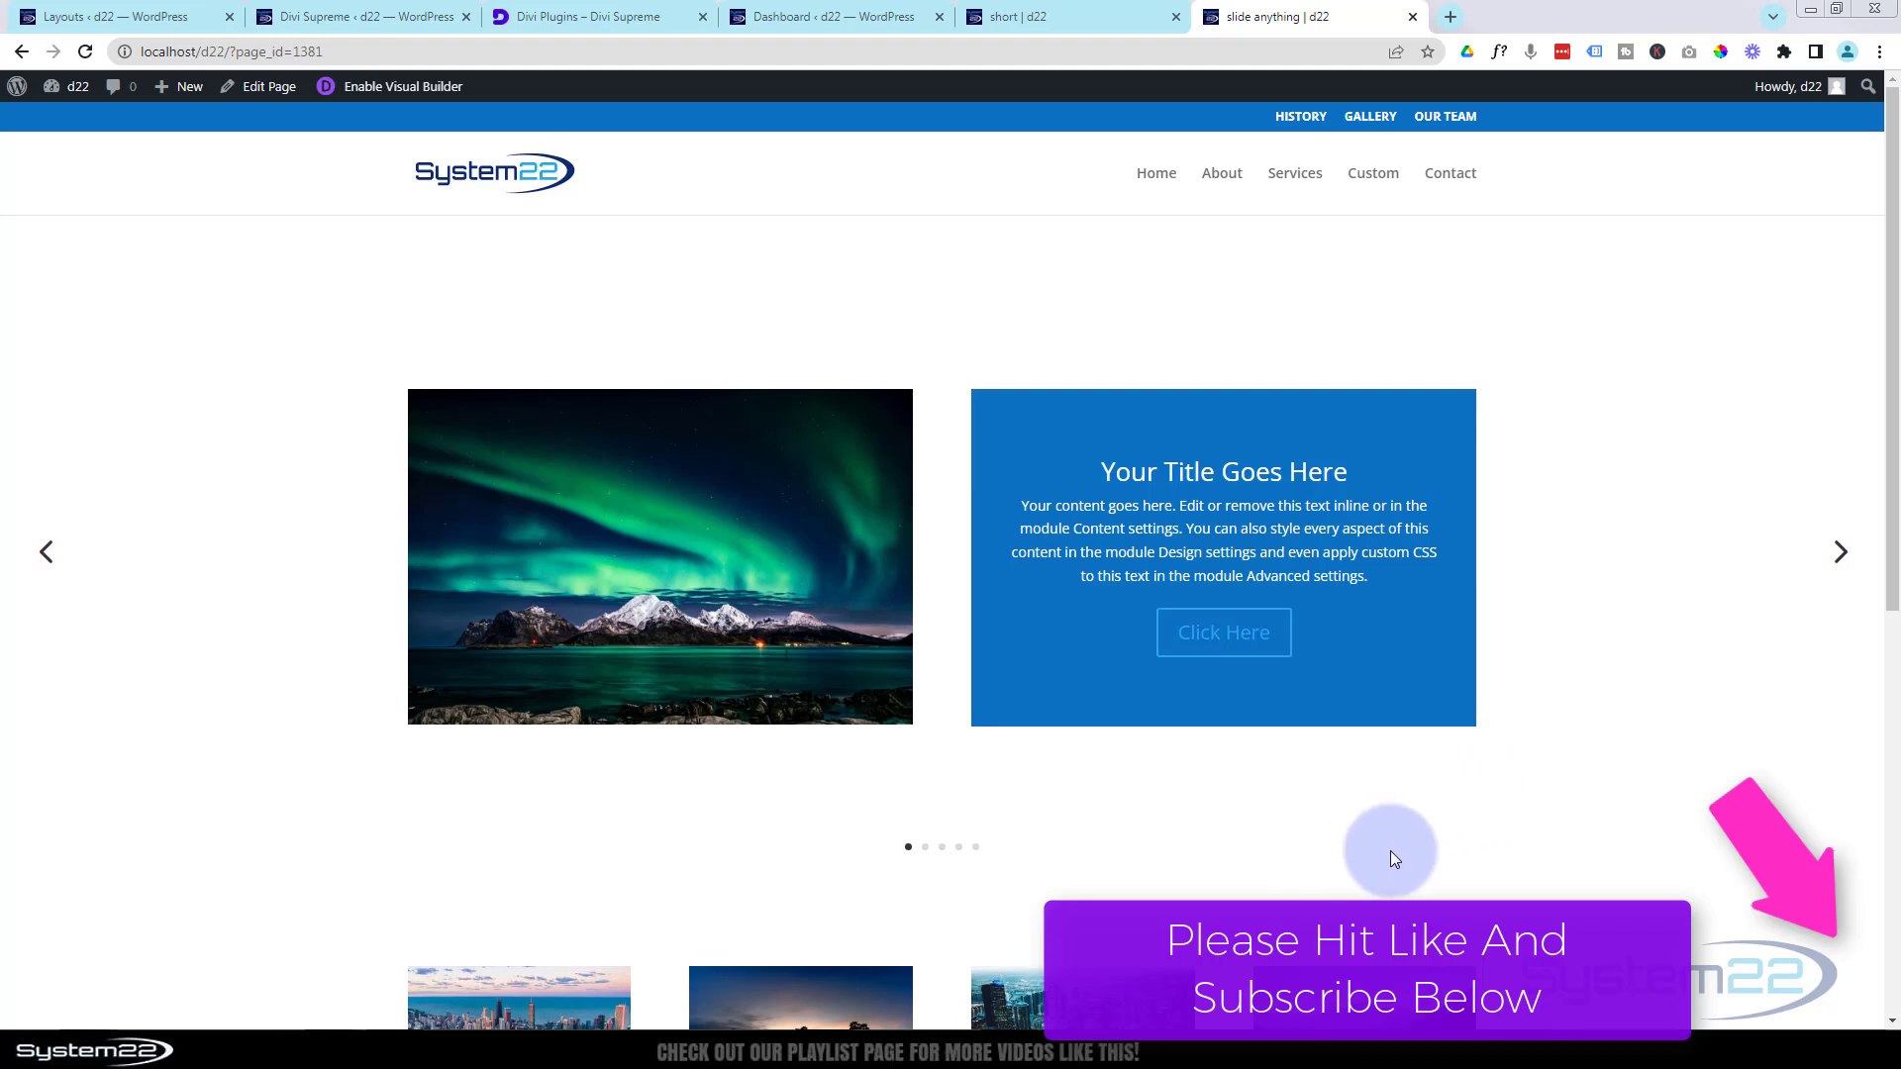
Browse the slides of the slide anything demo slider and enlarge the mountain lake photo in its gallery slide.
left_click(927, 849)
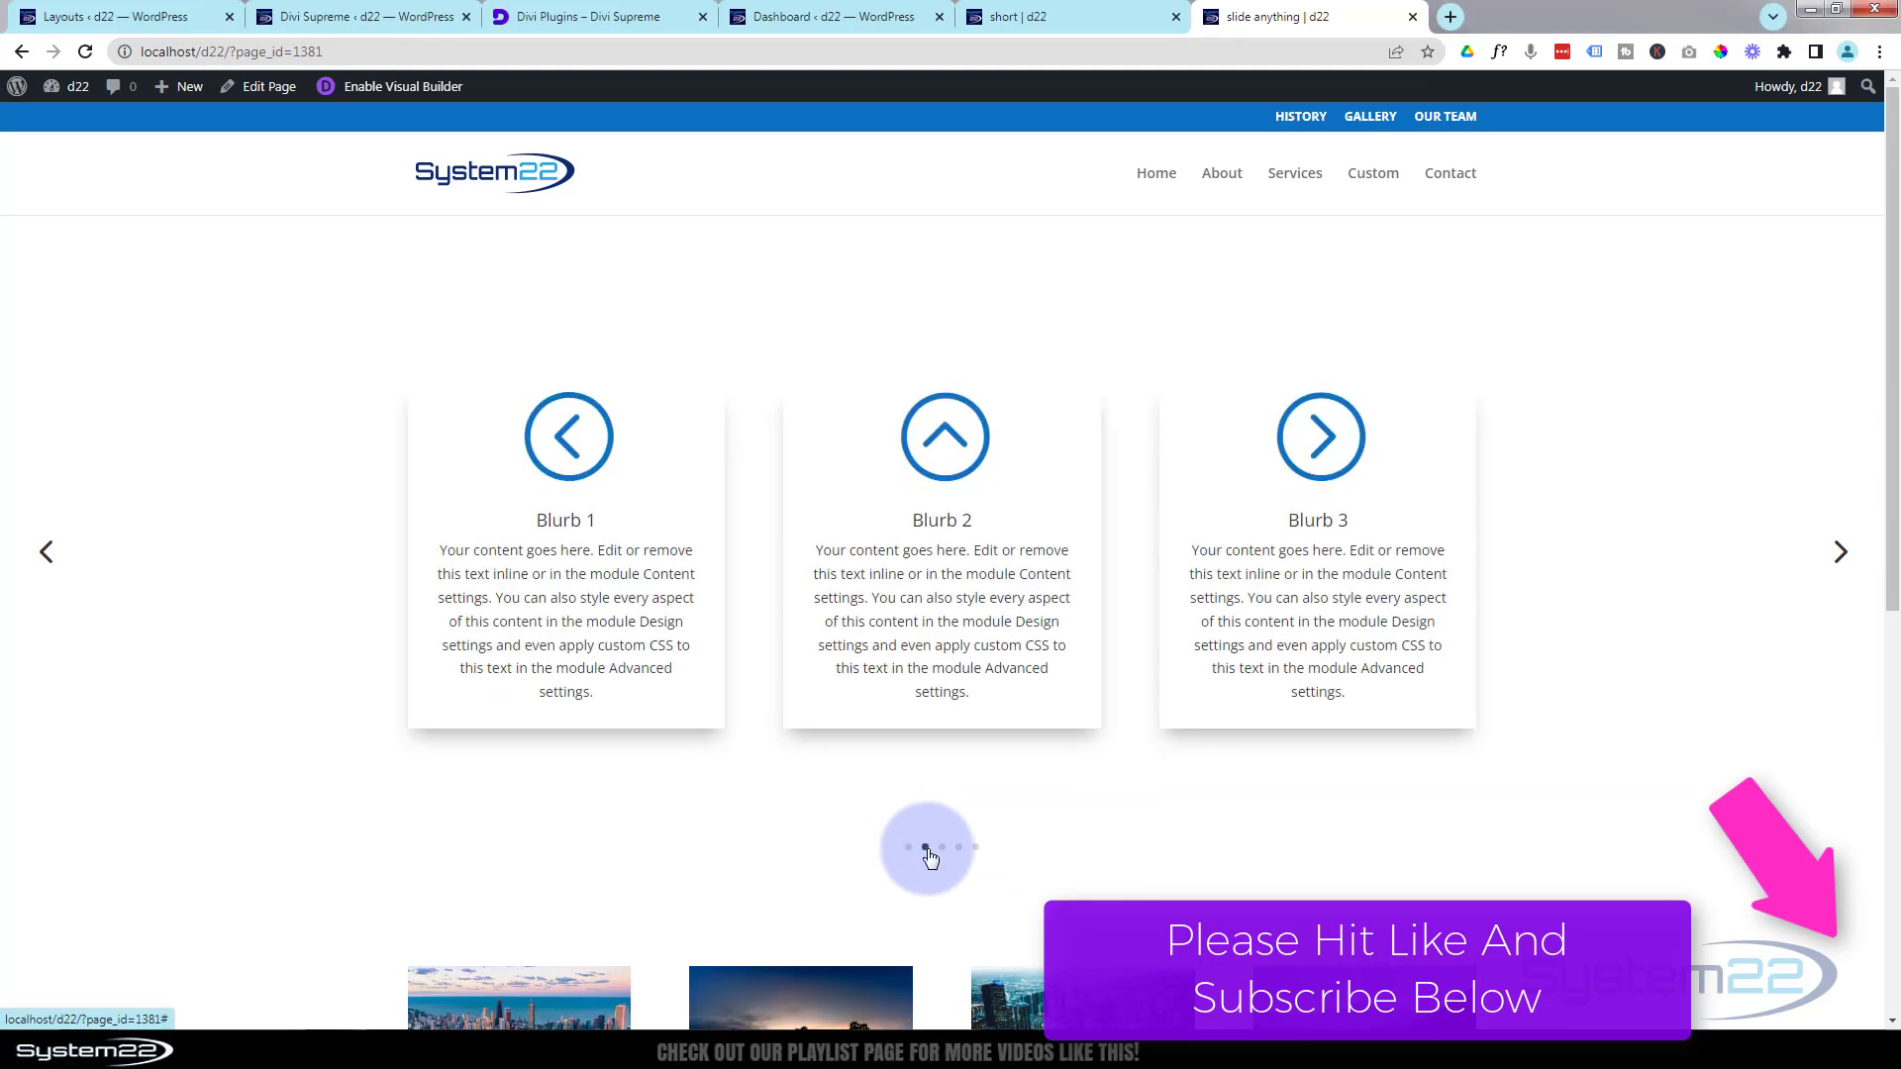
left_click(943, 849)
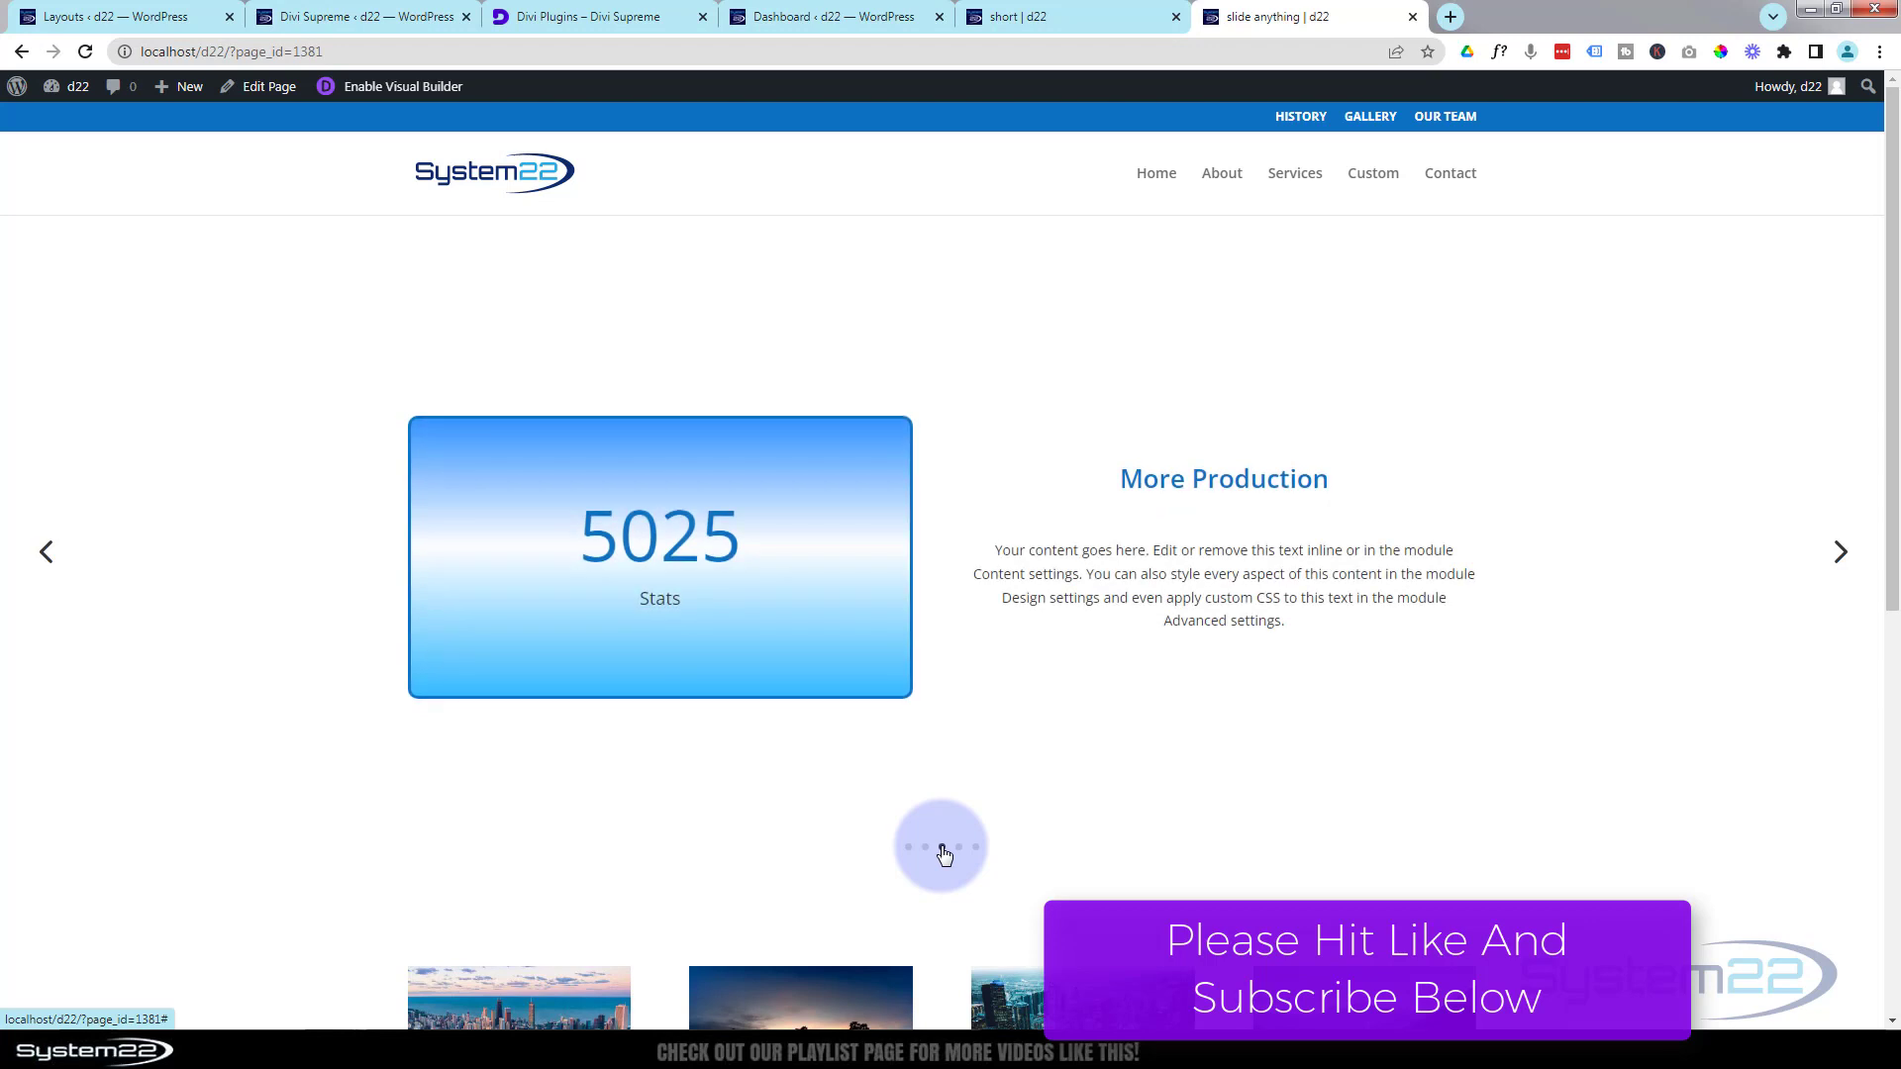
left_click(958, 849)
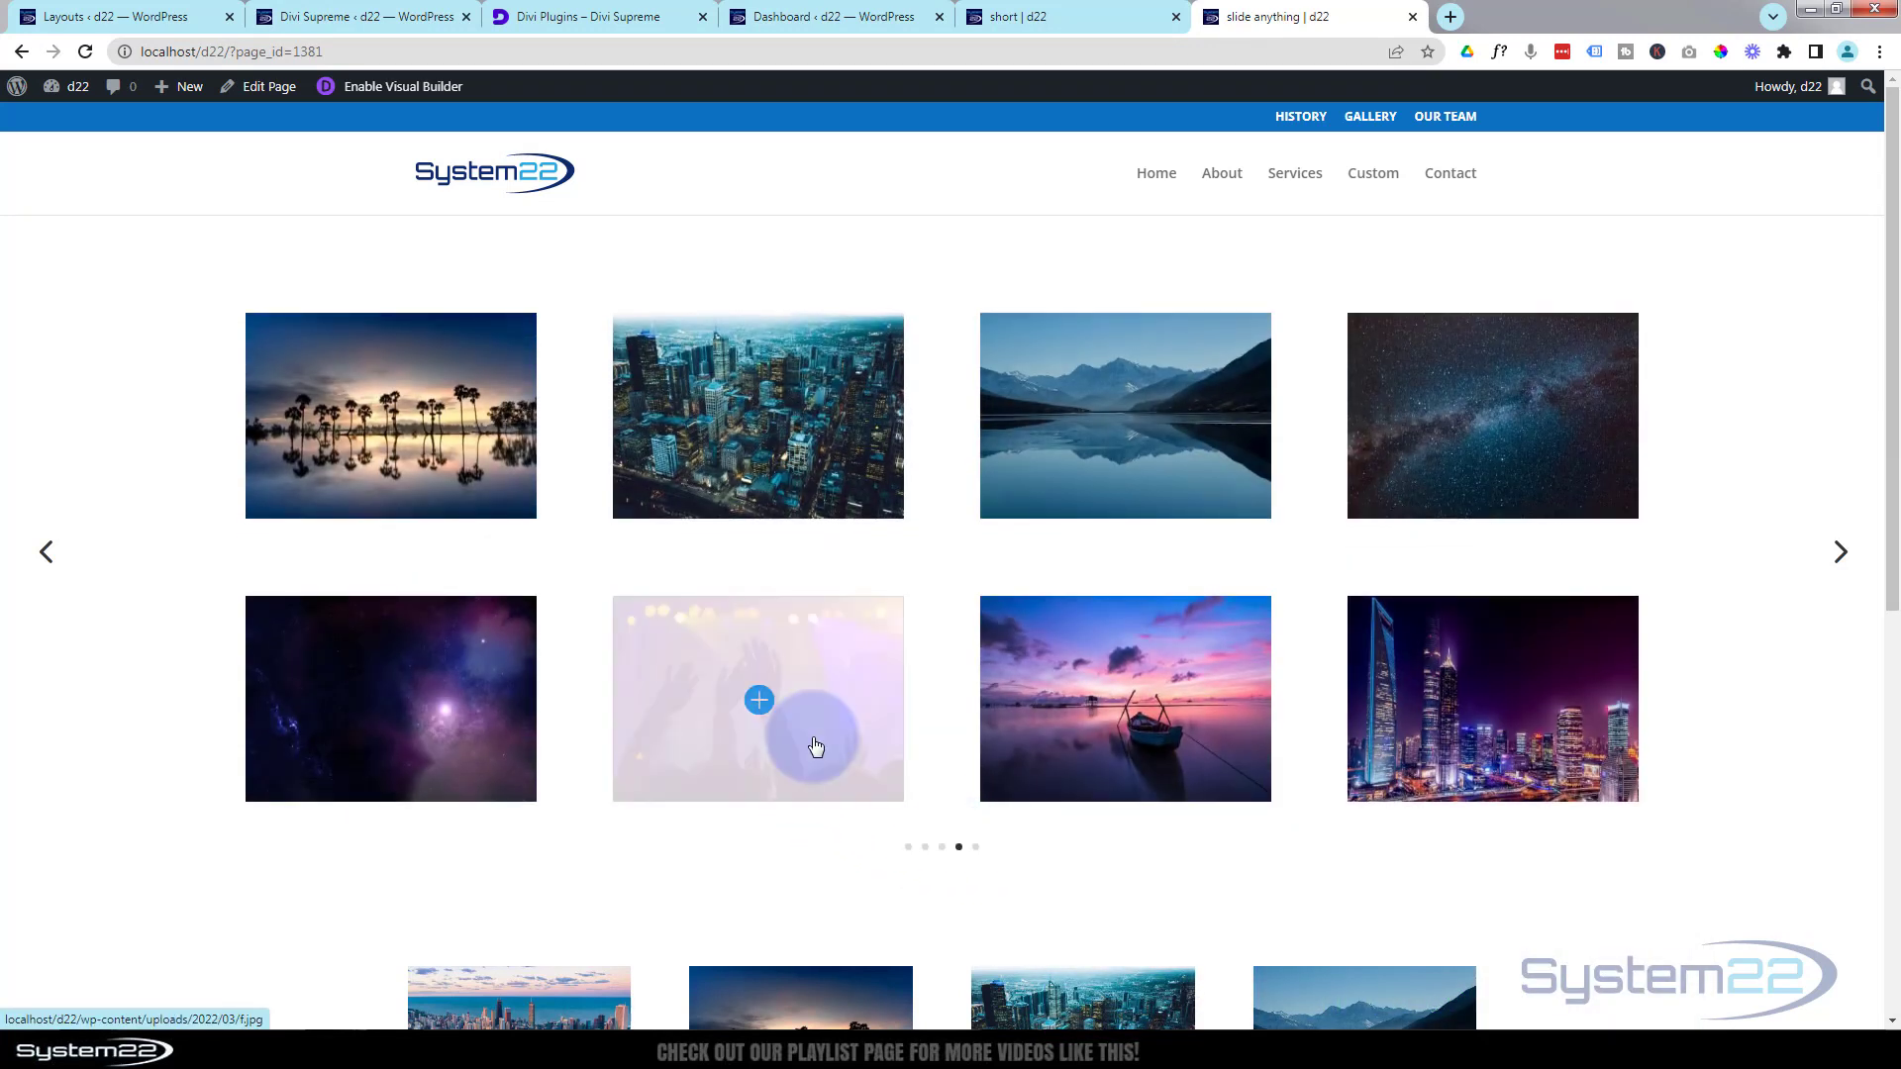
left_click(1116, 469)
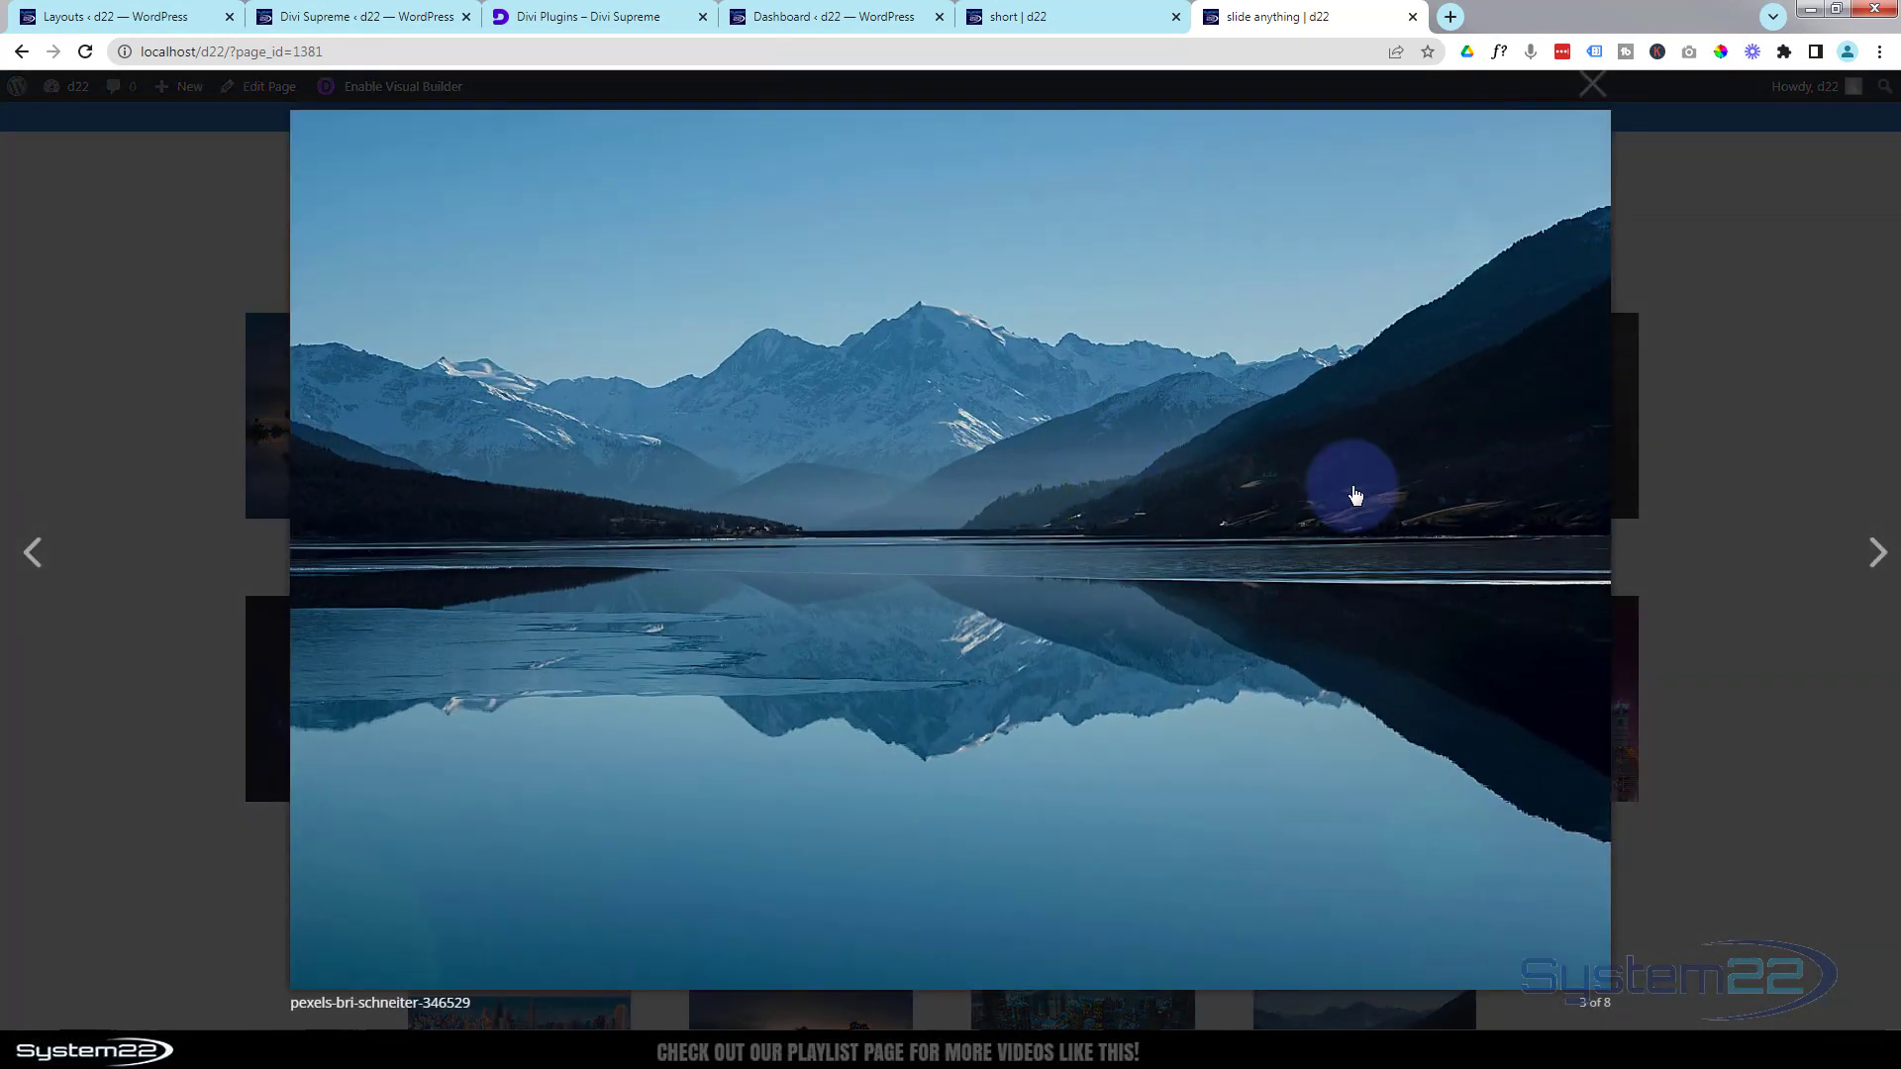
left_click(1750, 507)
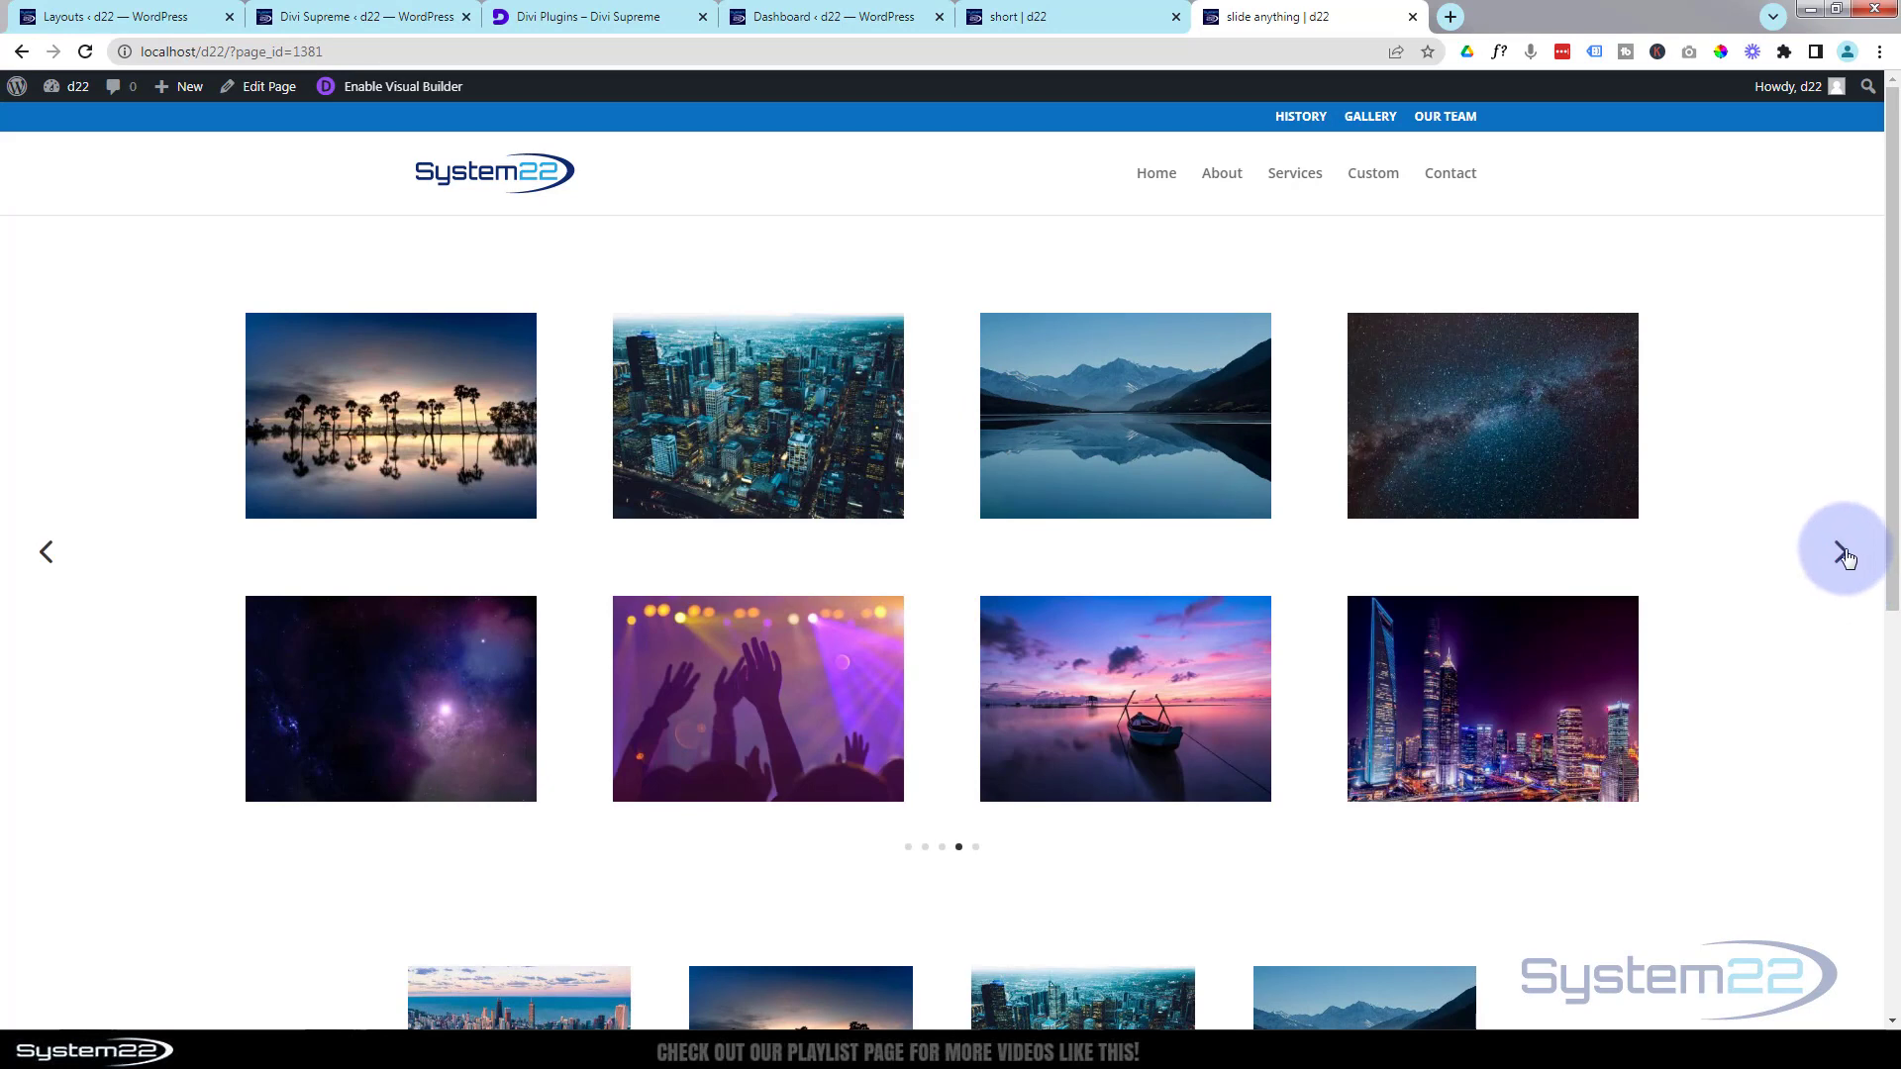
left_click(1840, 553)
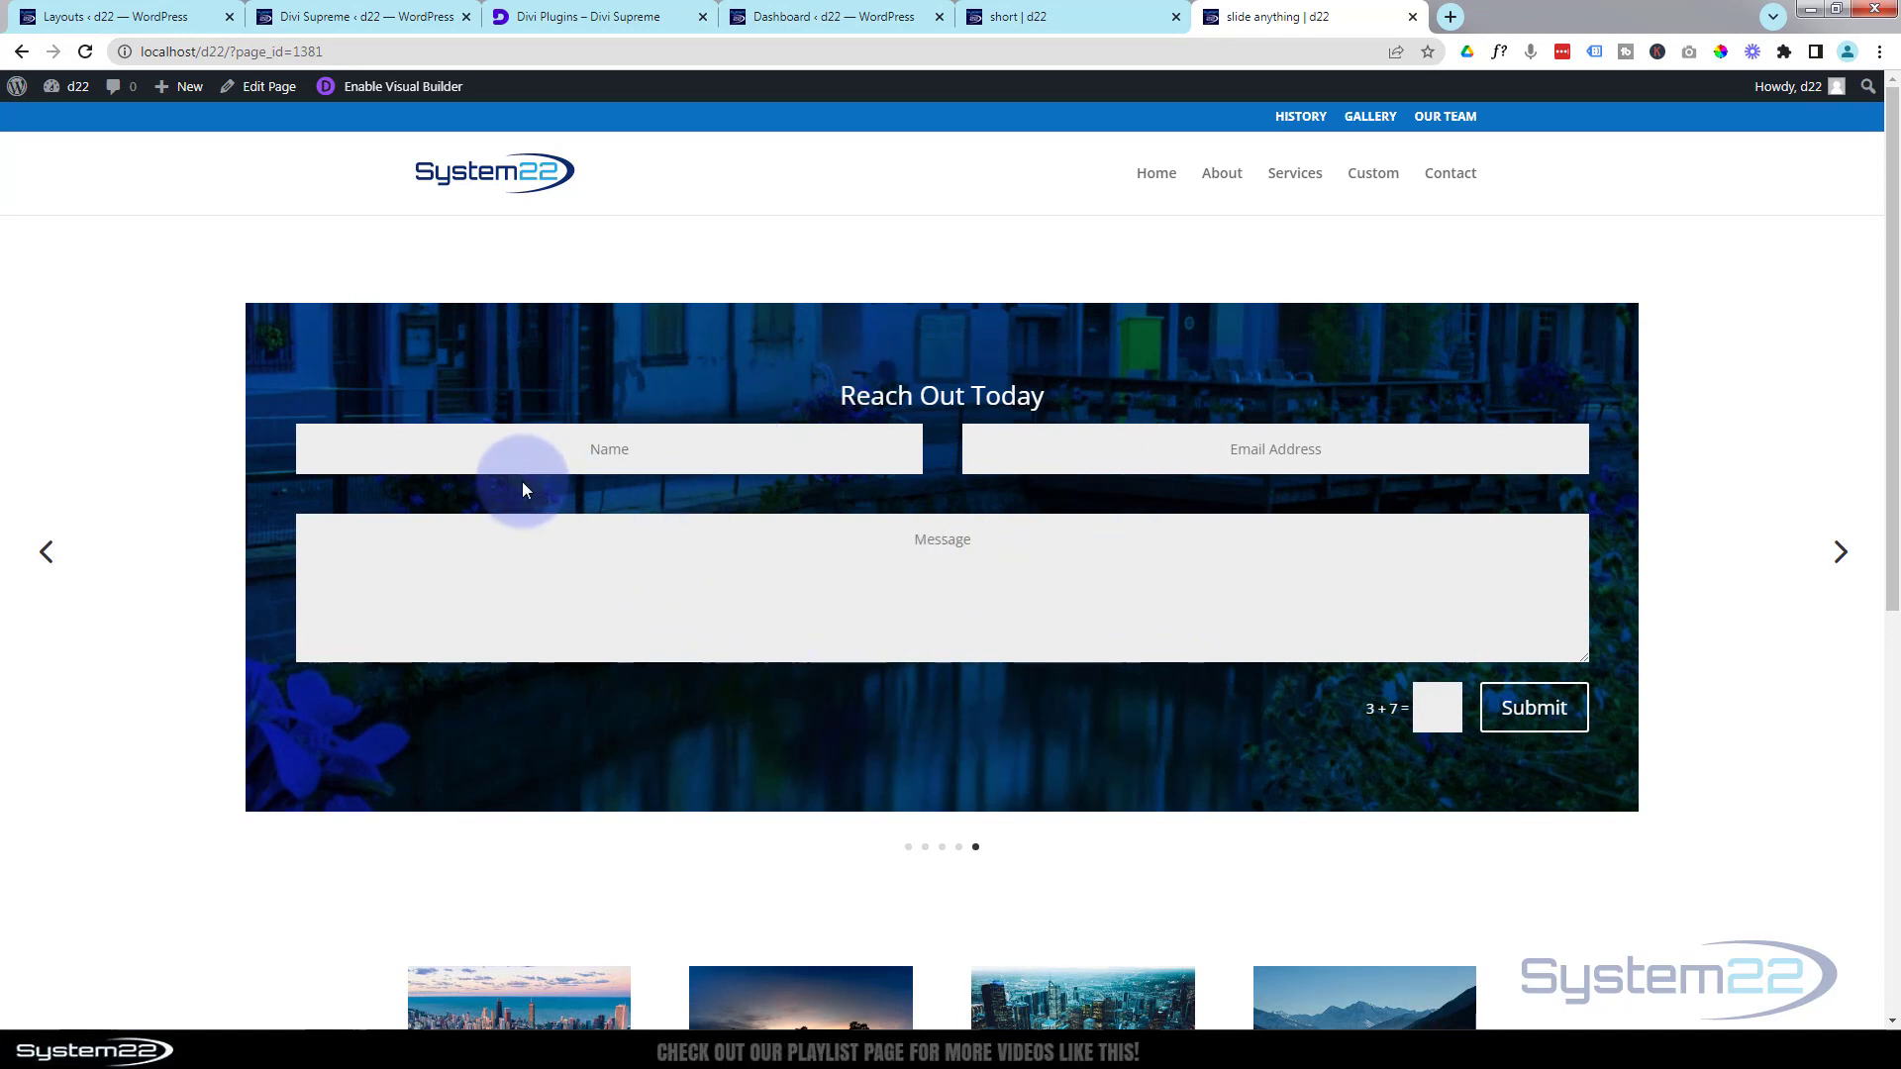
Review the Divi Supreme plugins page and the Supreme Modules Lite page down to its free download option.
left_click(606, 25)
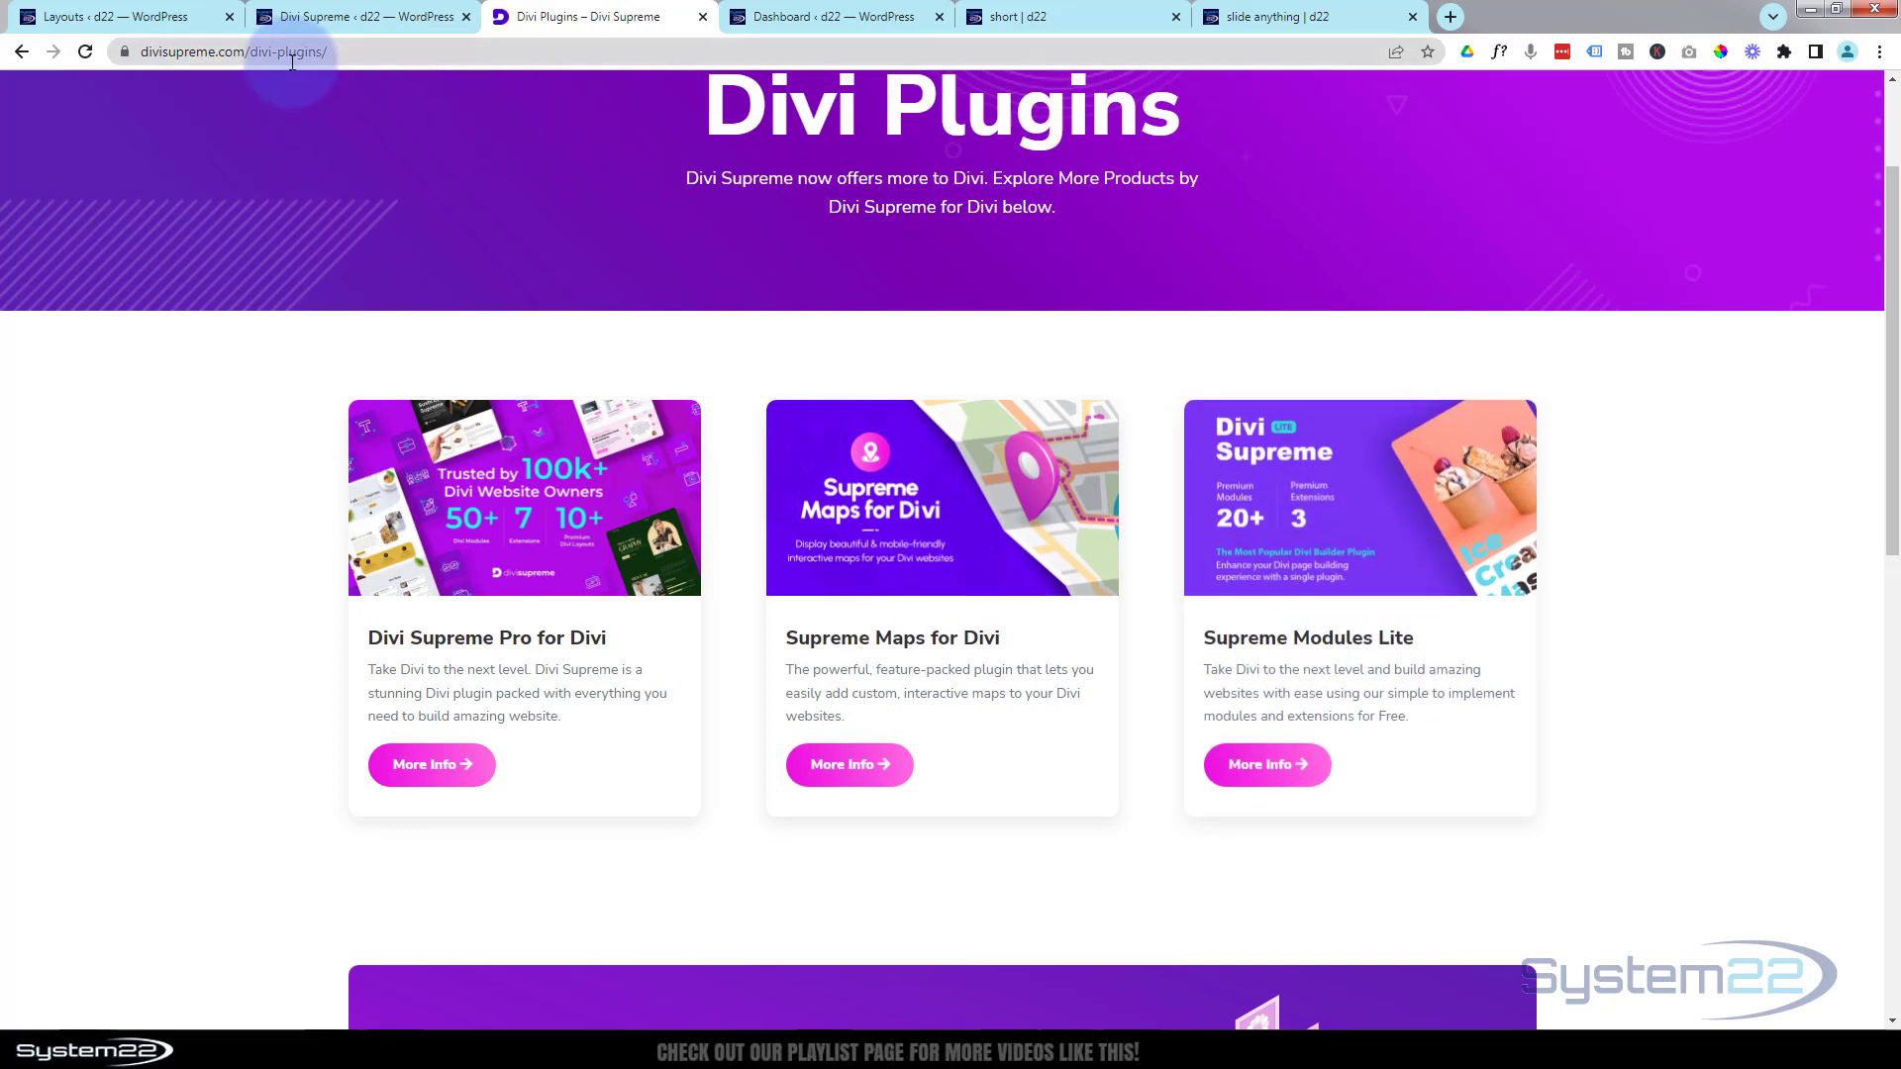
left_click(1263, 772)
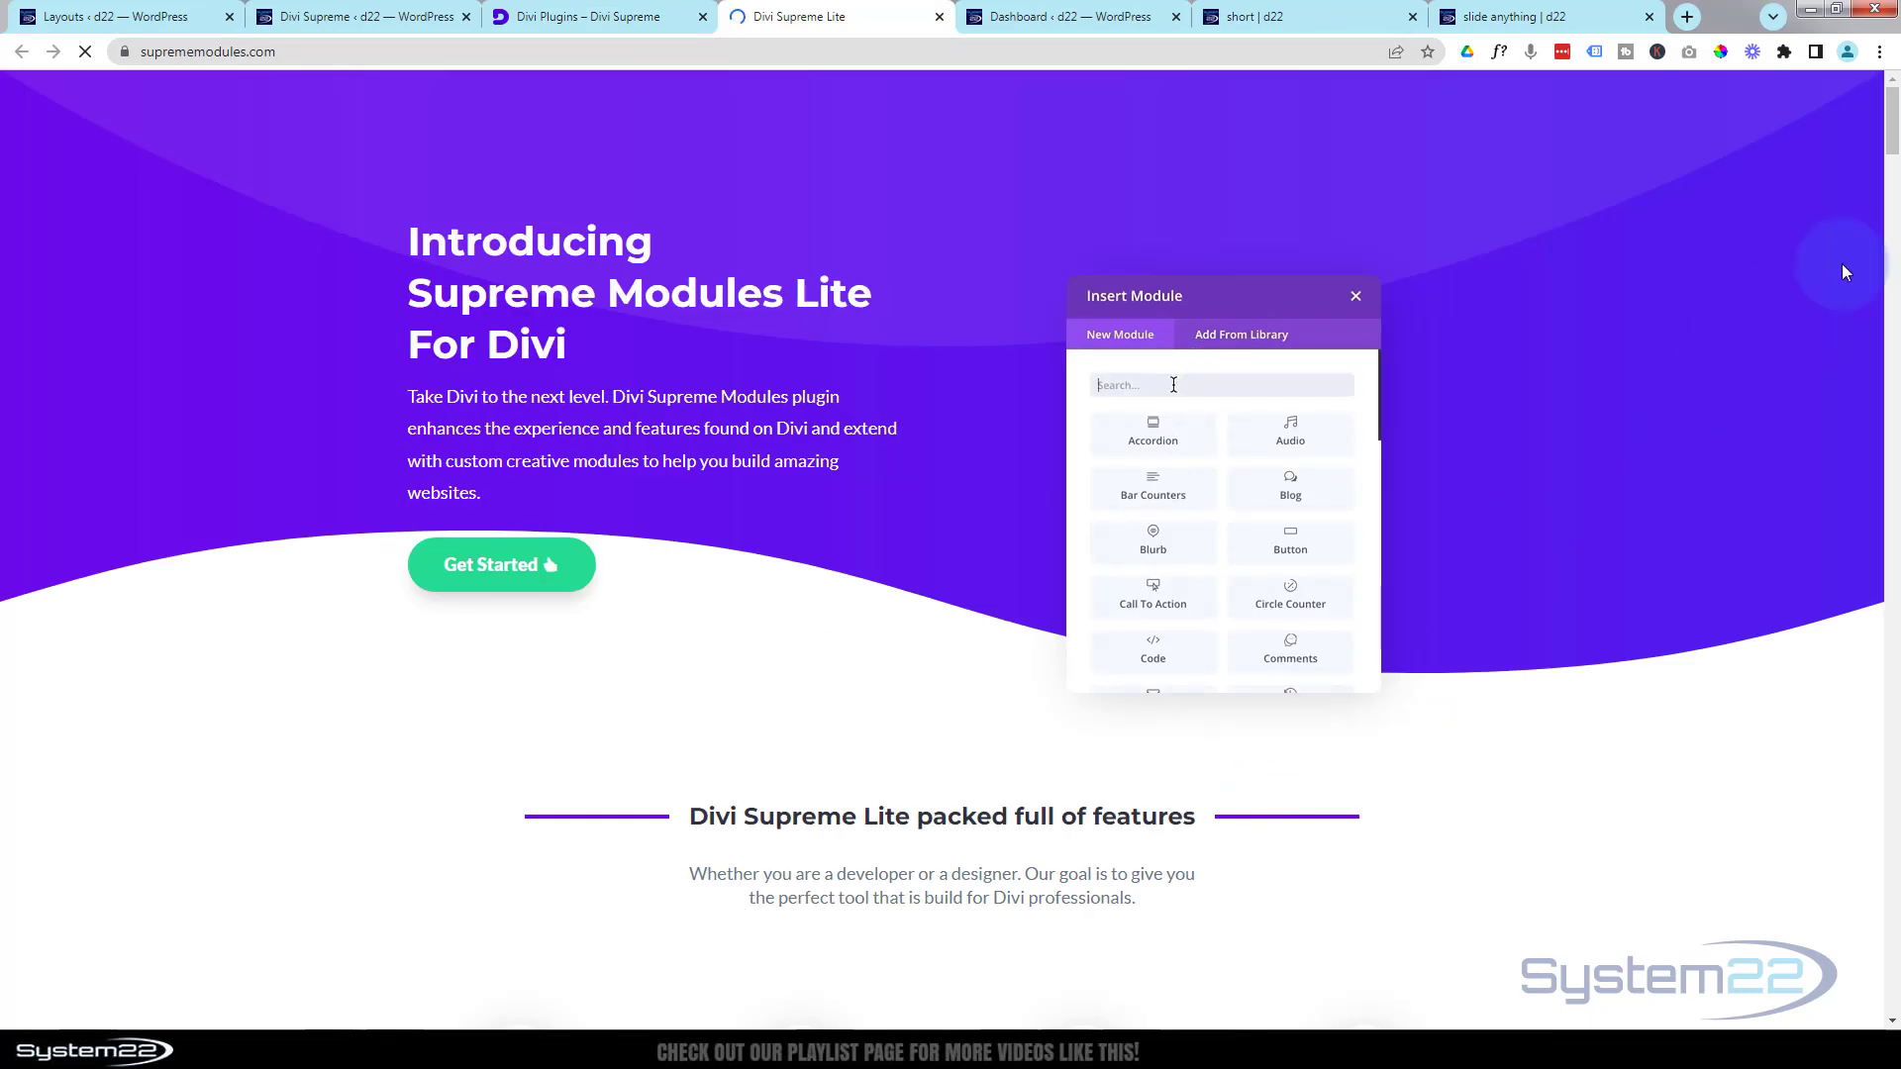
left_click_drag(1892, 125, 1897, 1010)
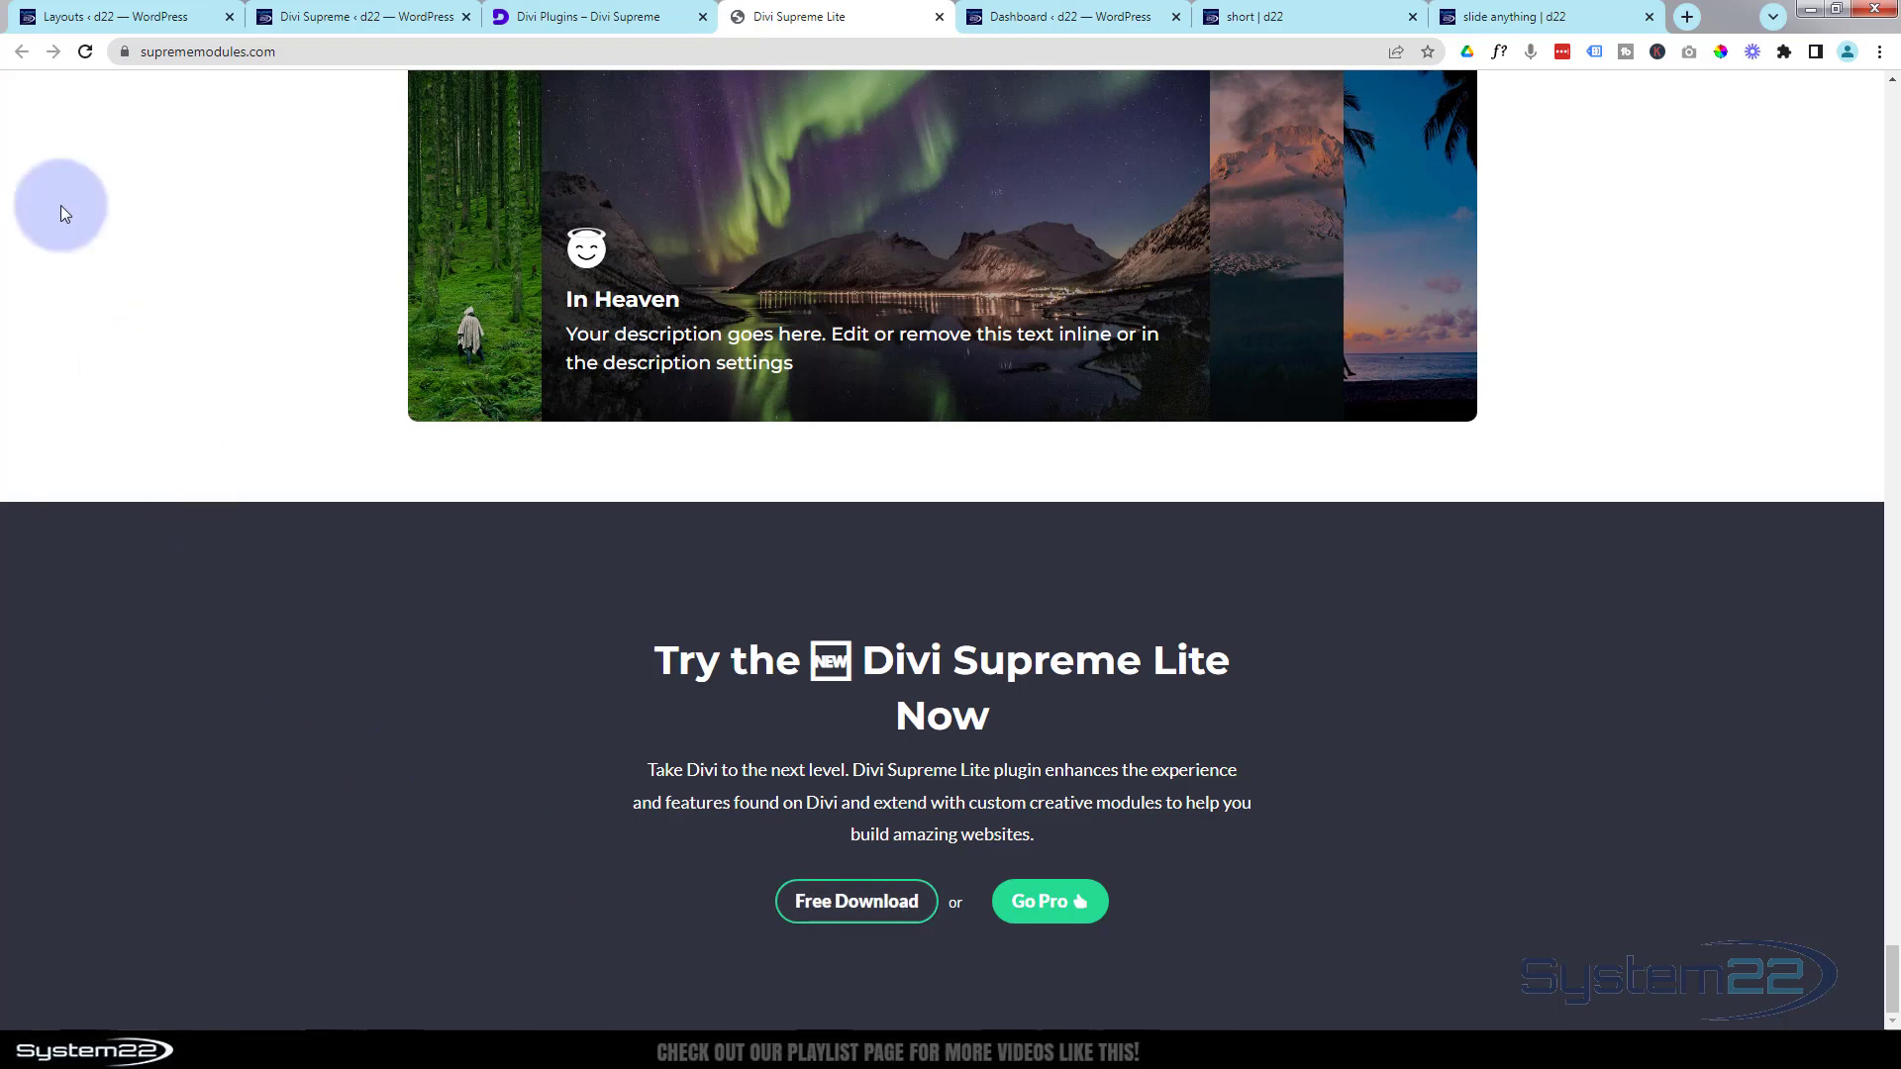
Open the Divi Supreme general settings in the WordPress dashboard to check the Enable Divi Library Shortcodes option.
left_click(116, 17)
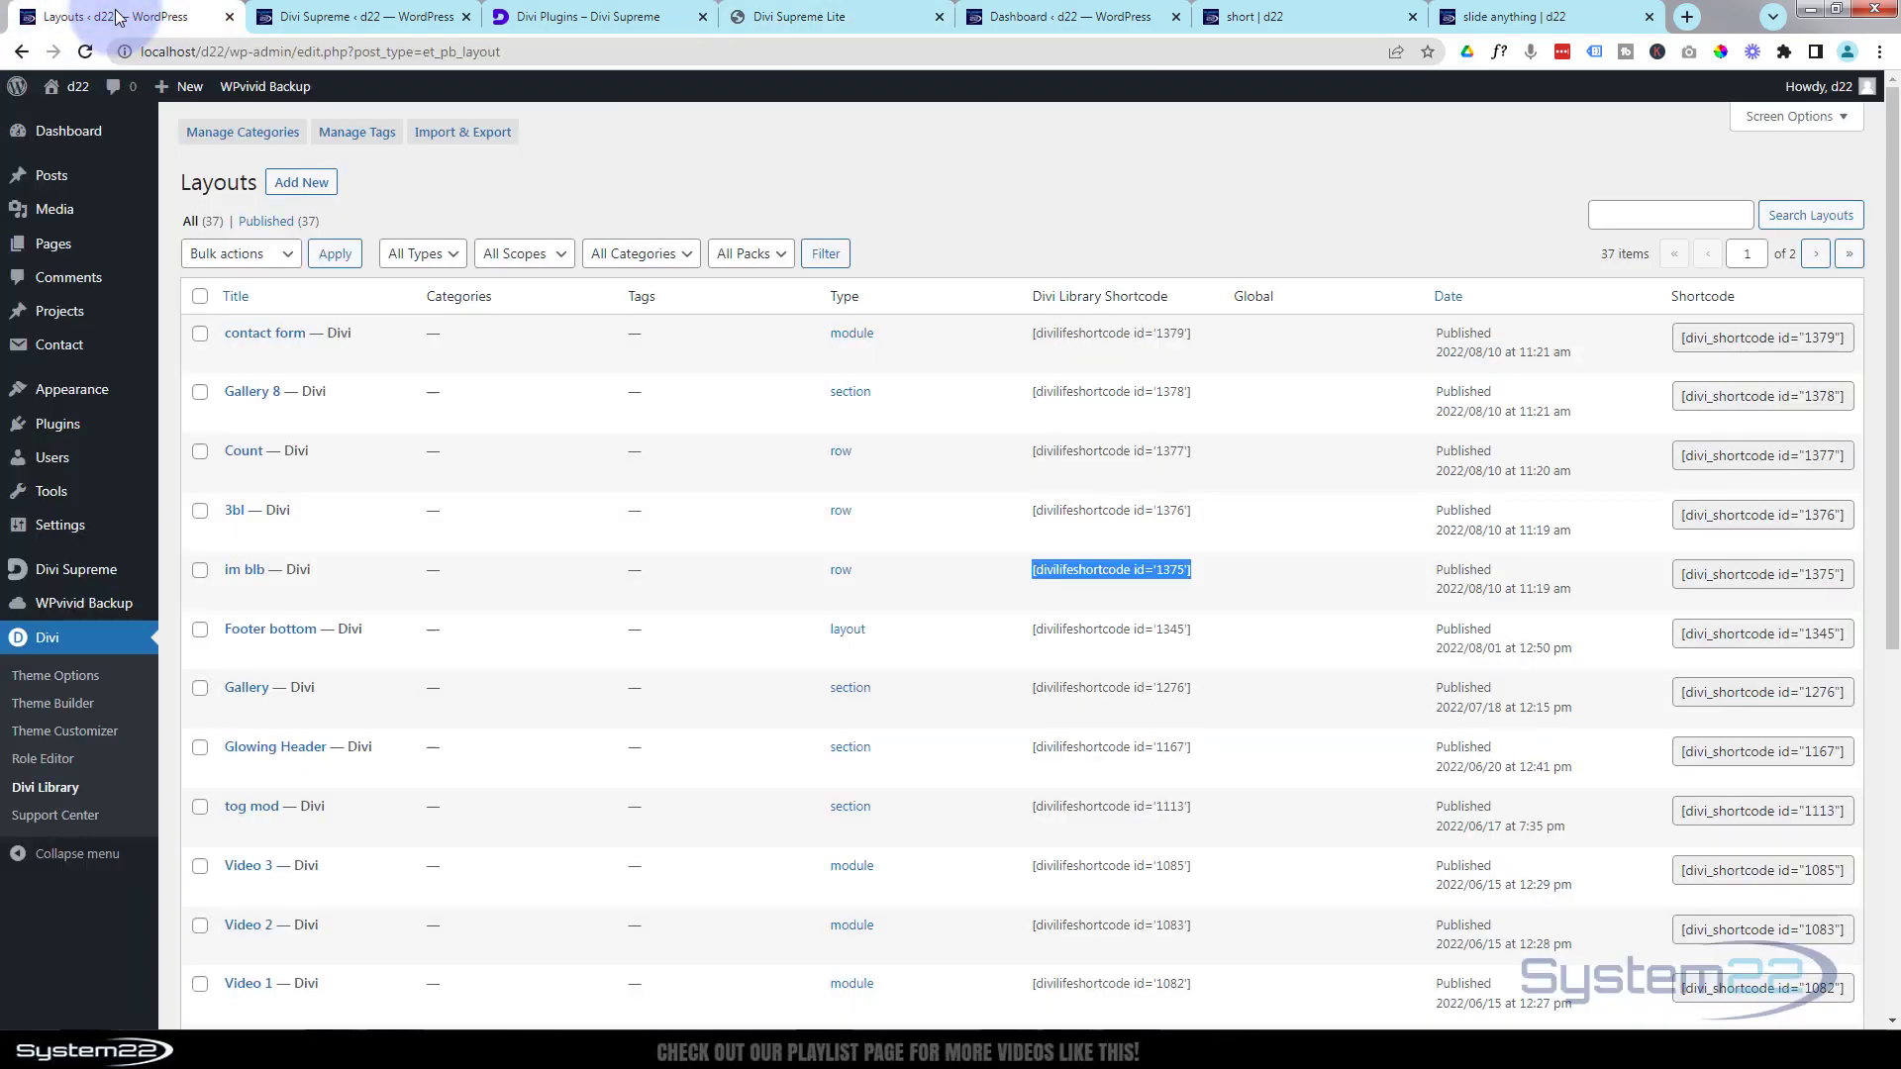
left_click(55, 145)
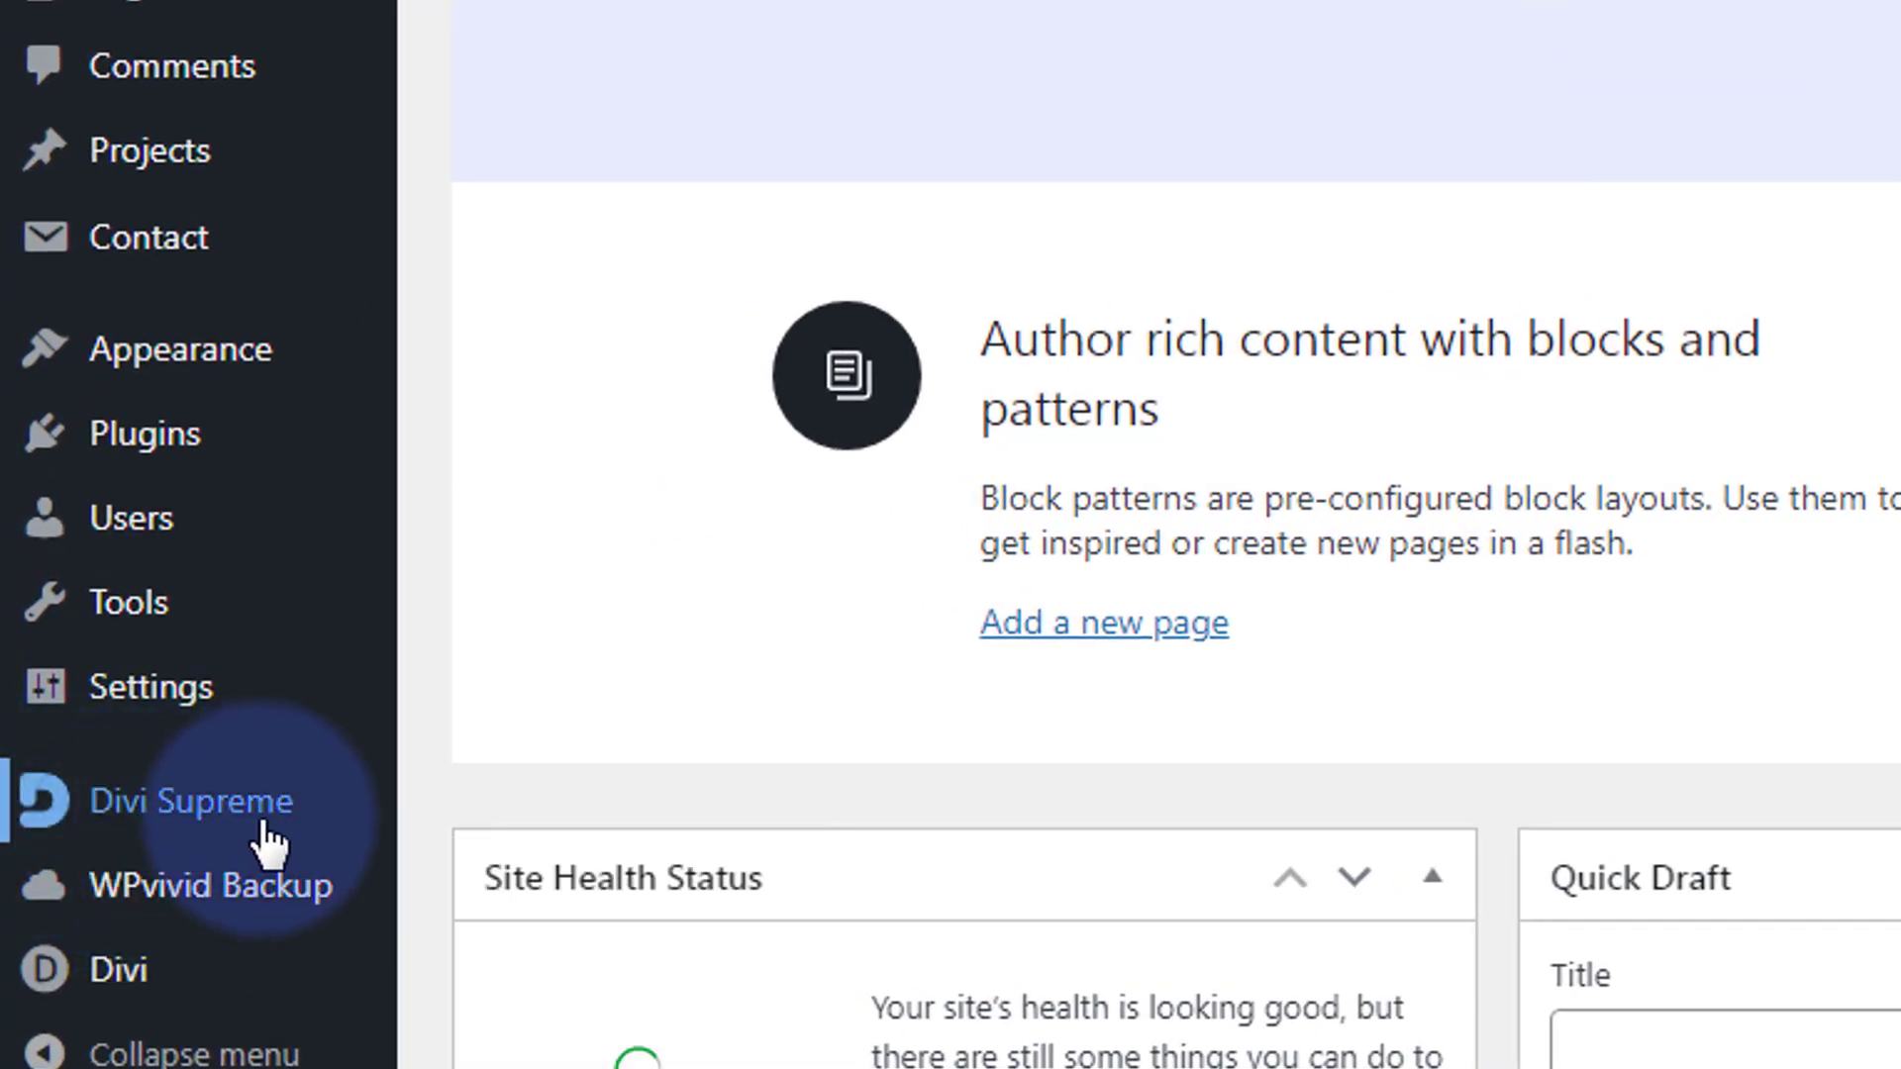
left_click(173, 820)
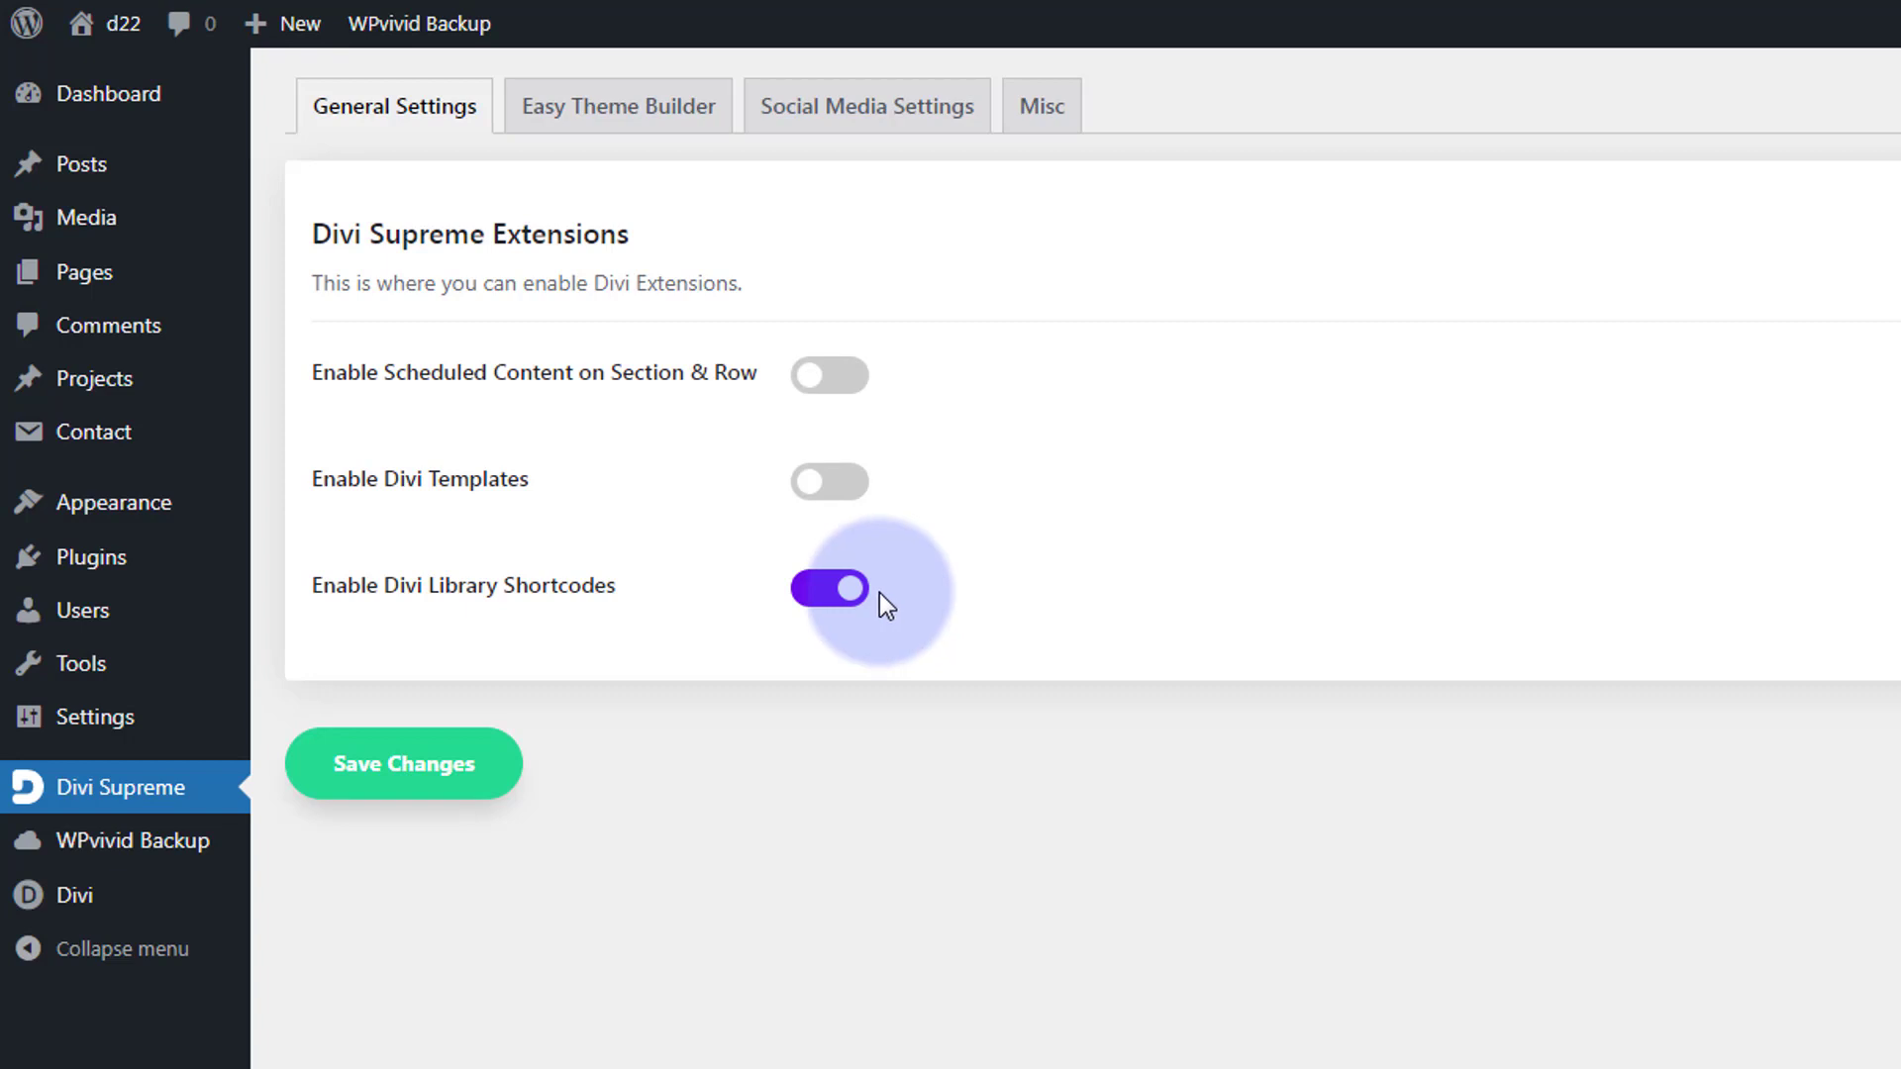
Open the Divi Library and highlight the library shortcodes of the contact form, Gallery 8, Count and im blb layouts.
mouse_move(65, 903)
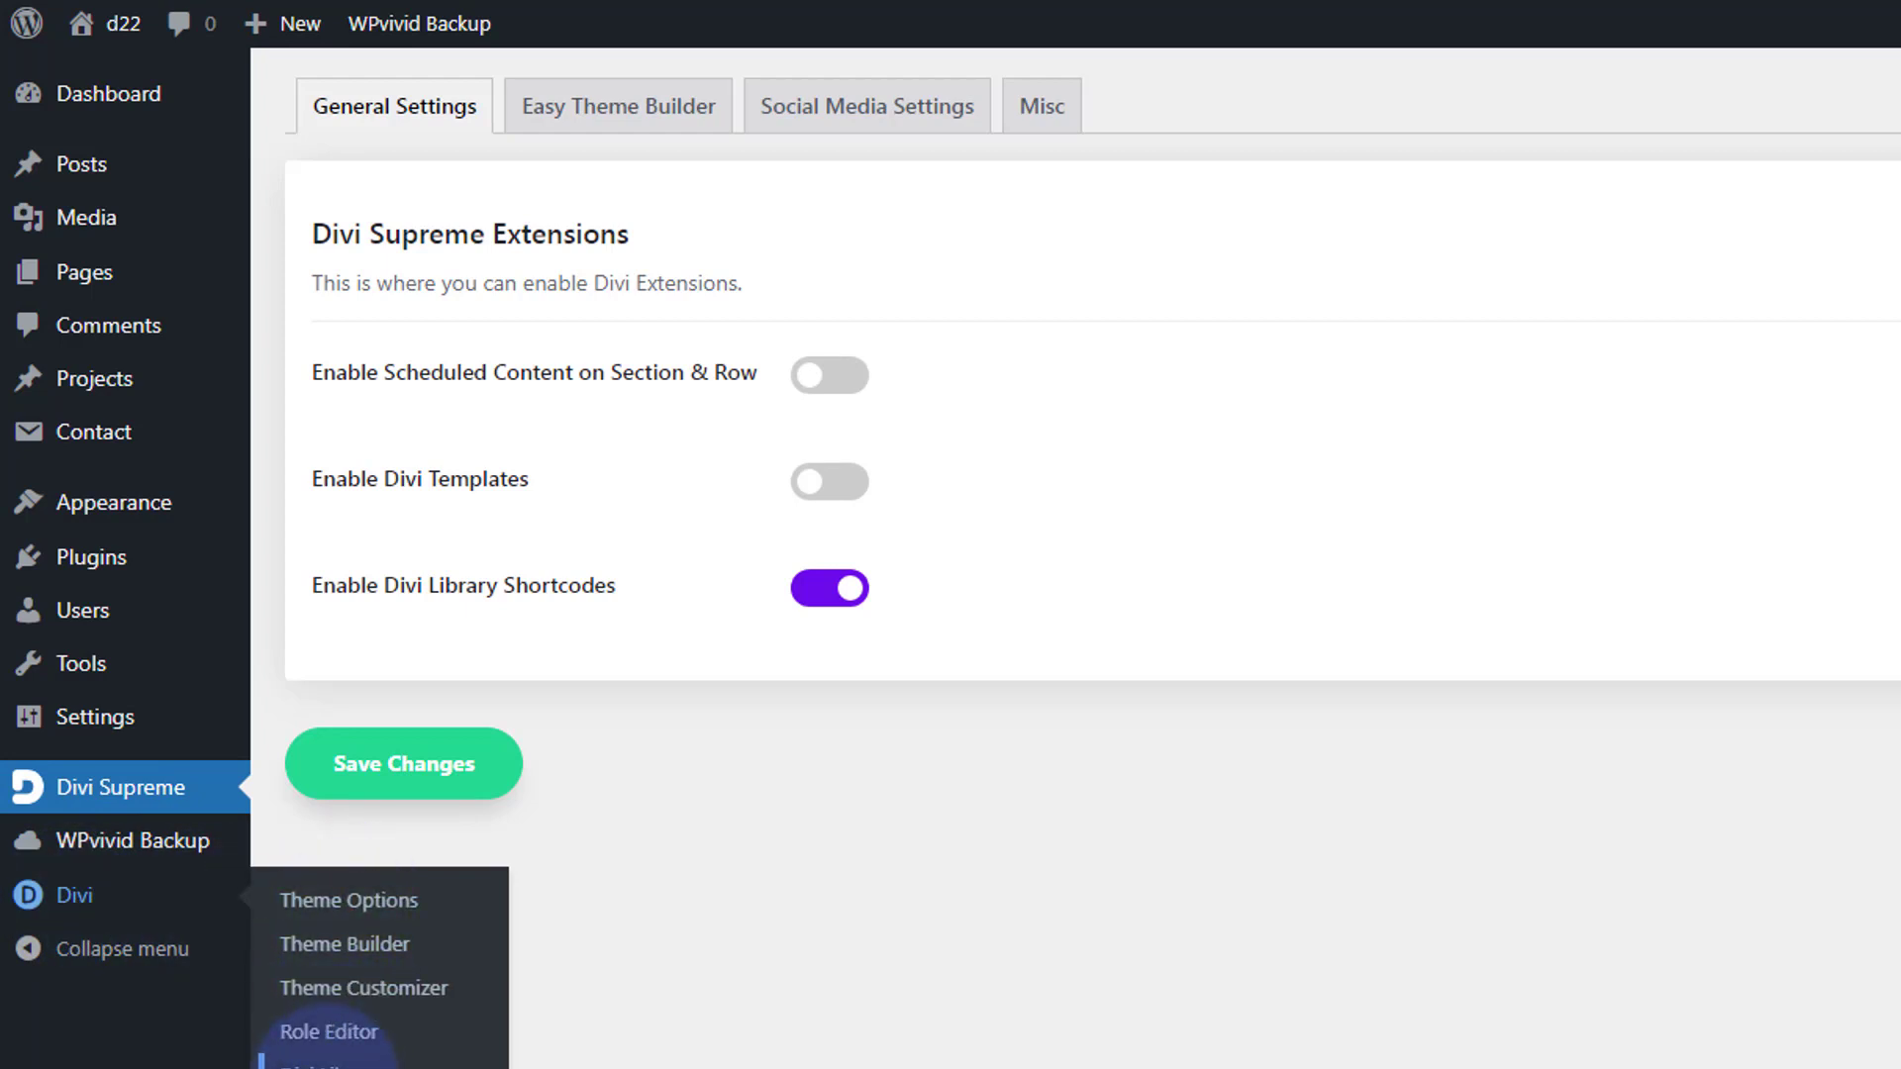
left_click(327, 1061)
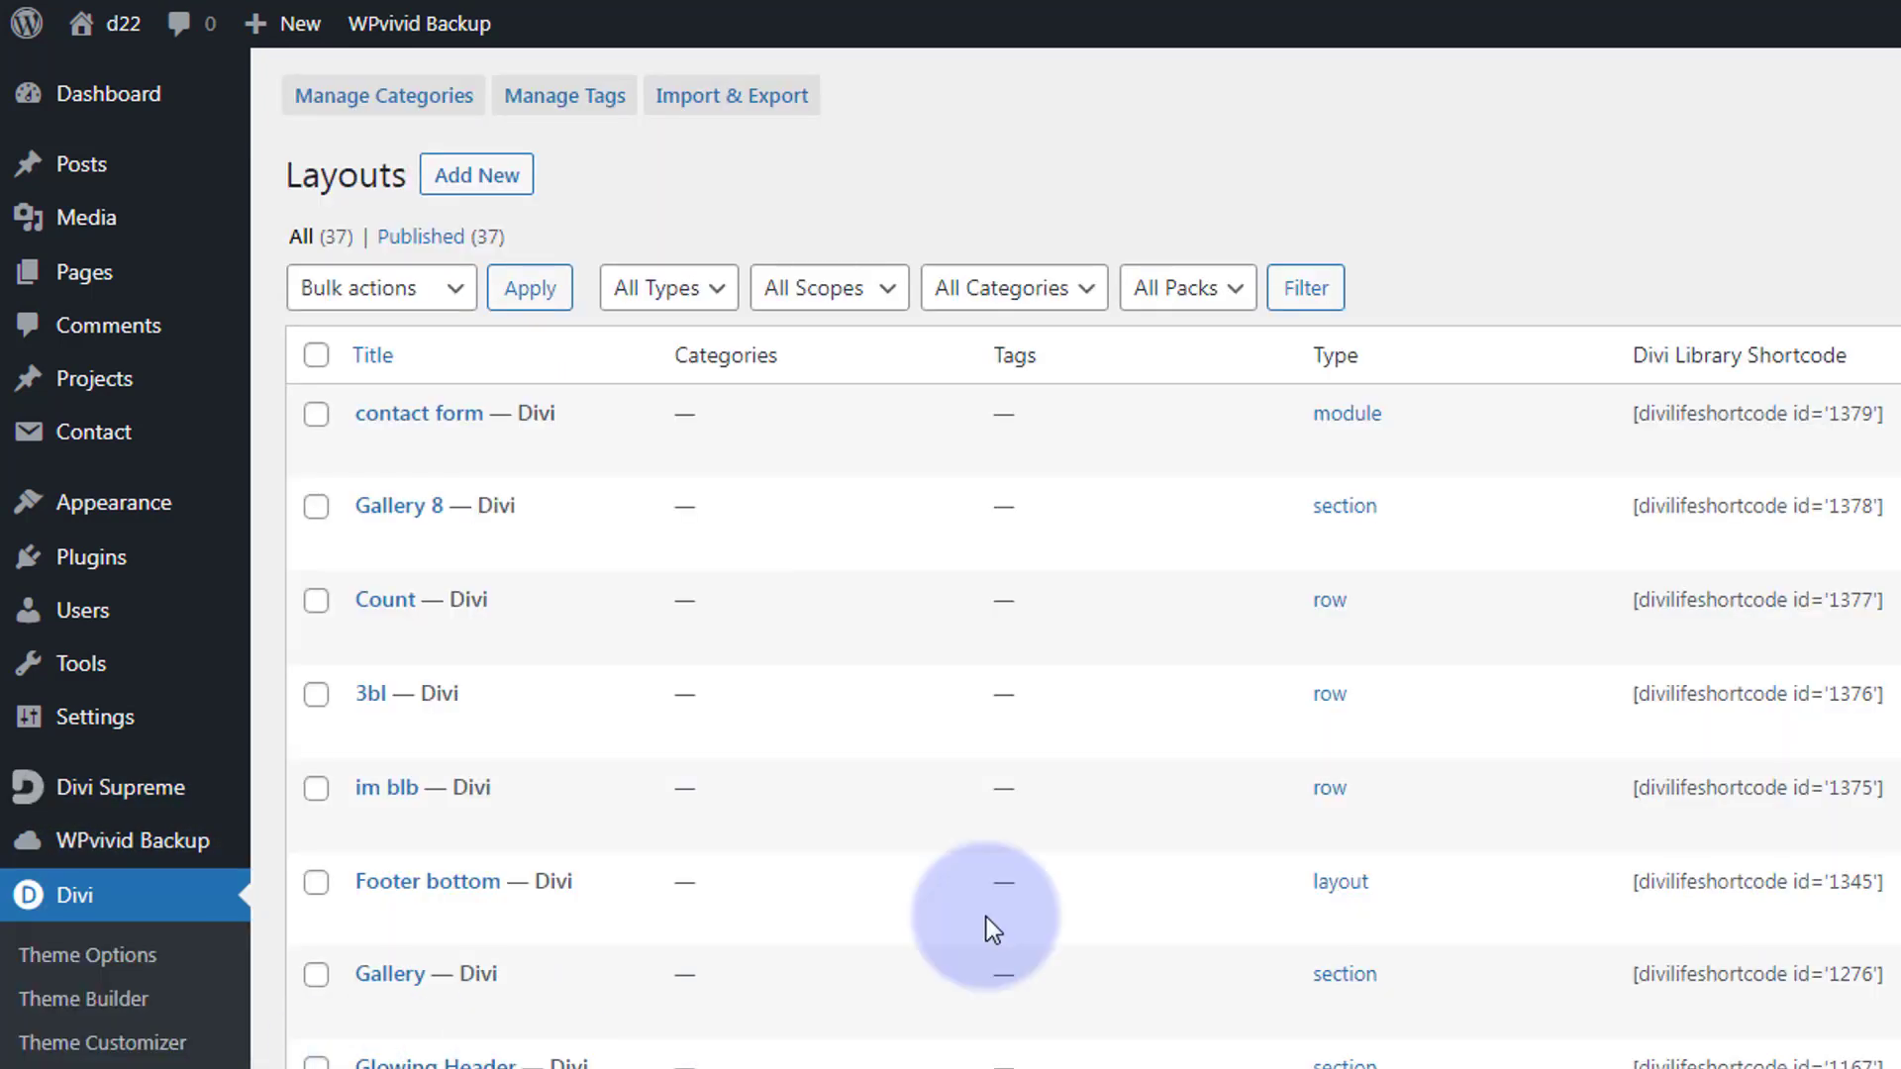
left_click_drag(1614, 413, 1886, 403)
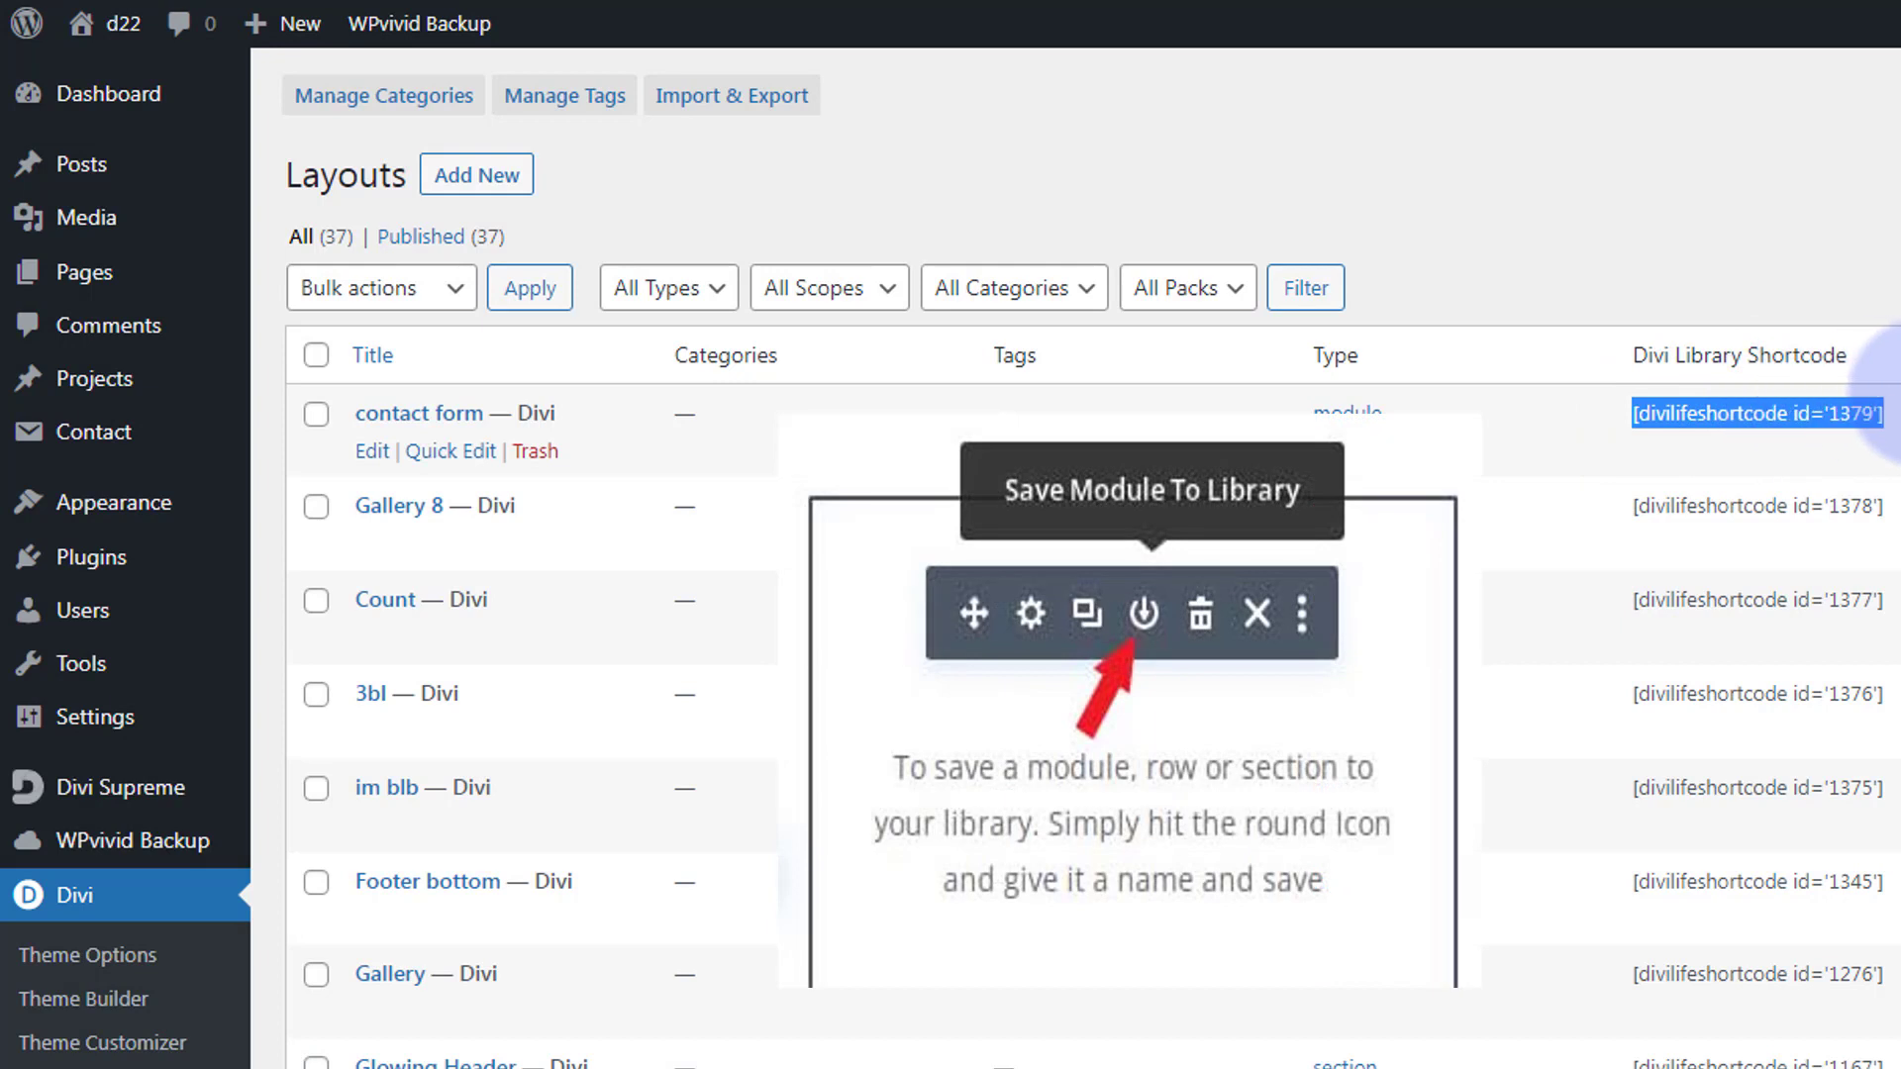
left_click_drag(1629, 505, 1886, 507)
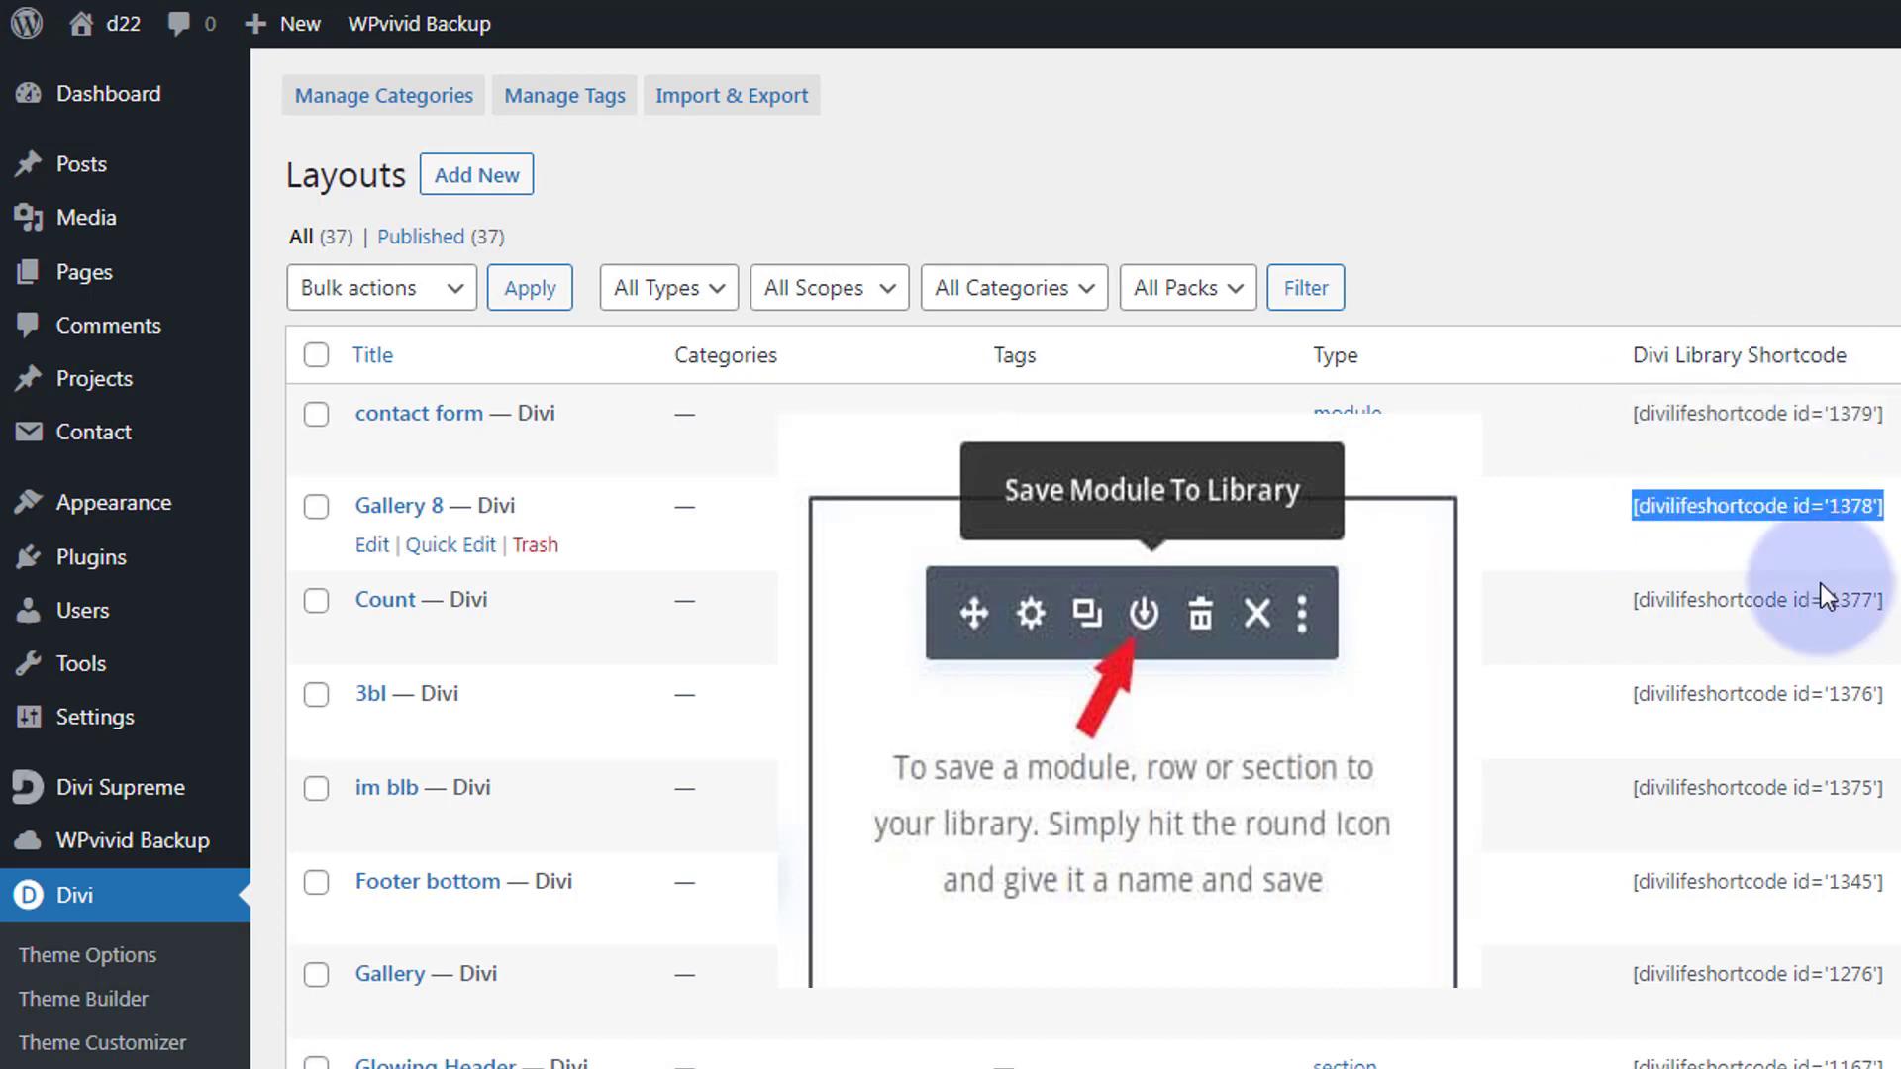
left_click_drag(1629, 601, 1886, 600)
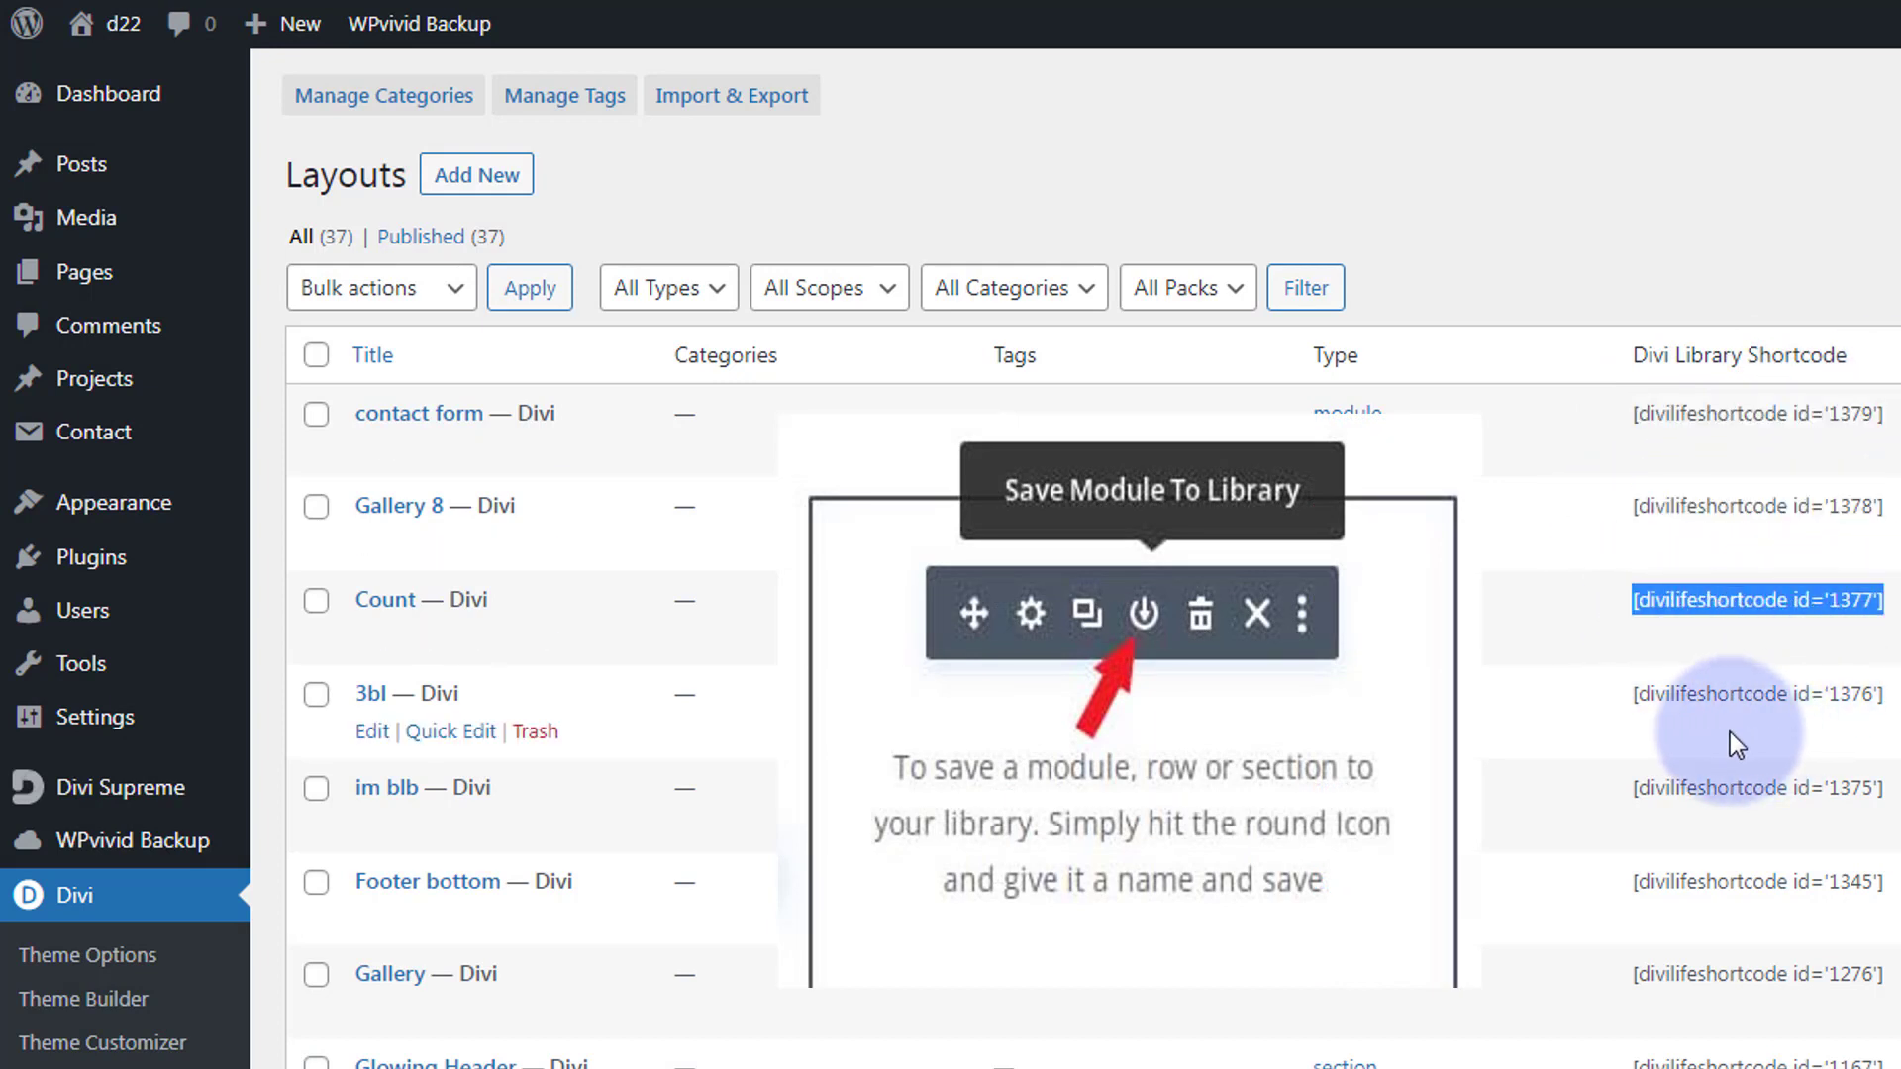
left_click_drag(1631, 790, 1886, 789)
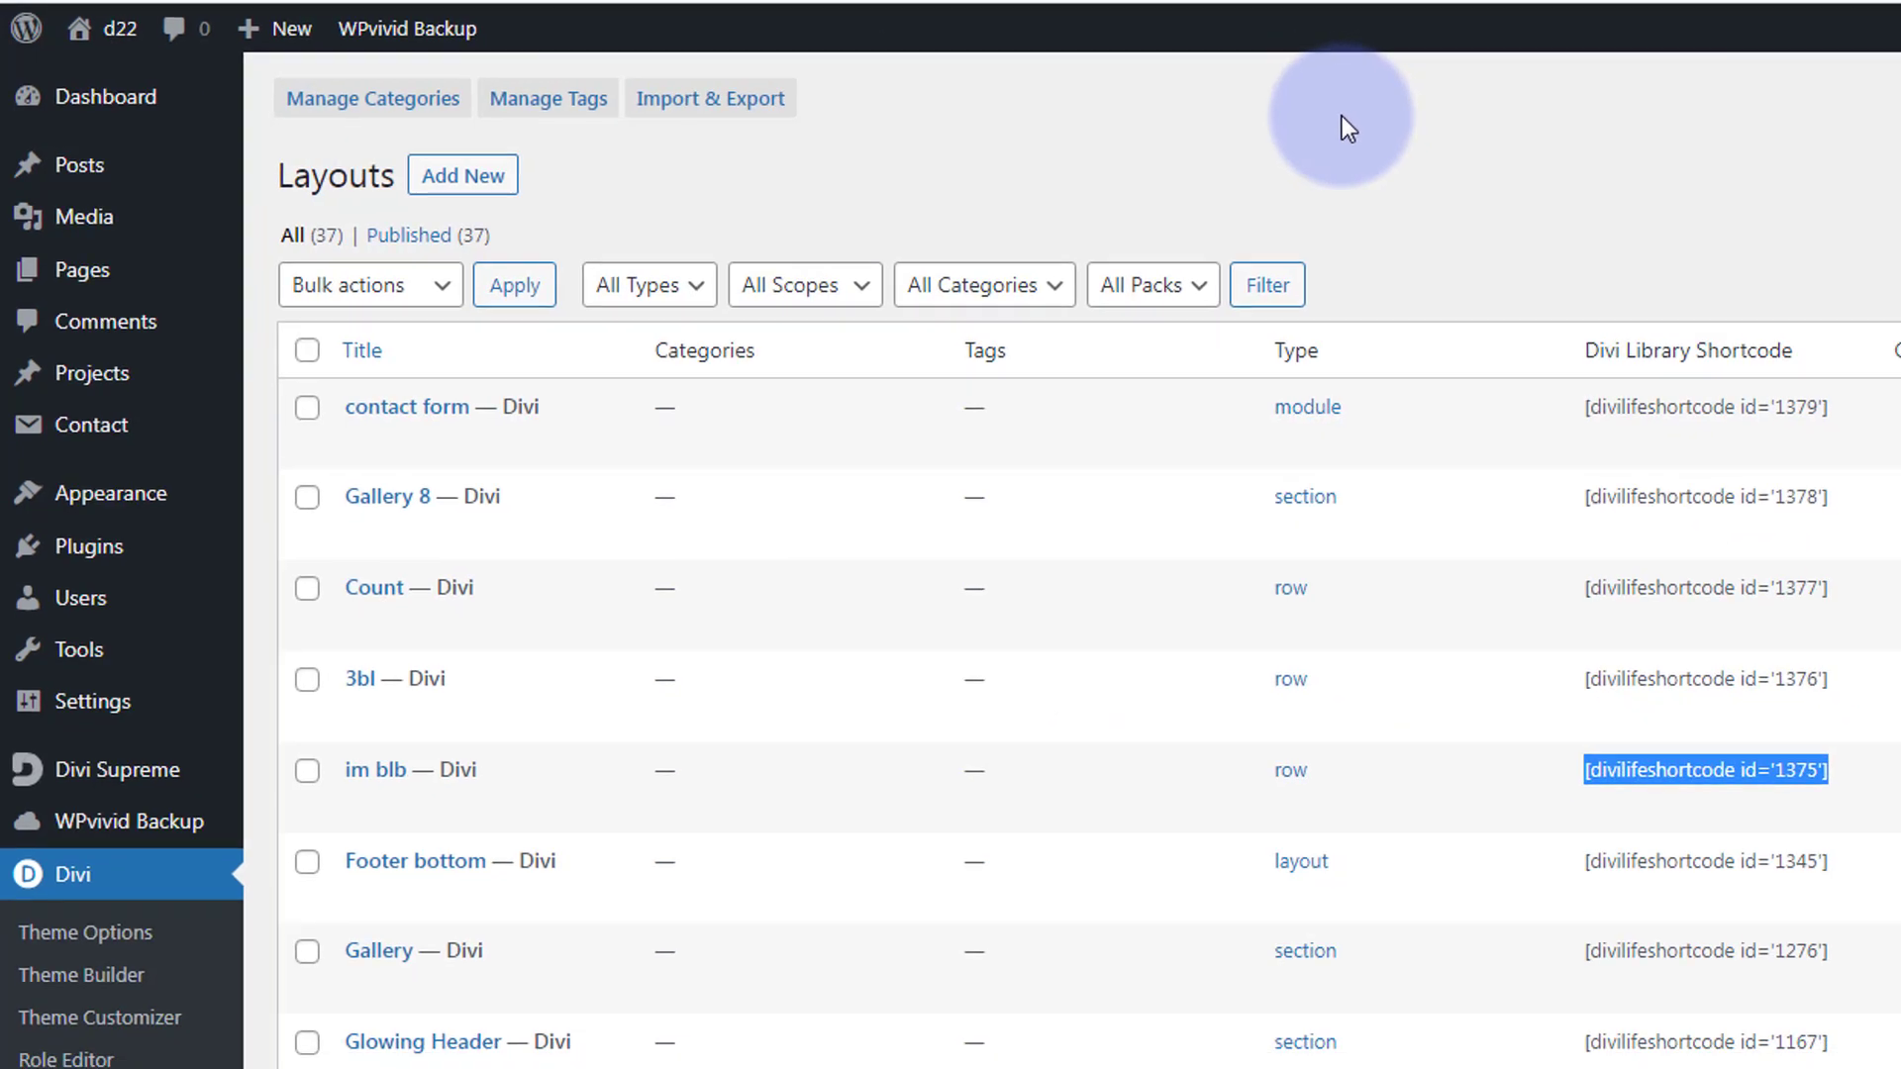
Examine the rows, gallery and contact form on the page titled short from top to bottom.
left_click(1255, 18)
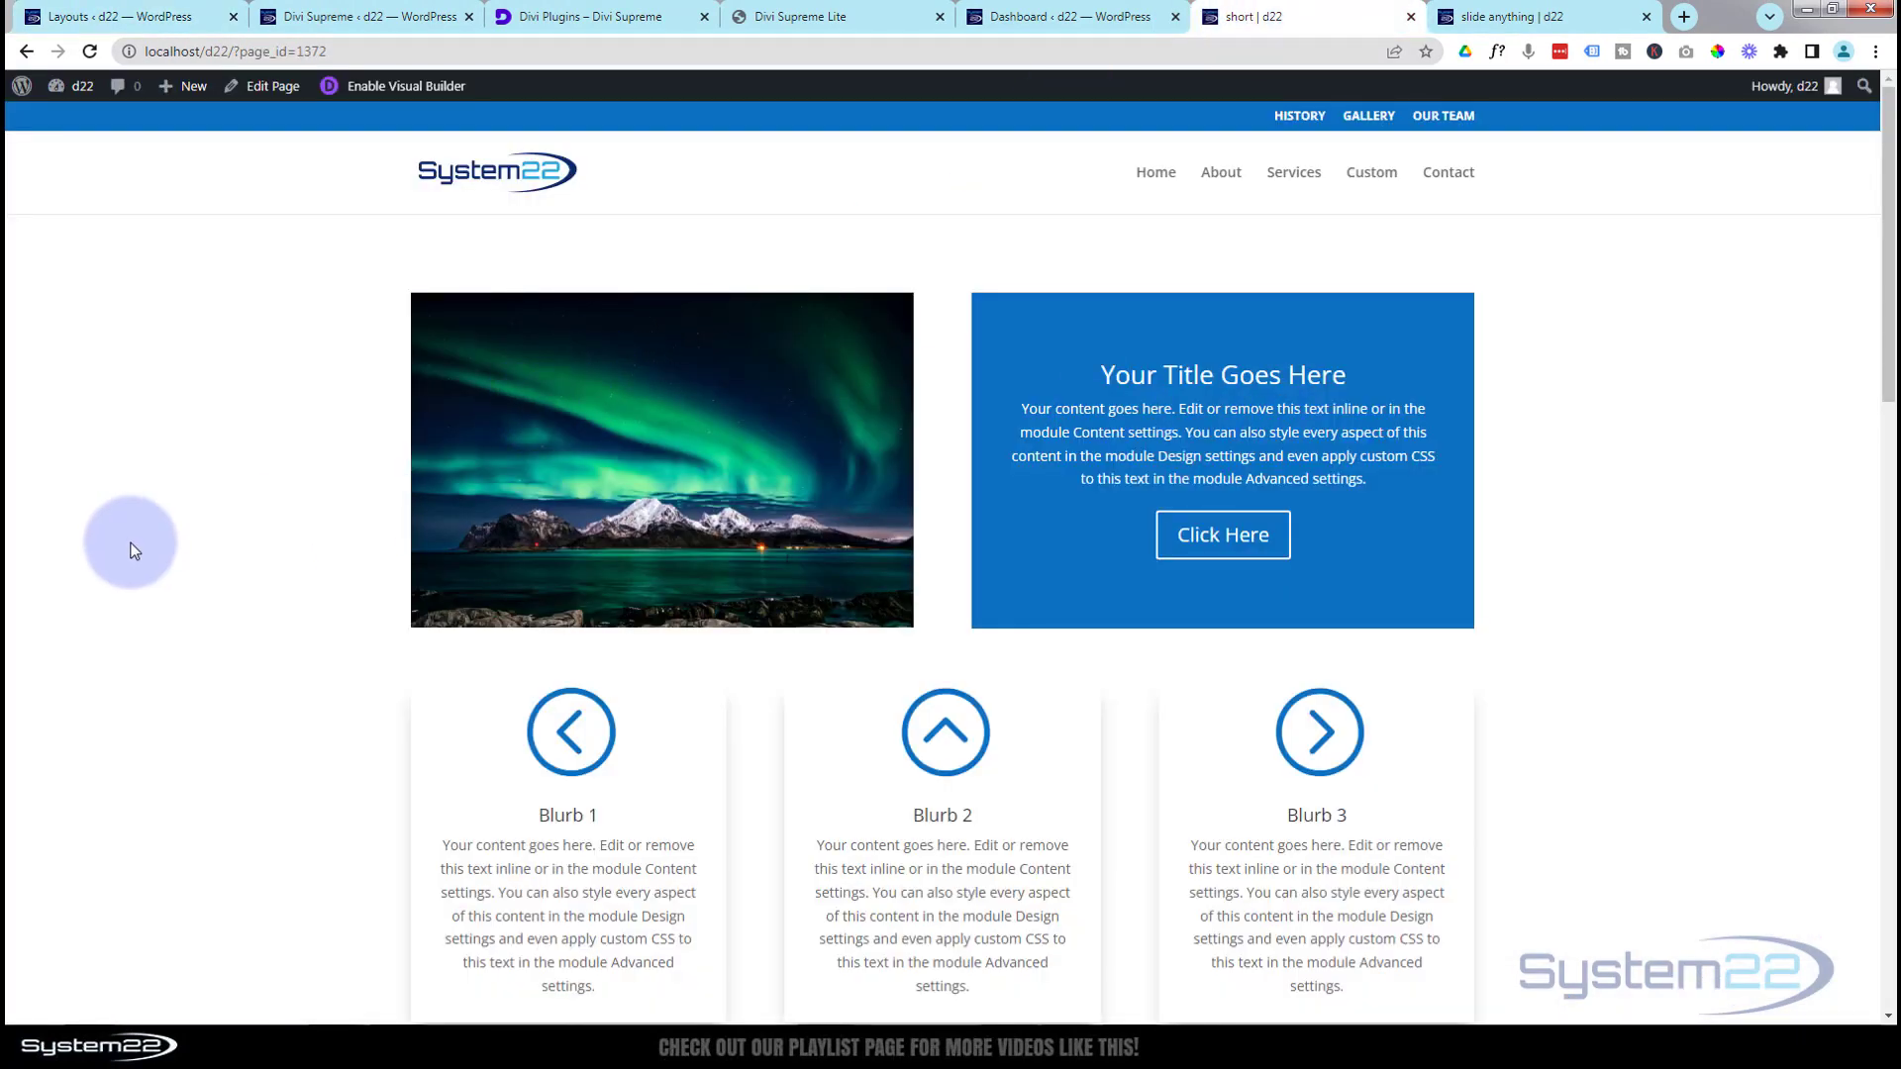
scroll(138, 553, "down", 2)
scroll(291, 628, "down", 5)
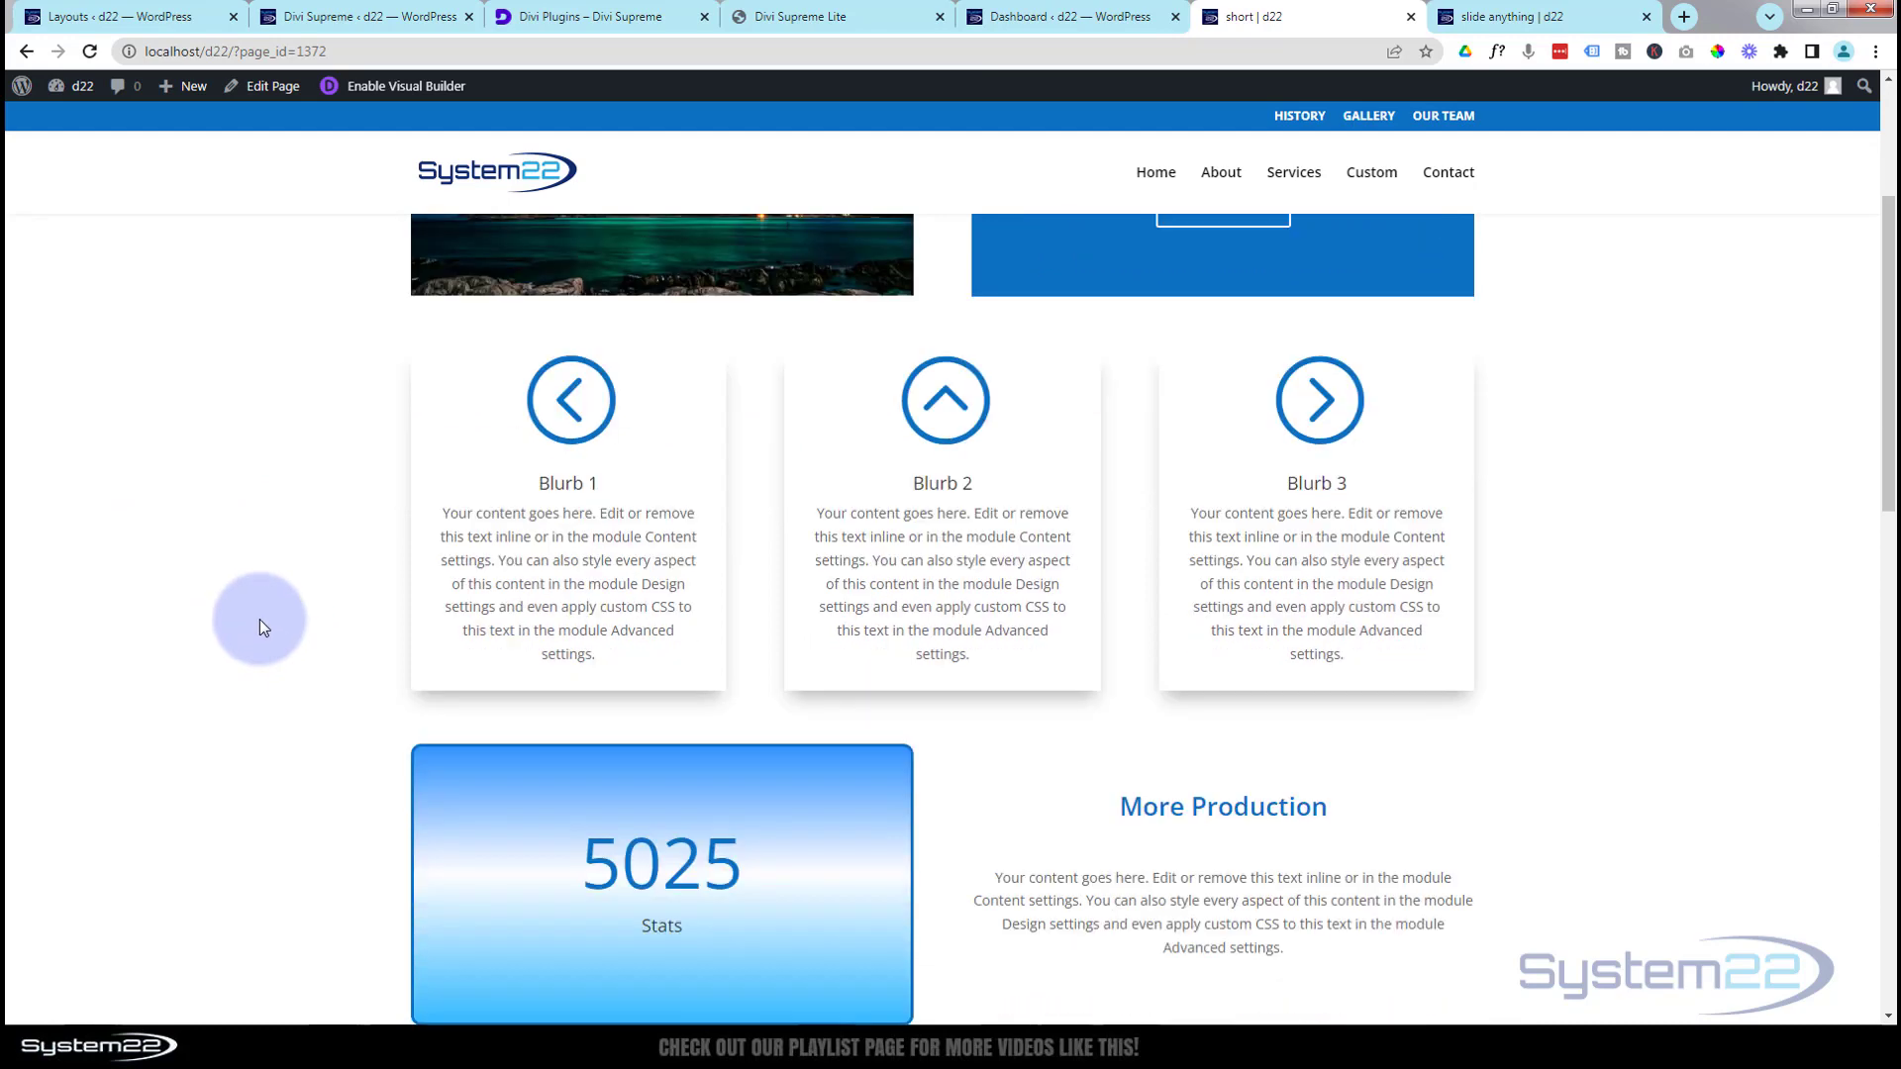
scroll(53, 442, "down", 4)
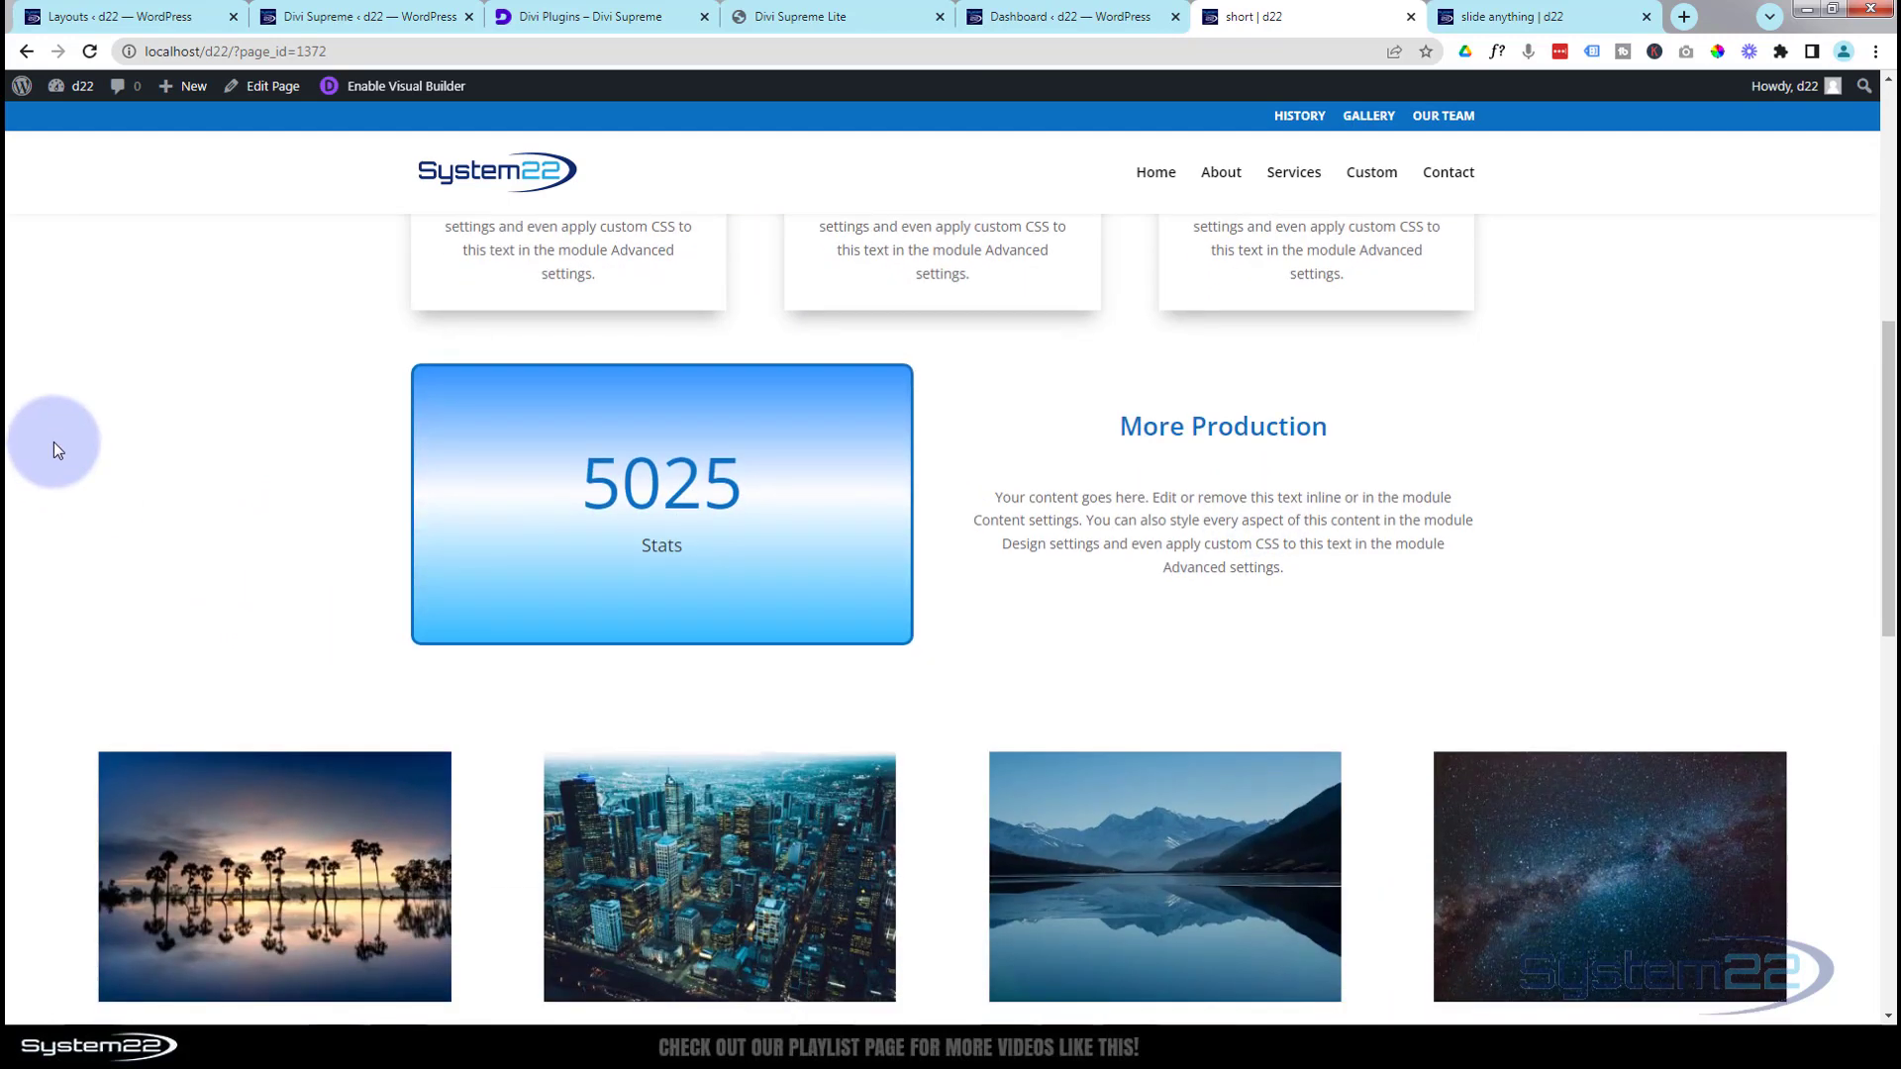
scroll(151, 488, "down", 8)
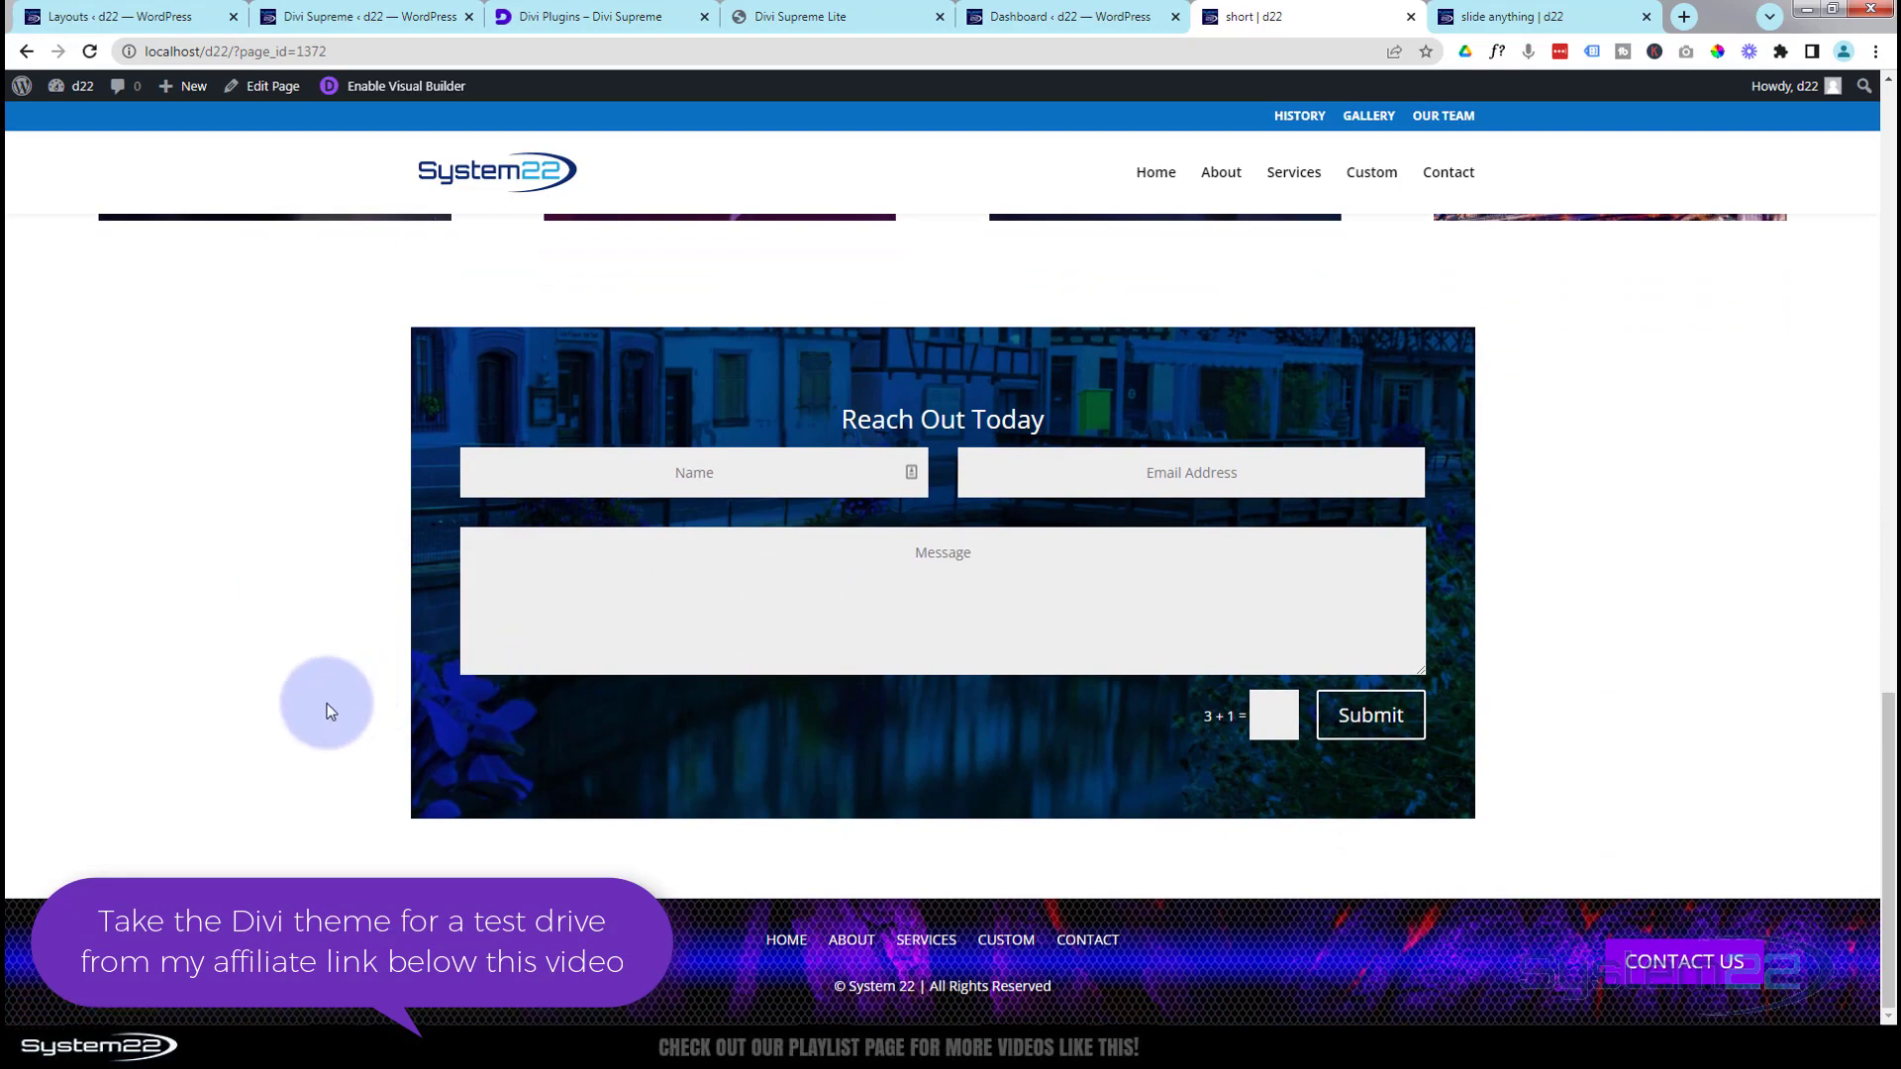
scroll(313, 701, "up", 7)
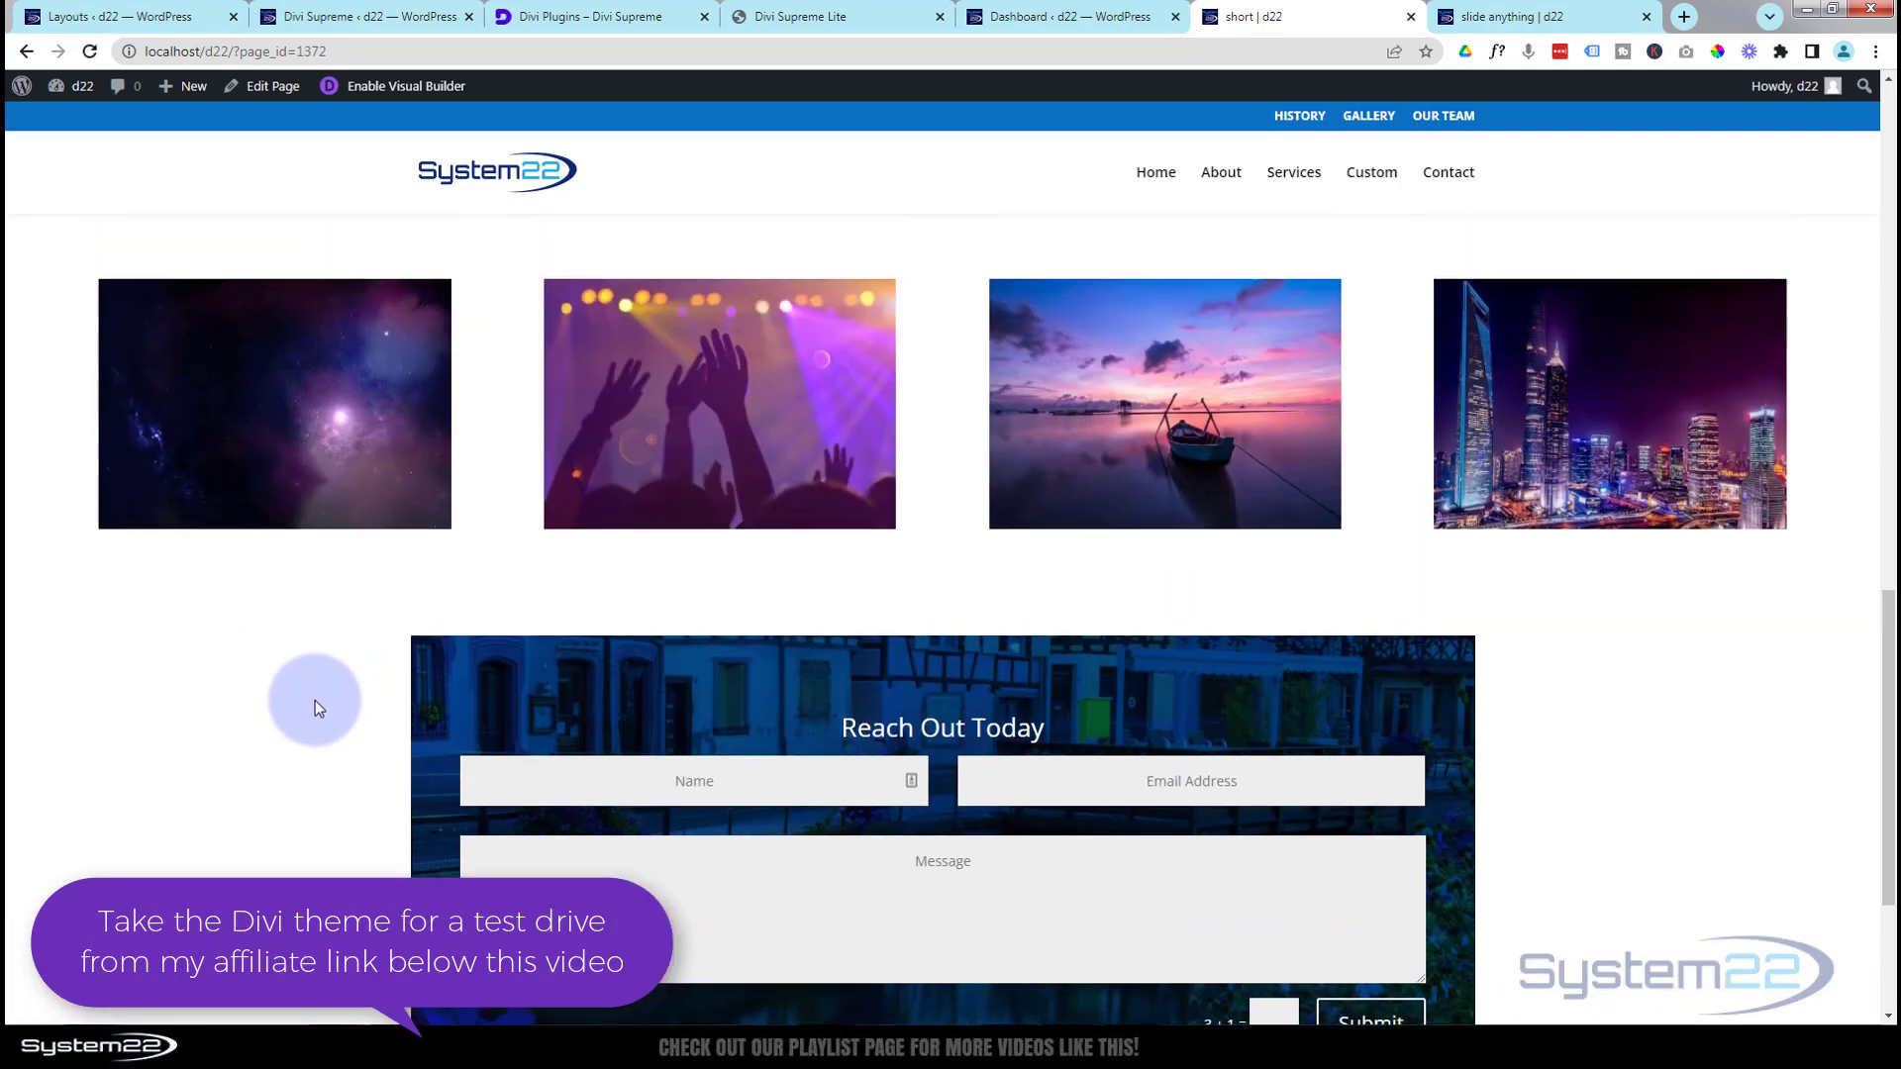
scroll(319, 705, "up", 12)
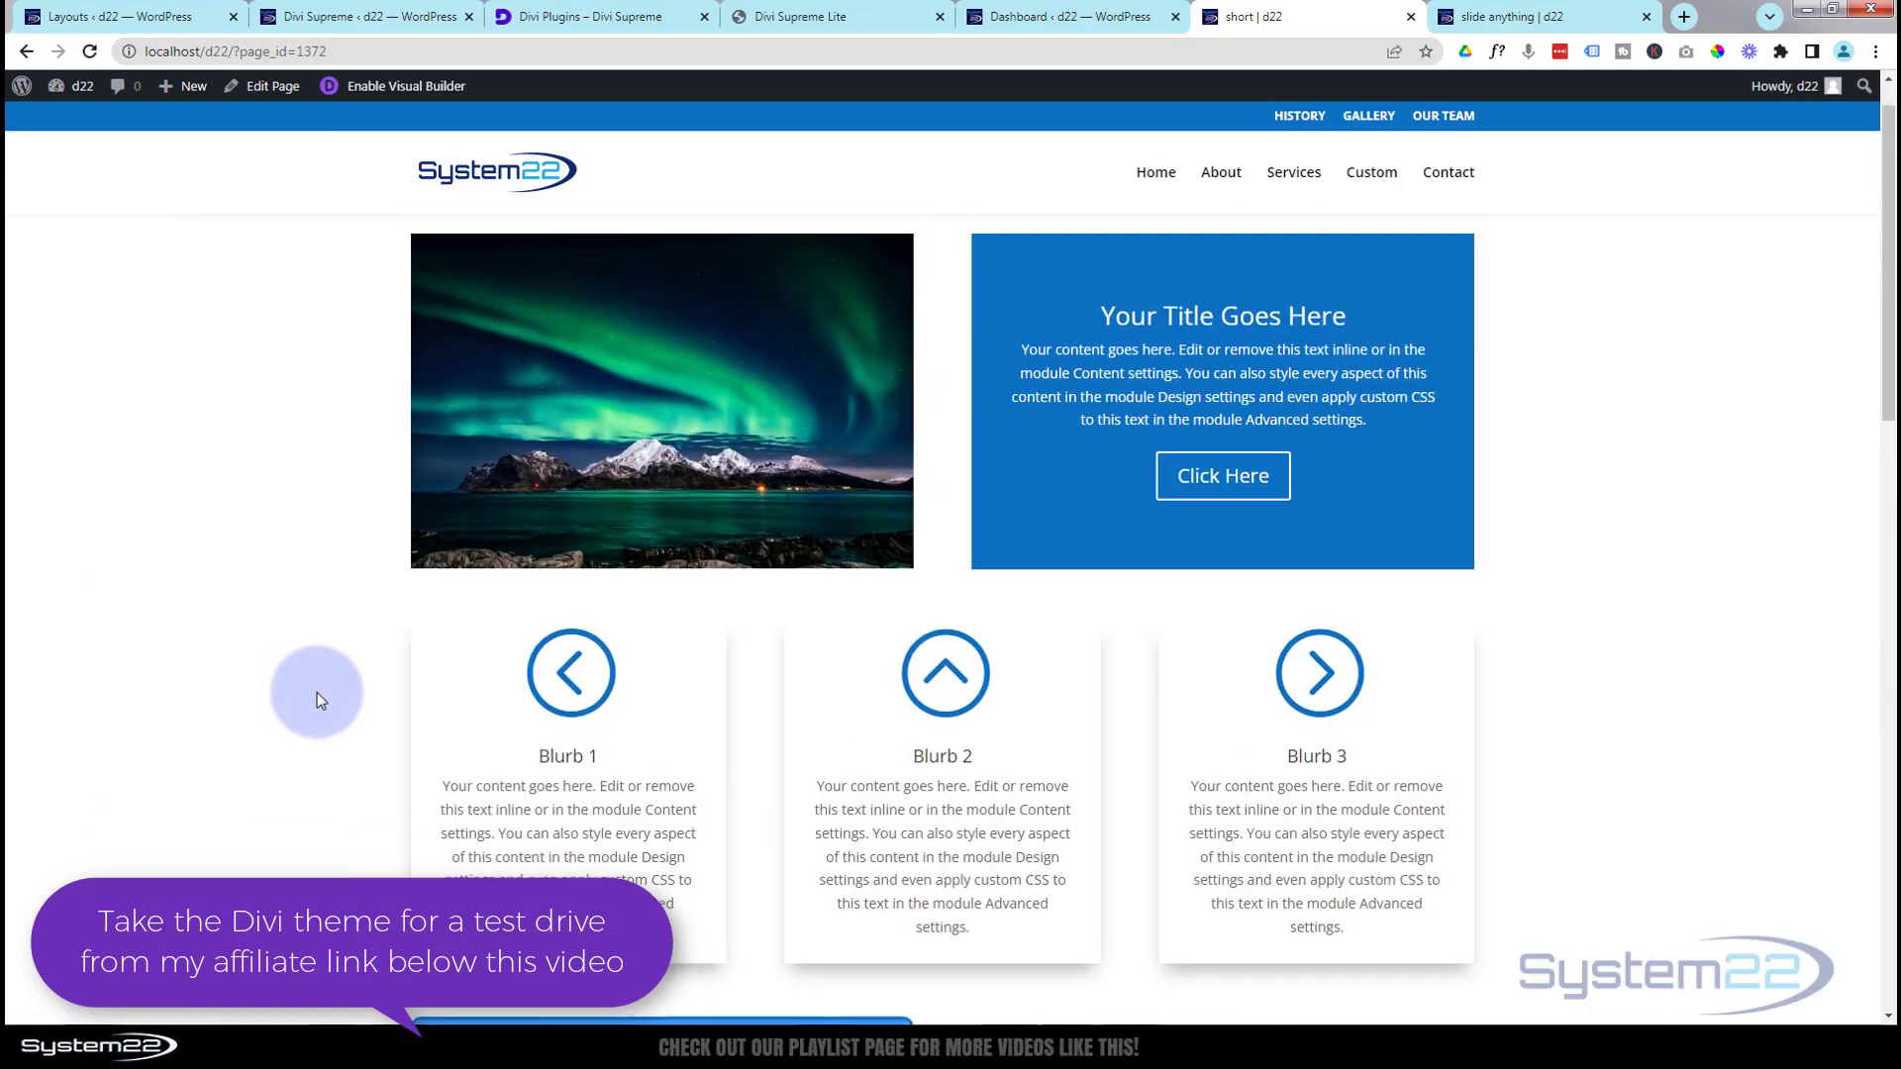
scroll(299, 651, "down", 4)
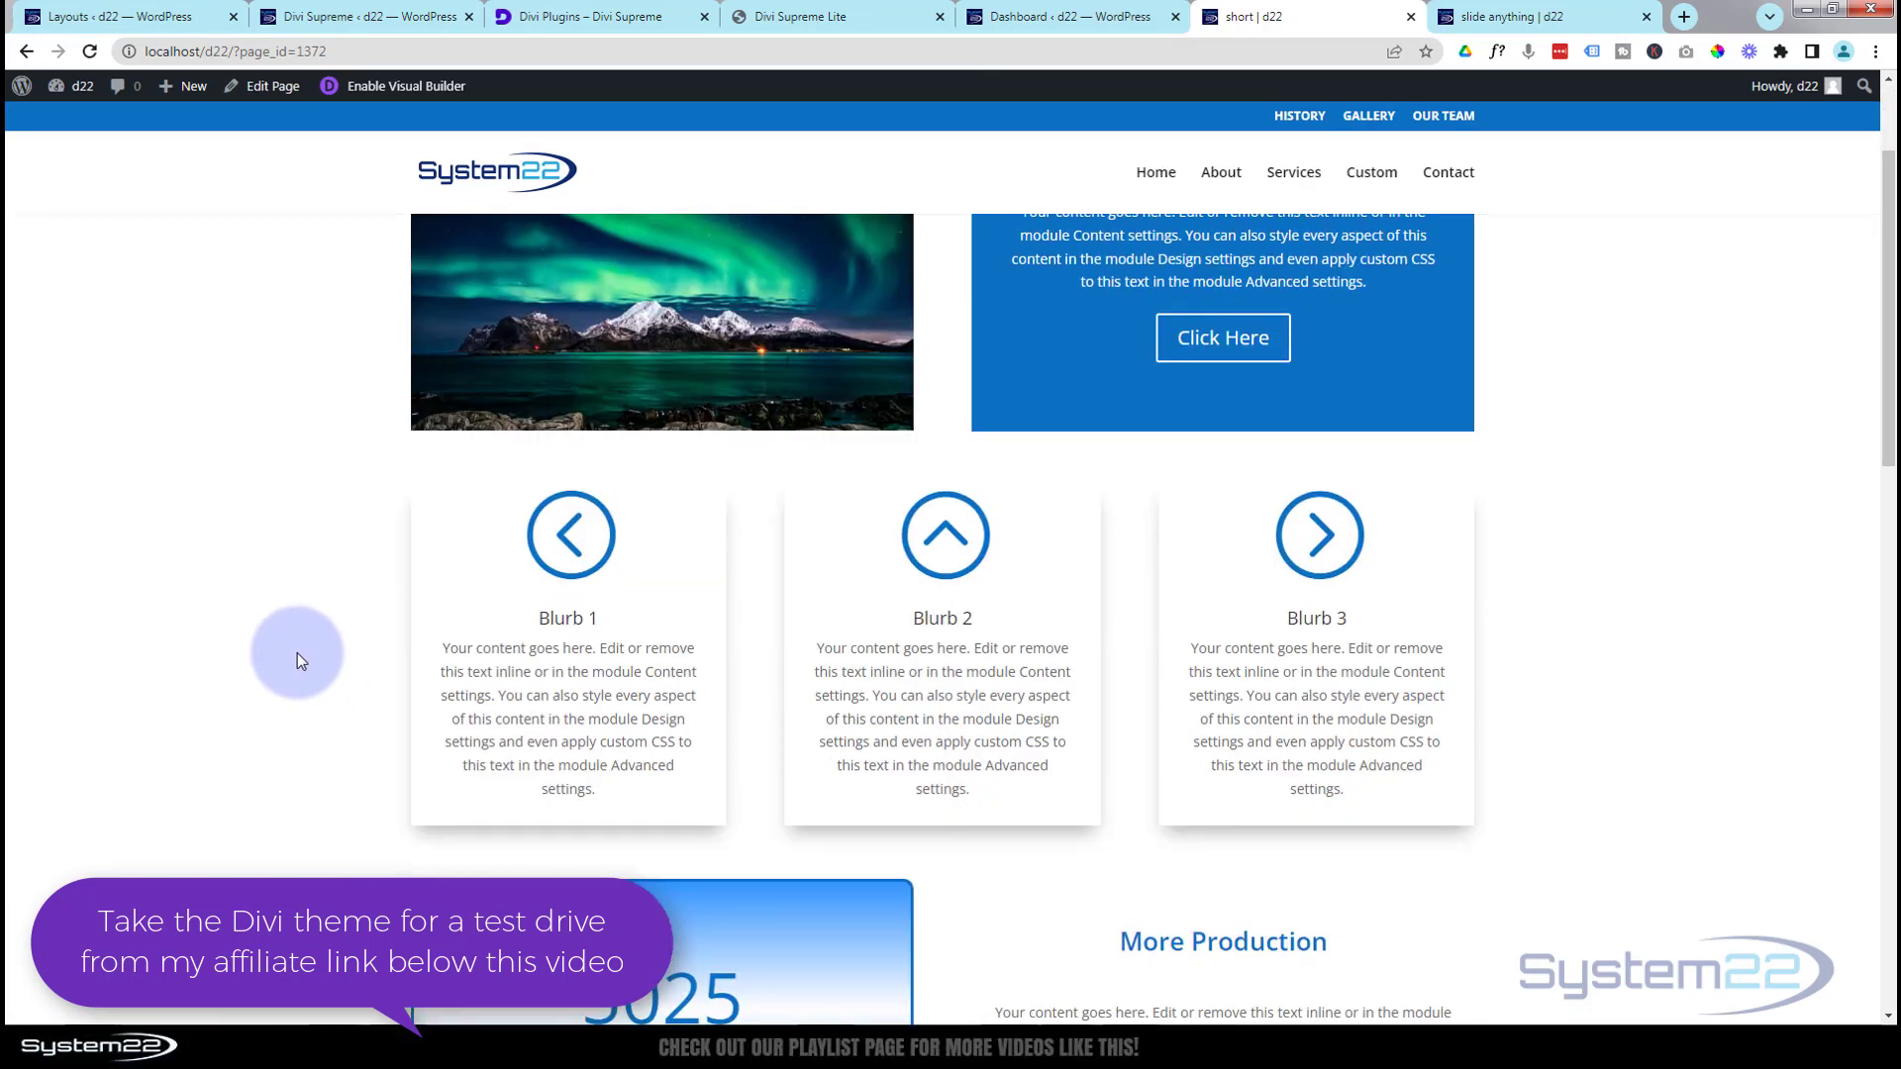
scroll(297, 662, "up", 4)
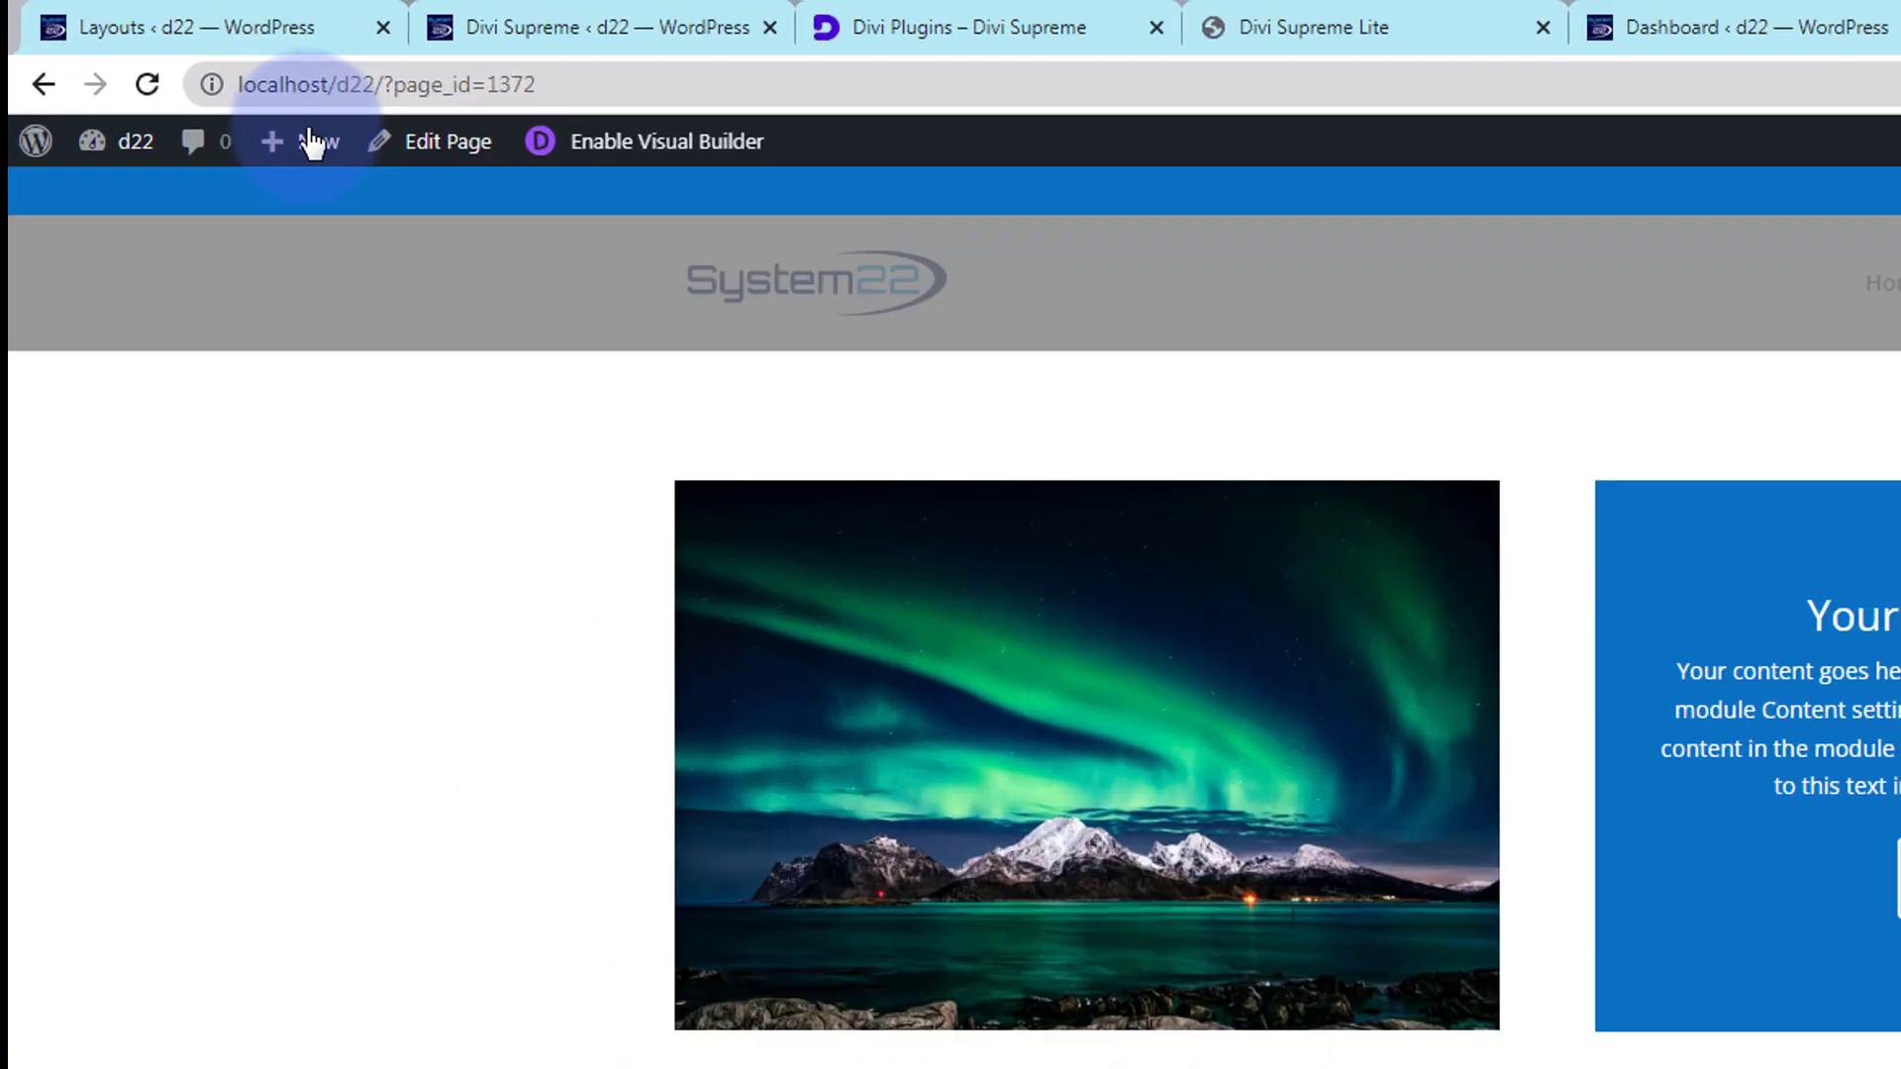
Create a new WordPress page in a separate browser tab and title it "slide anything".
mouse_move(175, 94)
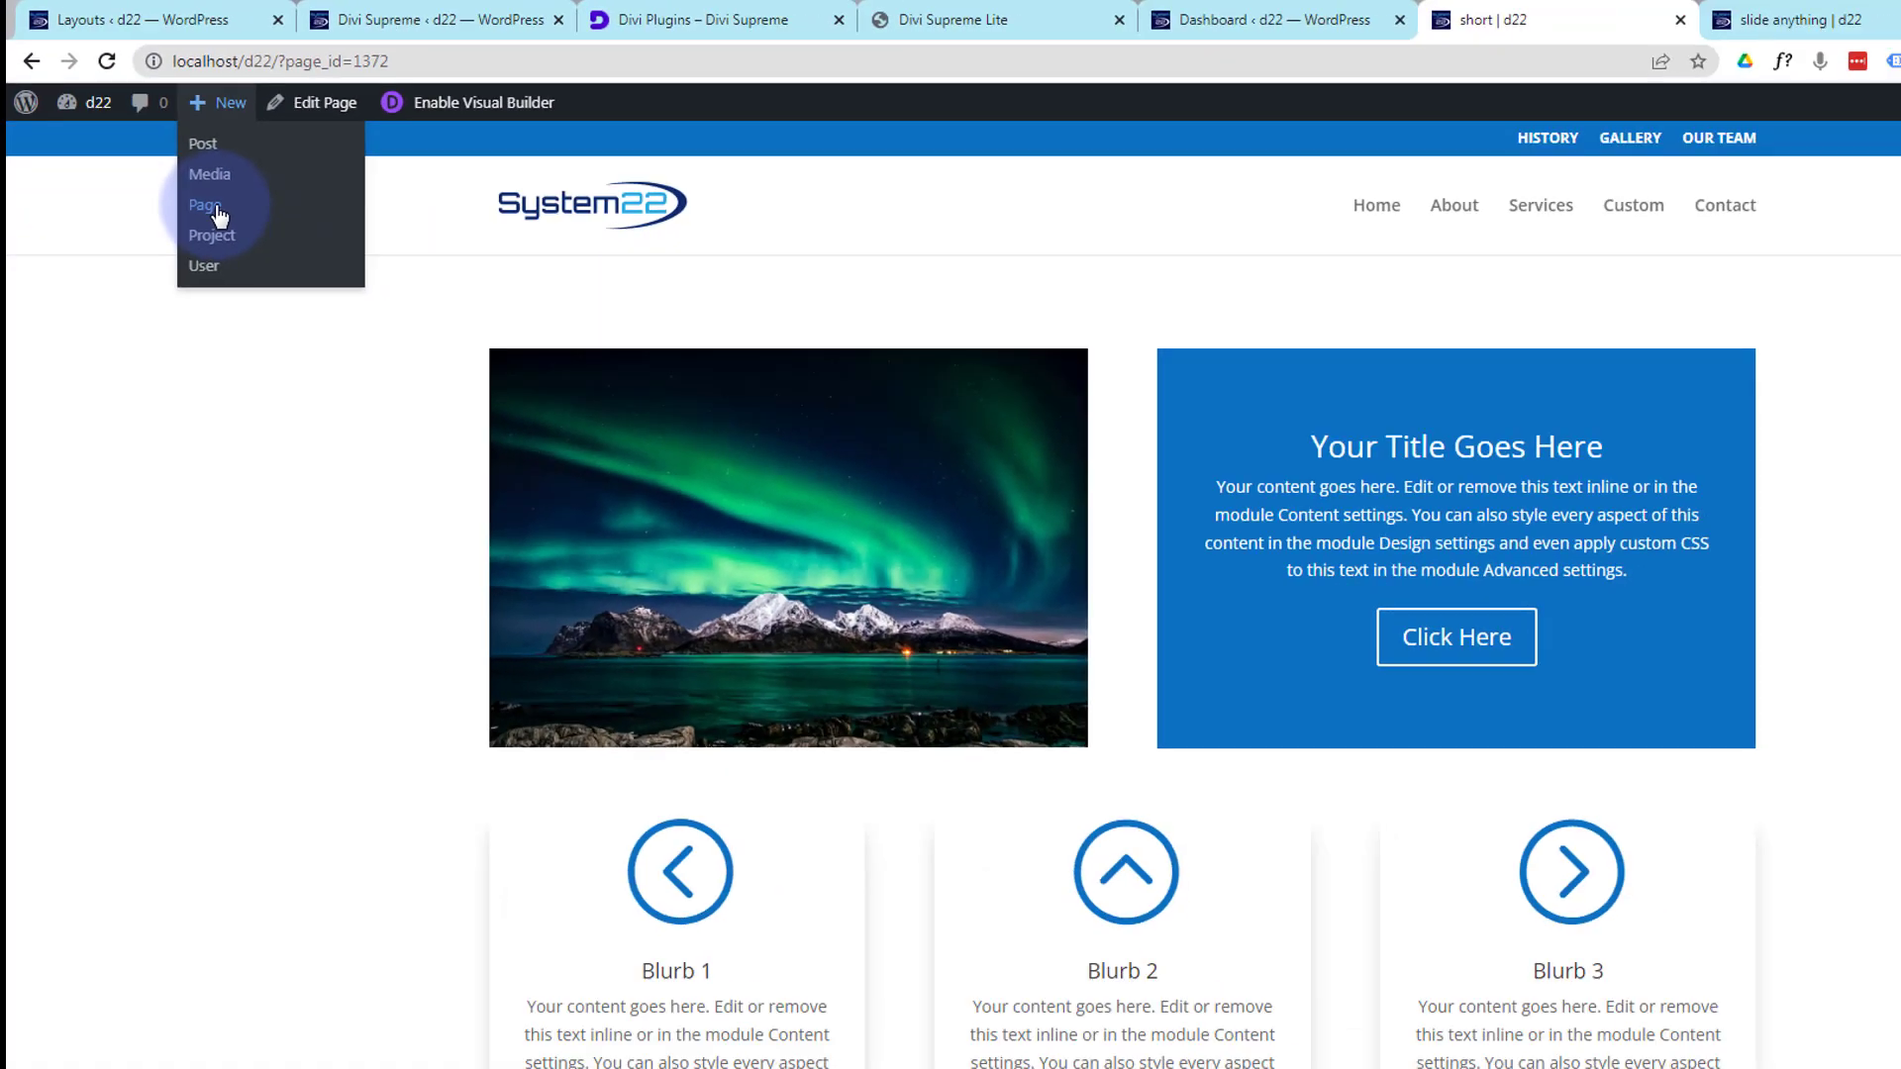
middle_click(586, 586)
left_click(1315, 16)
type("slide an")
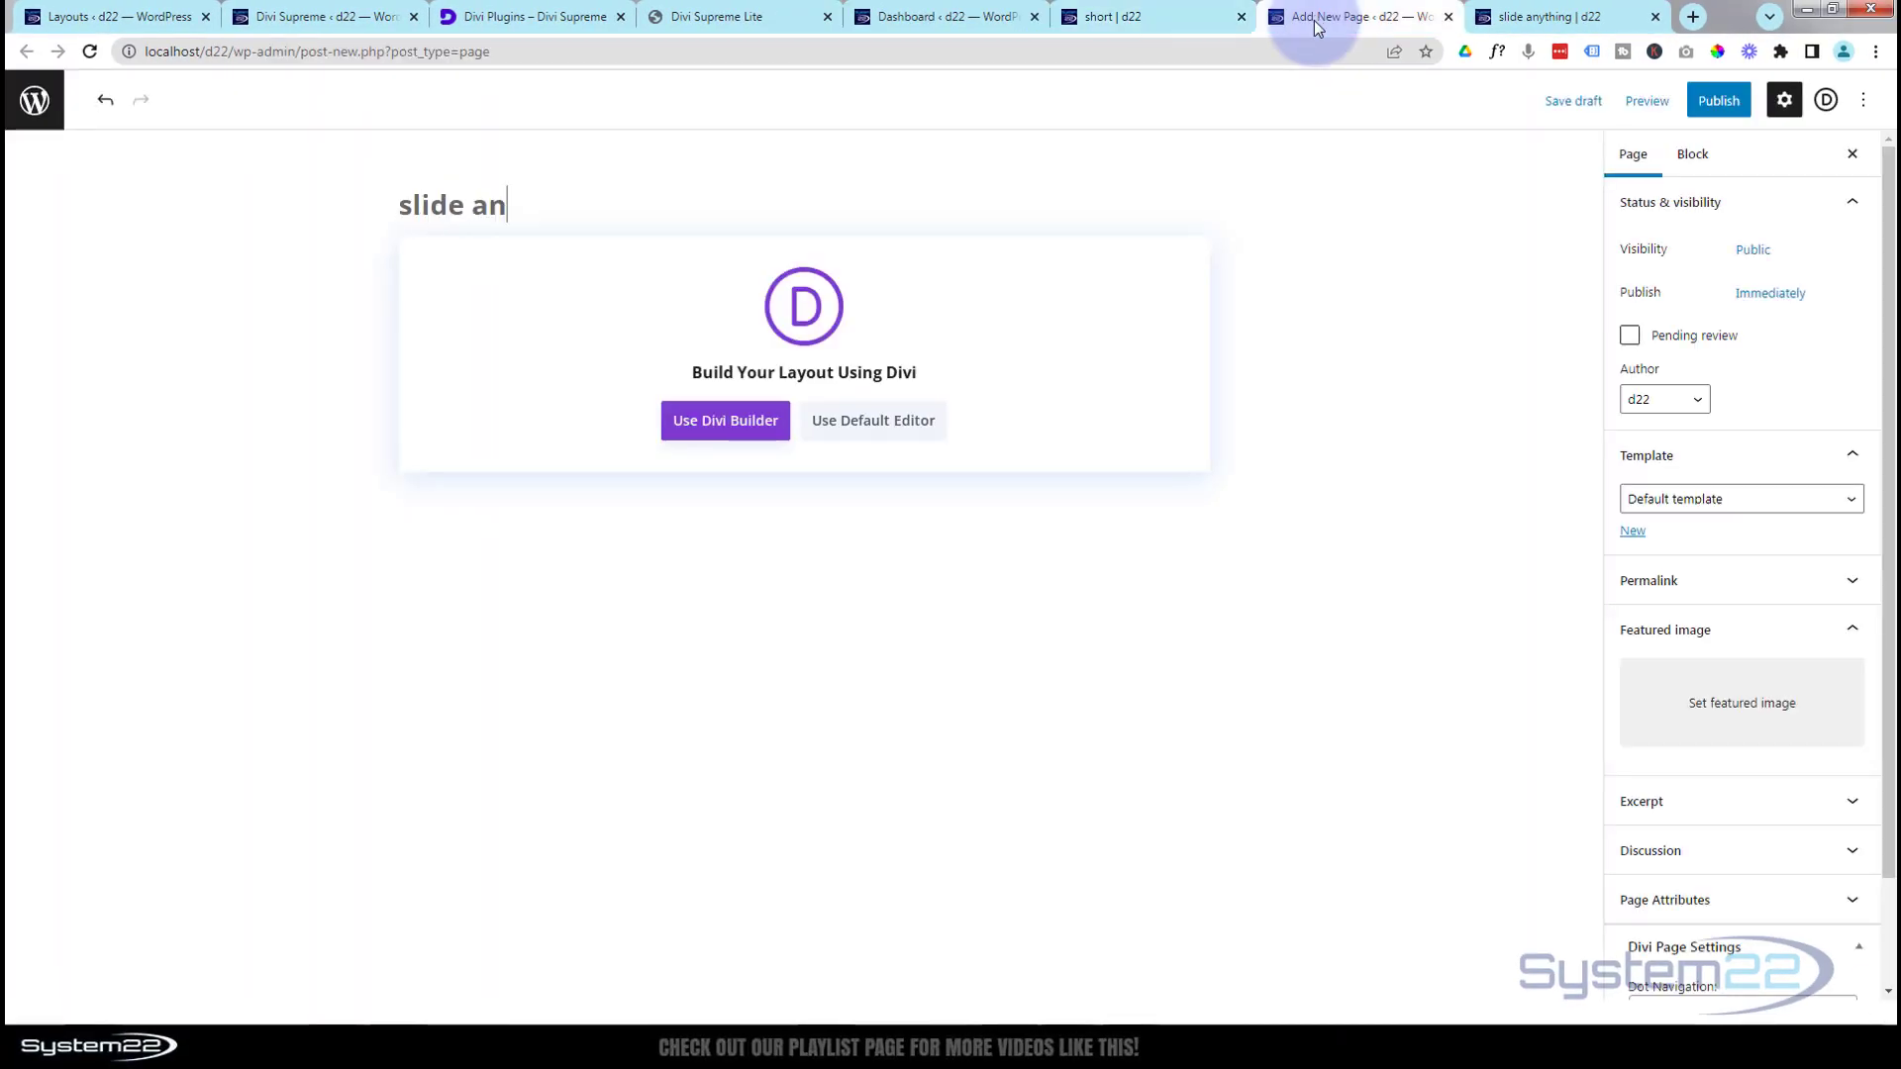
type("ything")
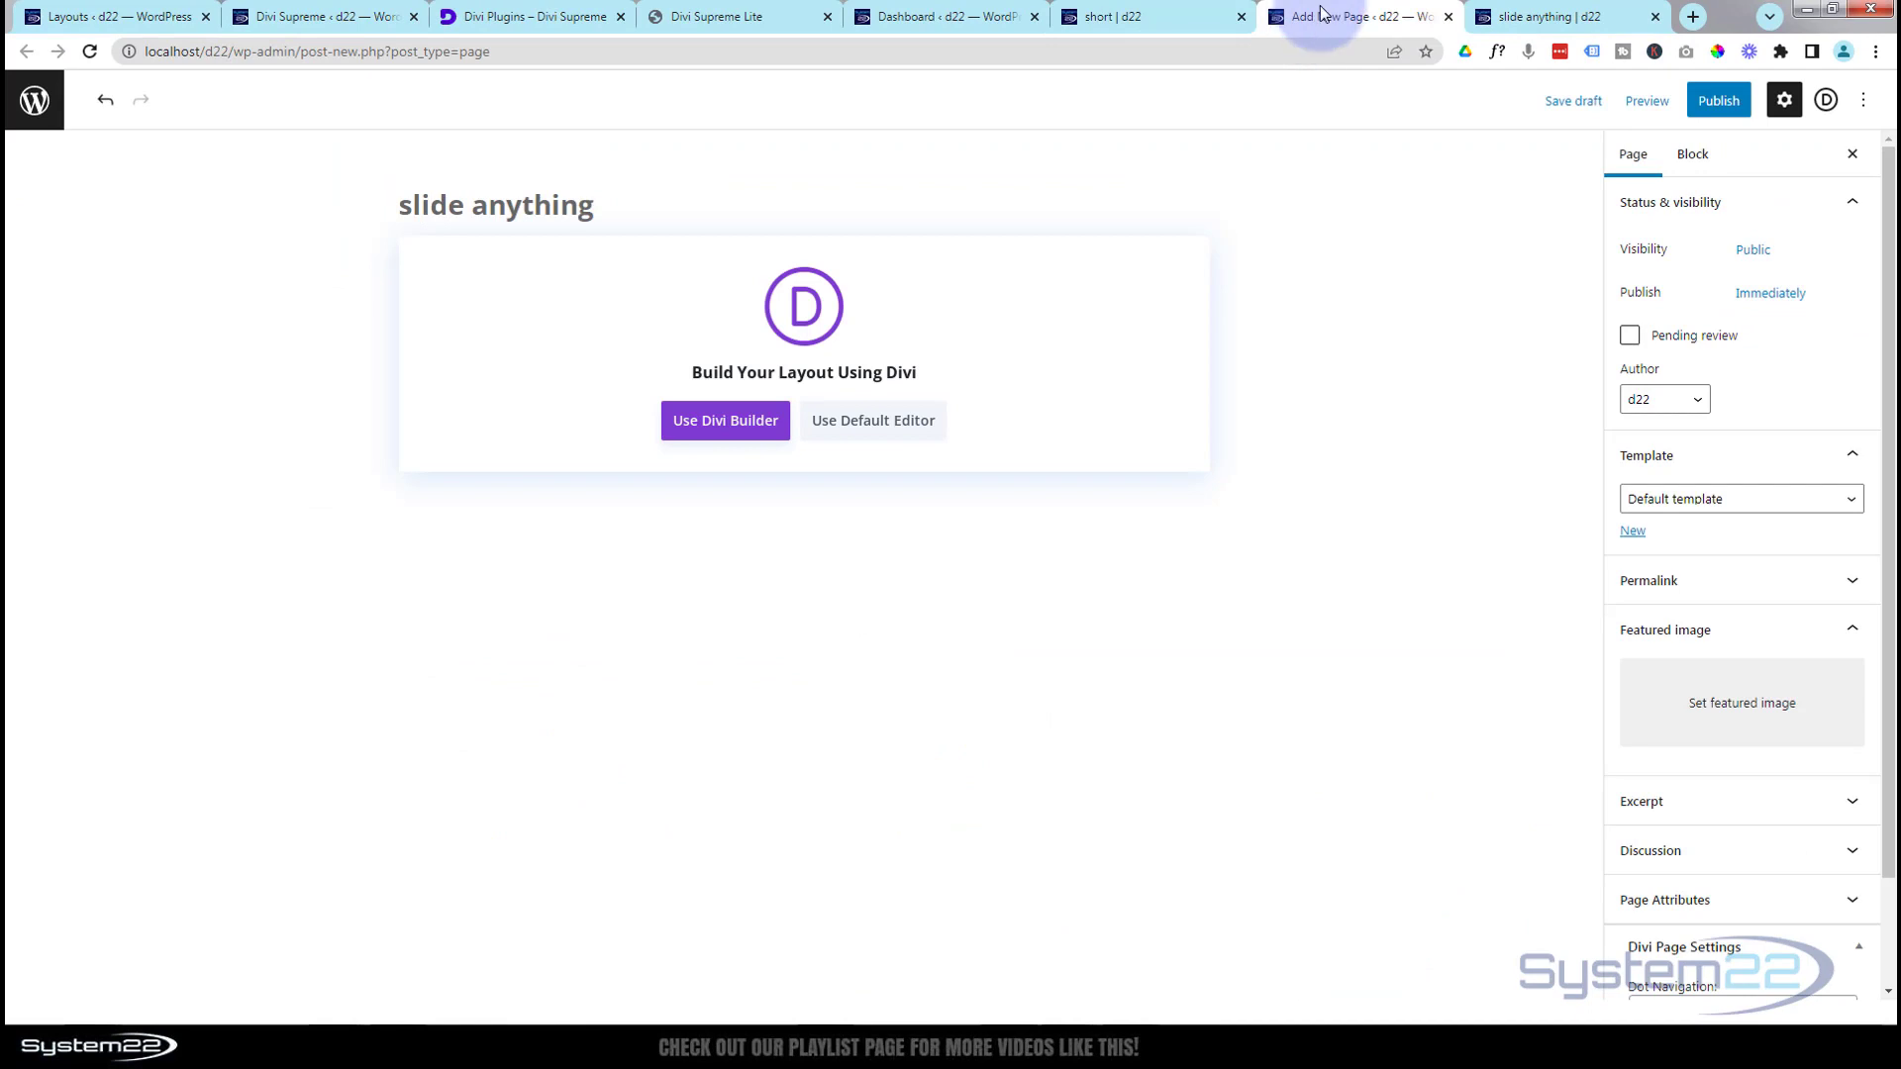
Launch the Divi Builder for the new page and choose to build it from scratch.
left_click(722, 428)
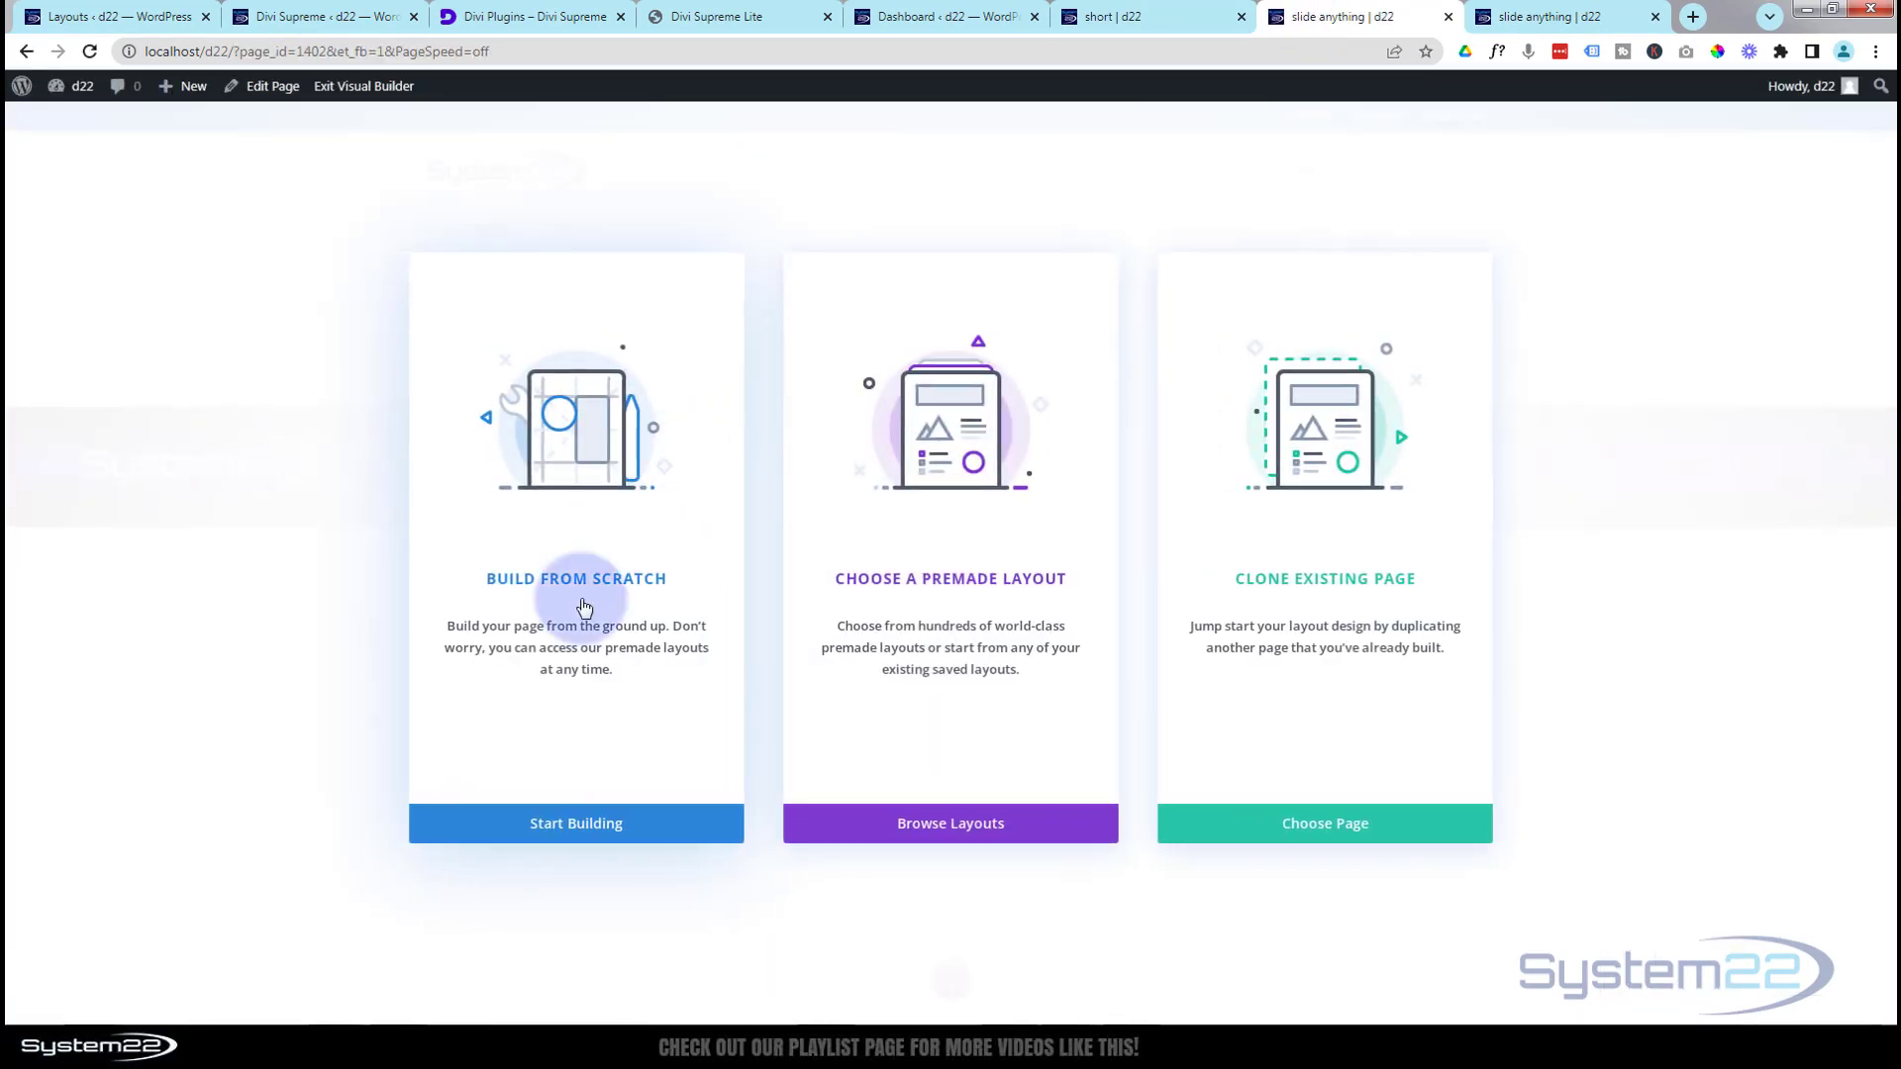
left_click(584, 830)
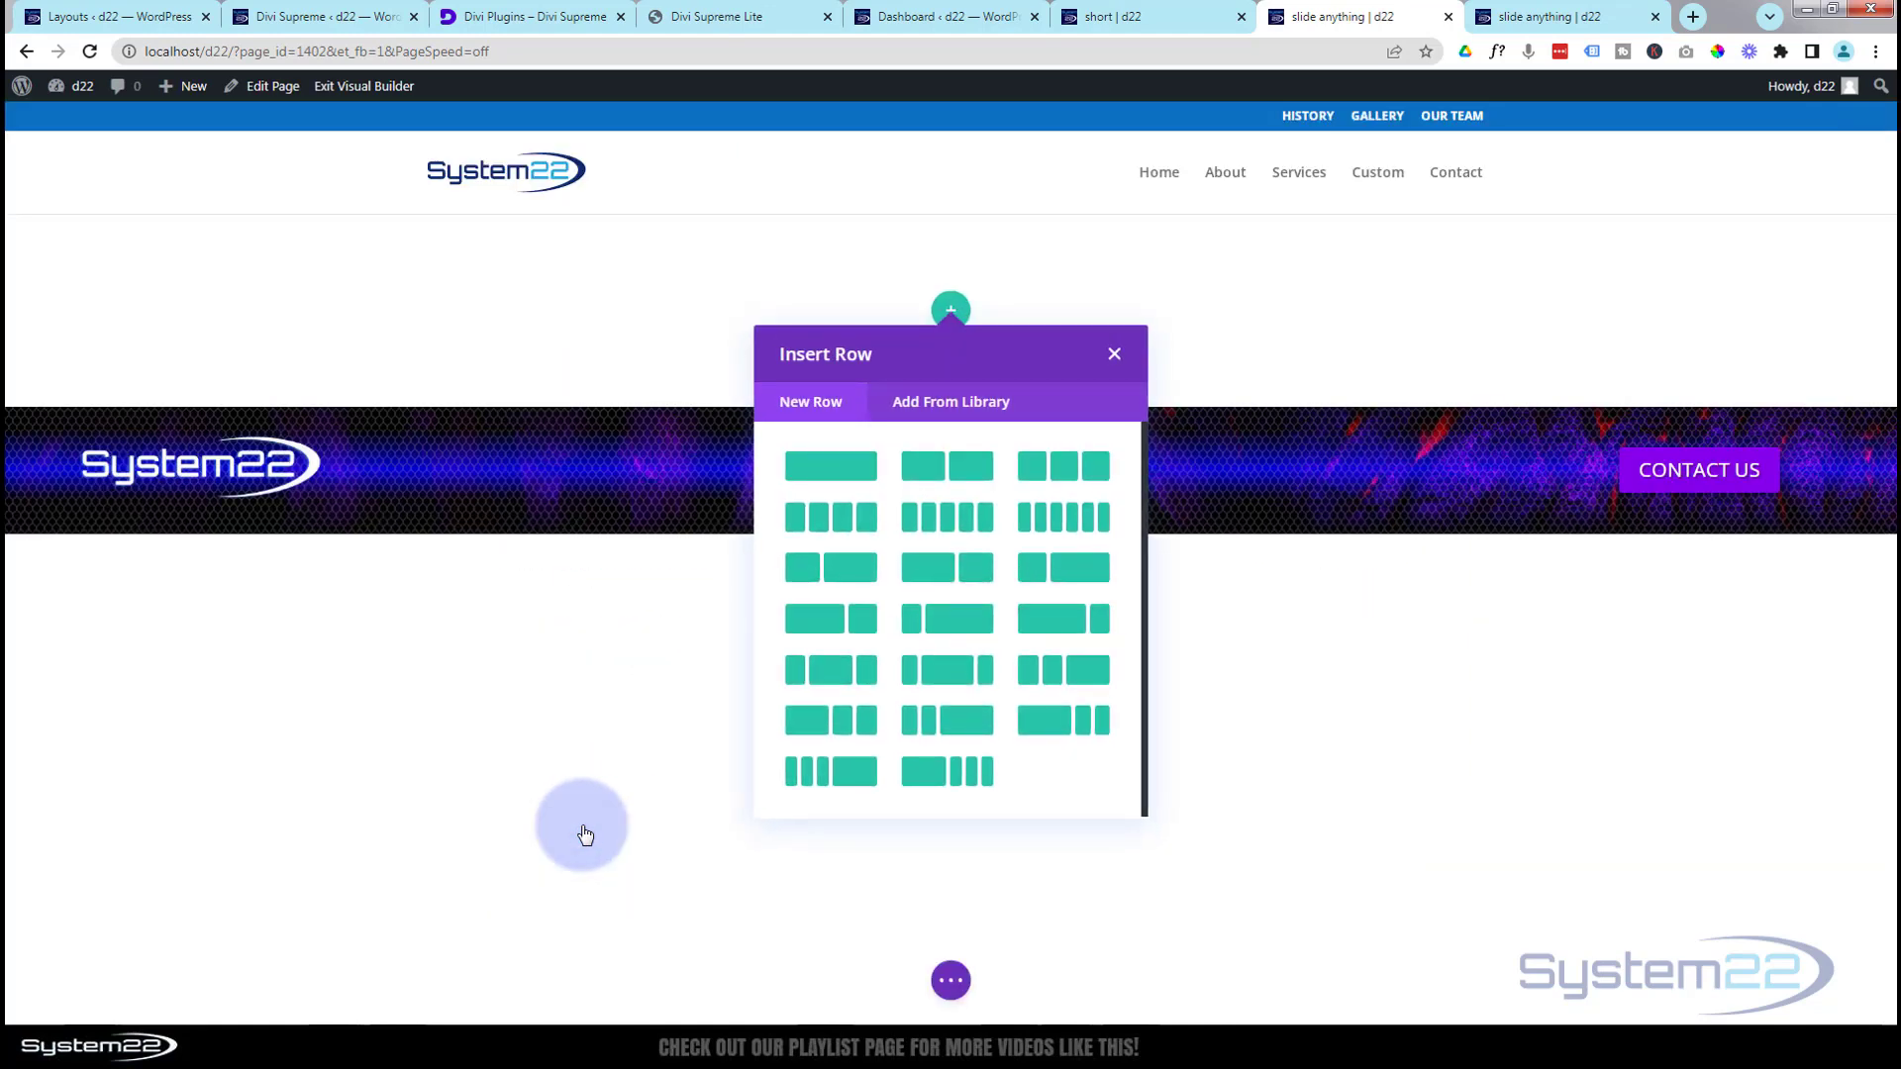
left_click(911, 540)
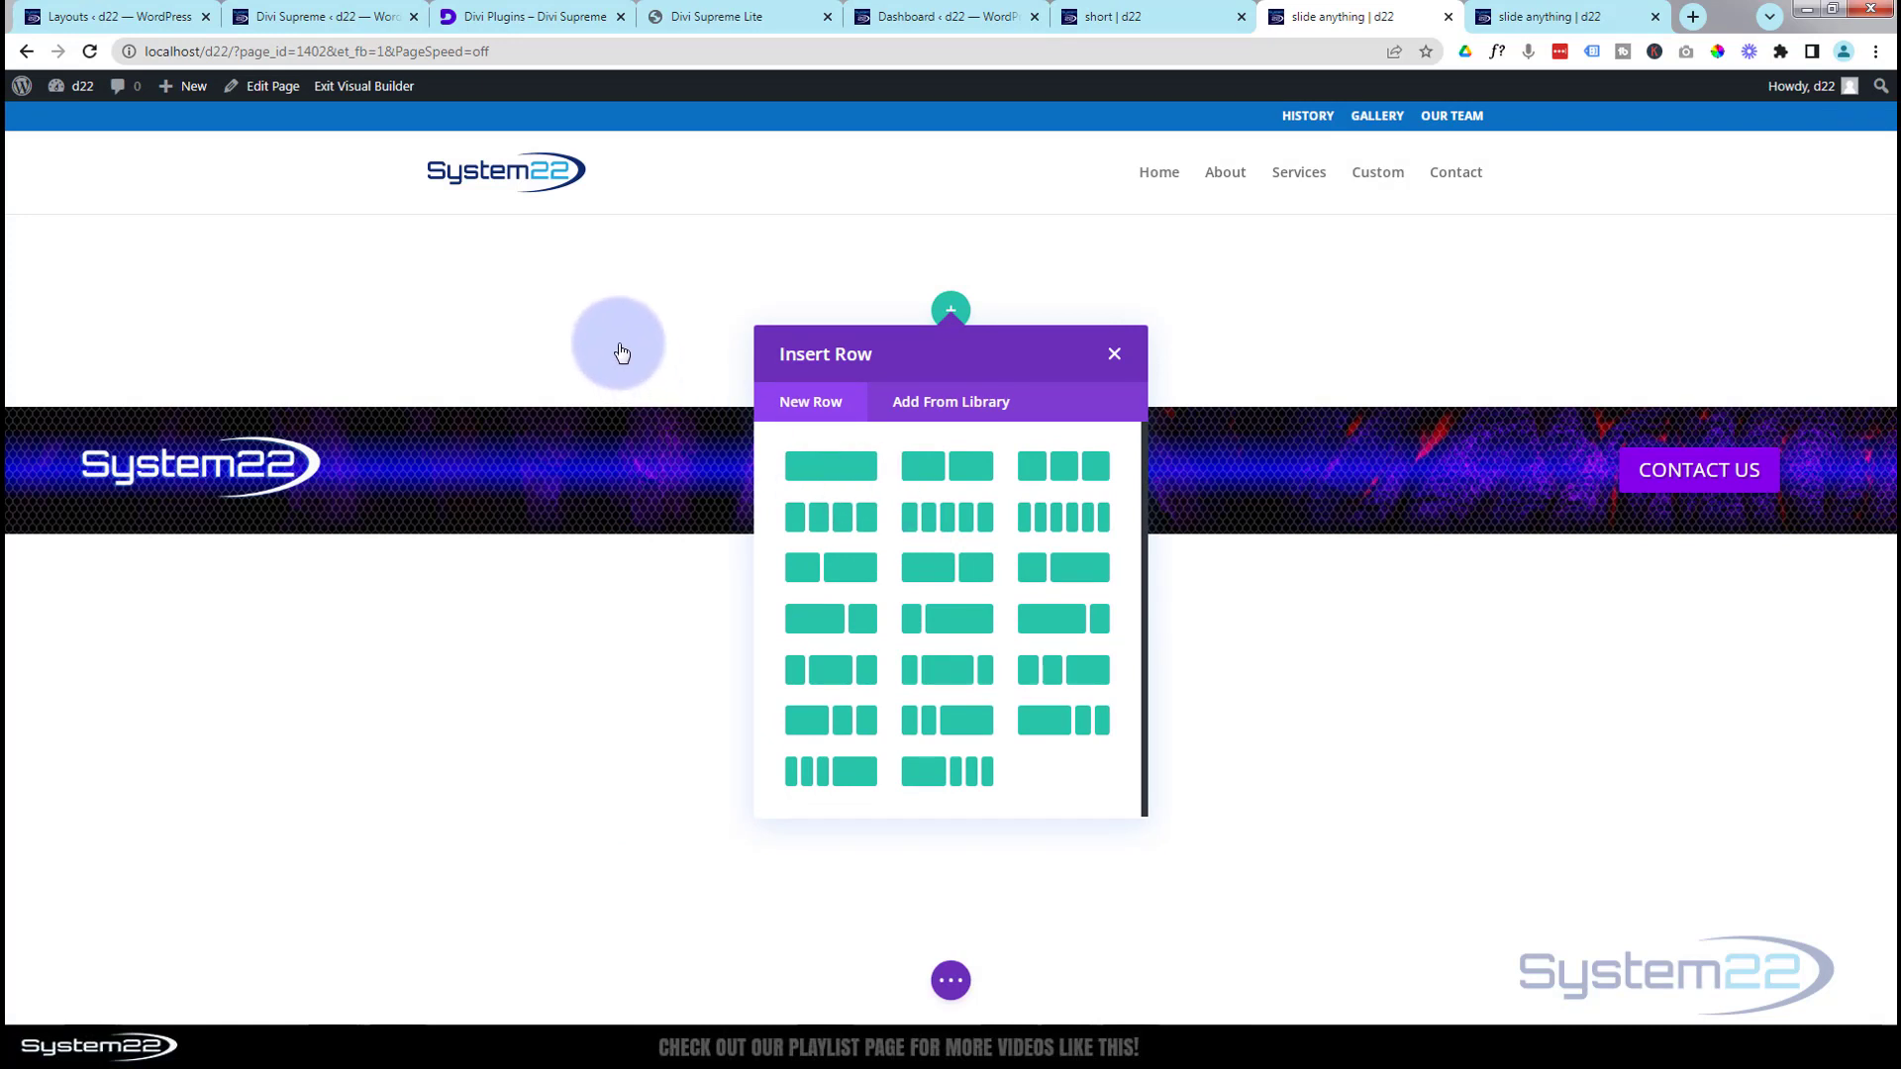
Add a fullwidth section with a Fullwidth Slider module below the empty regular section, keeping the module's default settings.
left_click(1114, 356)
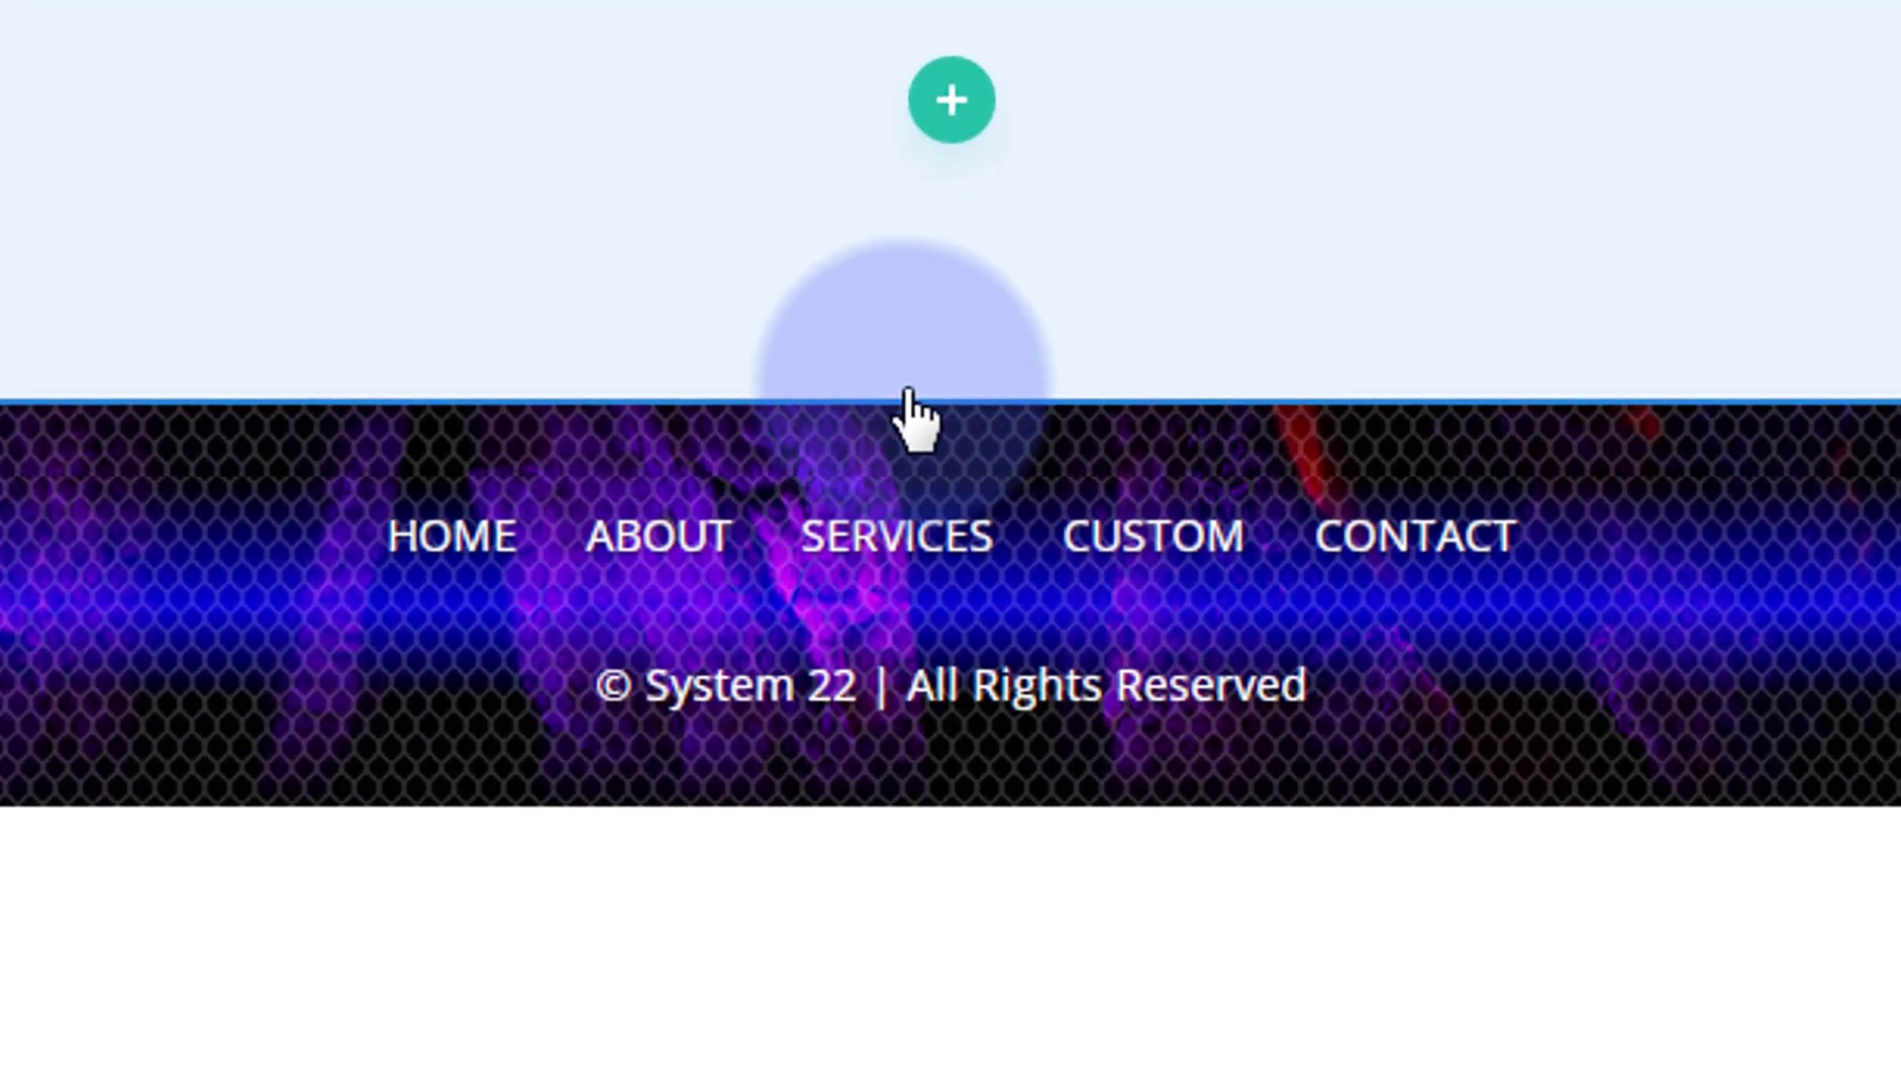
mouse_move(903, 392)
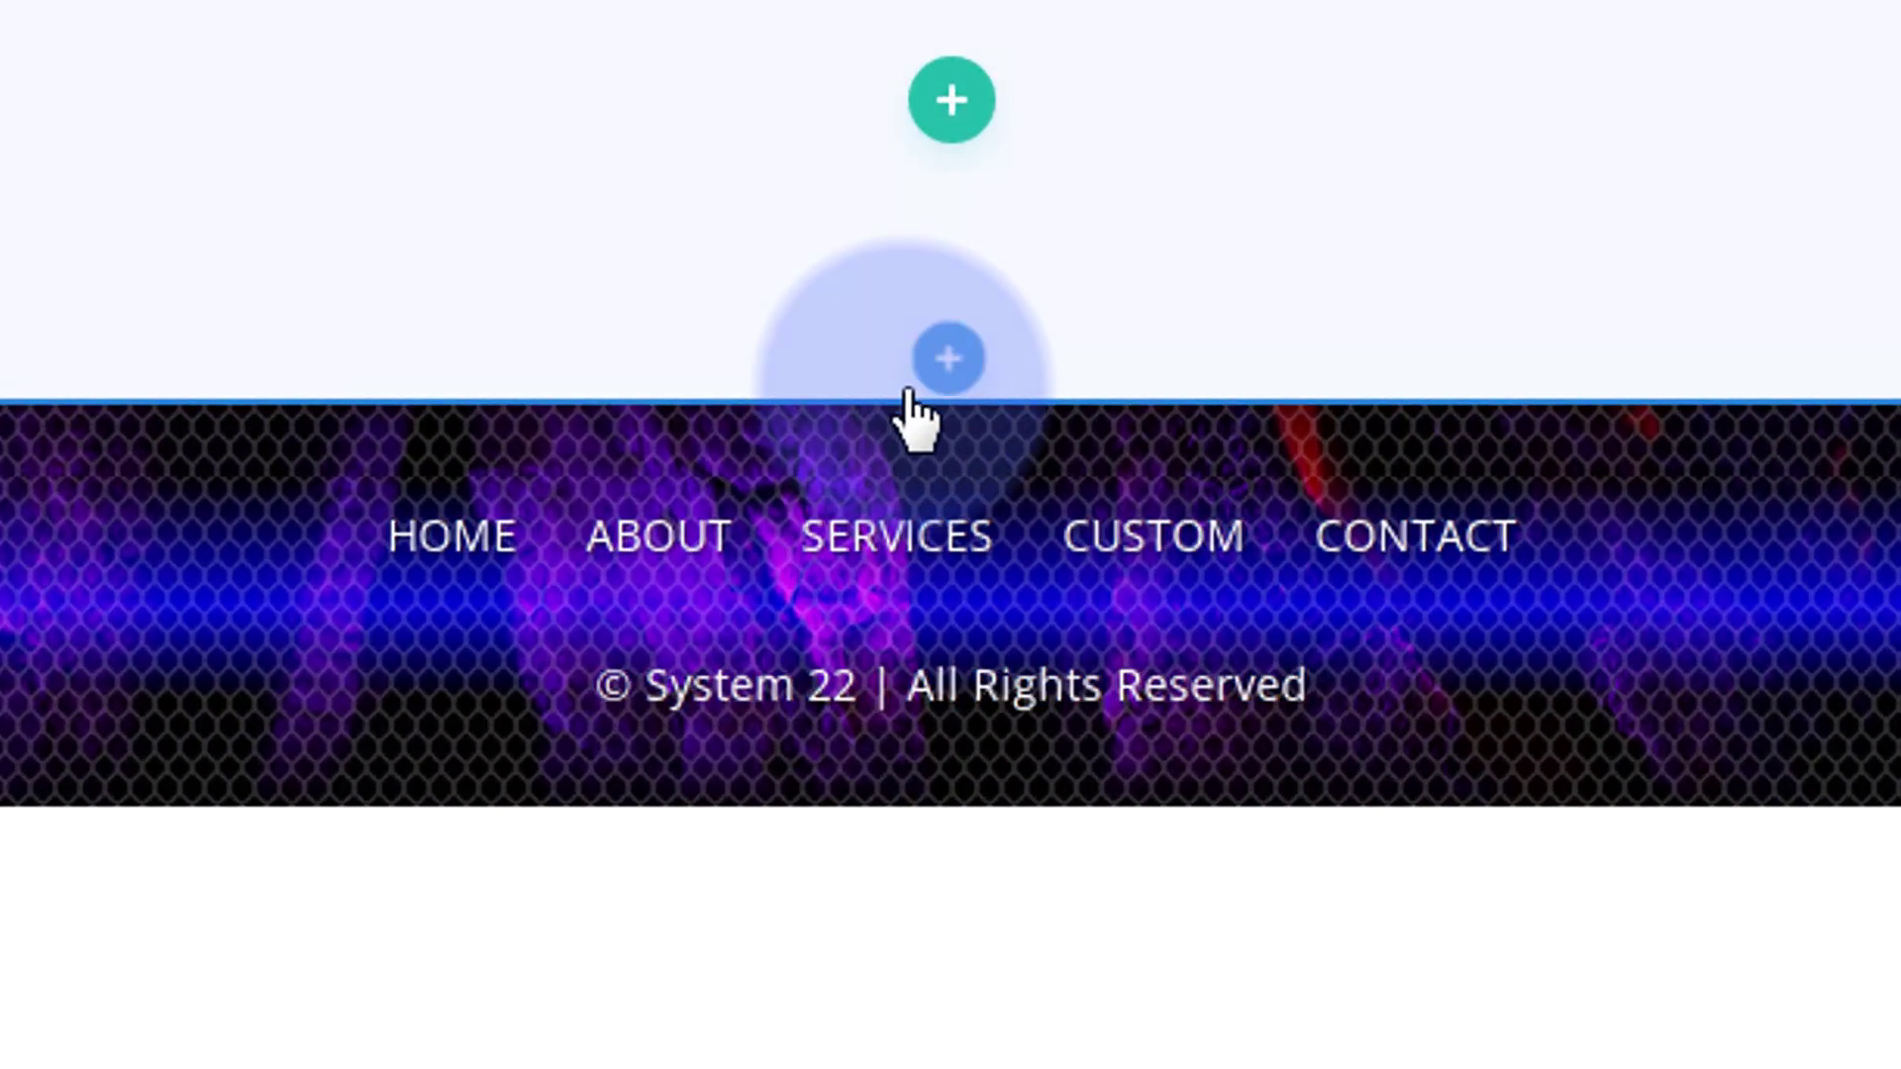
left_click(949, 368)
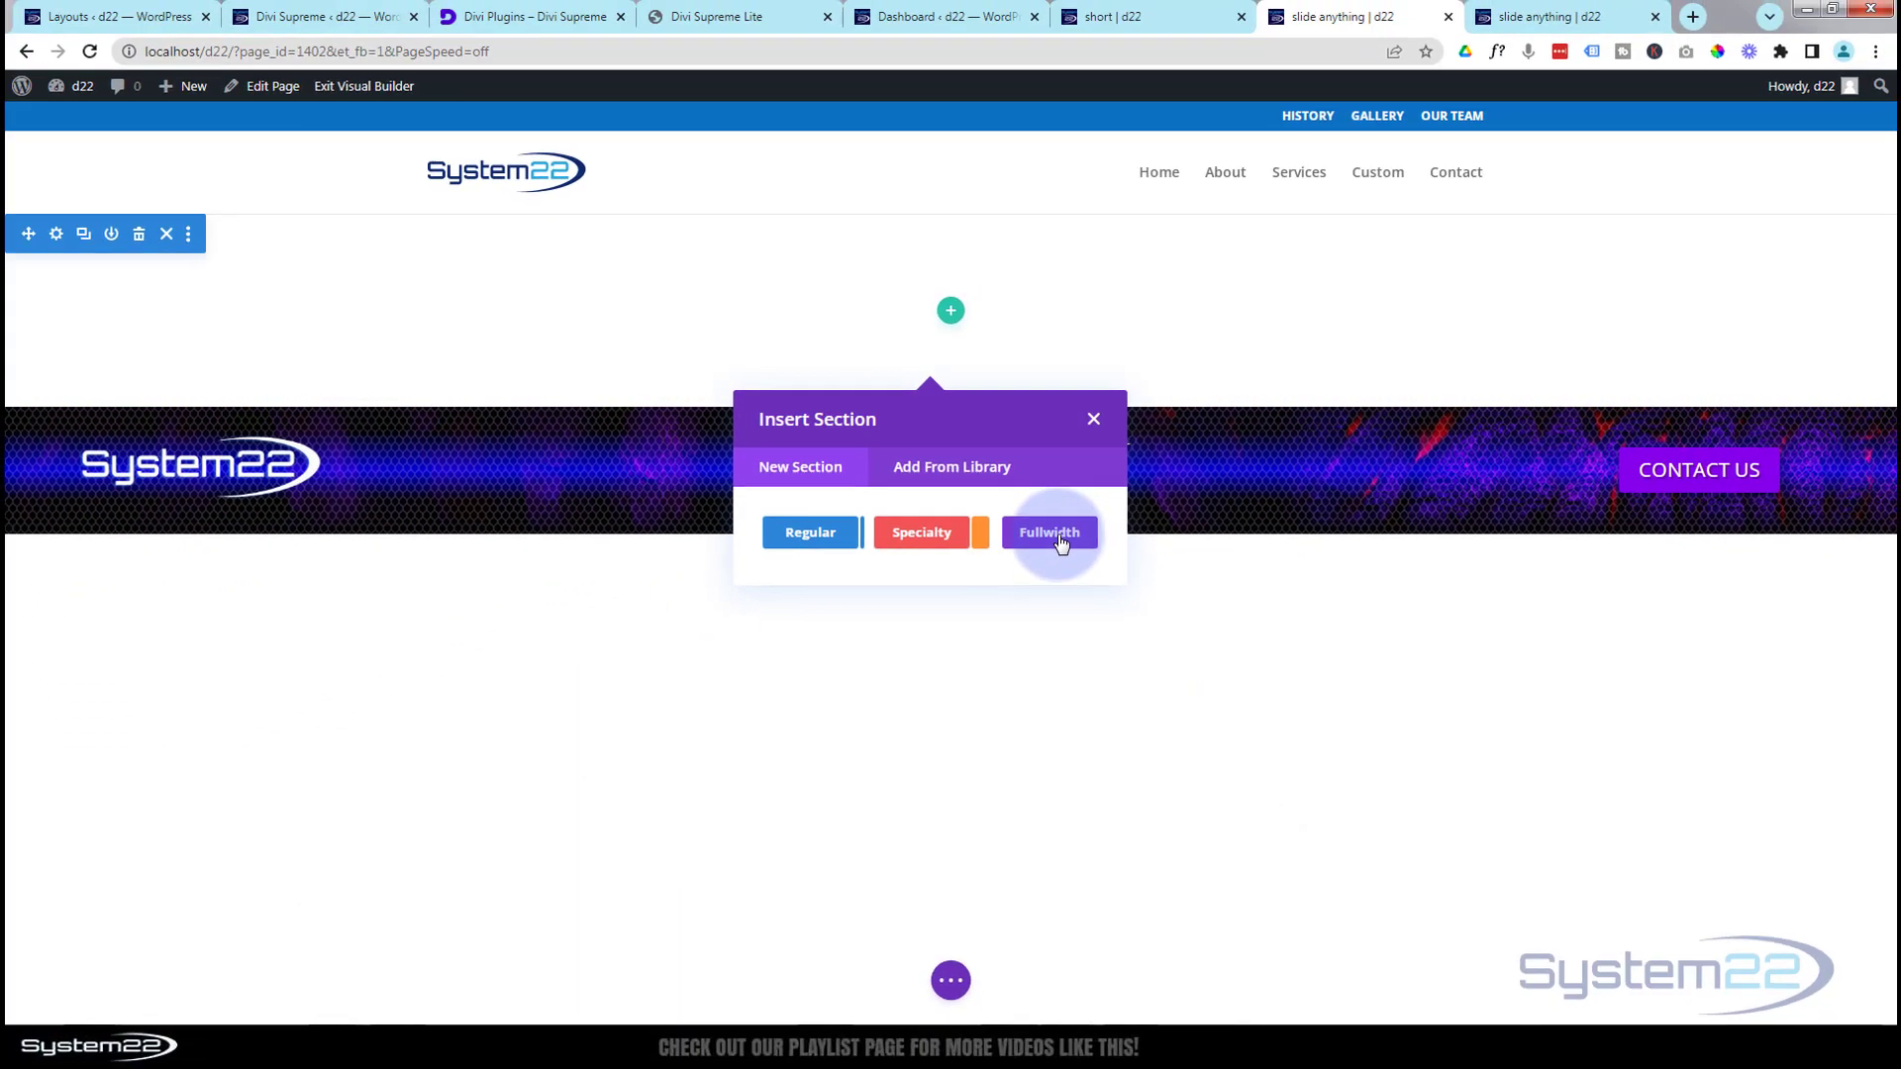
left_click(1255, 817)
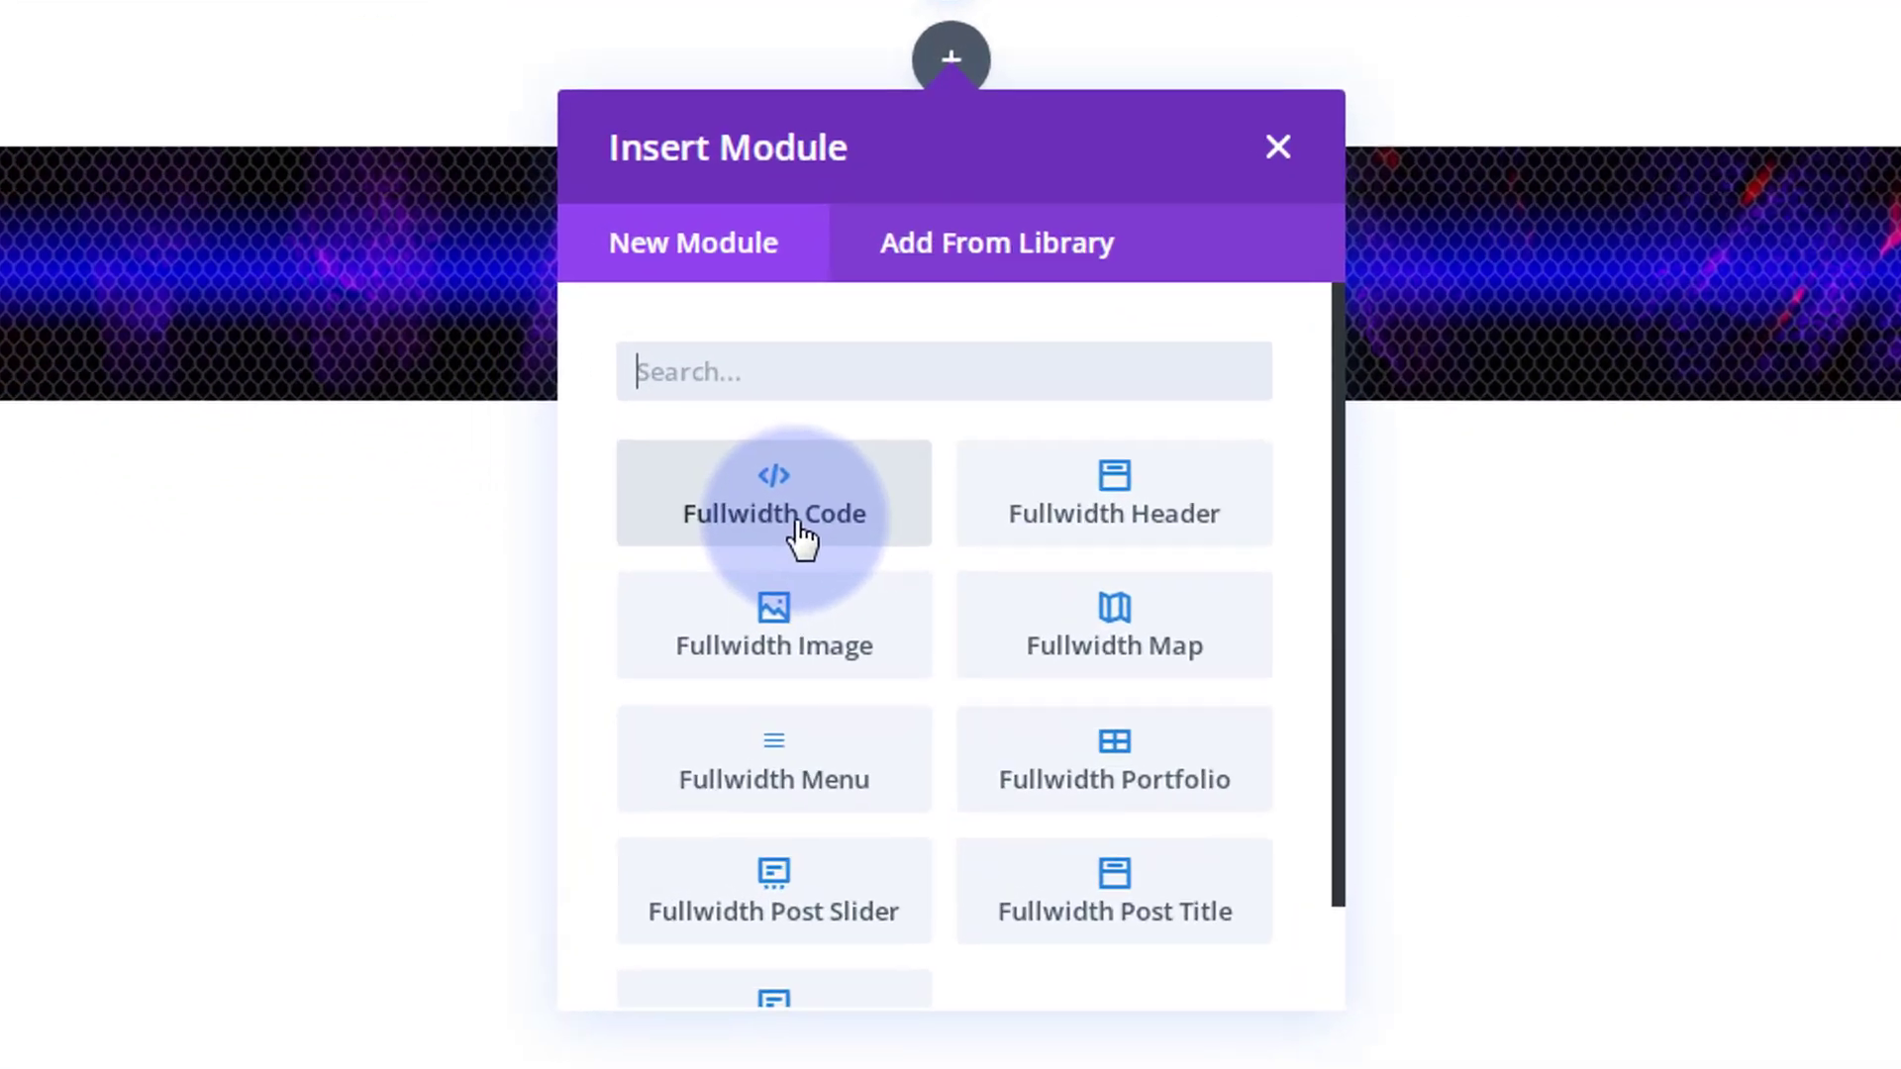
scroll(800, 539, "down", 3)
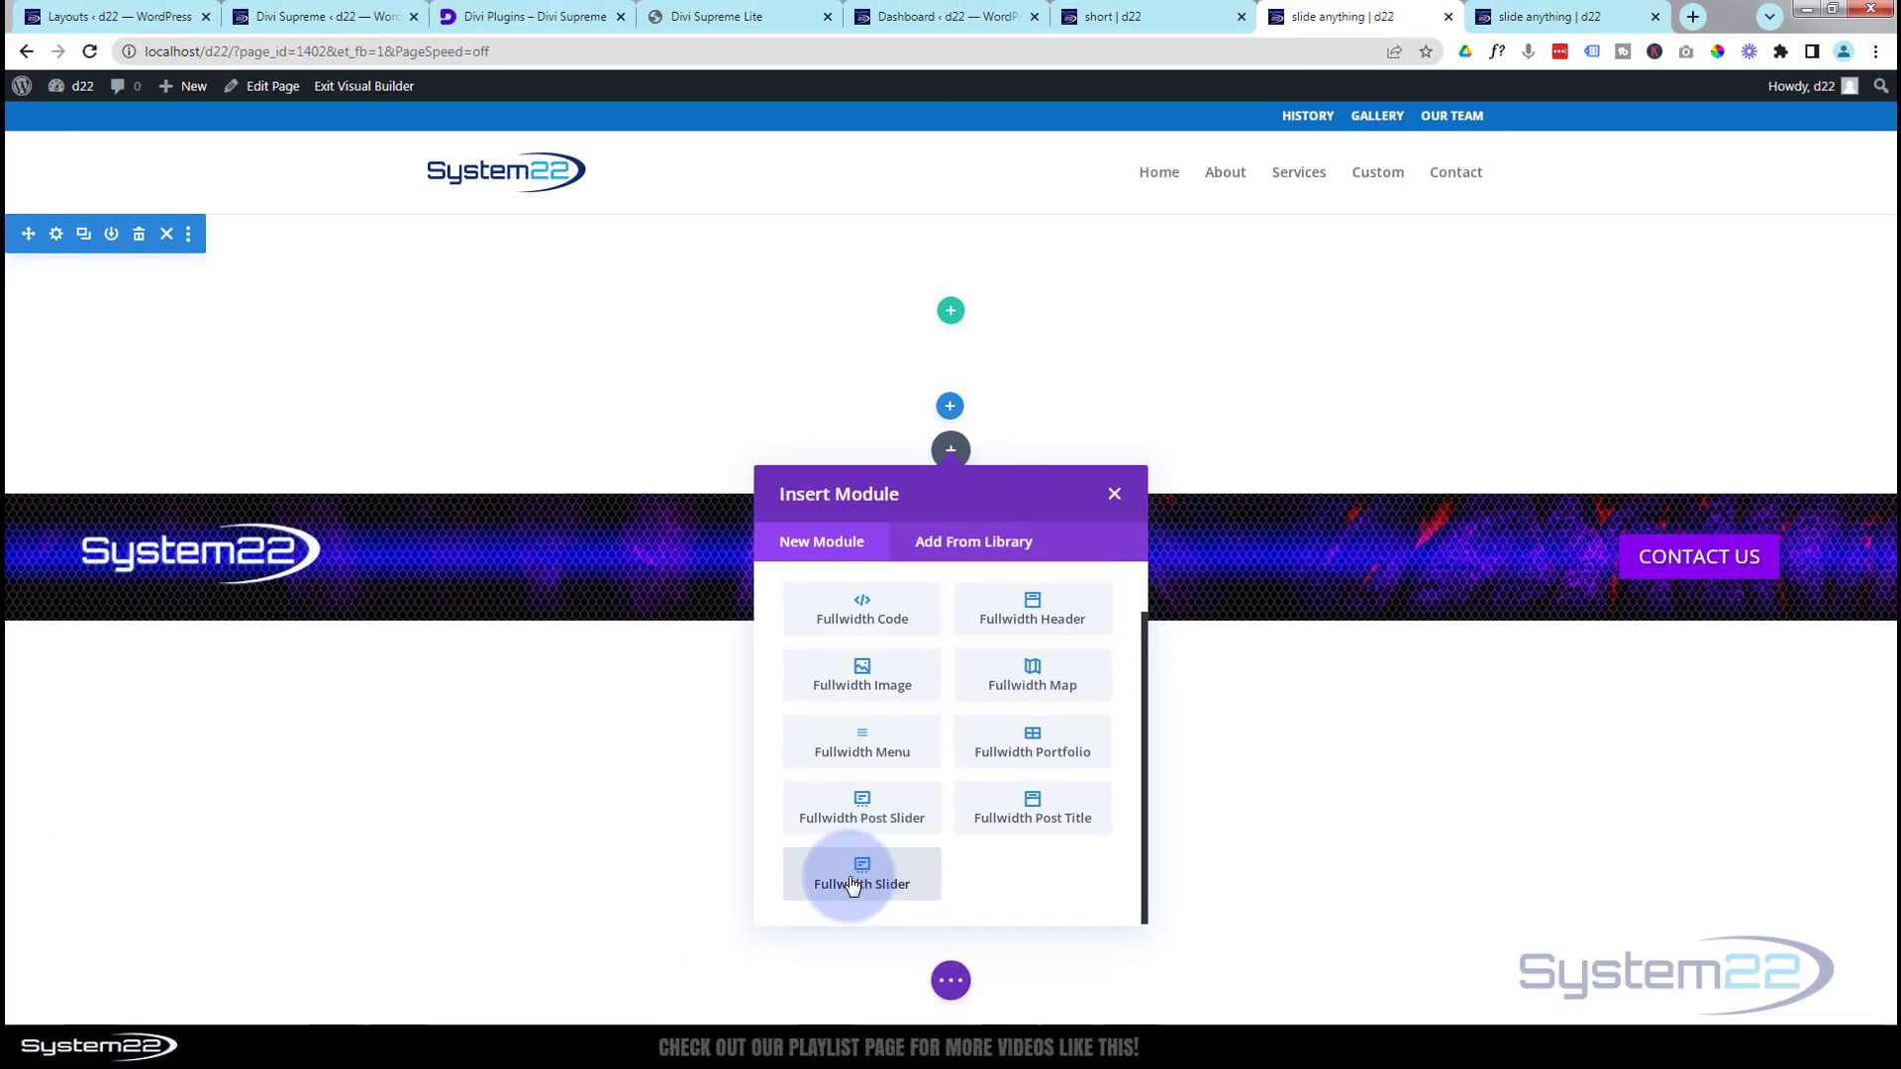
left_click(851, 884)
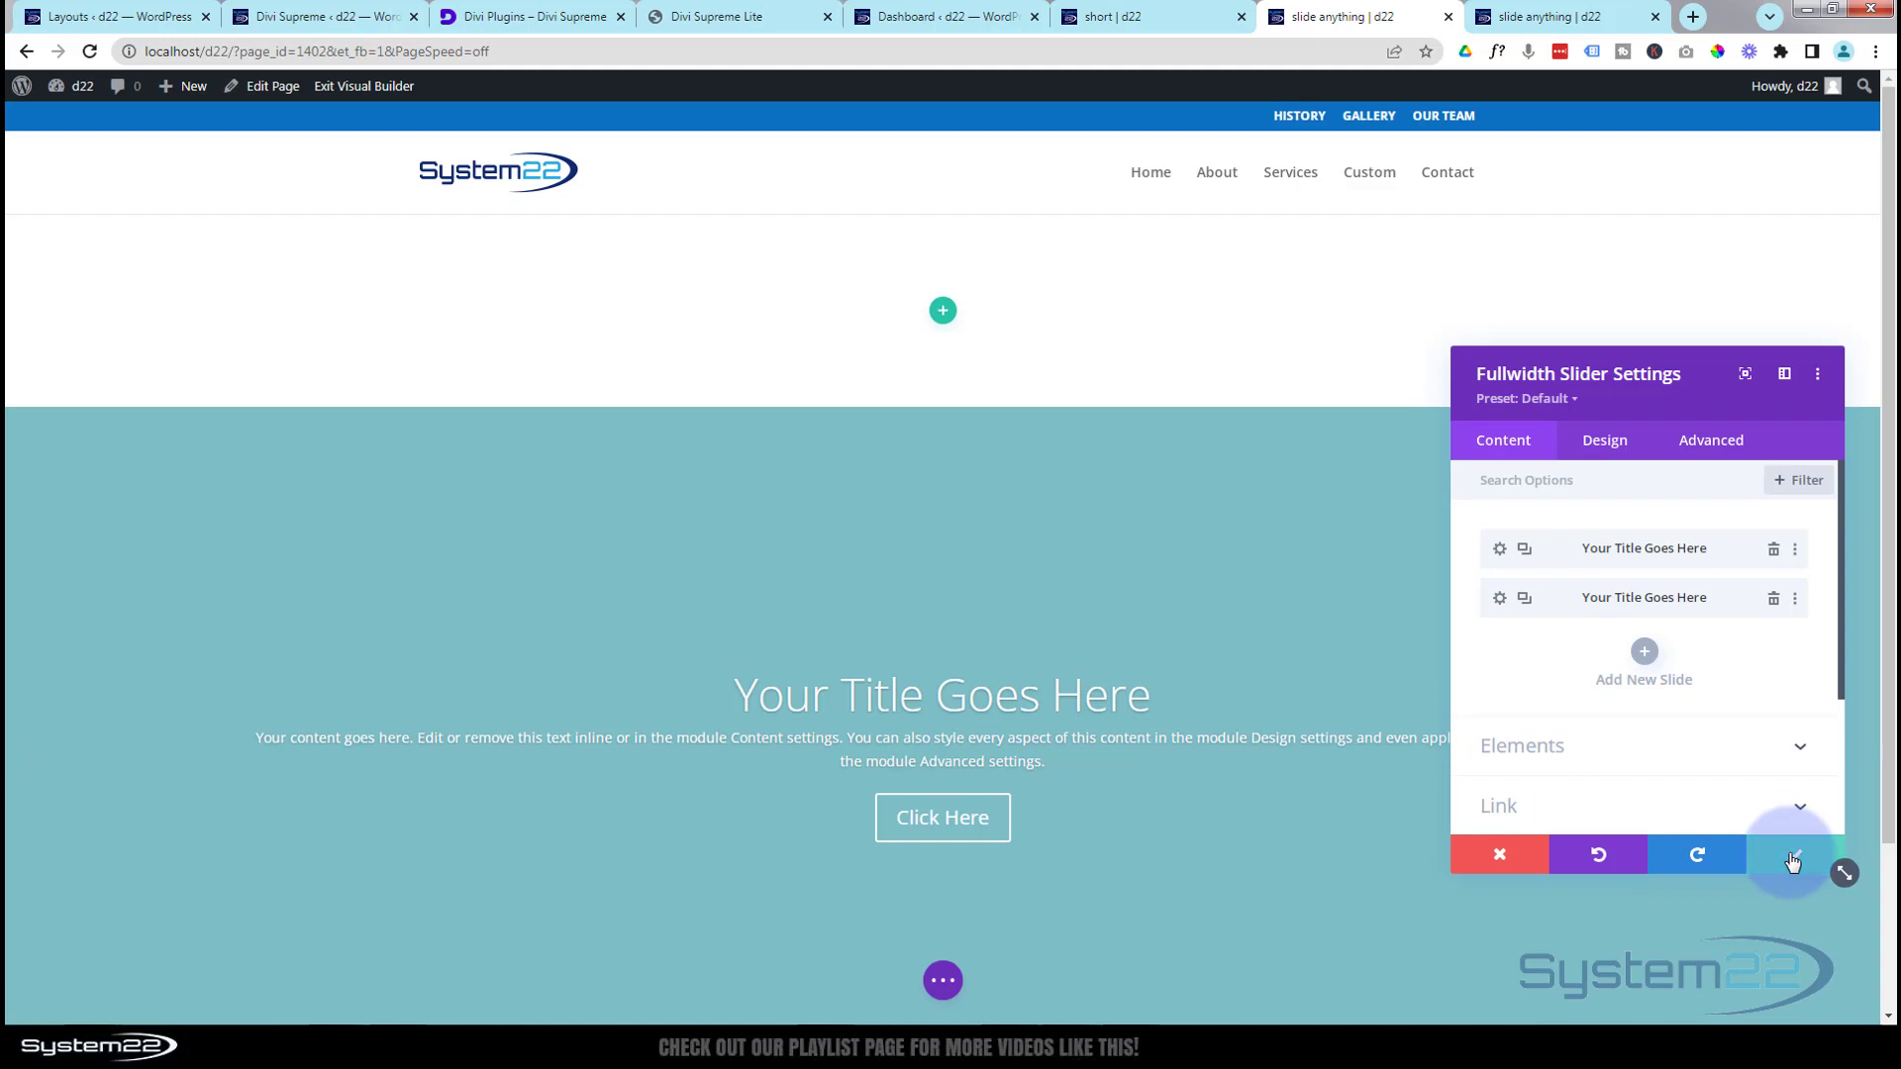
left_click(1792, 862)
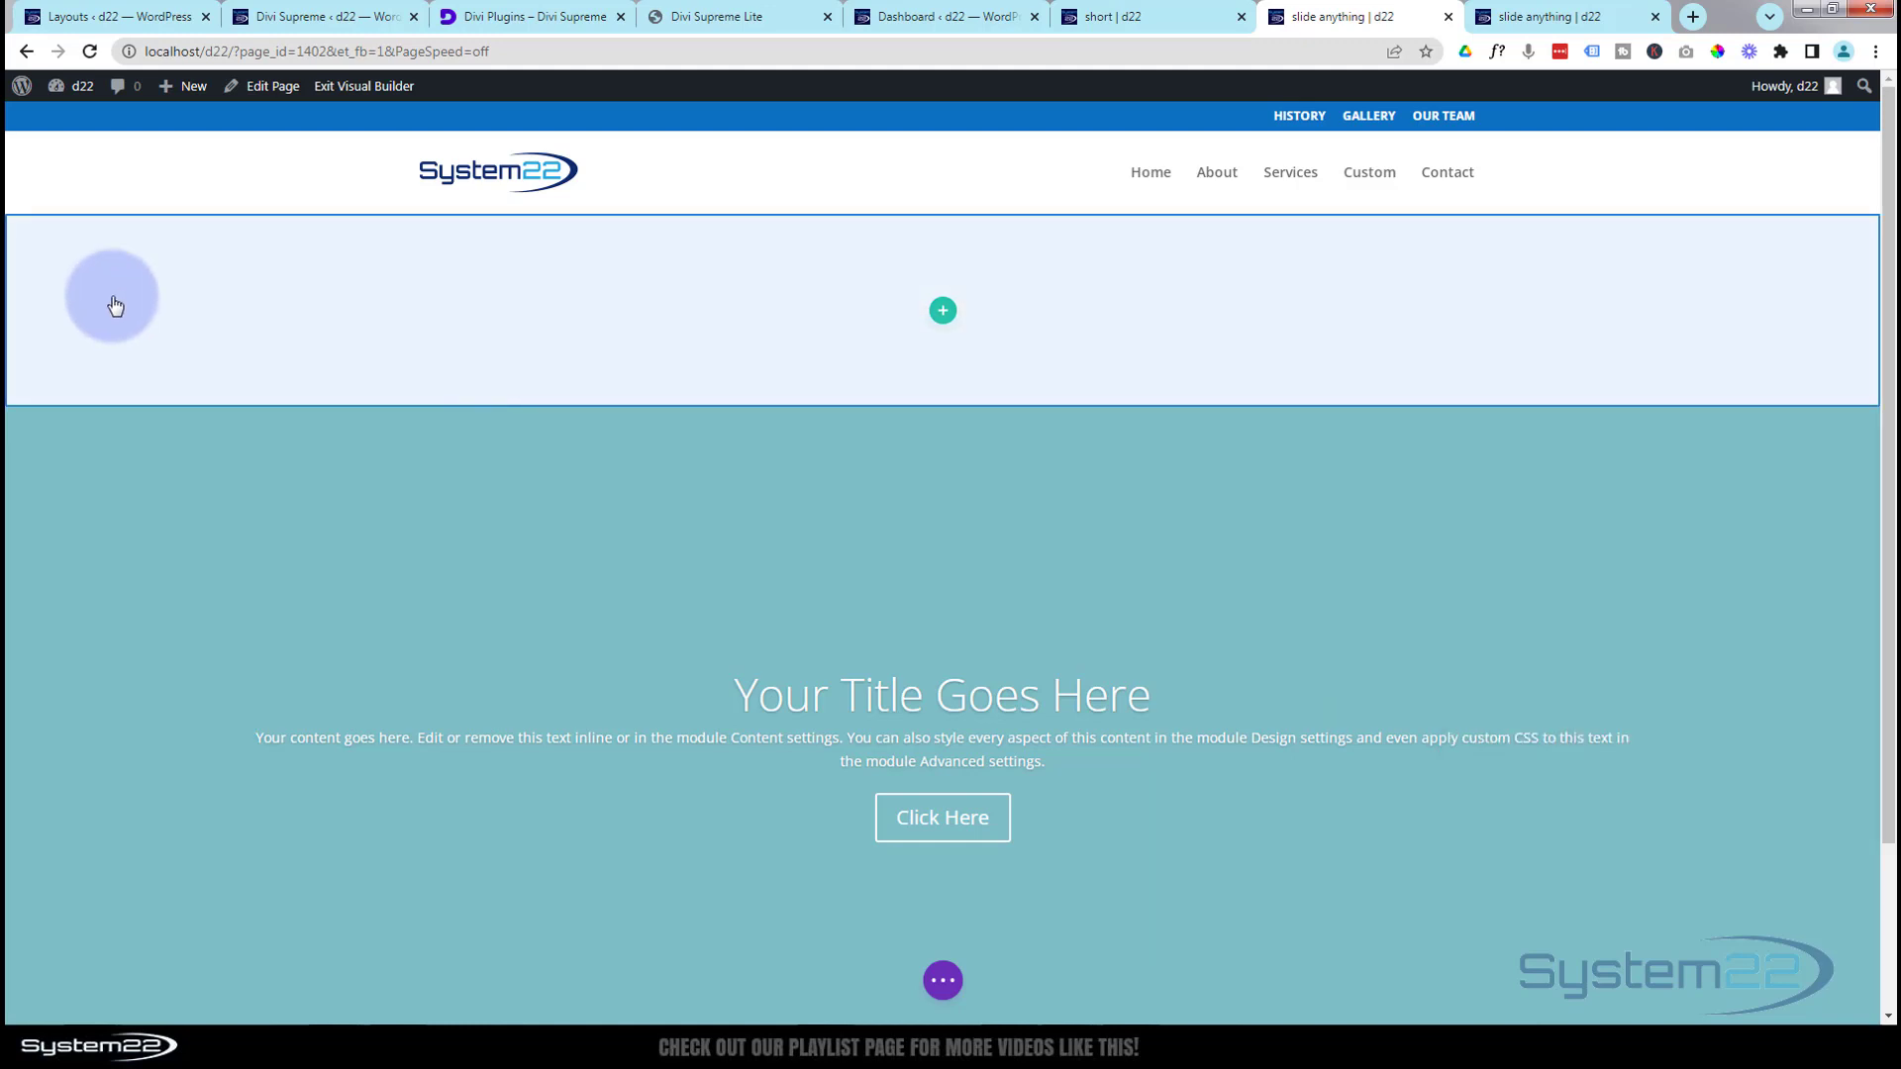
Delete the empty regular section above the slider and remove the slider's second default slide.
mouse_move(89, 280)
left_click(139, 238)
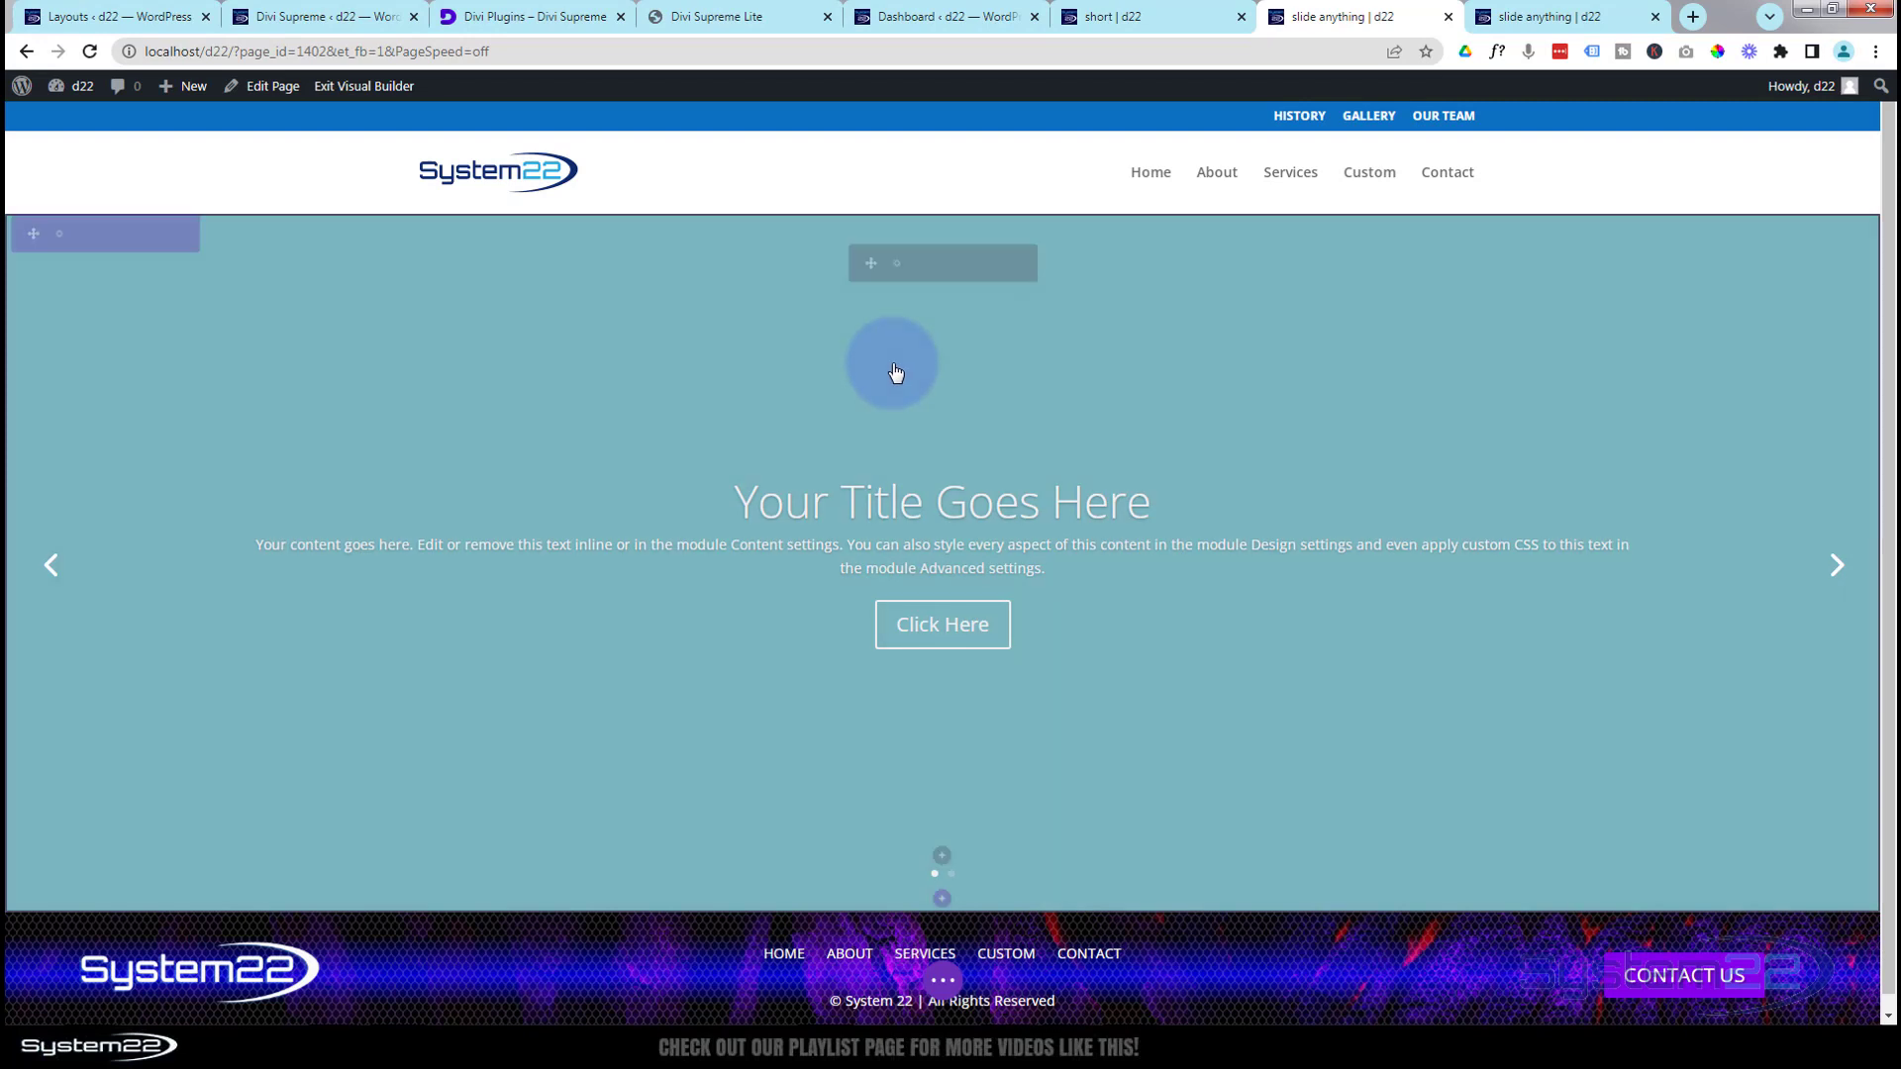
left_click(894, 264)
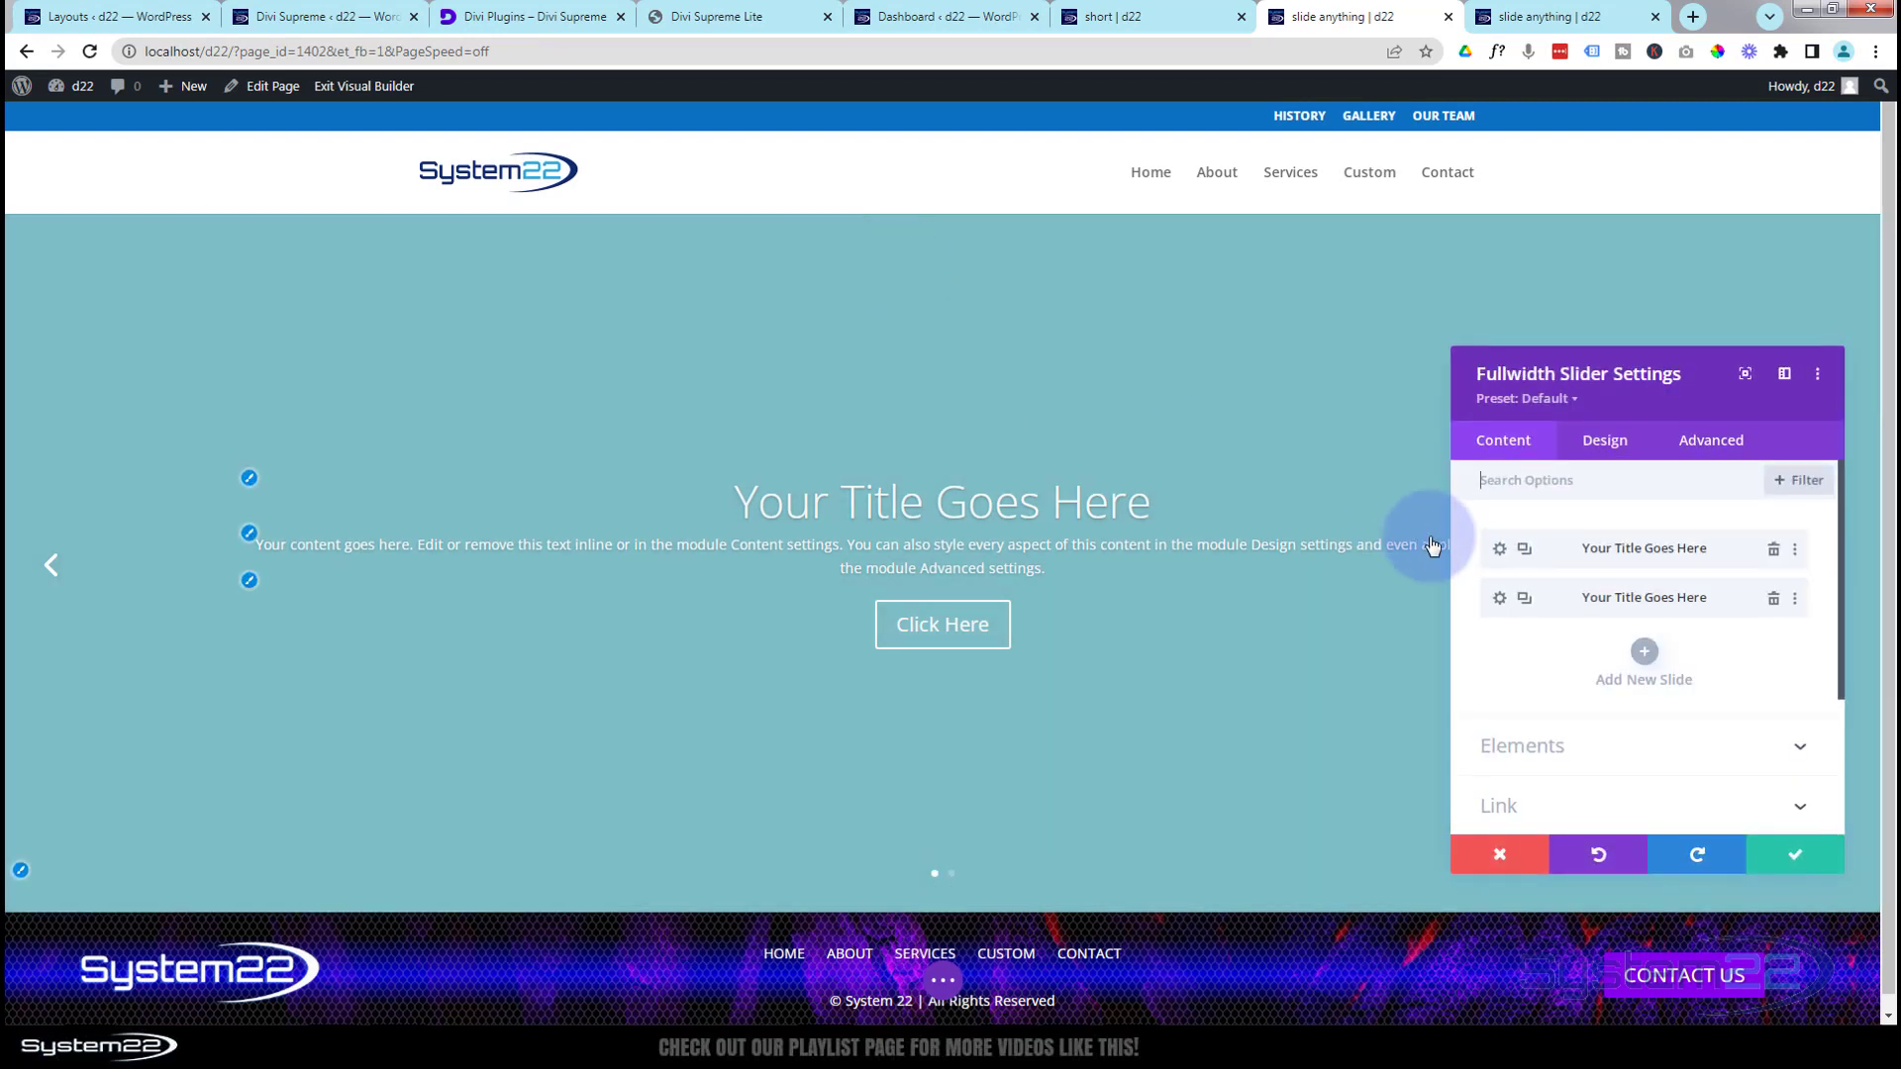
left_click(1774, 601)
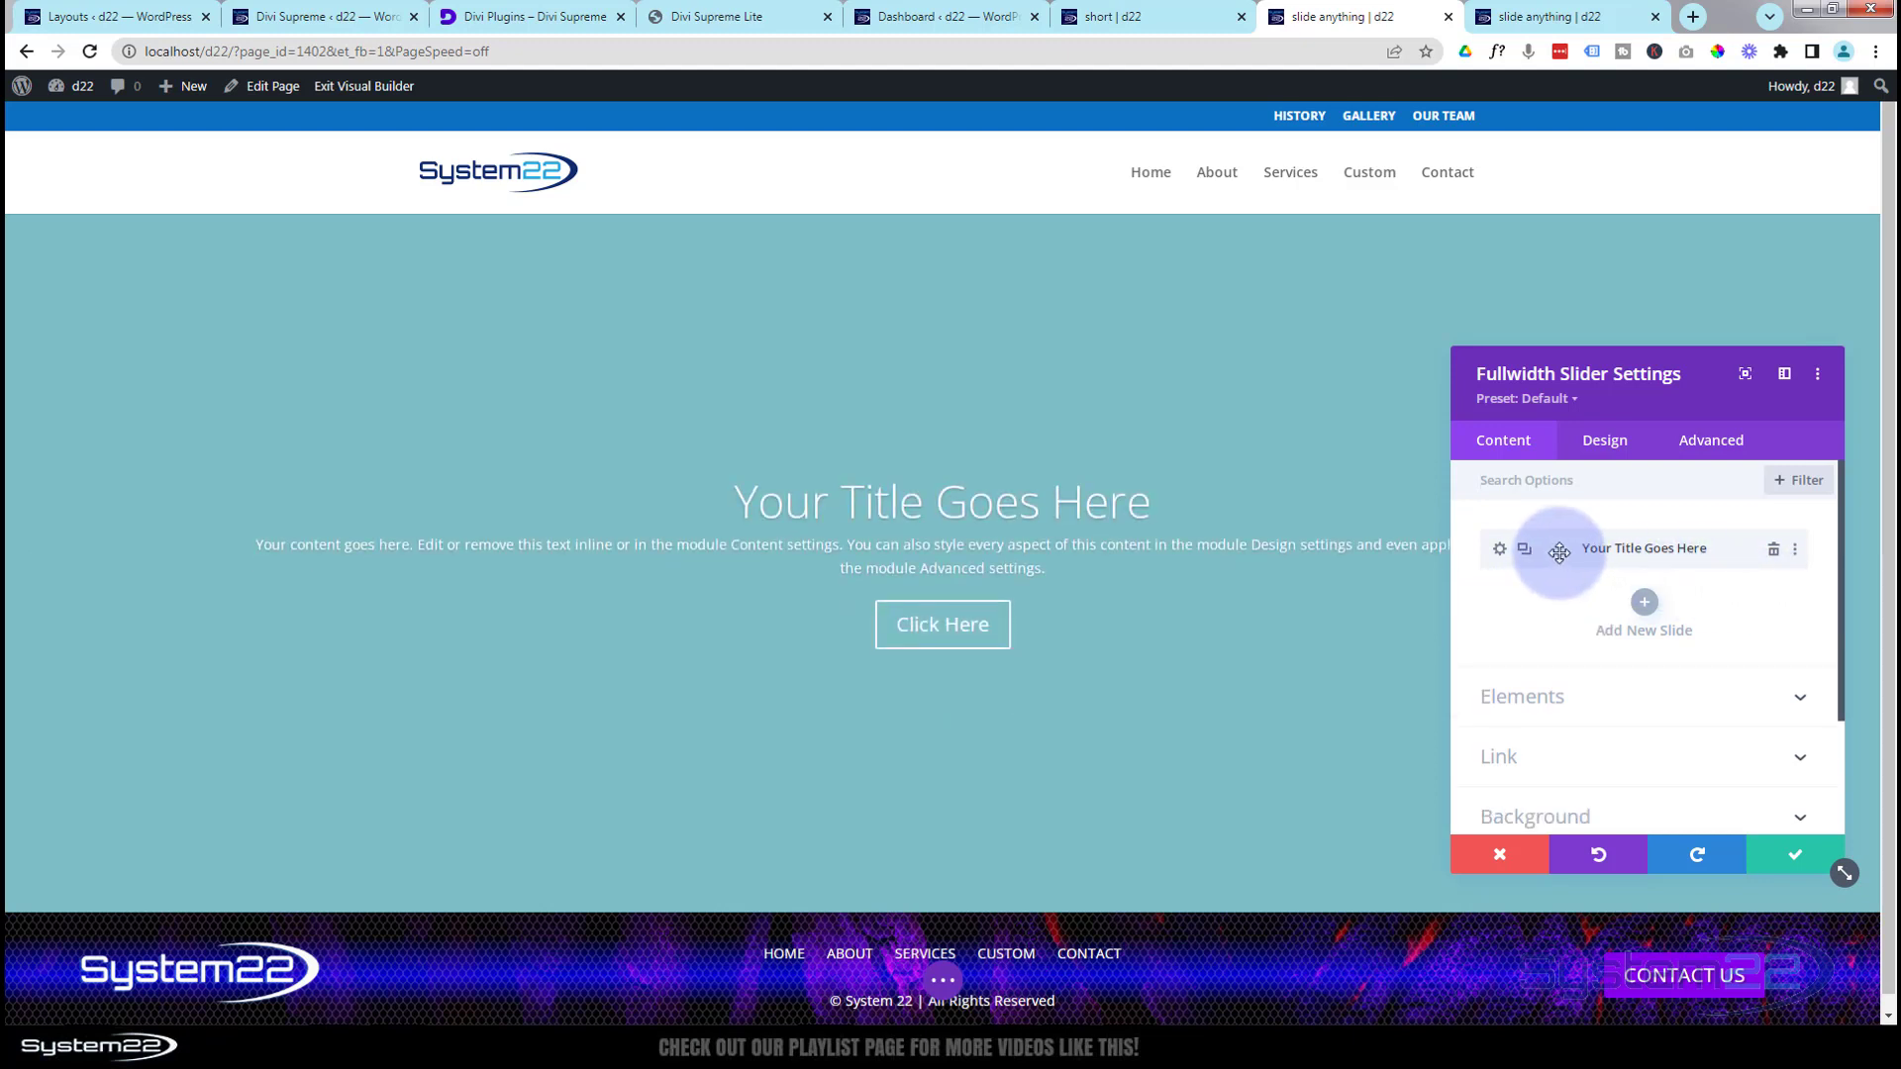
Clear the default title, button text and body content of the remaining slide.
left_click(1500, 552)
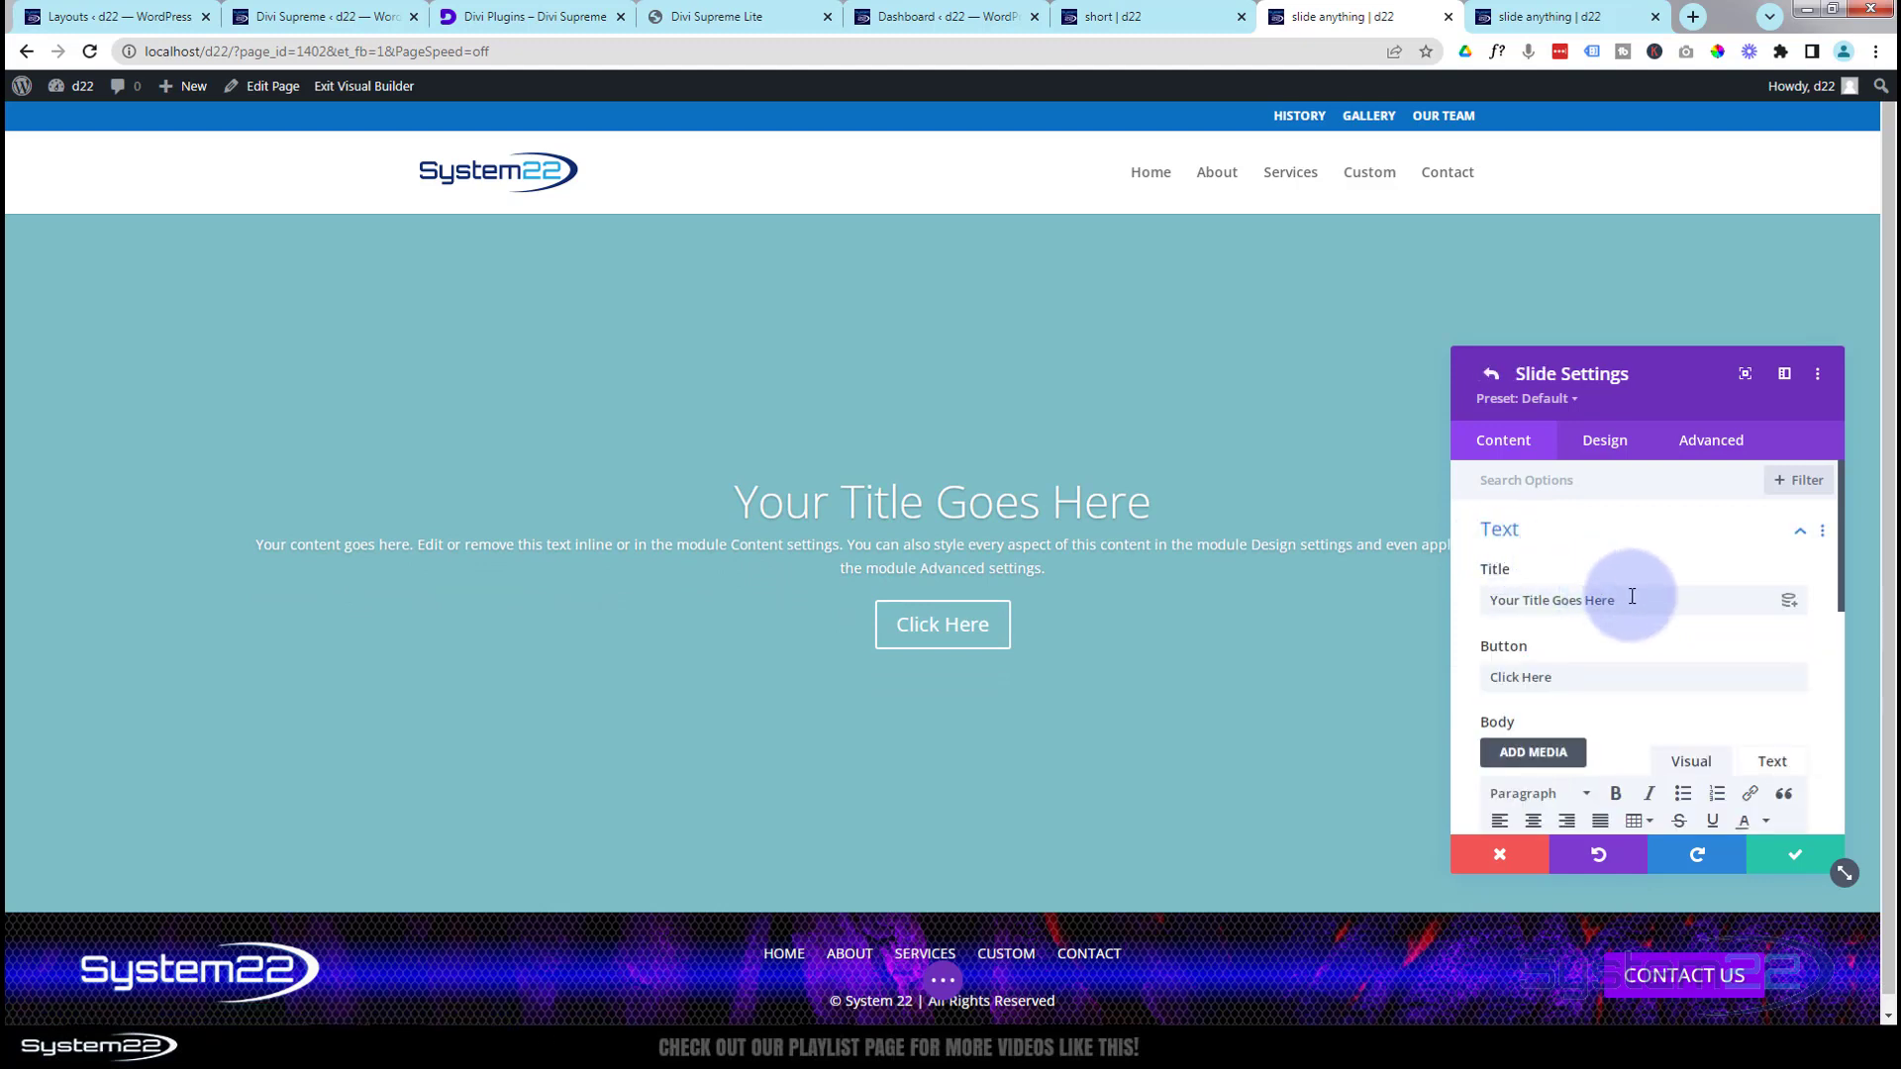
left_click_drag(1633, 597, 1431, 604)
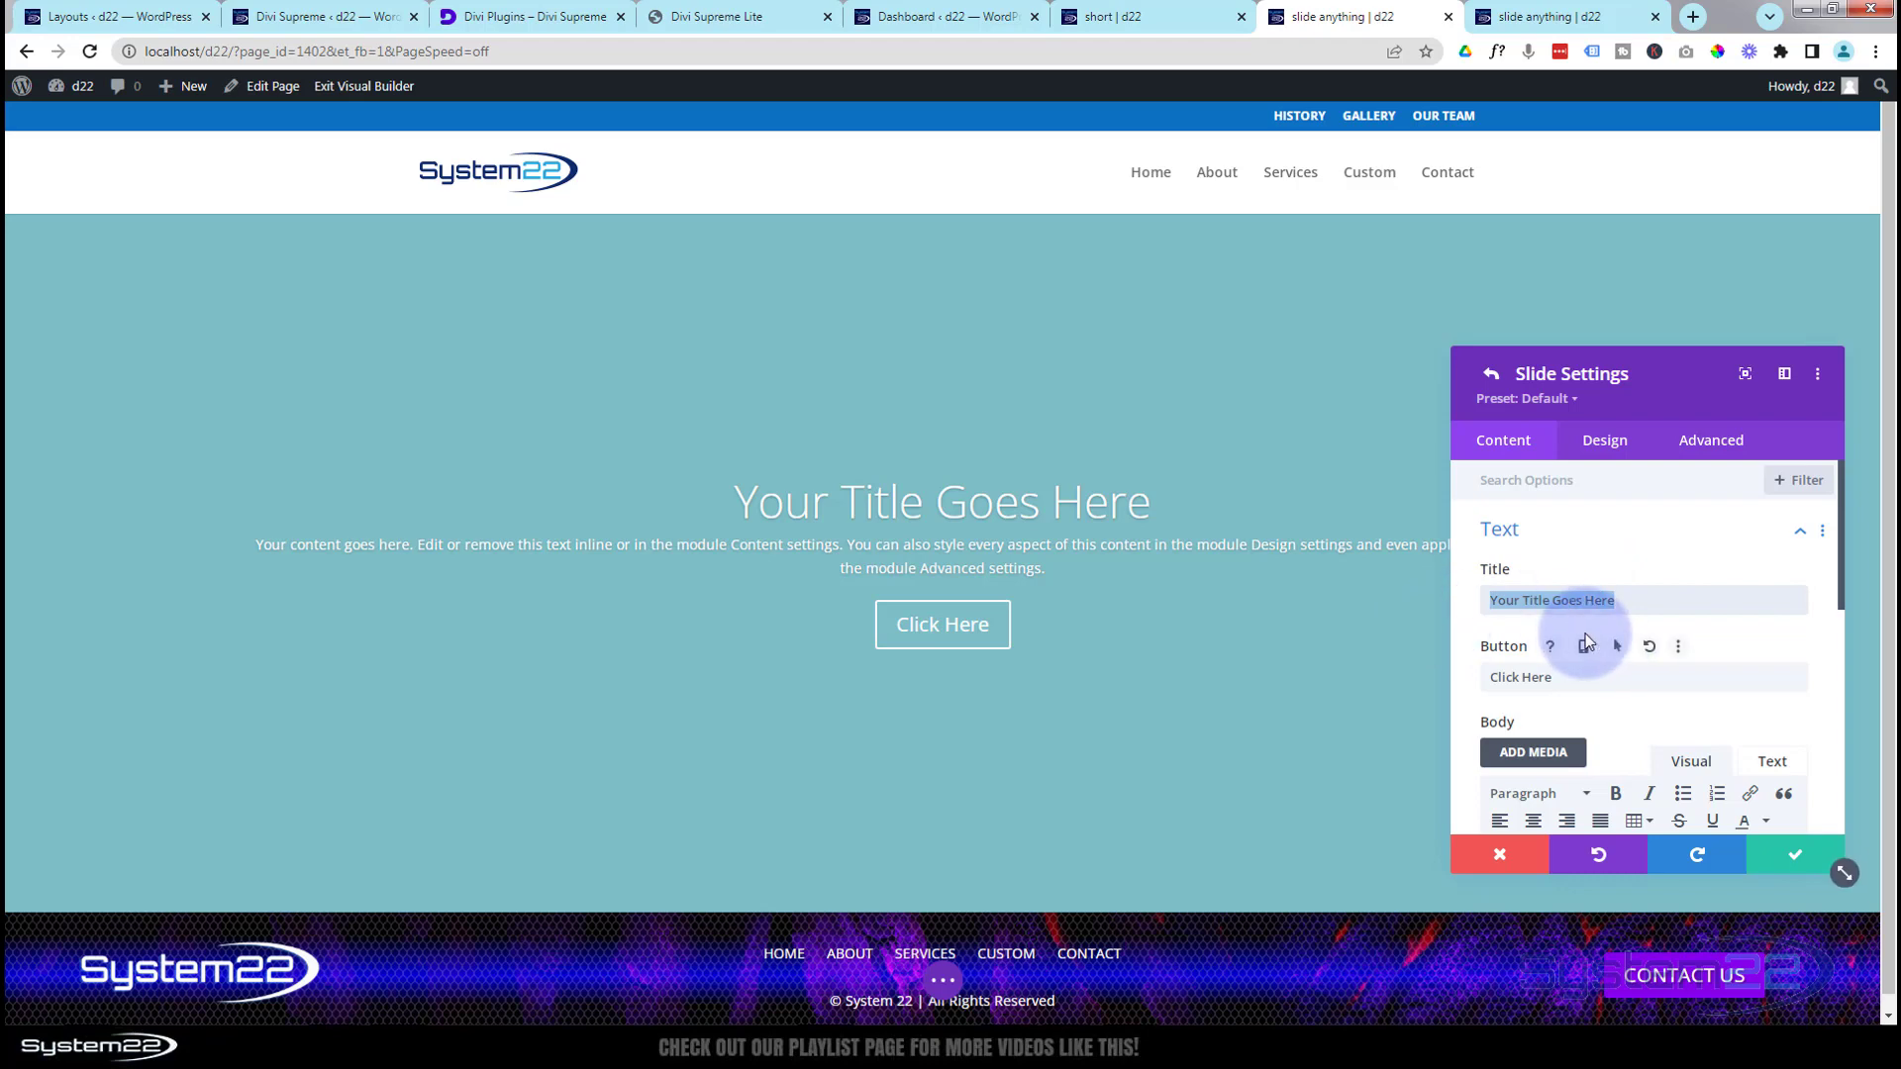
key("BackSpace")
left_click_drag(1555, 680, 1464, 685)
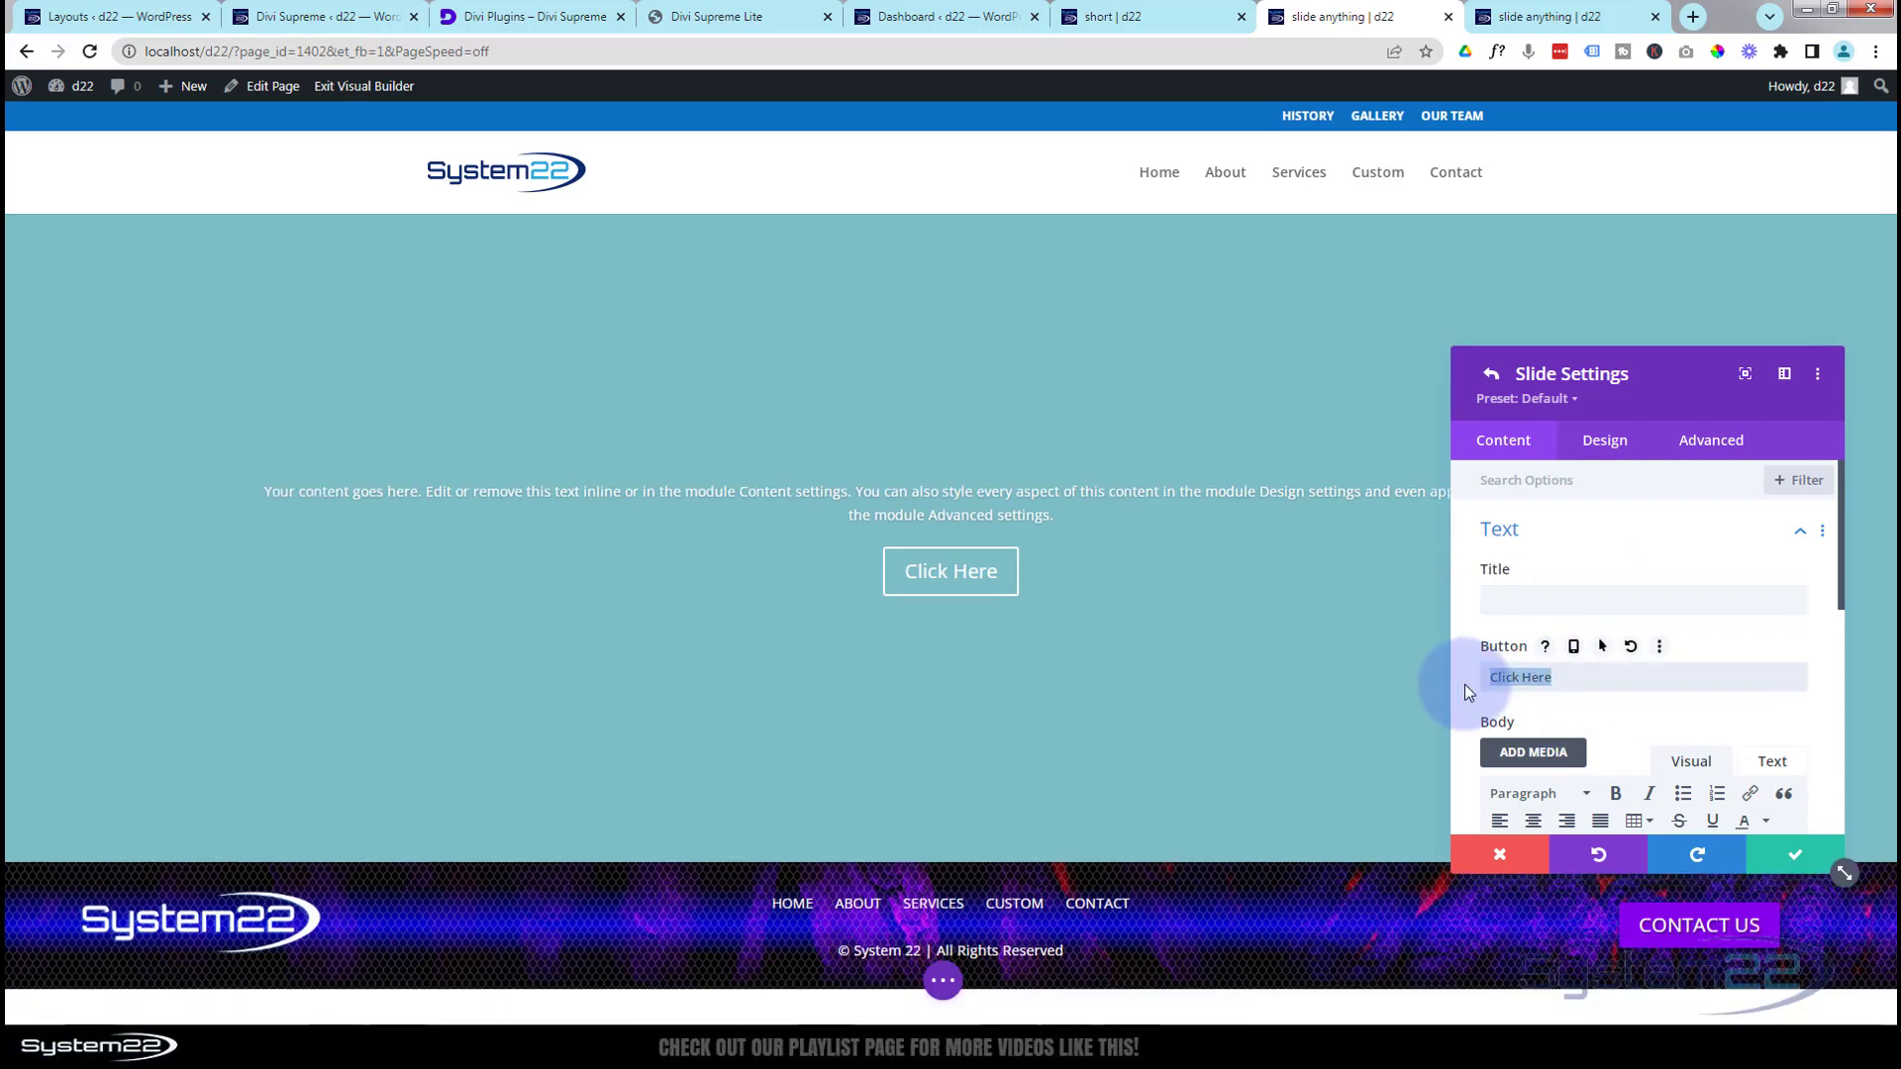
key("BackSpace")
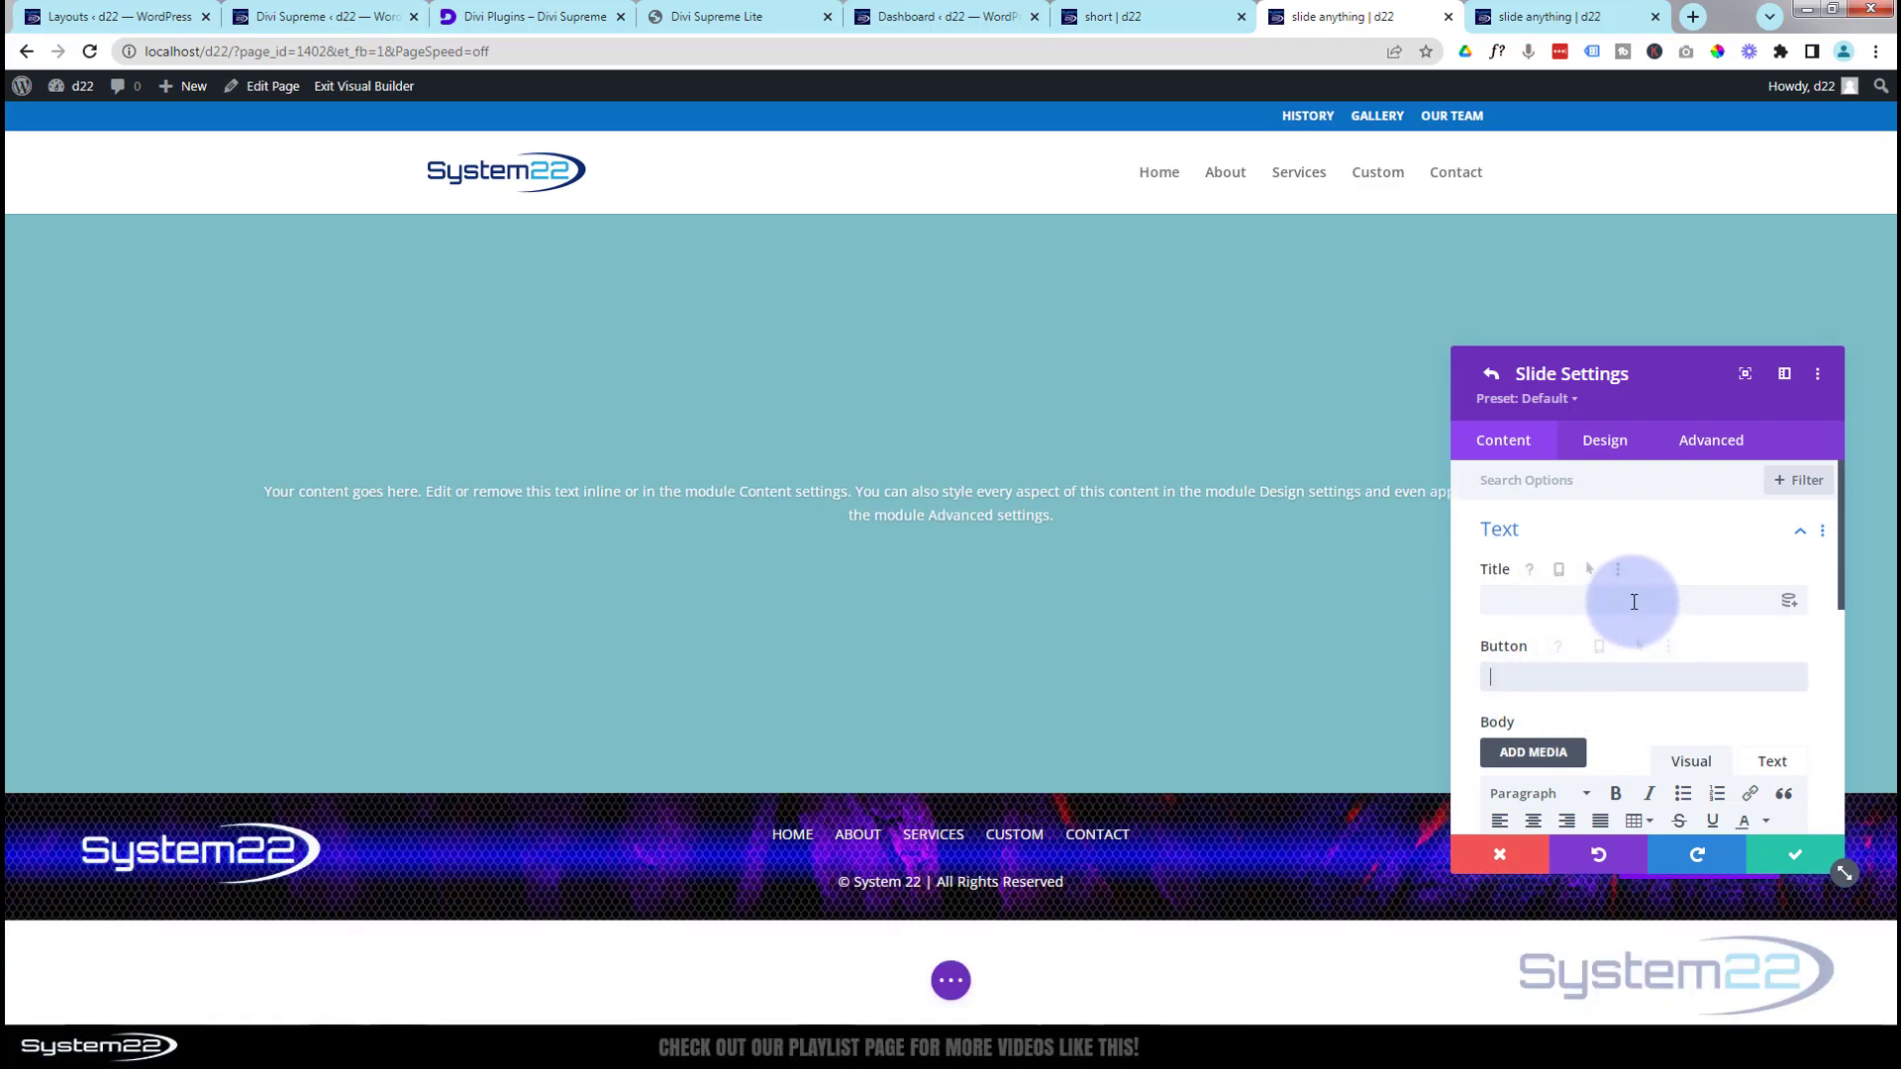
scroll(1634, 602, "down", 3)
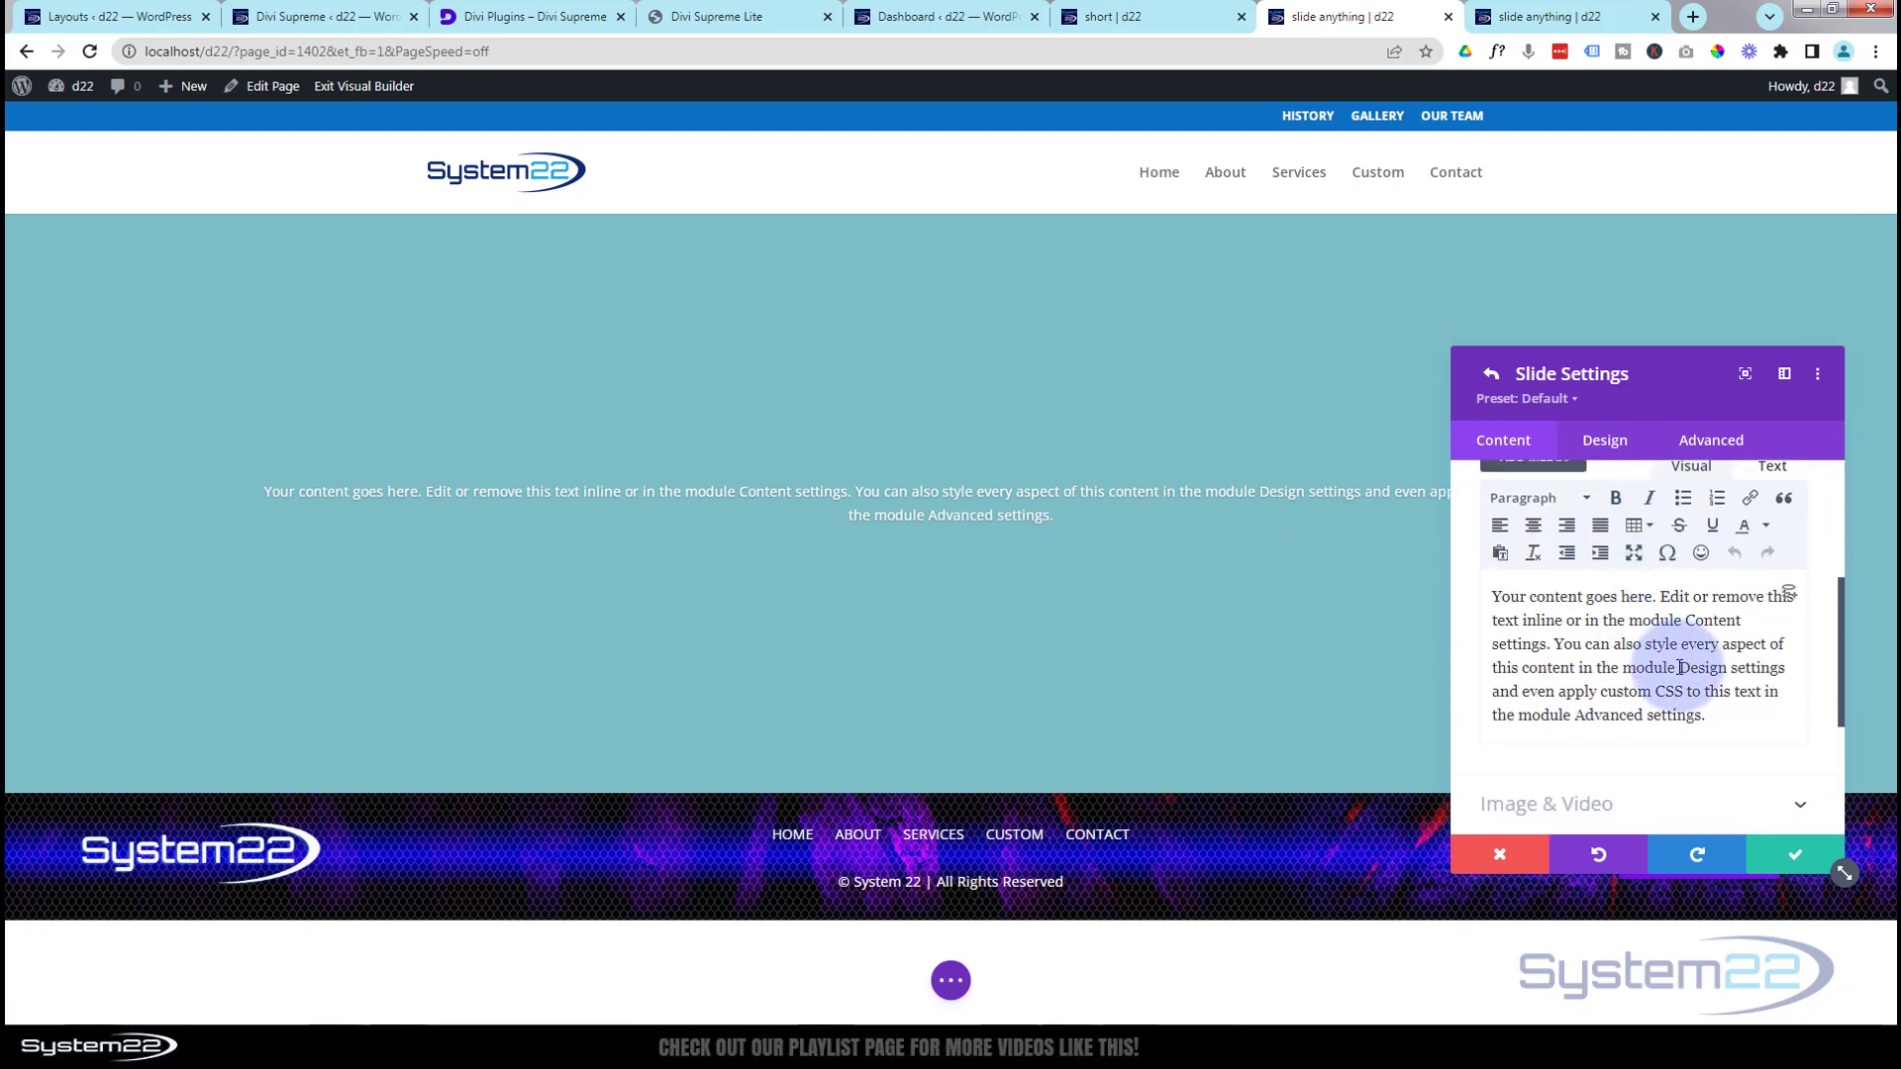
left_click_drag(1713, 722, 1475, 575)
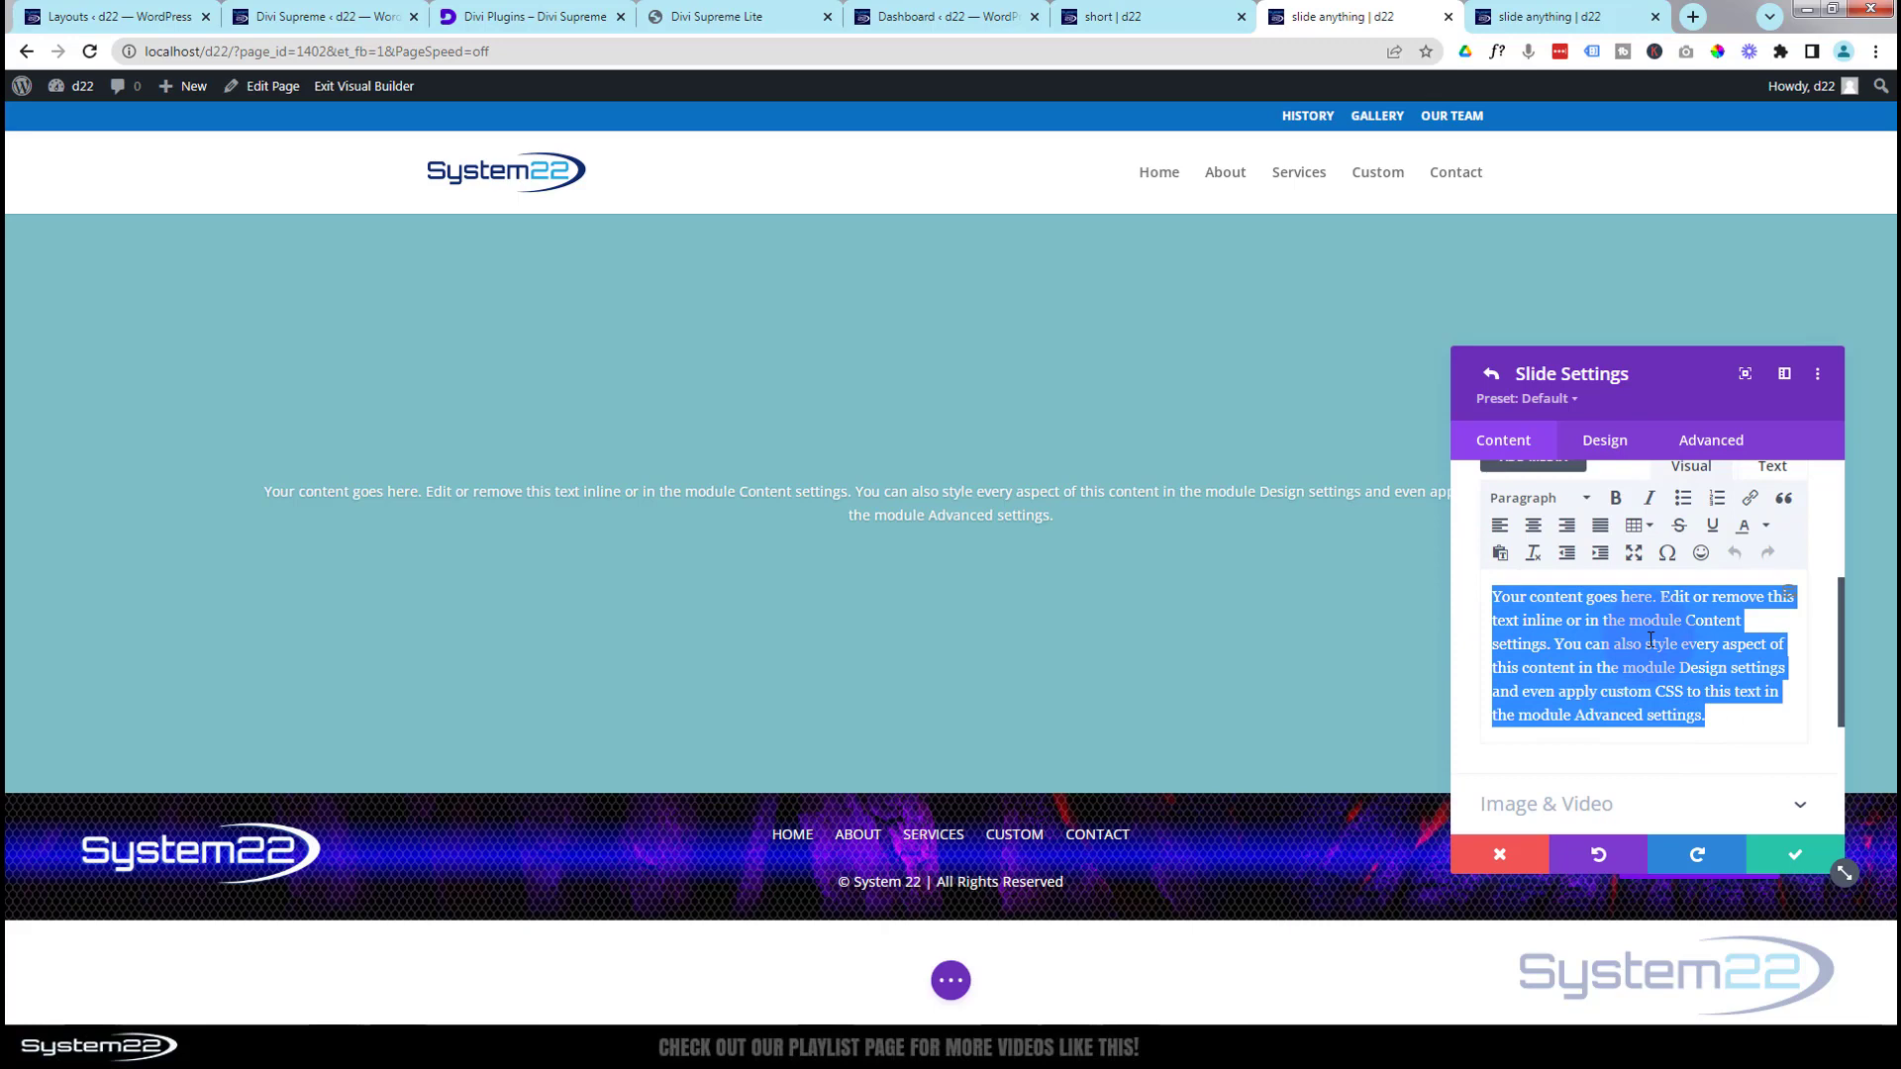
key("BackSpace")
scroll(1604, 609, "up", 3)
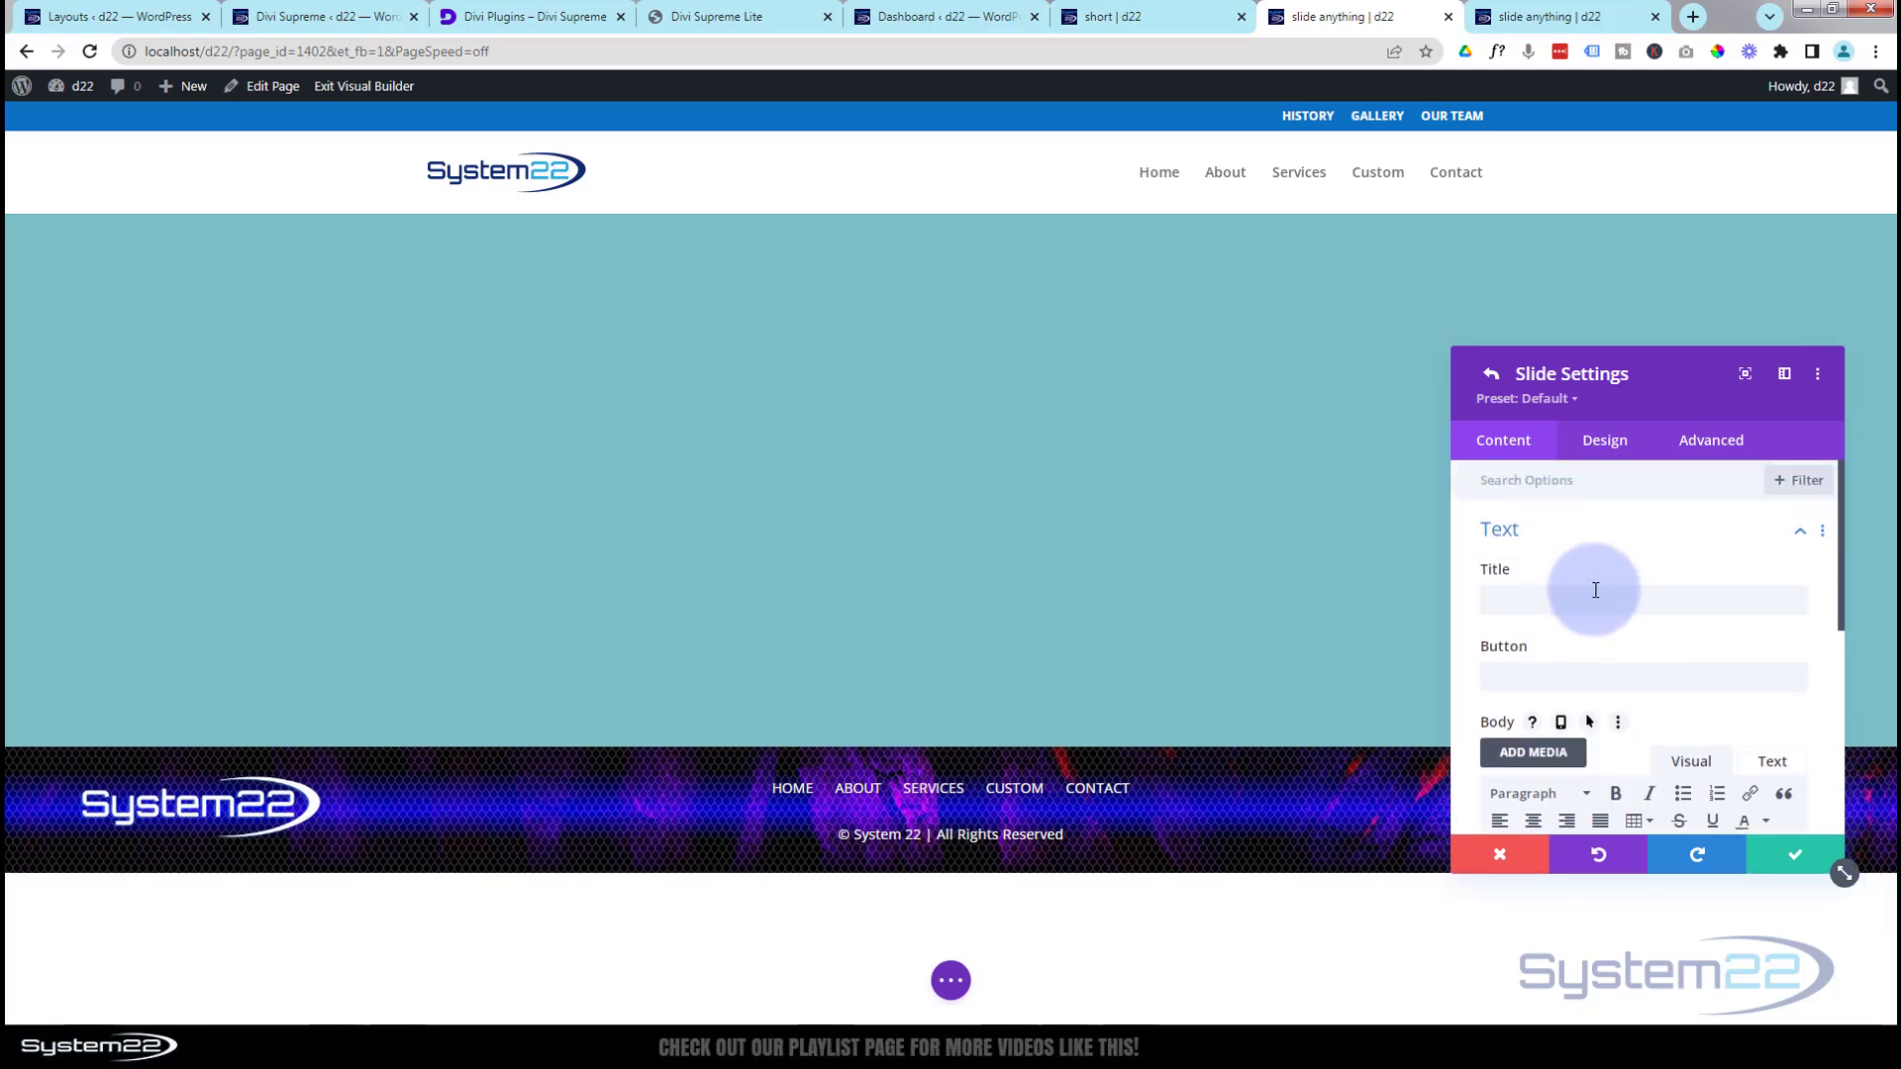
Remove the slide's default background color.
scroll(1567, 661, "down", 3)
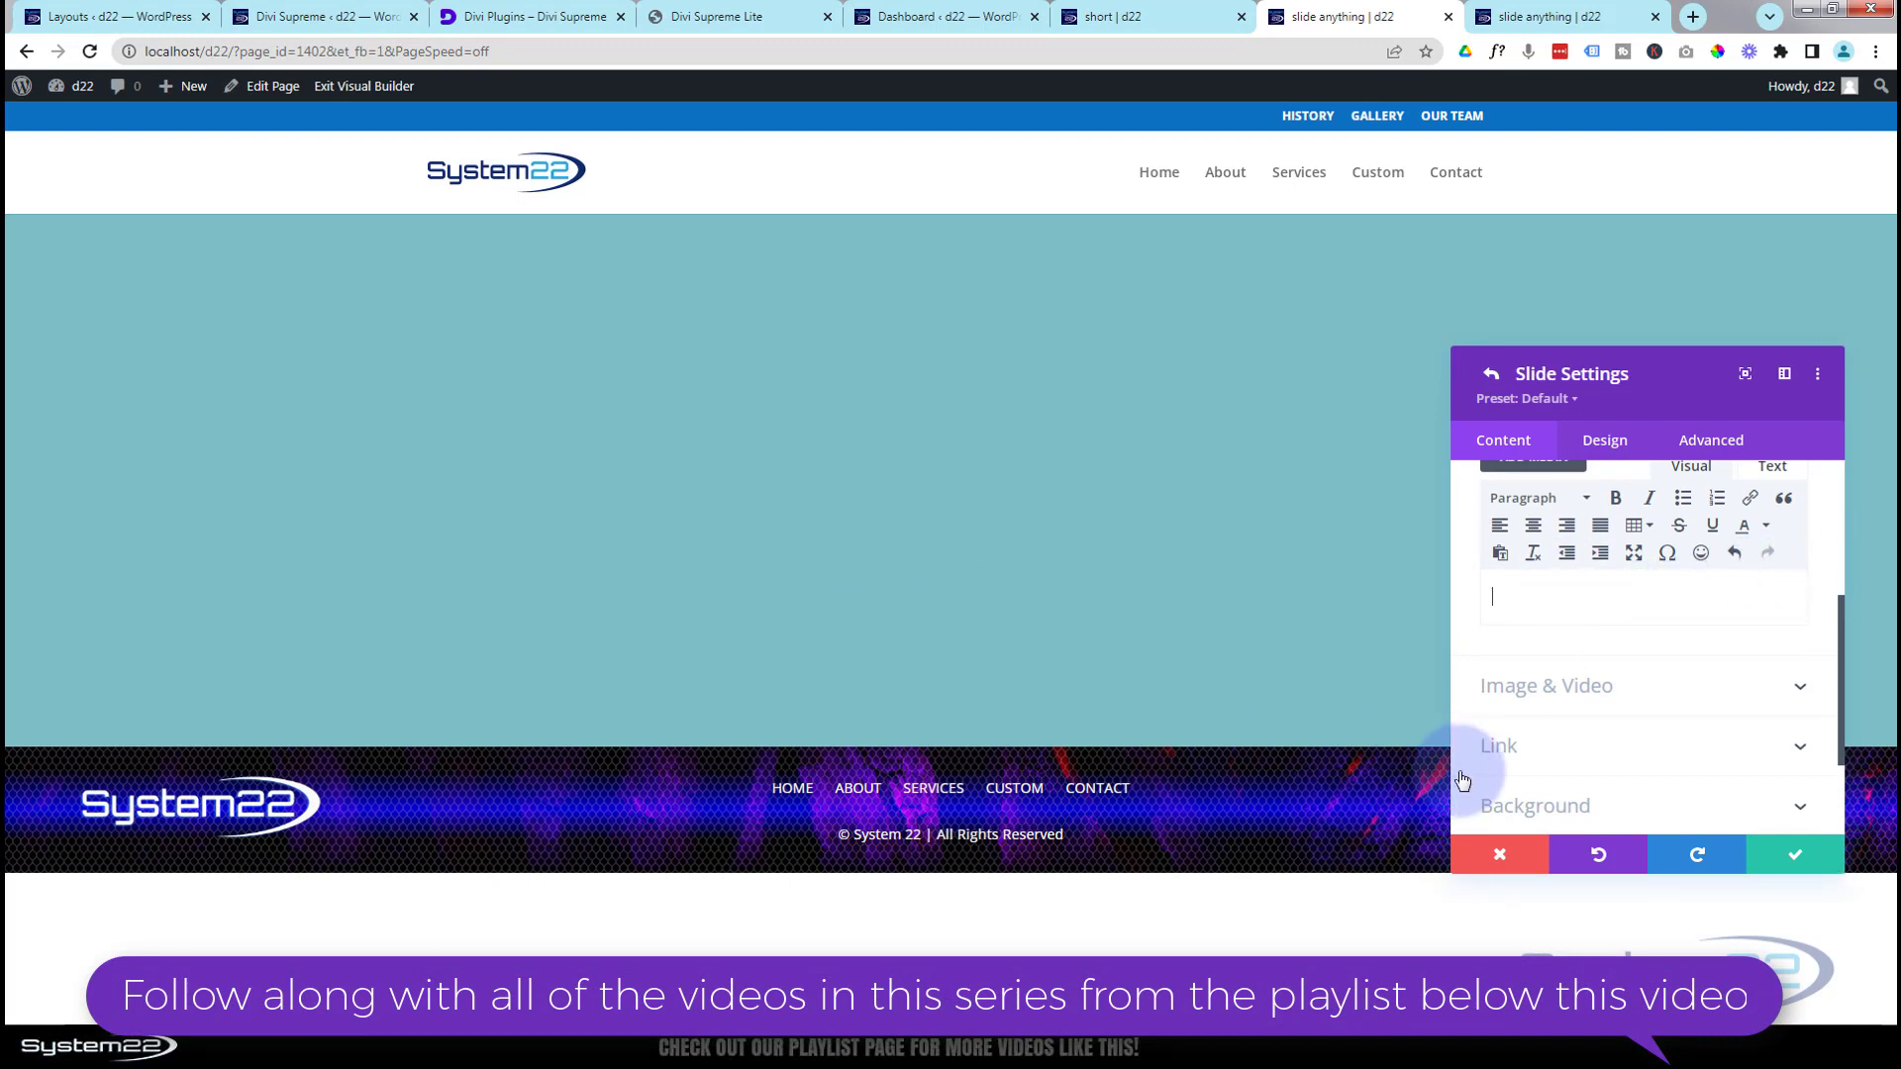
scroll(1585, 745, "down", 2)
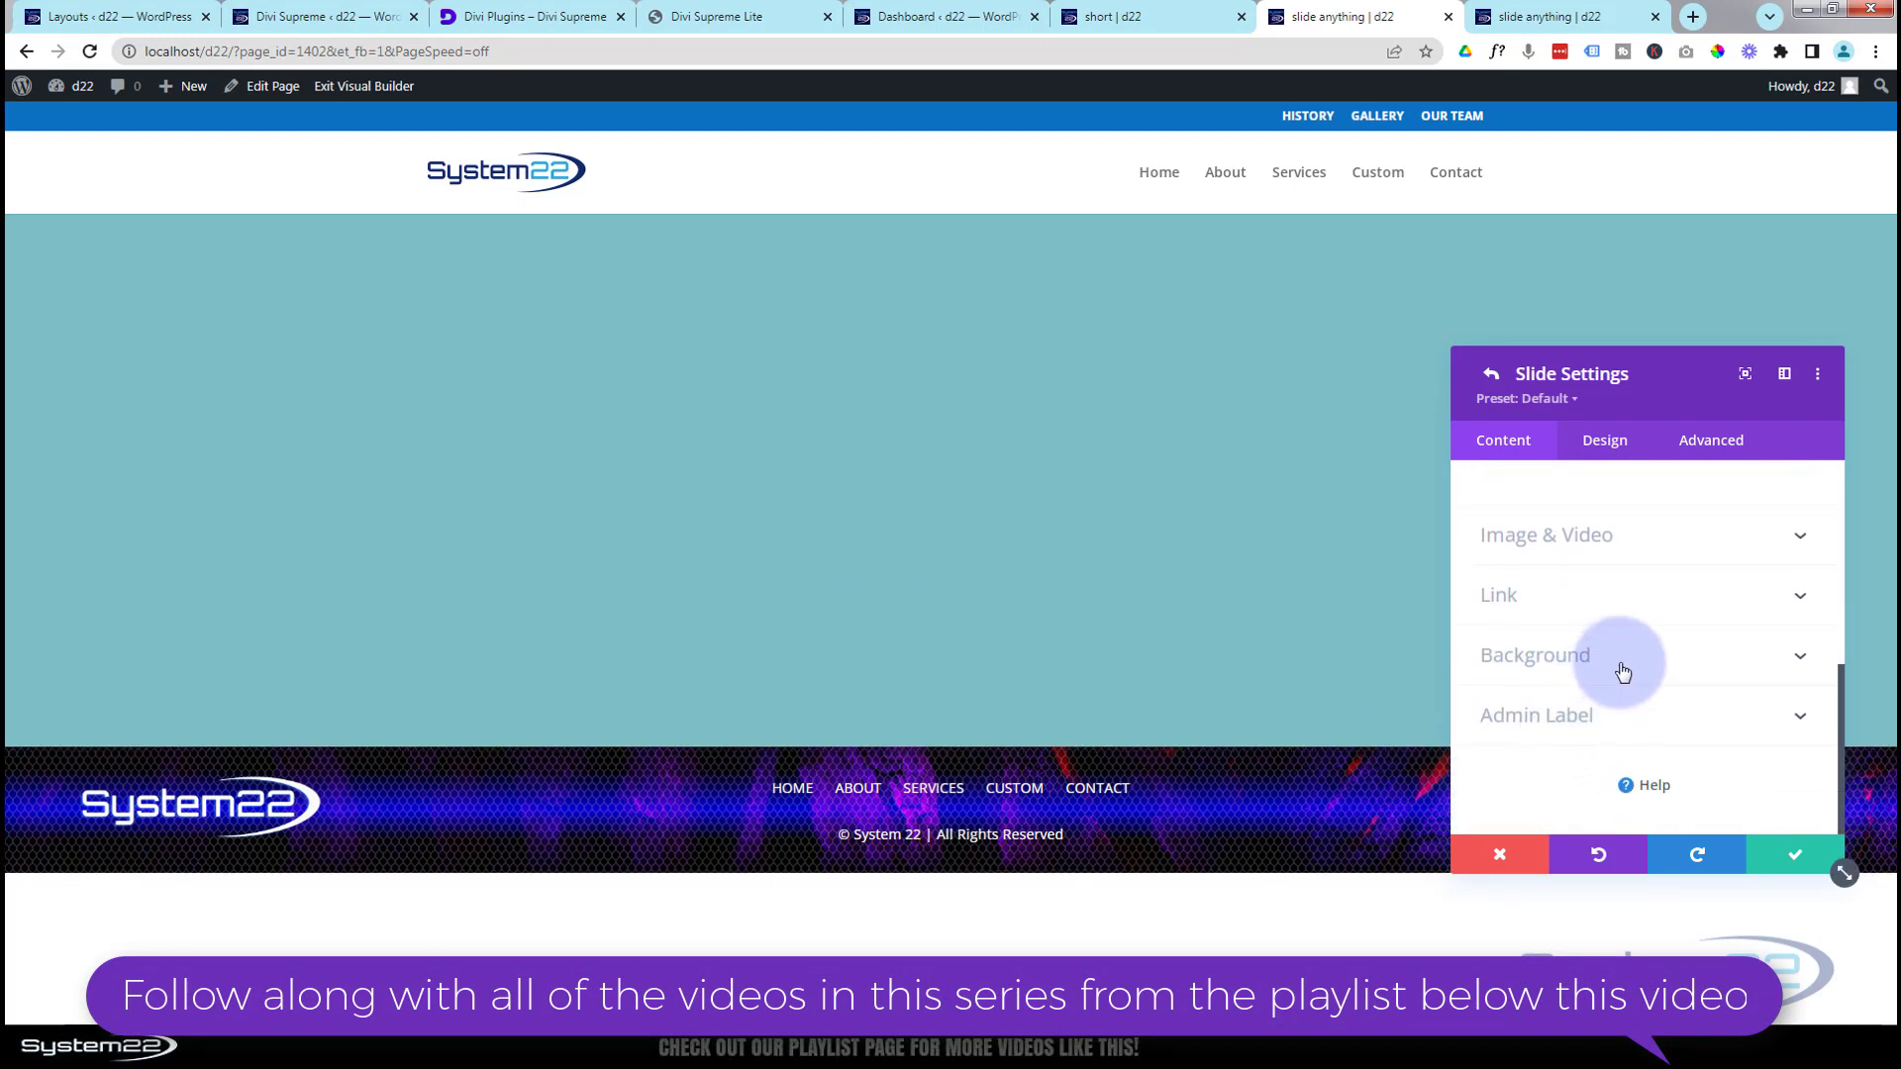
left_click(1622, 672)
left_click(1782, 645)
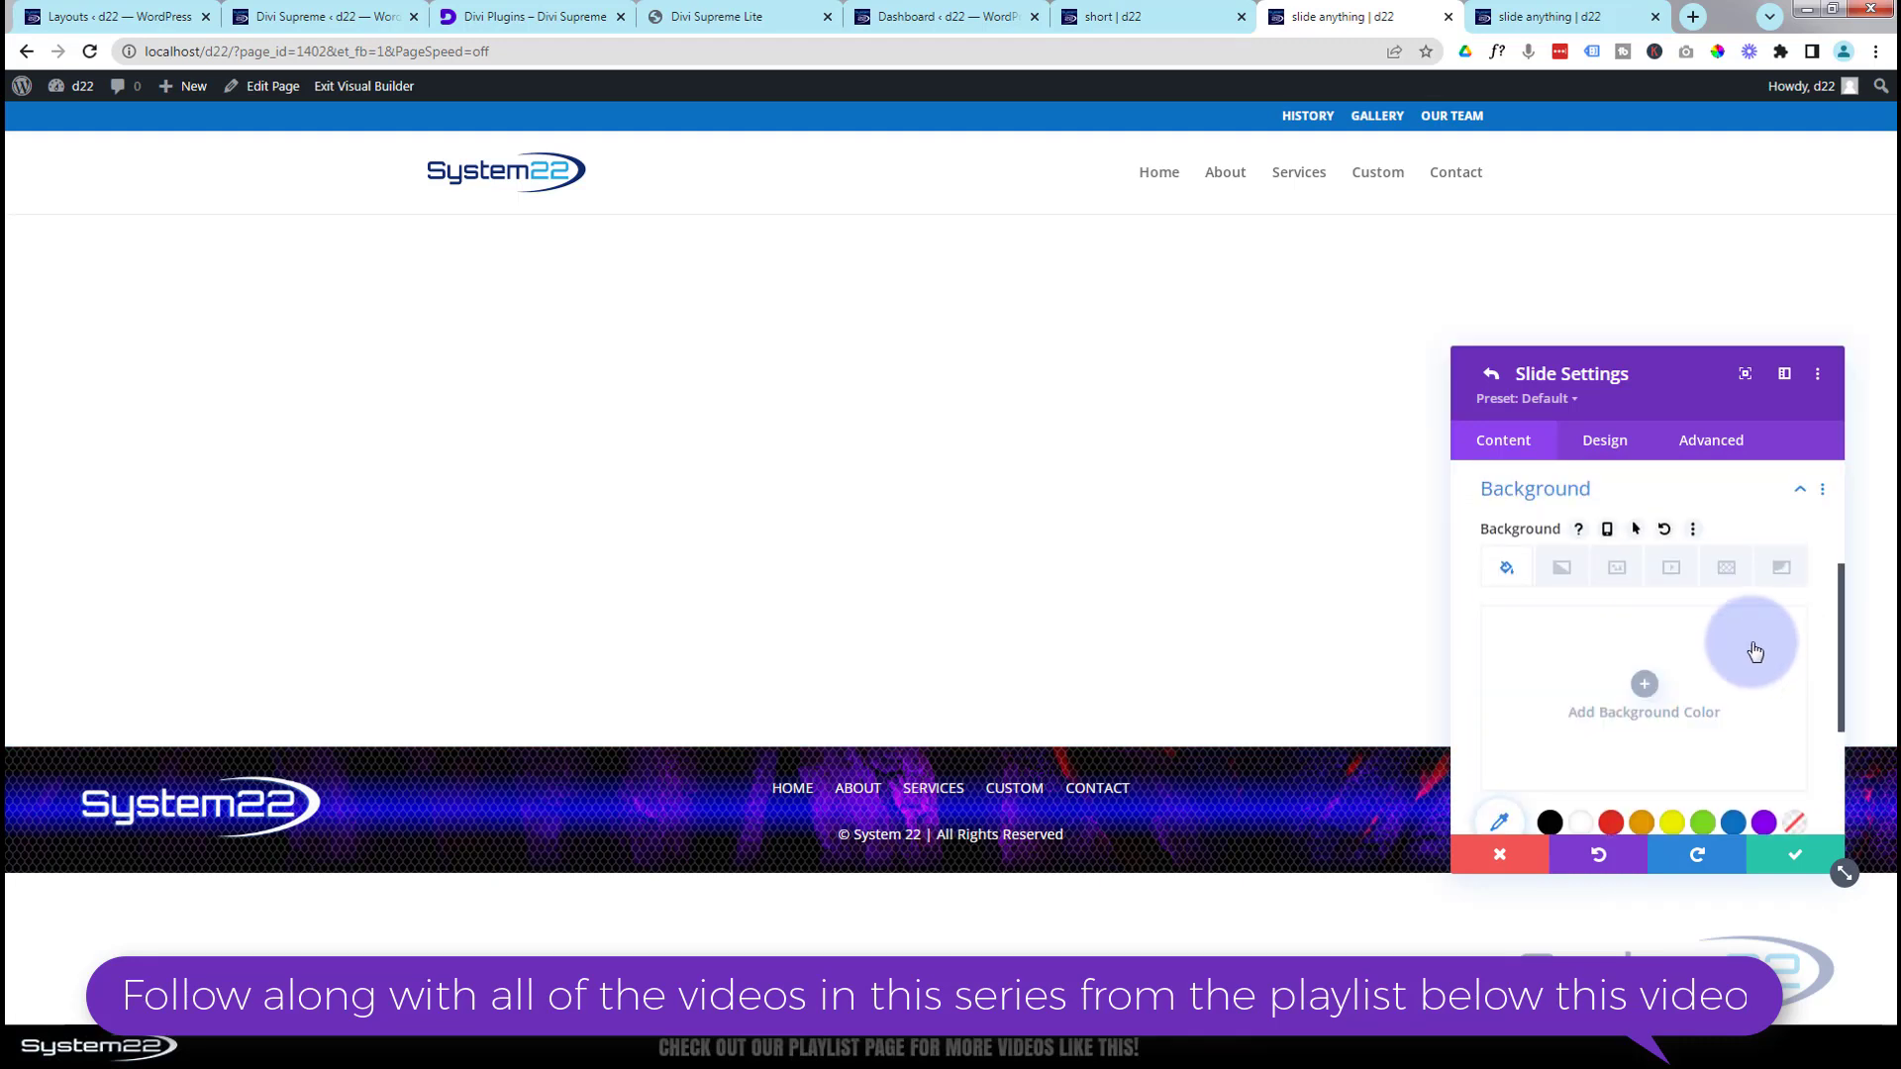
left_click(1665, 737)
scroll(1656, 730, "up", 3)
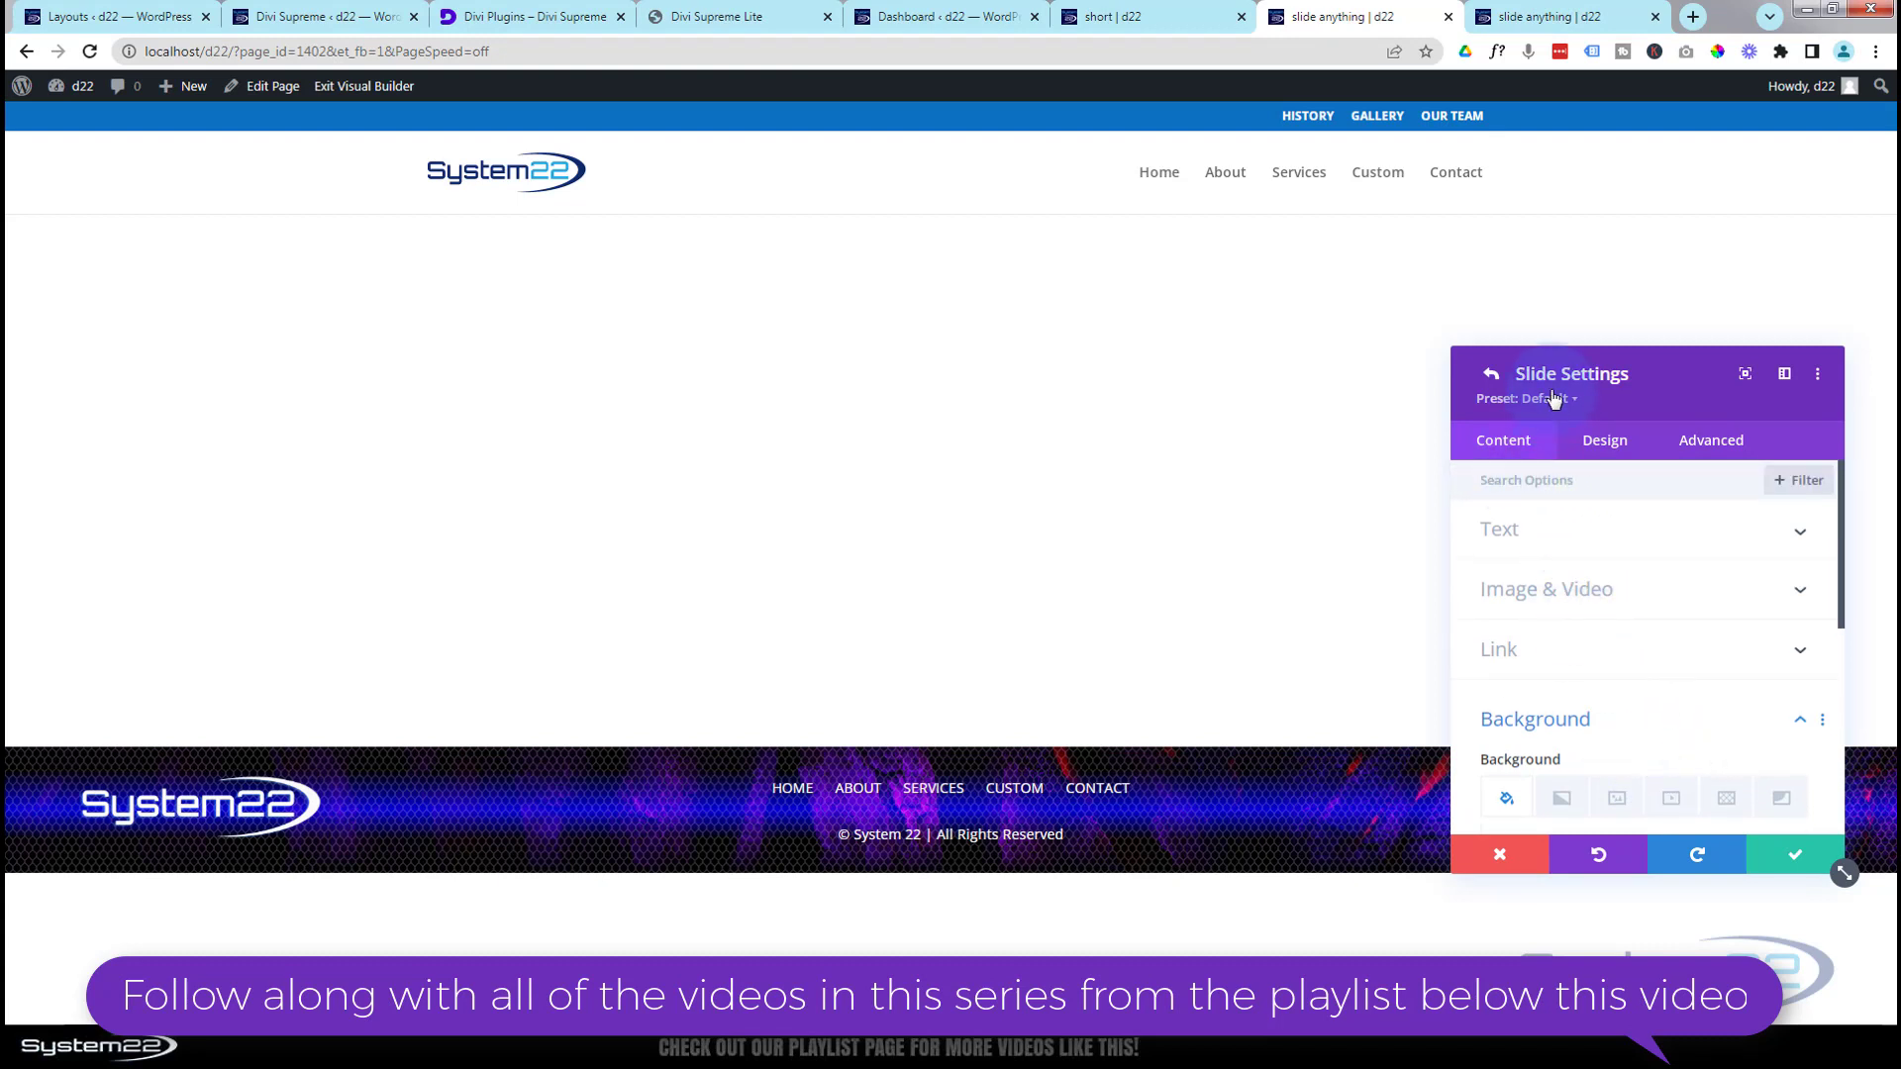
Open the slide's text settings at the body field, and review the saved rows, gallery and contact form on the page titled short.
left_click(1578, 538)
scroll(1559, 546, "down", 2)
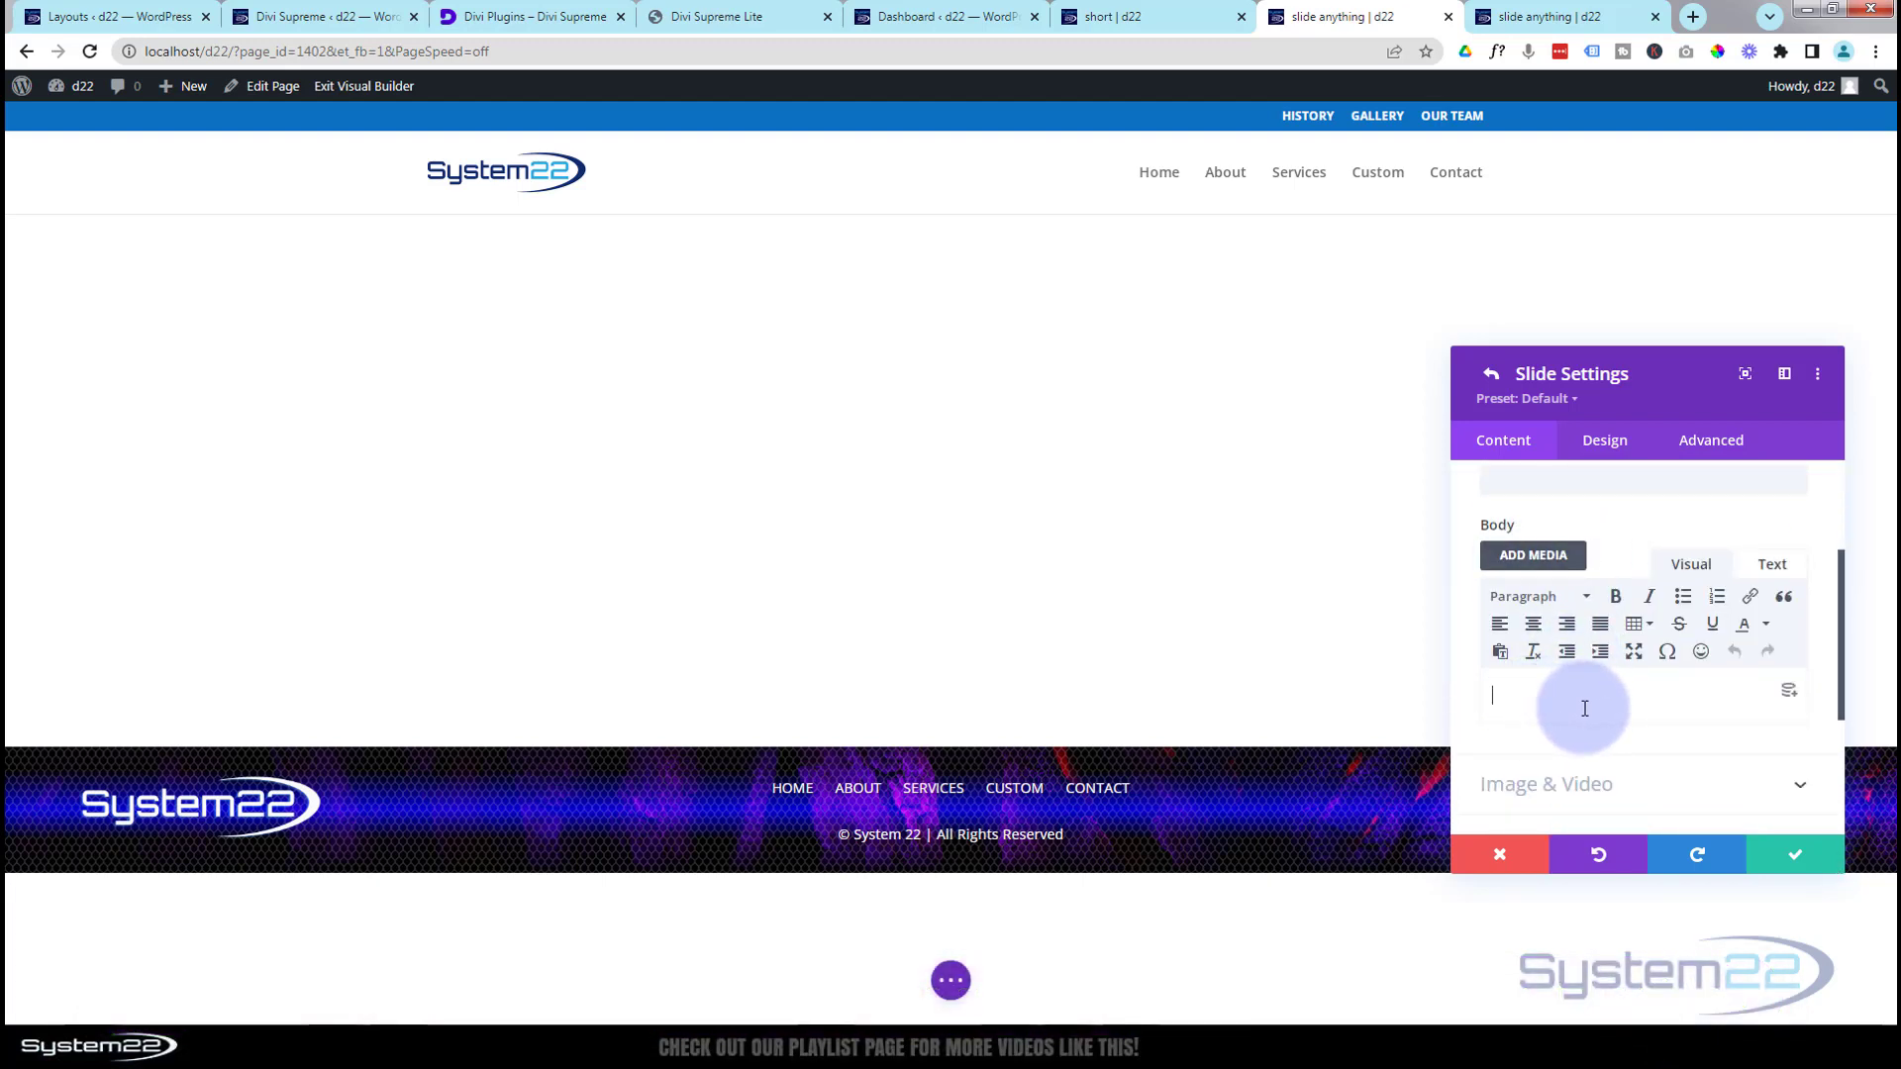
left_click(1127, 16)
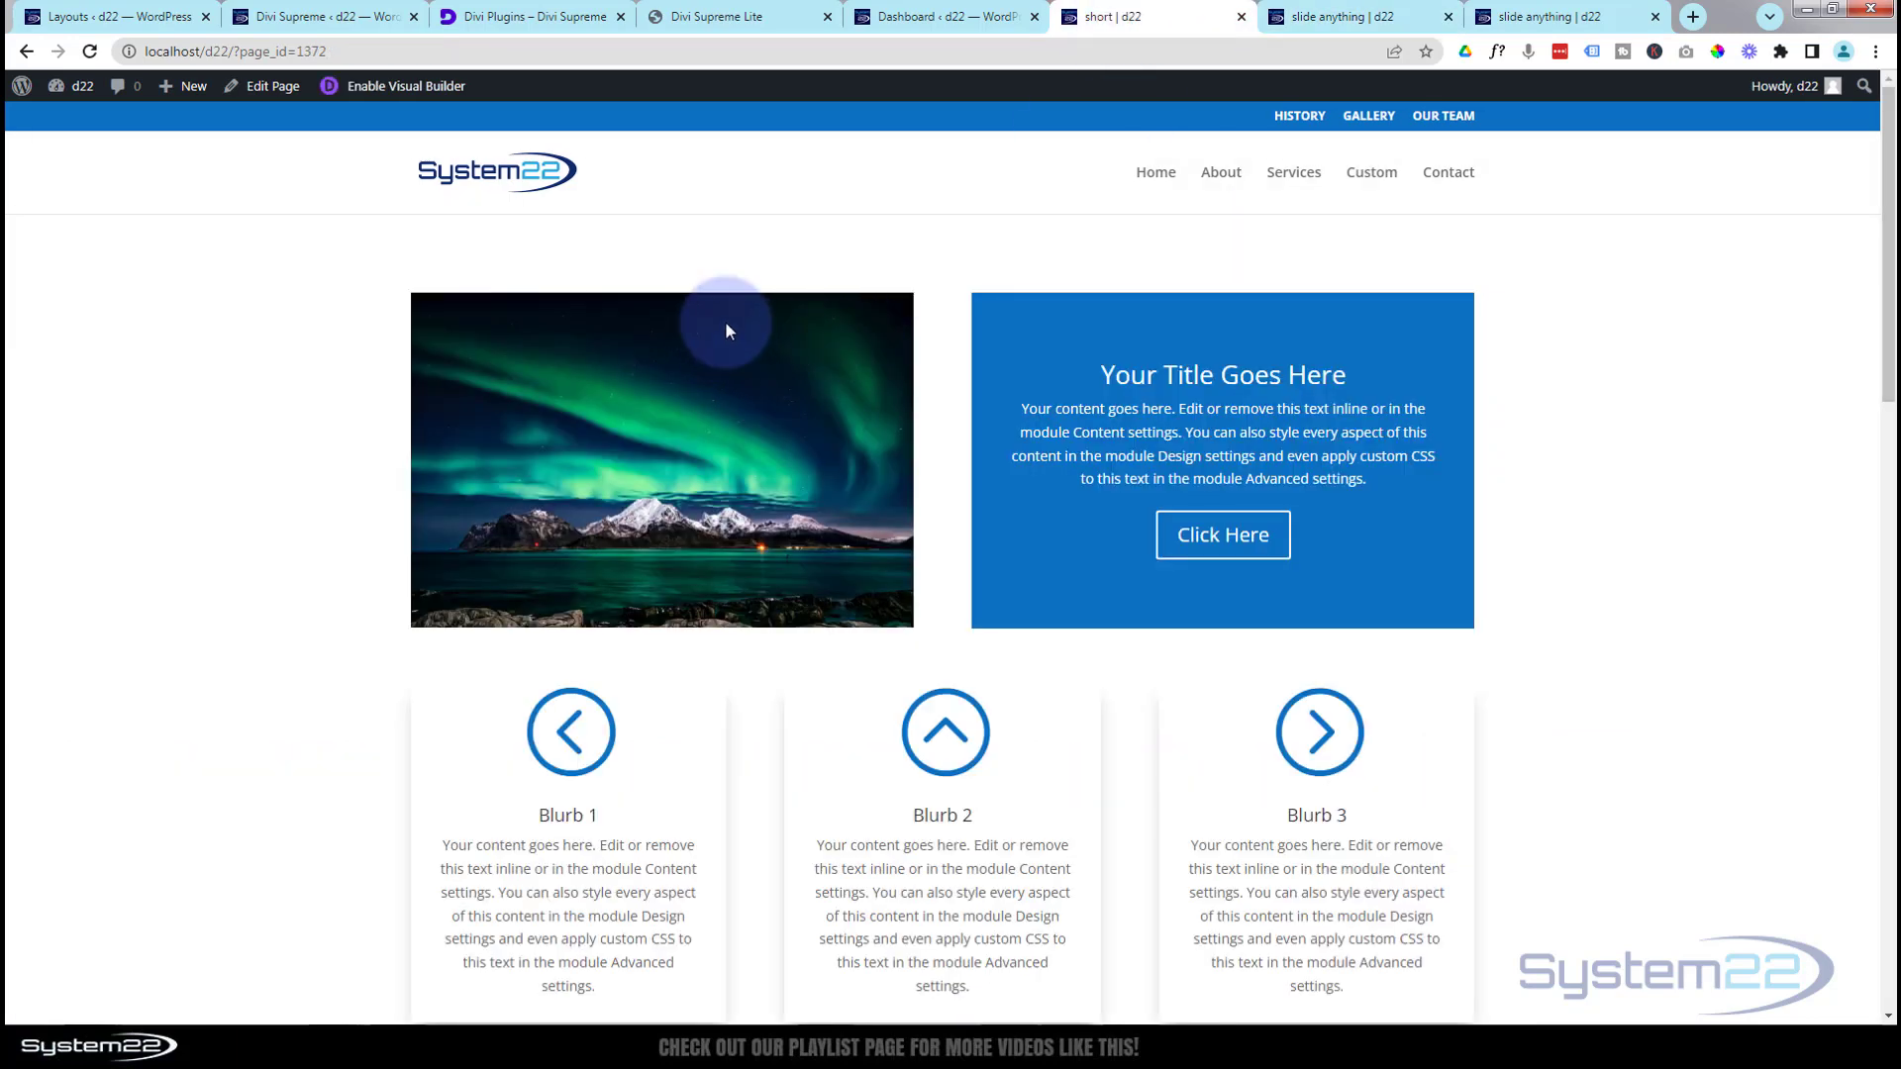
scroll(818, 574, "down", 3)
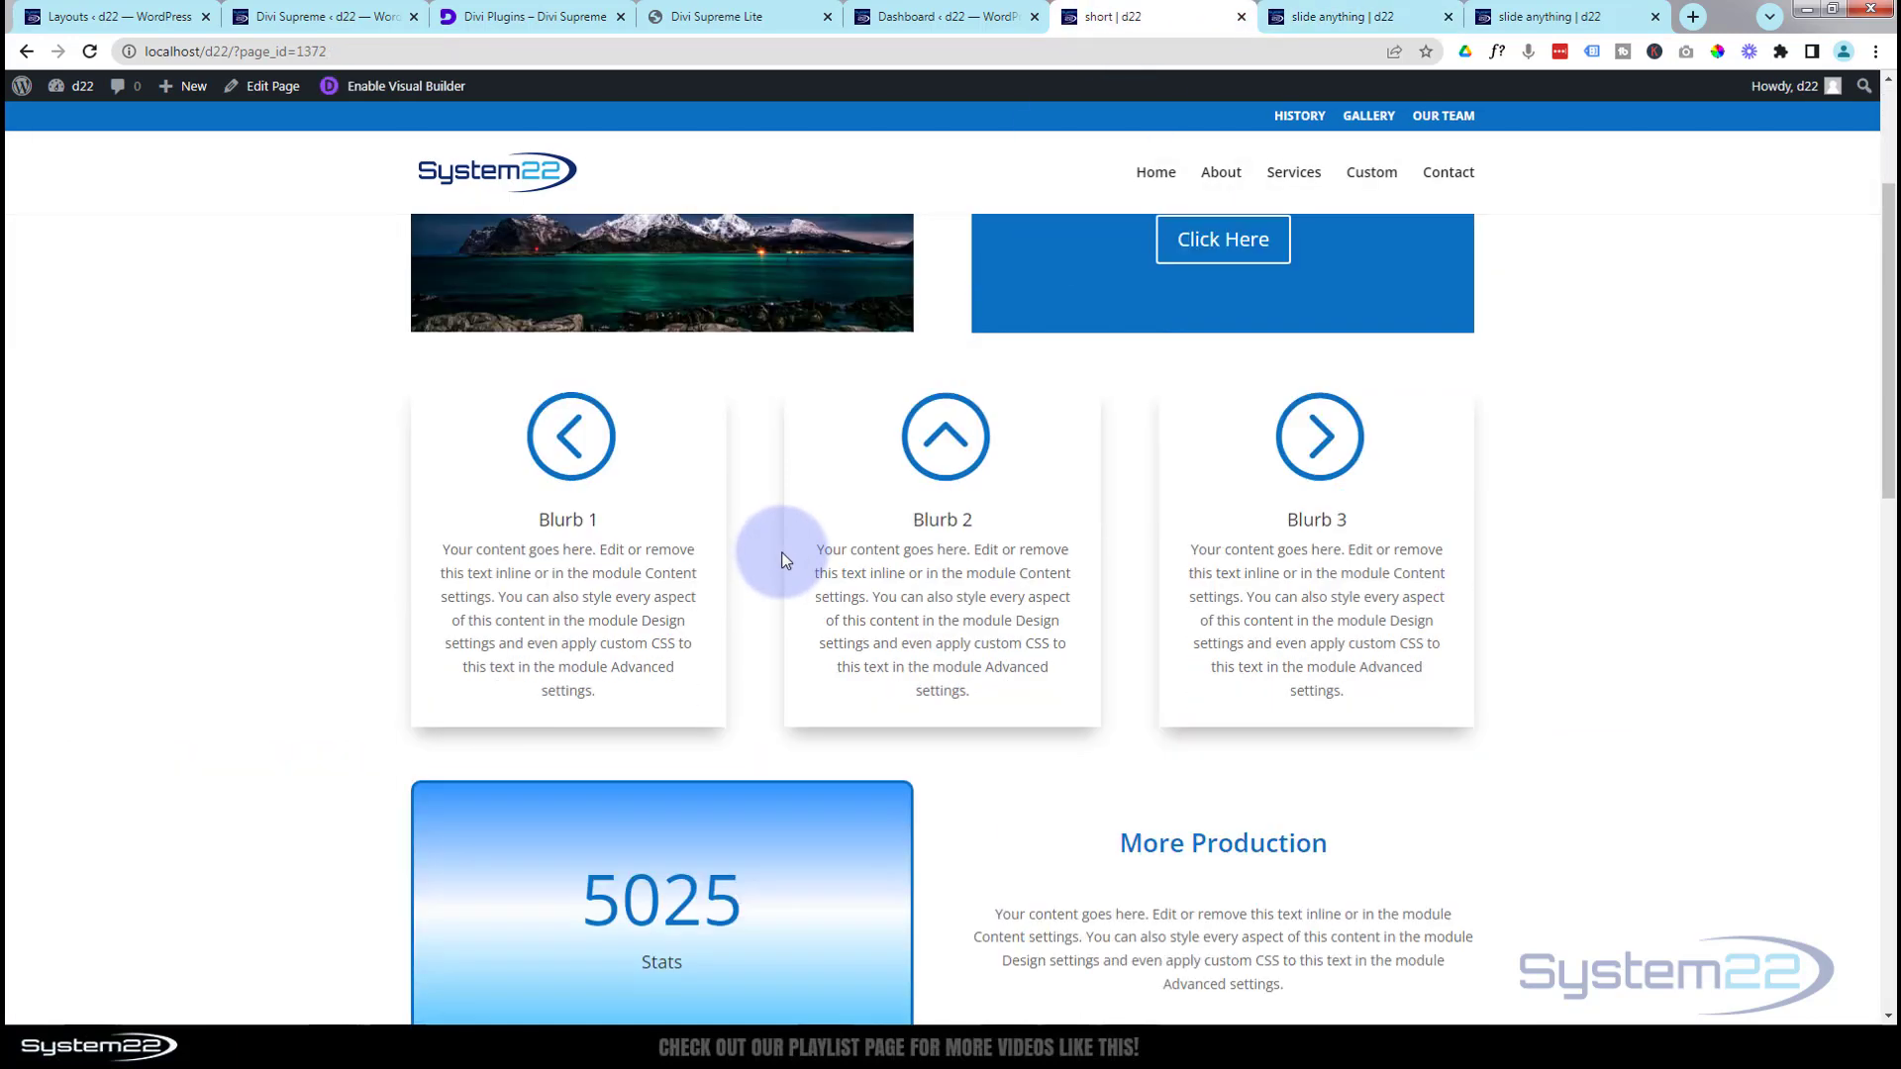
scroll(859, 562, "down", 7)
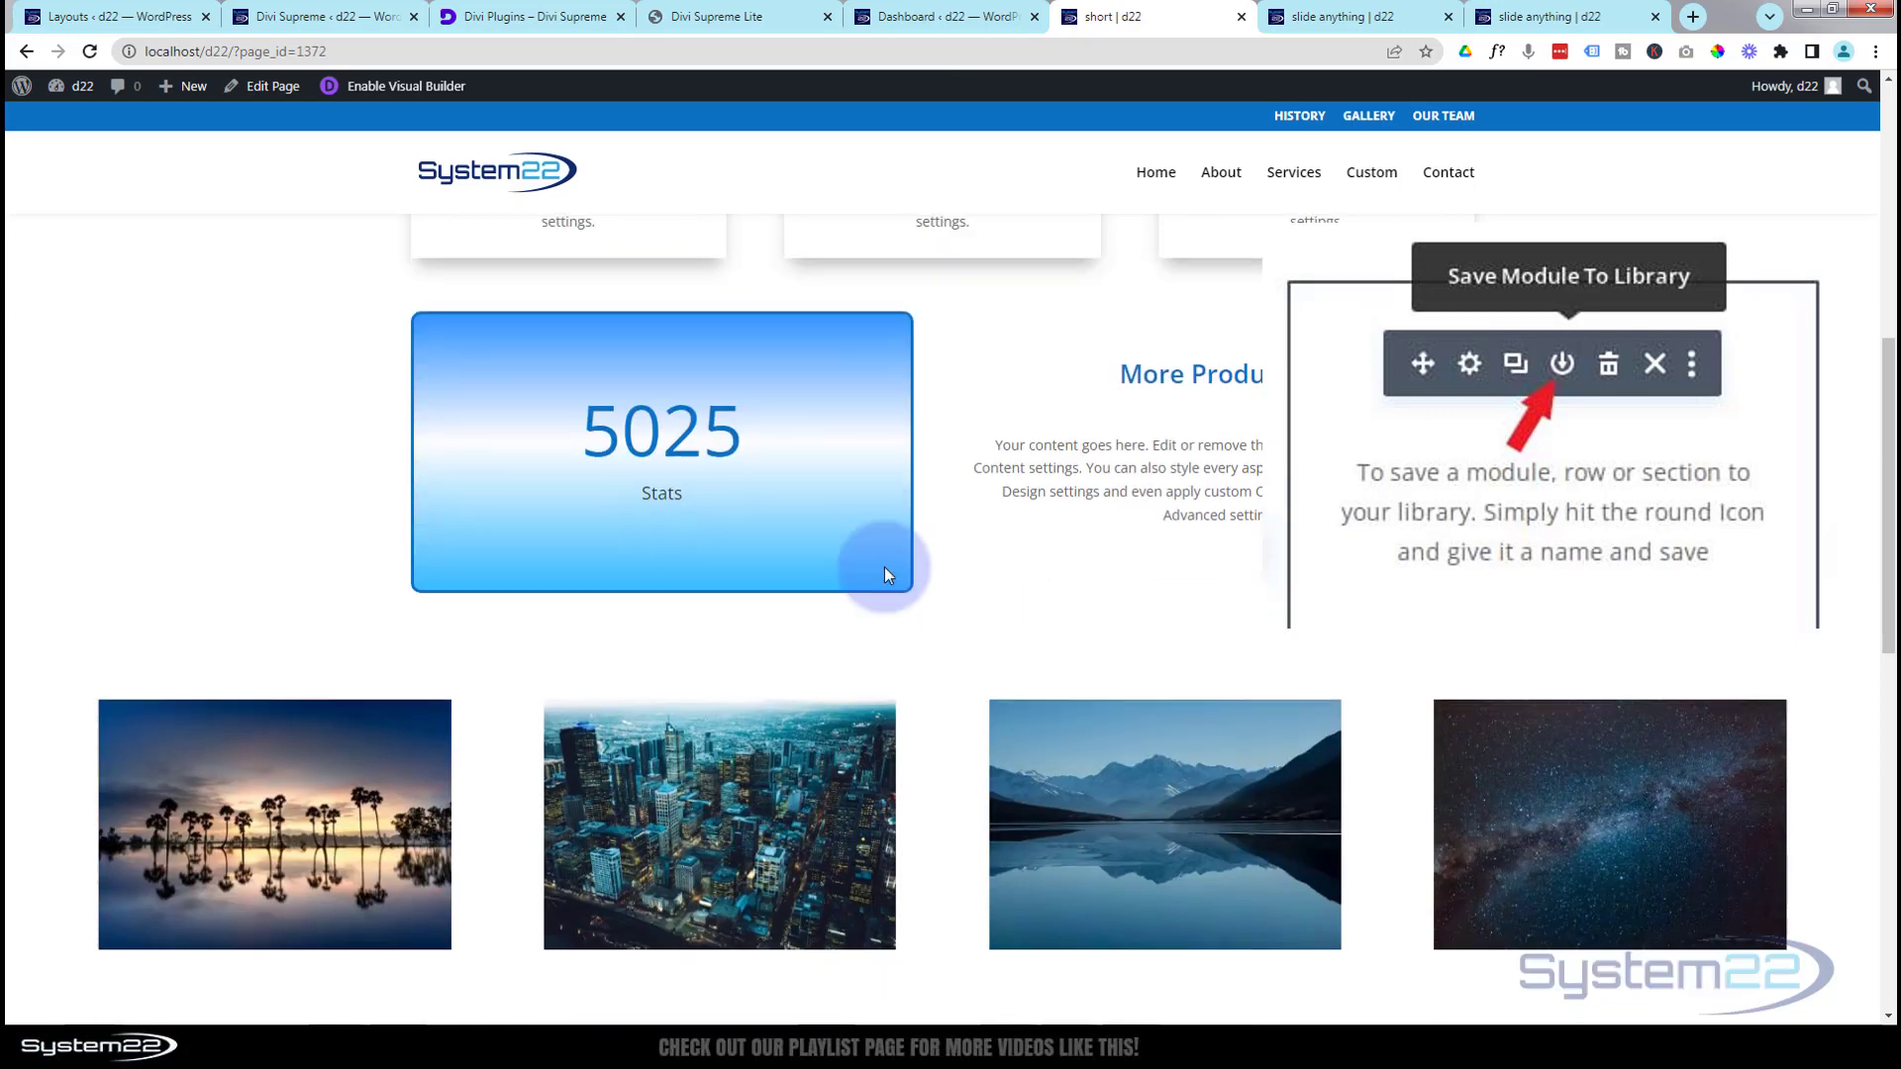
scroll(721, 847, "down", 6)
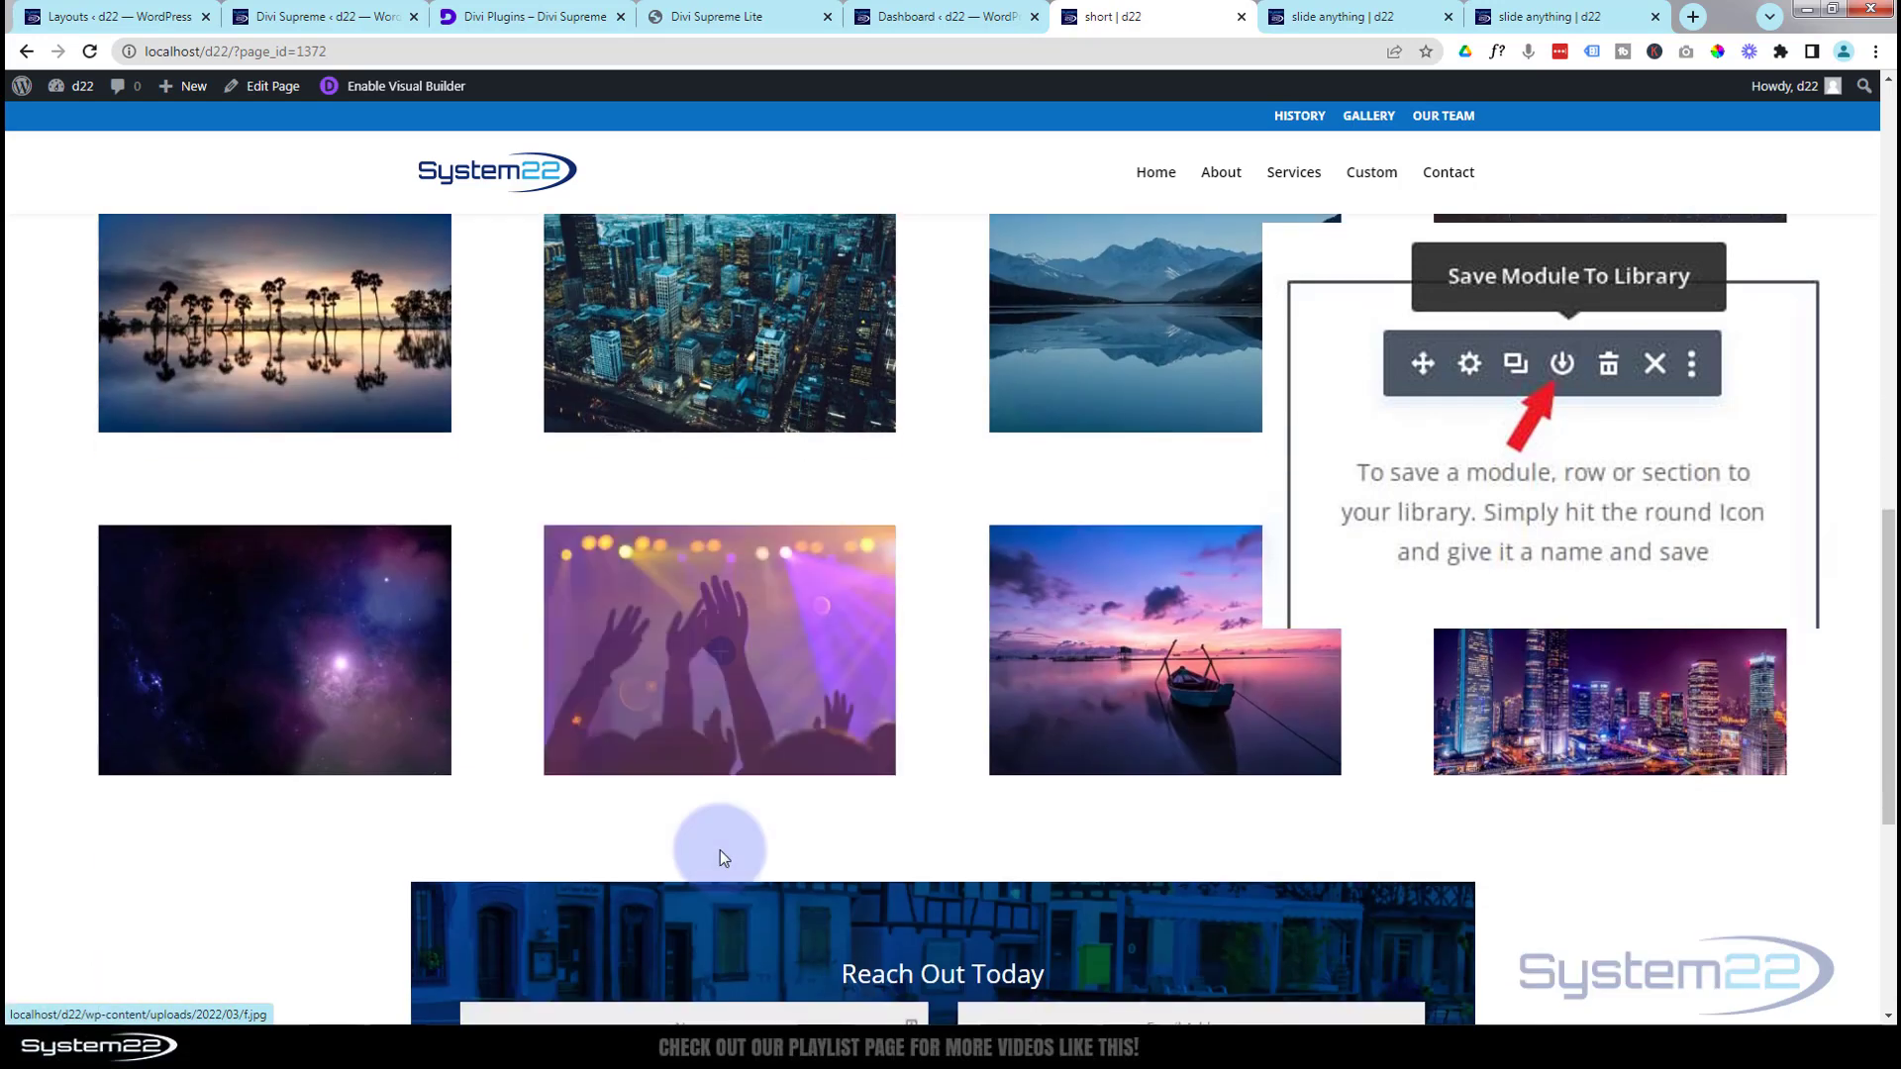
scroll(723, 828, "down", 2)
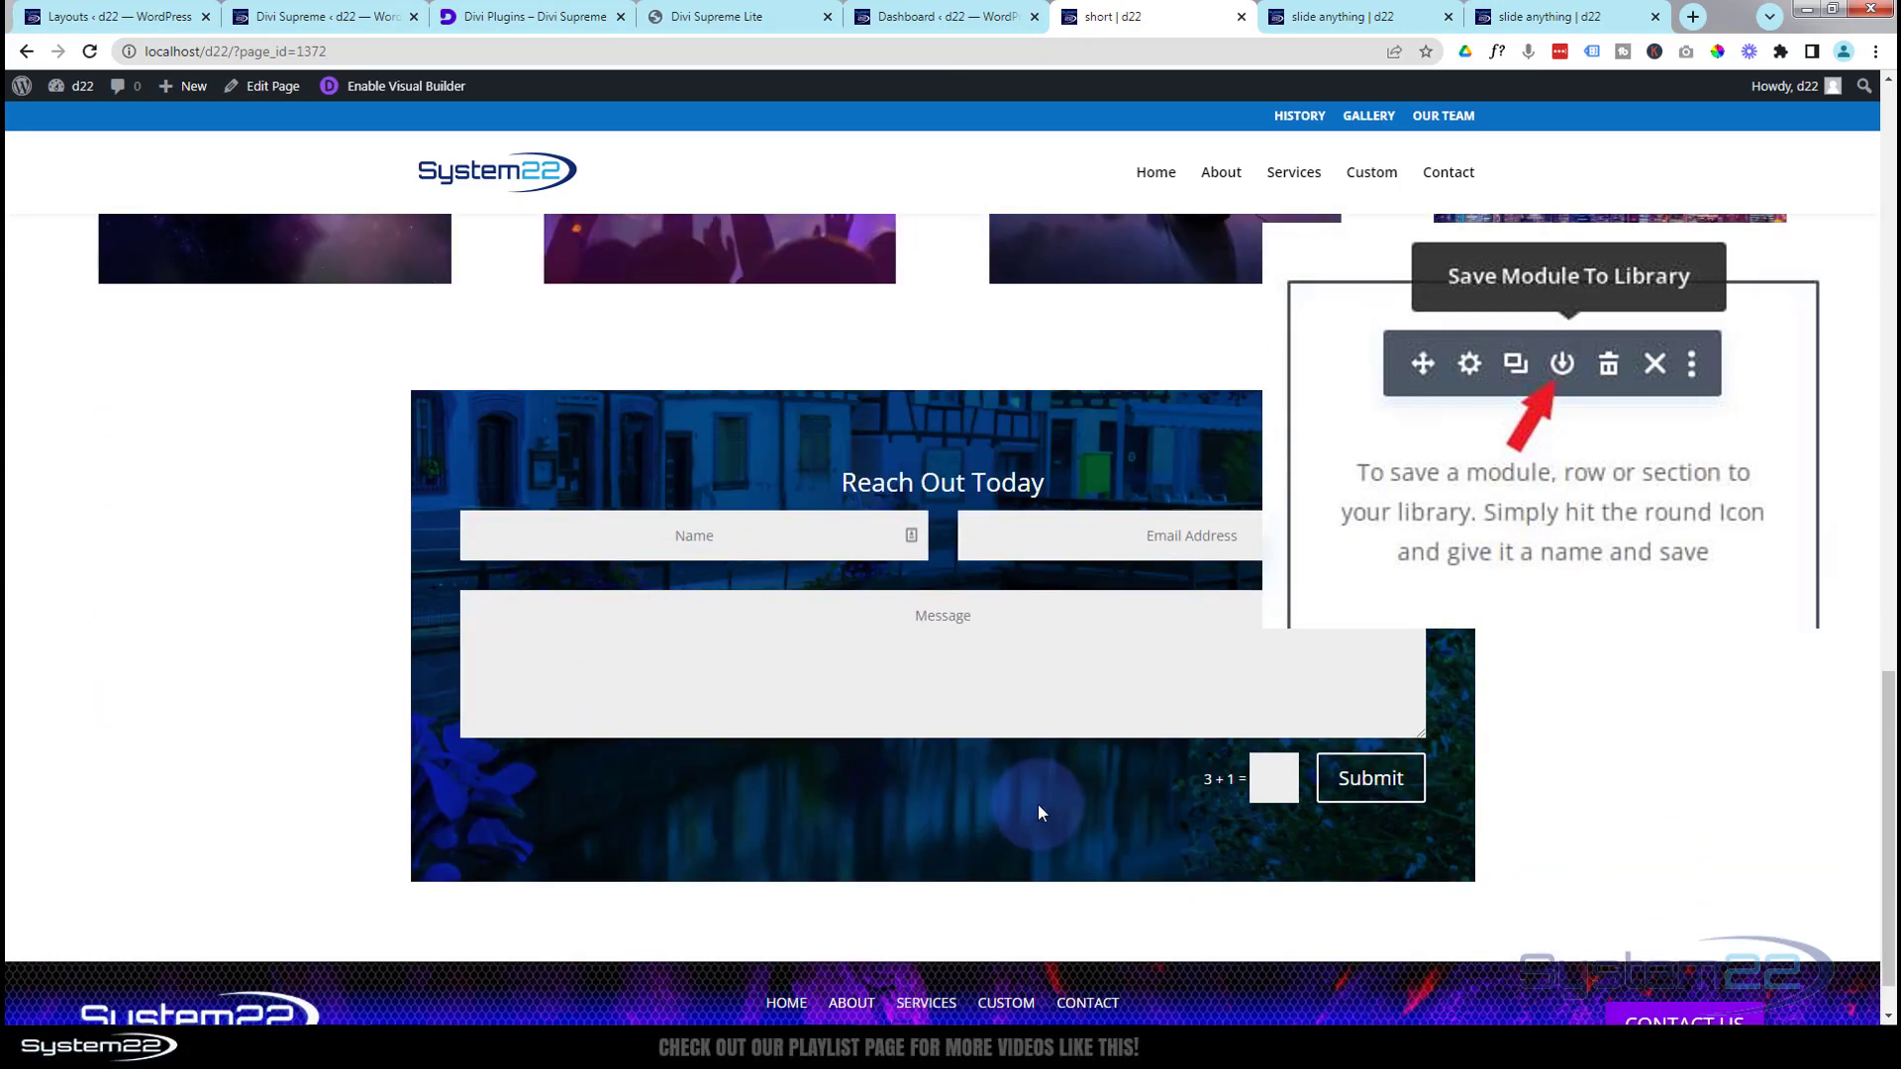
Copy the im blb layout's shortcode [divilifeshortcode id='1375'] from the Divi Library into the slide's body and save the slide.
left_click(129, 12)
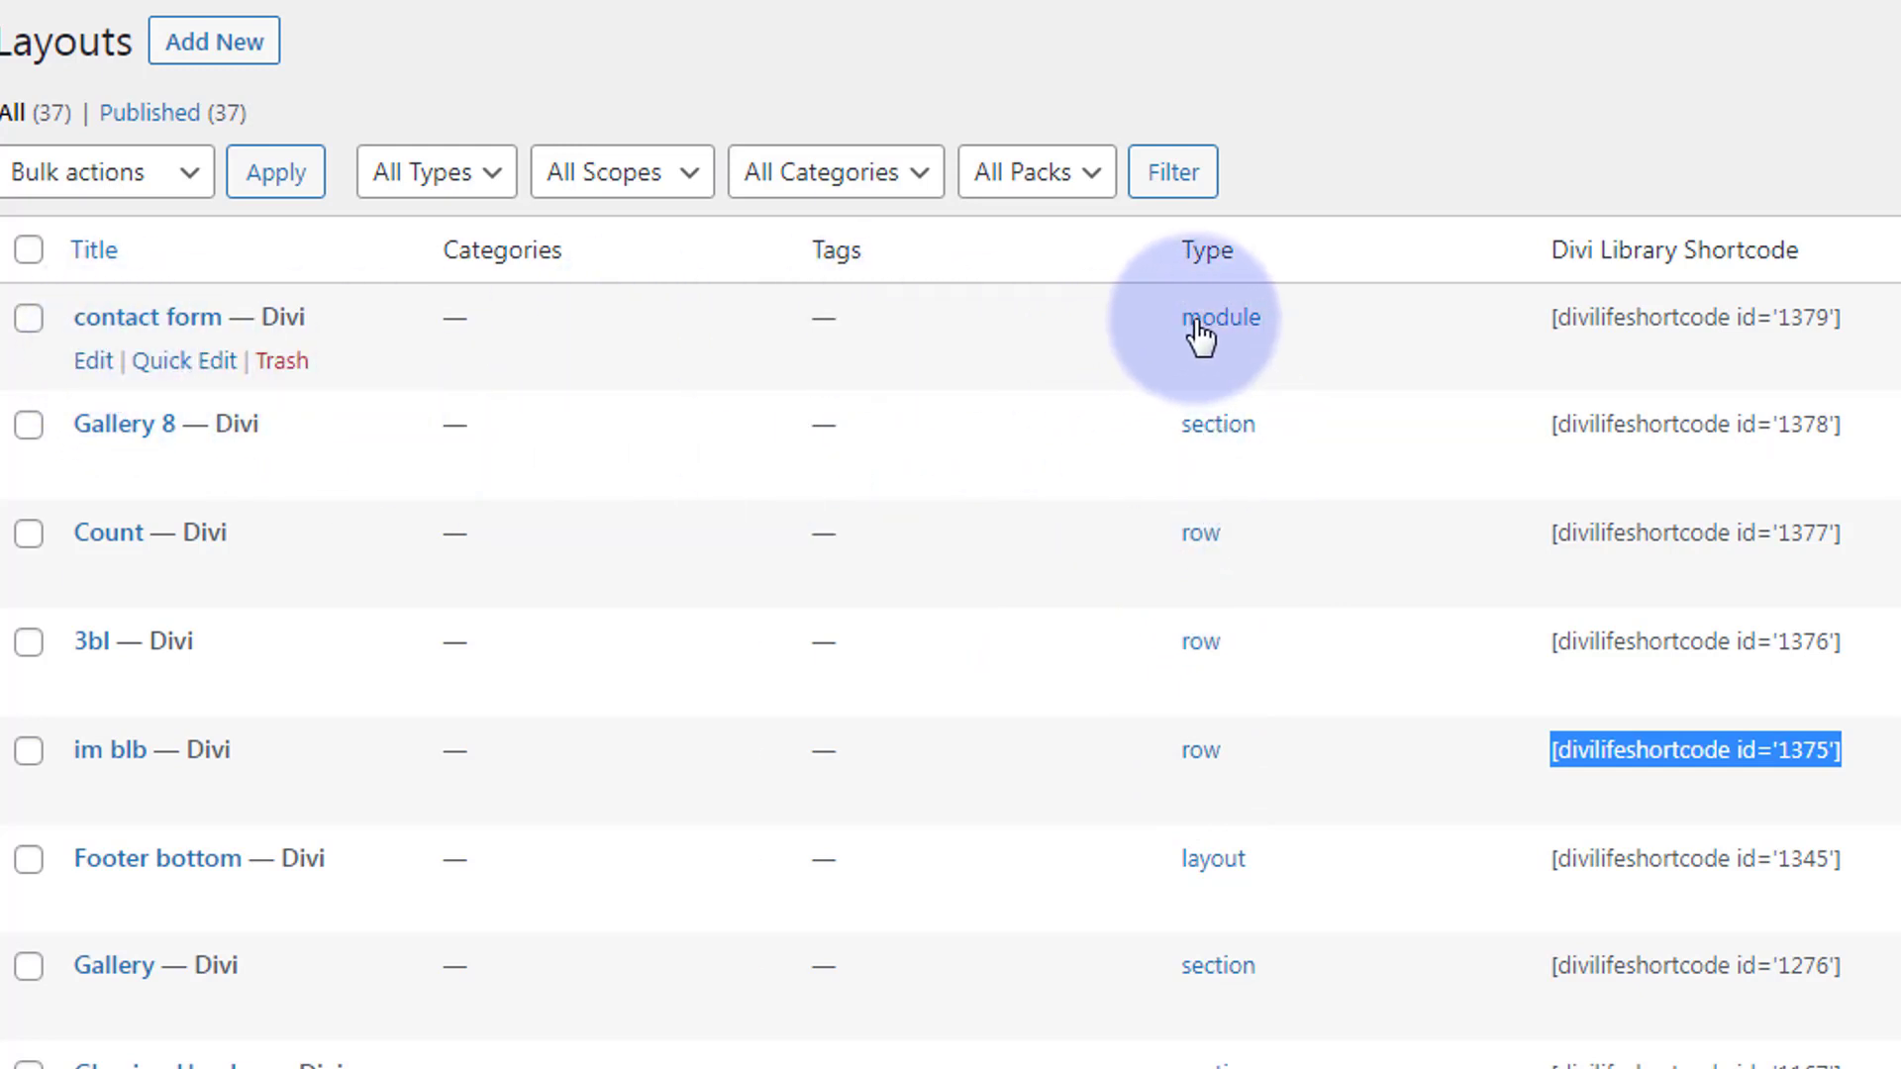
right_click(1719, 758)
left_click(1759, 774)
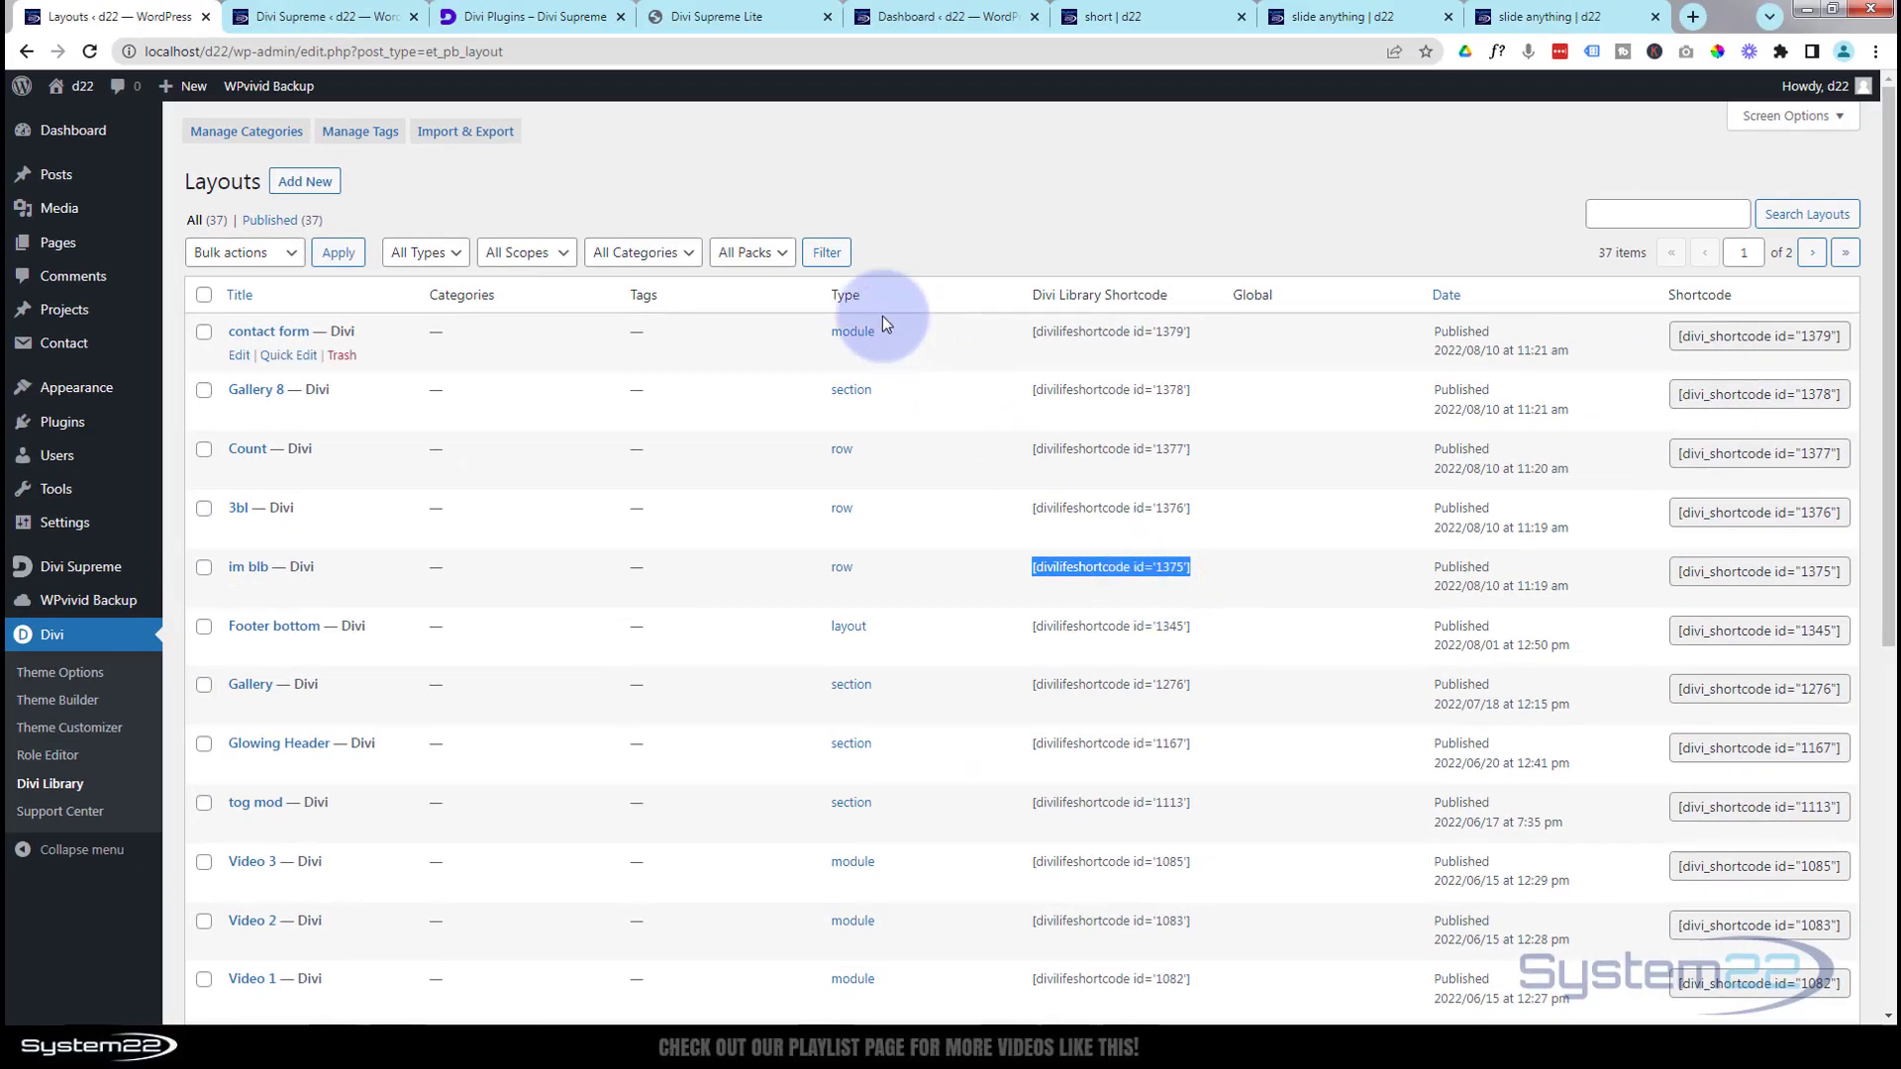
left_click(1327, 17)
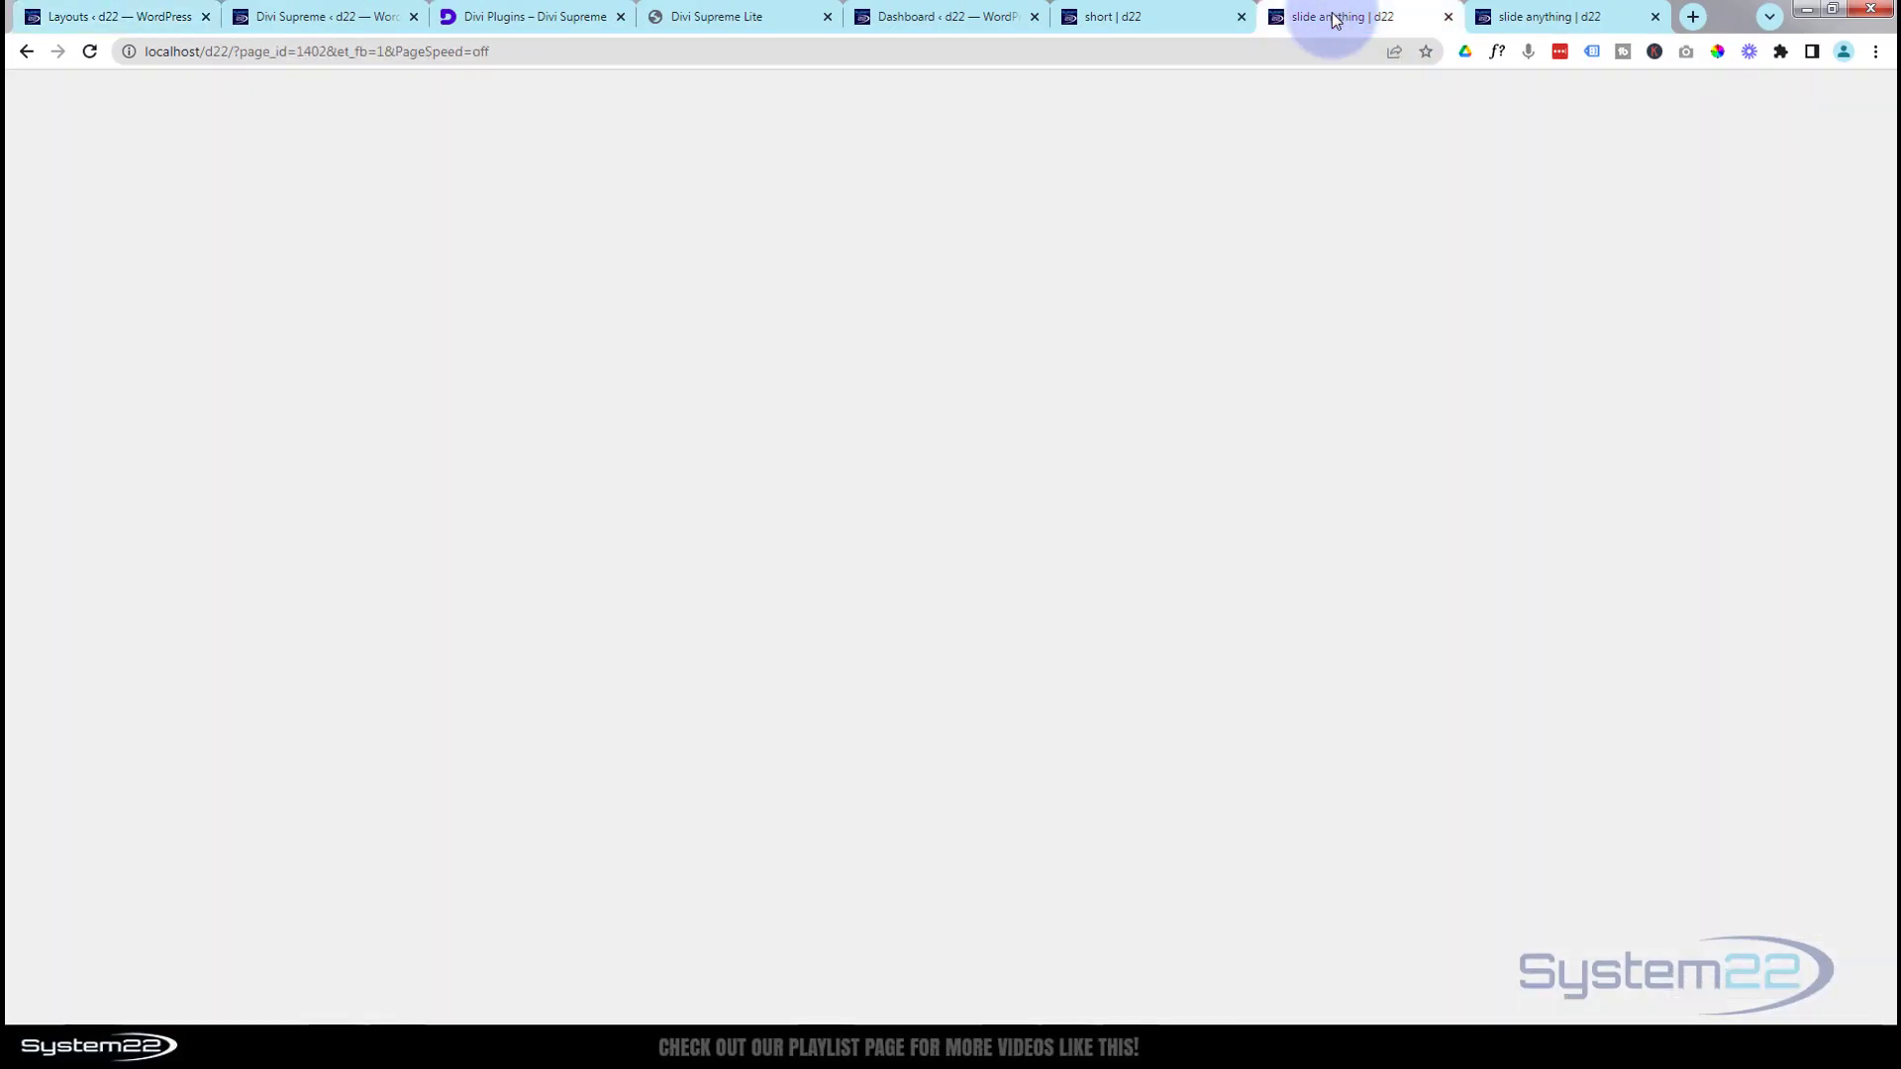
left_click(1512, 699)
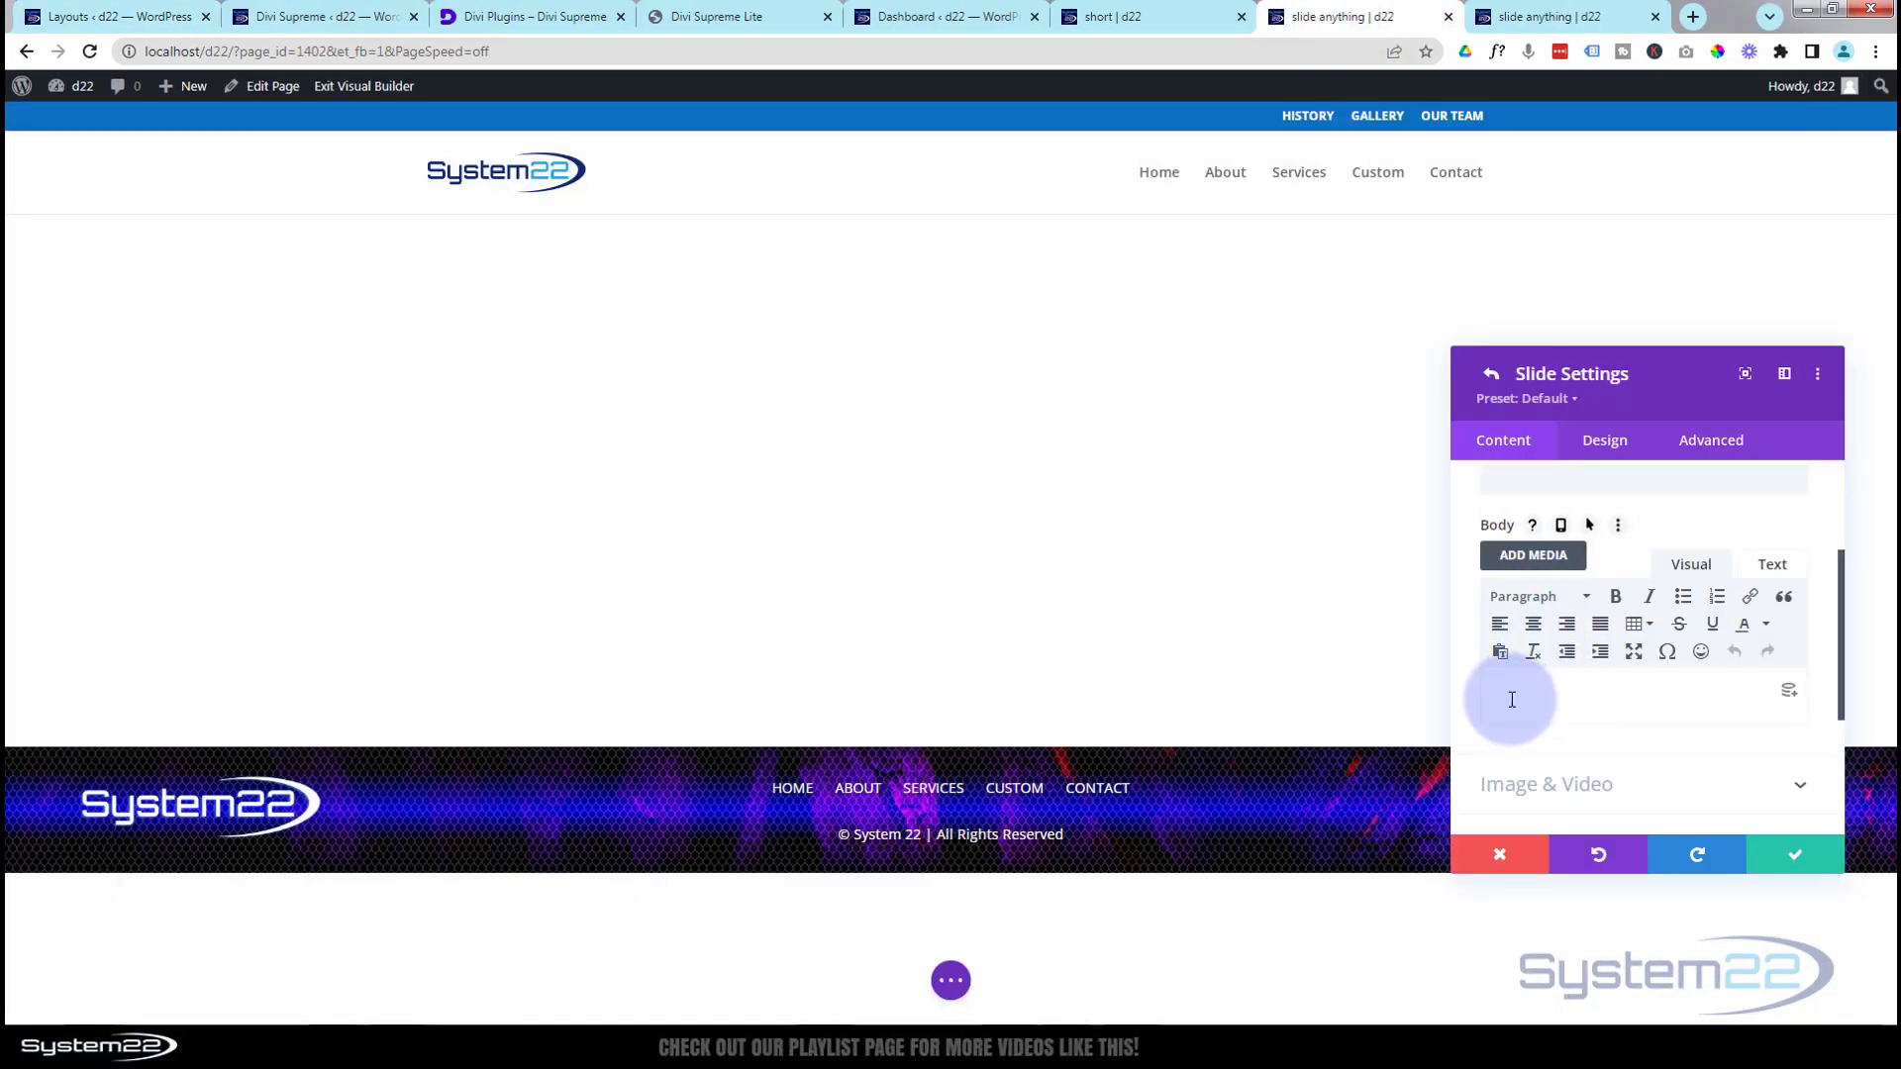
key("ctrl+v")
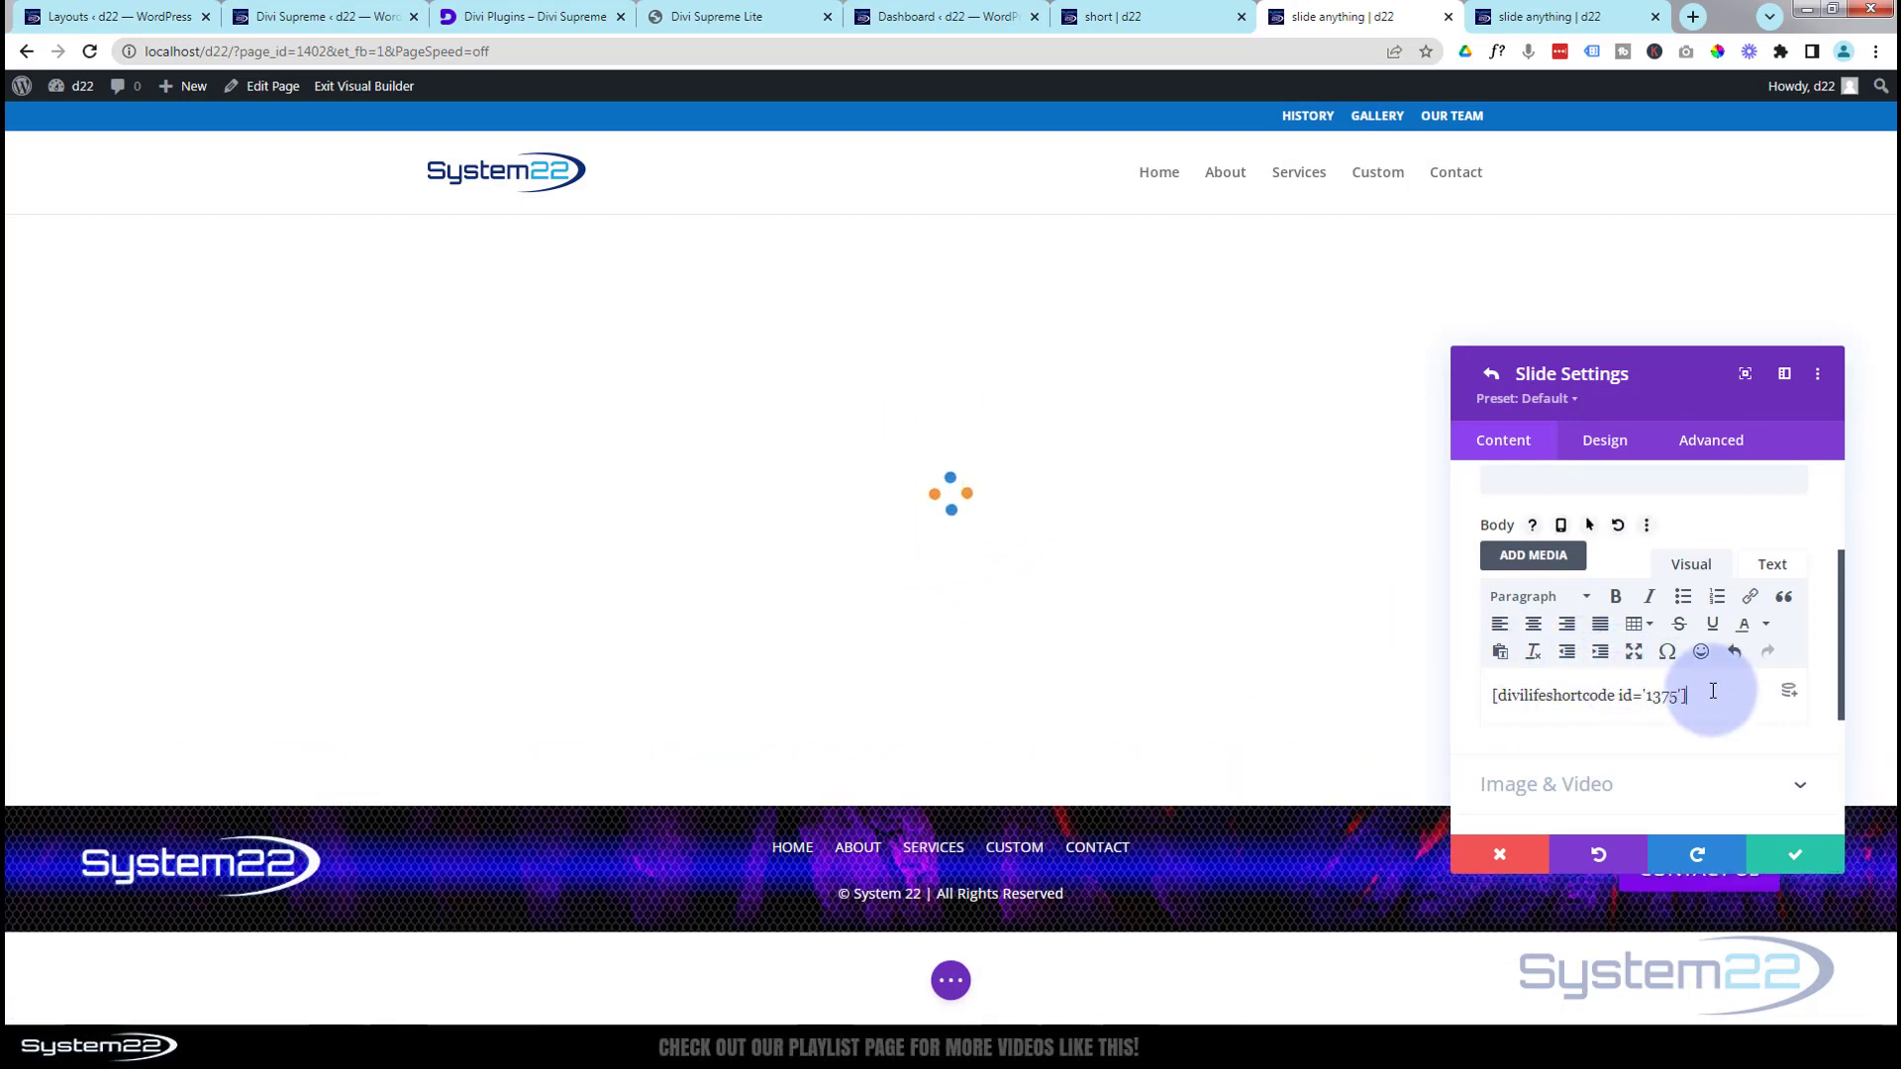
left_click(1791, 858)
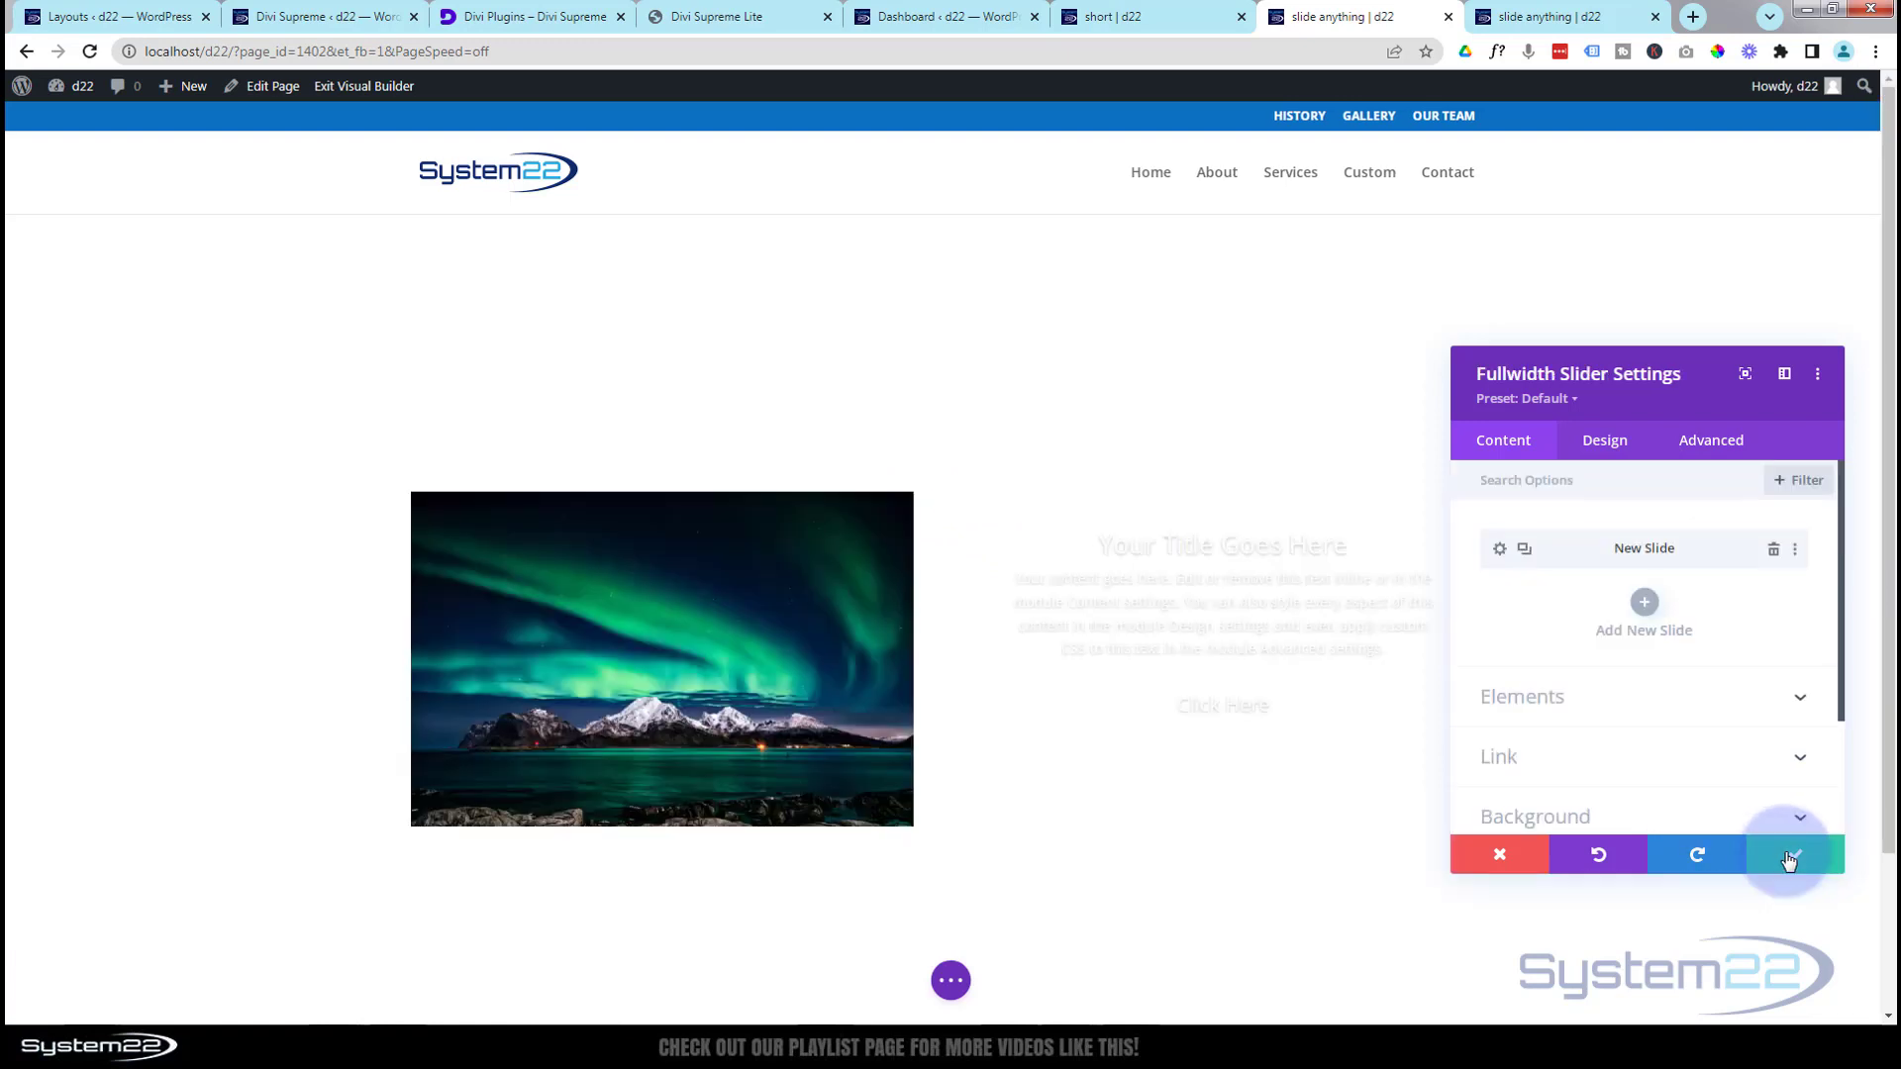
Duplicate the im blb slide and check the shortcode IDs of the saved layouts in the Divi Library.
left_click(1524, 550)
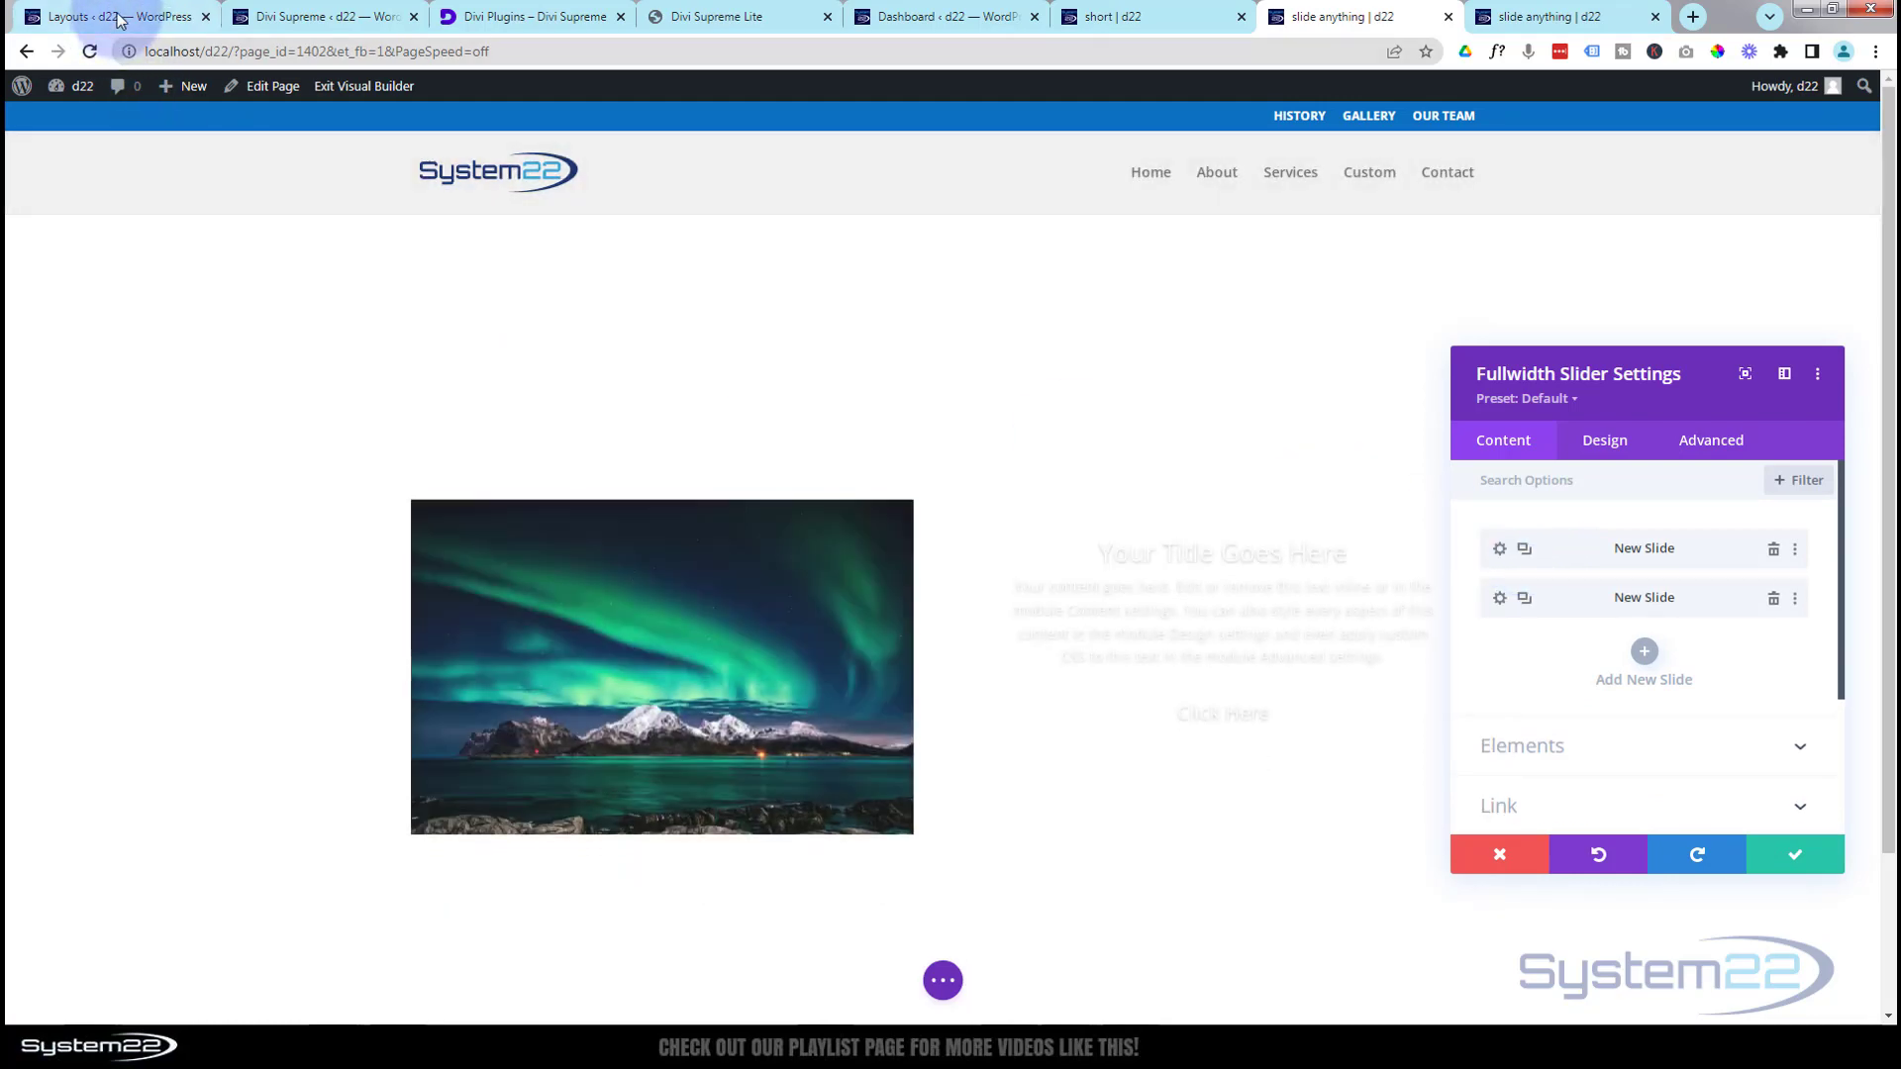
left_click(119, 18)
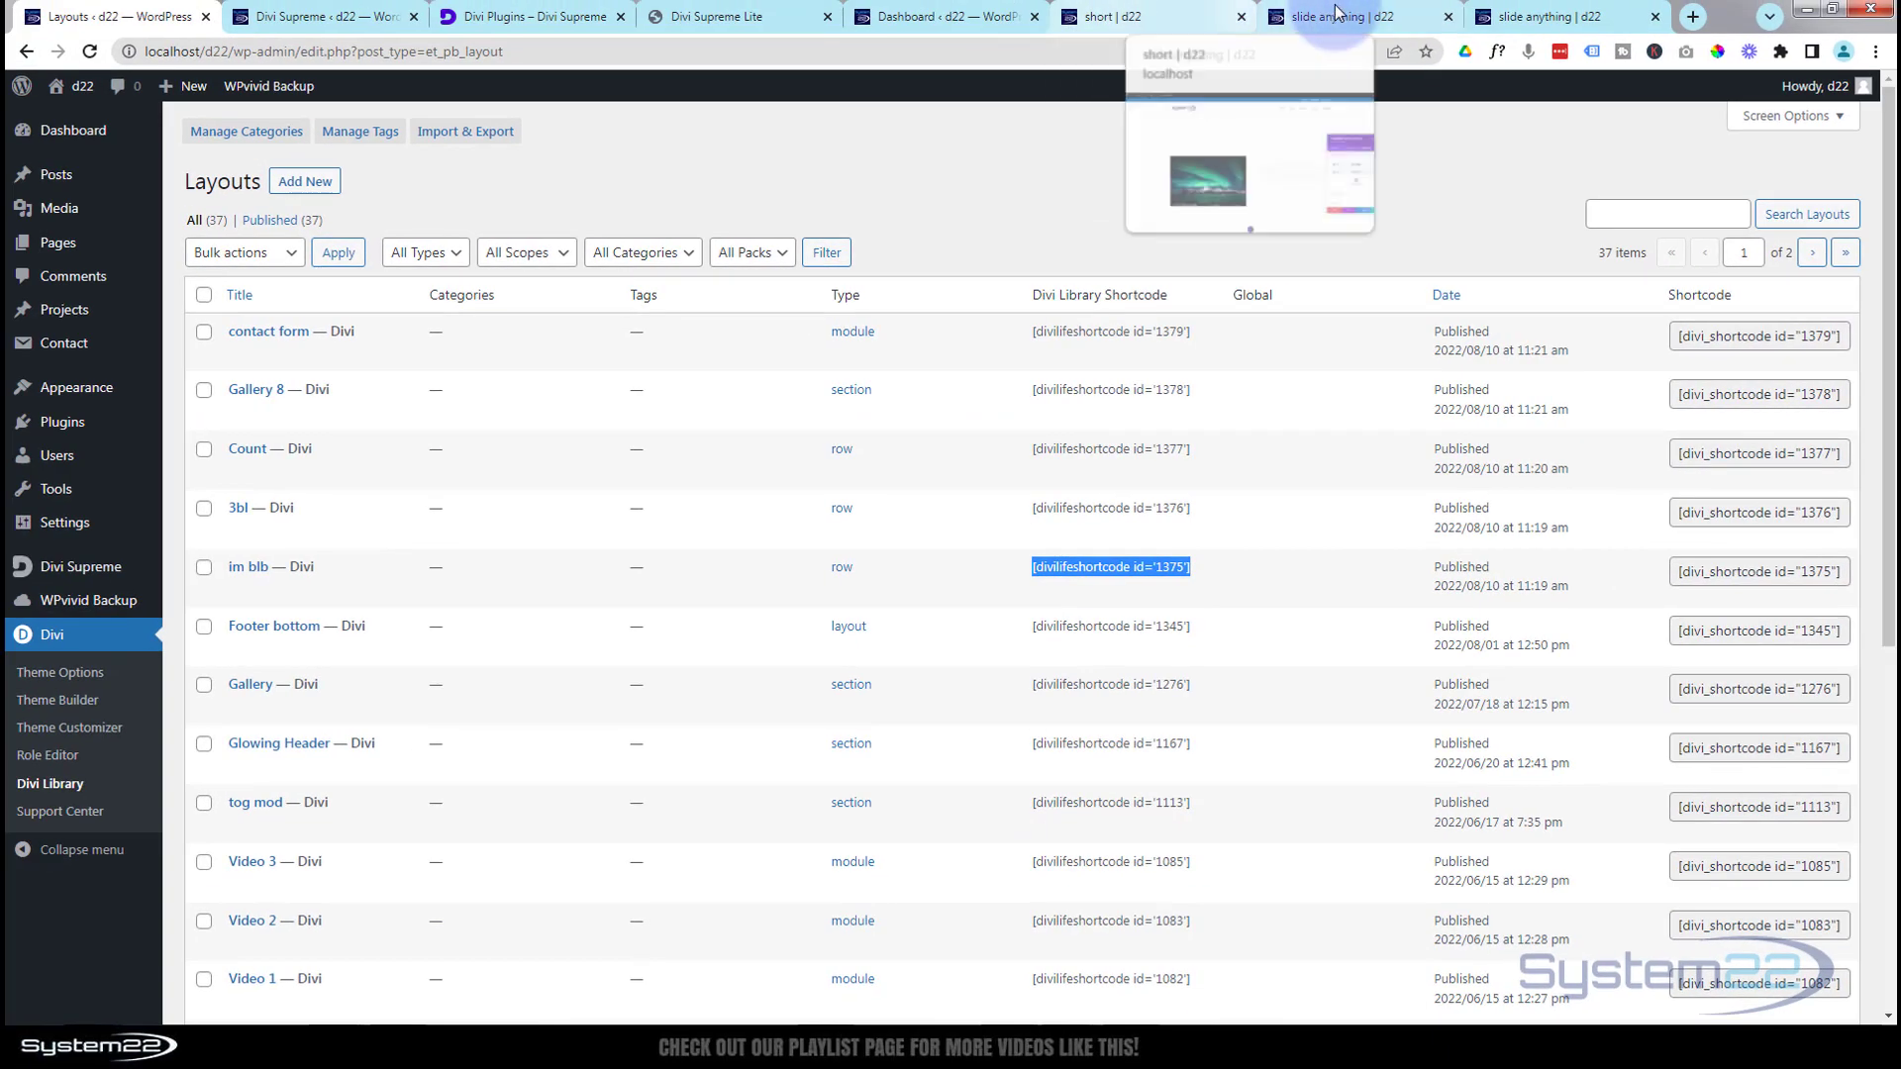
left_click(1336, 12)
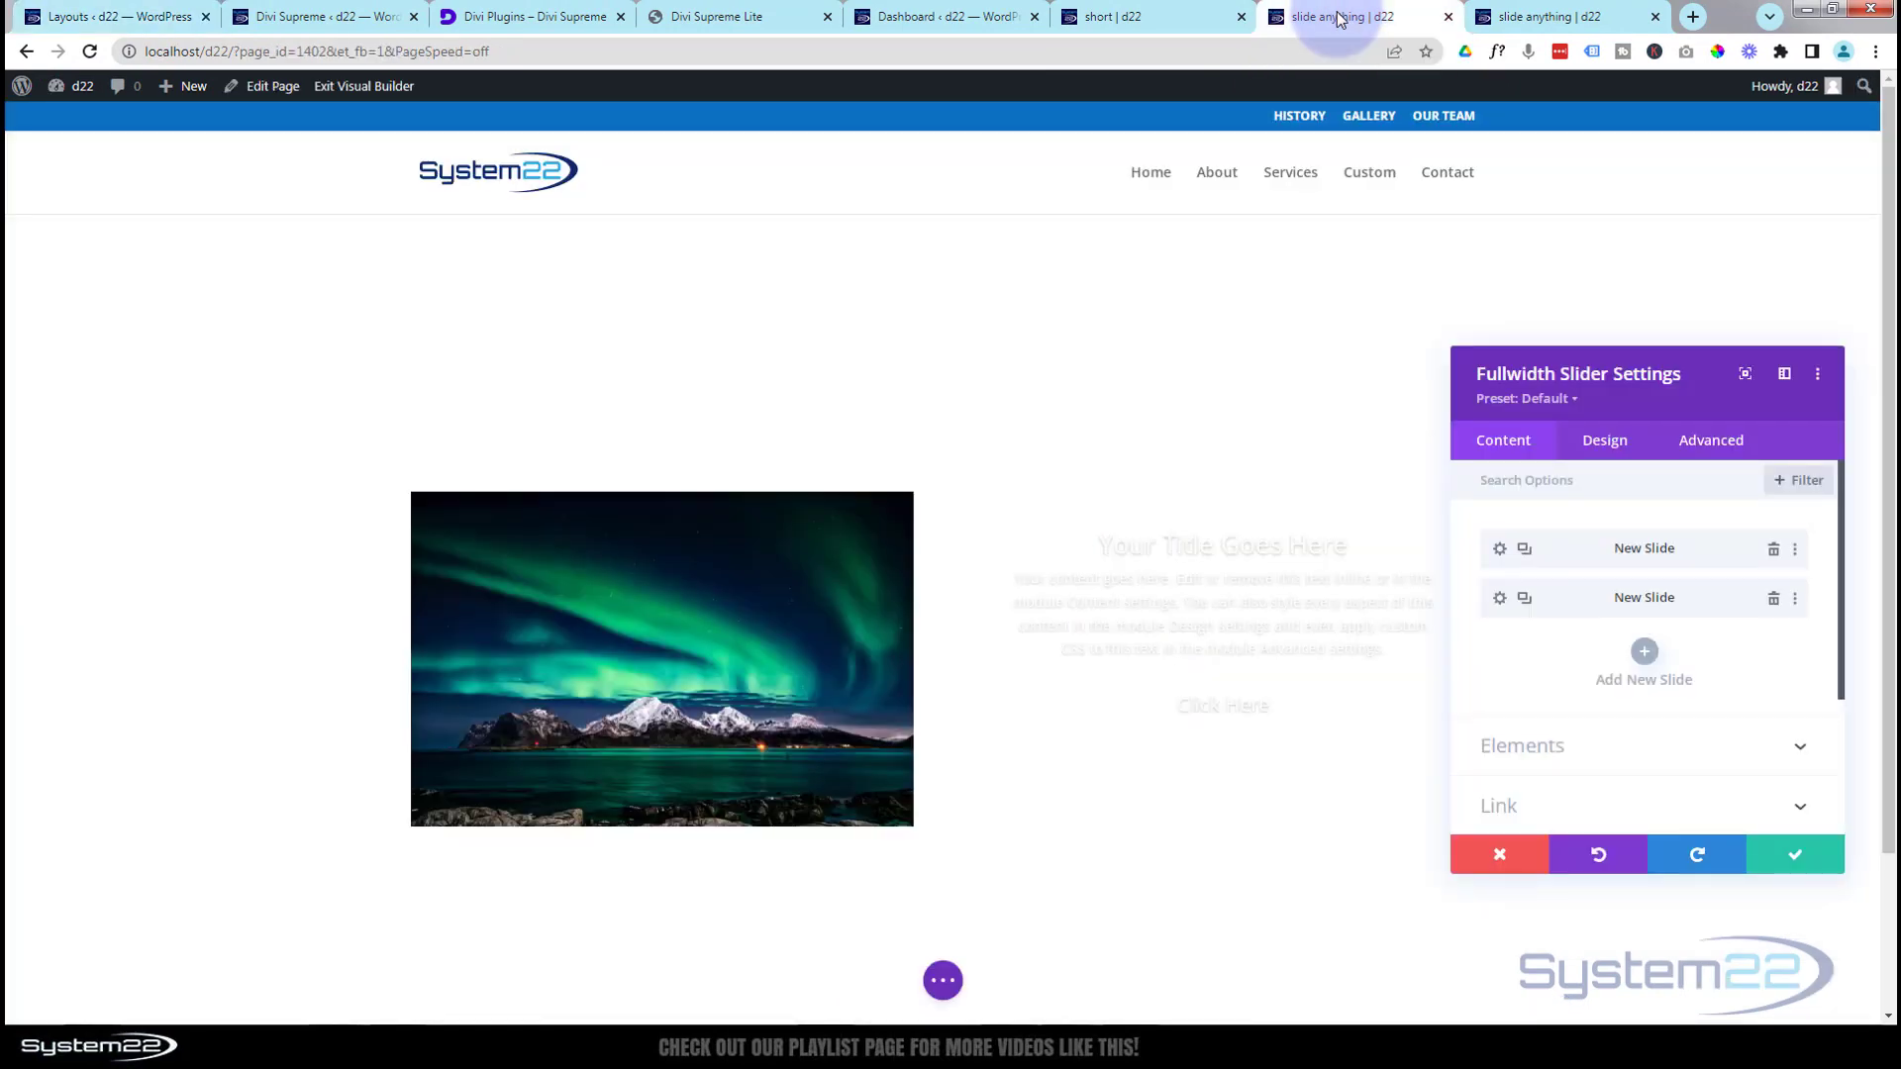
Change the second slide's body shortcode to [divilifeshortcode id='1376'] for the 3bl row and save the slide.
left_click(1500, 600)
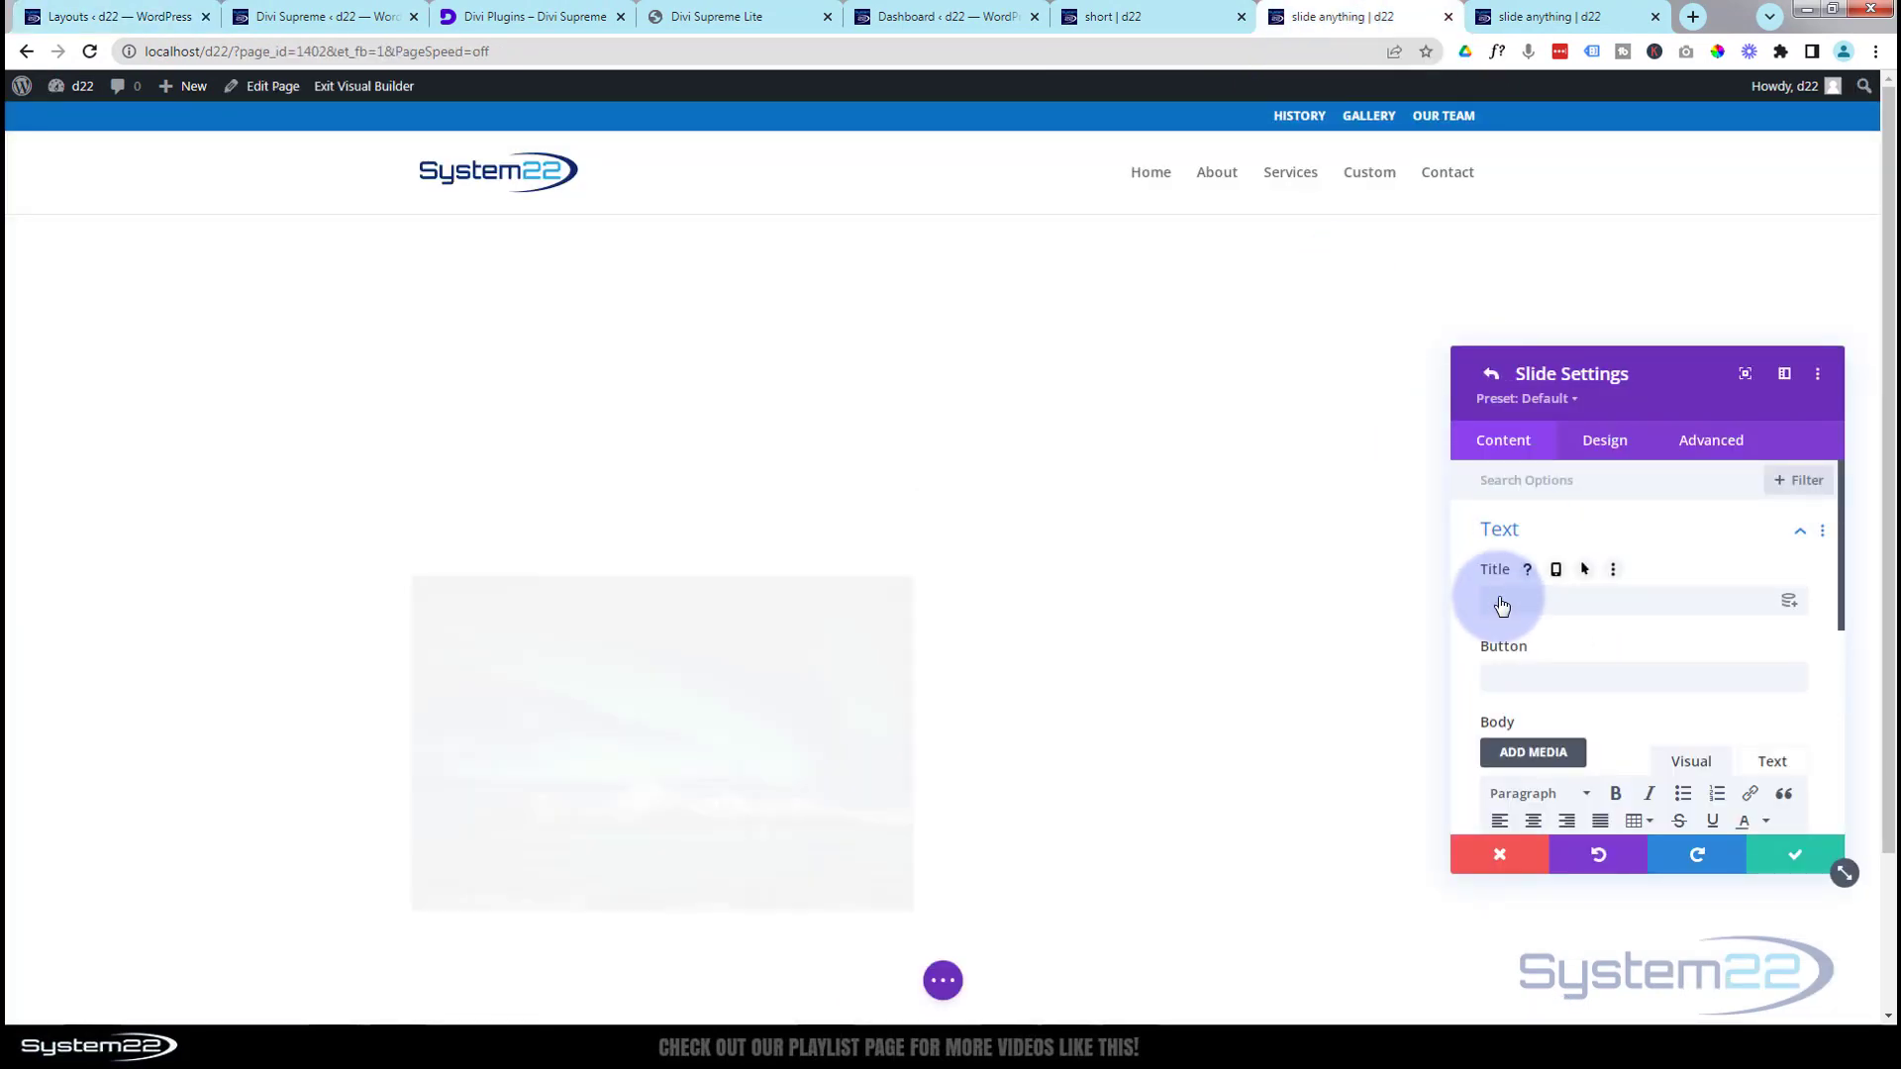
scroll(1502, 605, "down", 3)
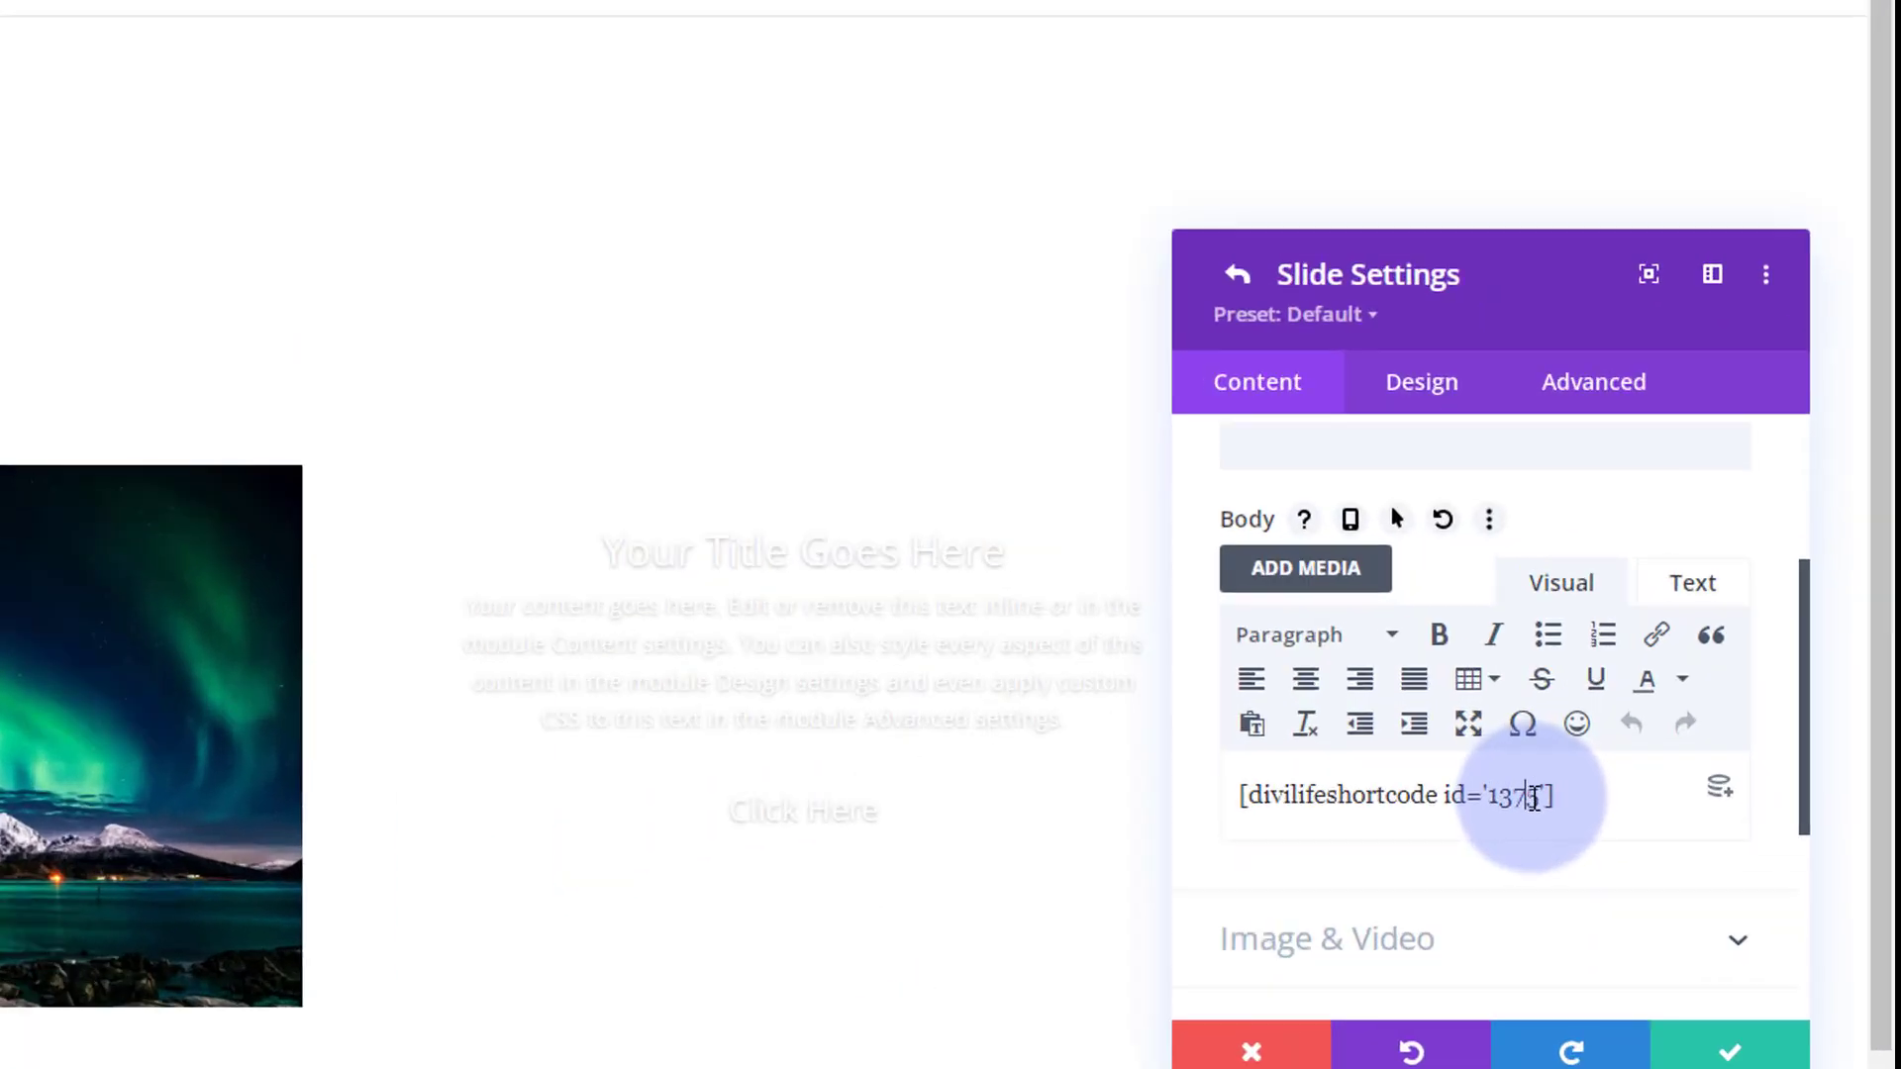
left_click_drag(1533, 797, 1521, 812)
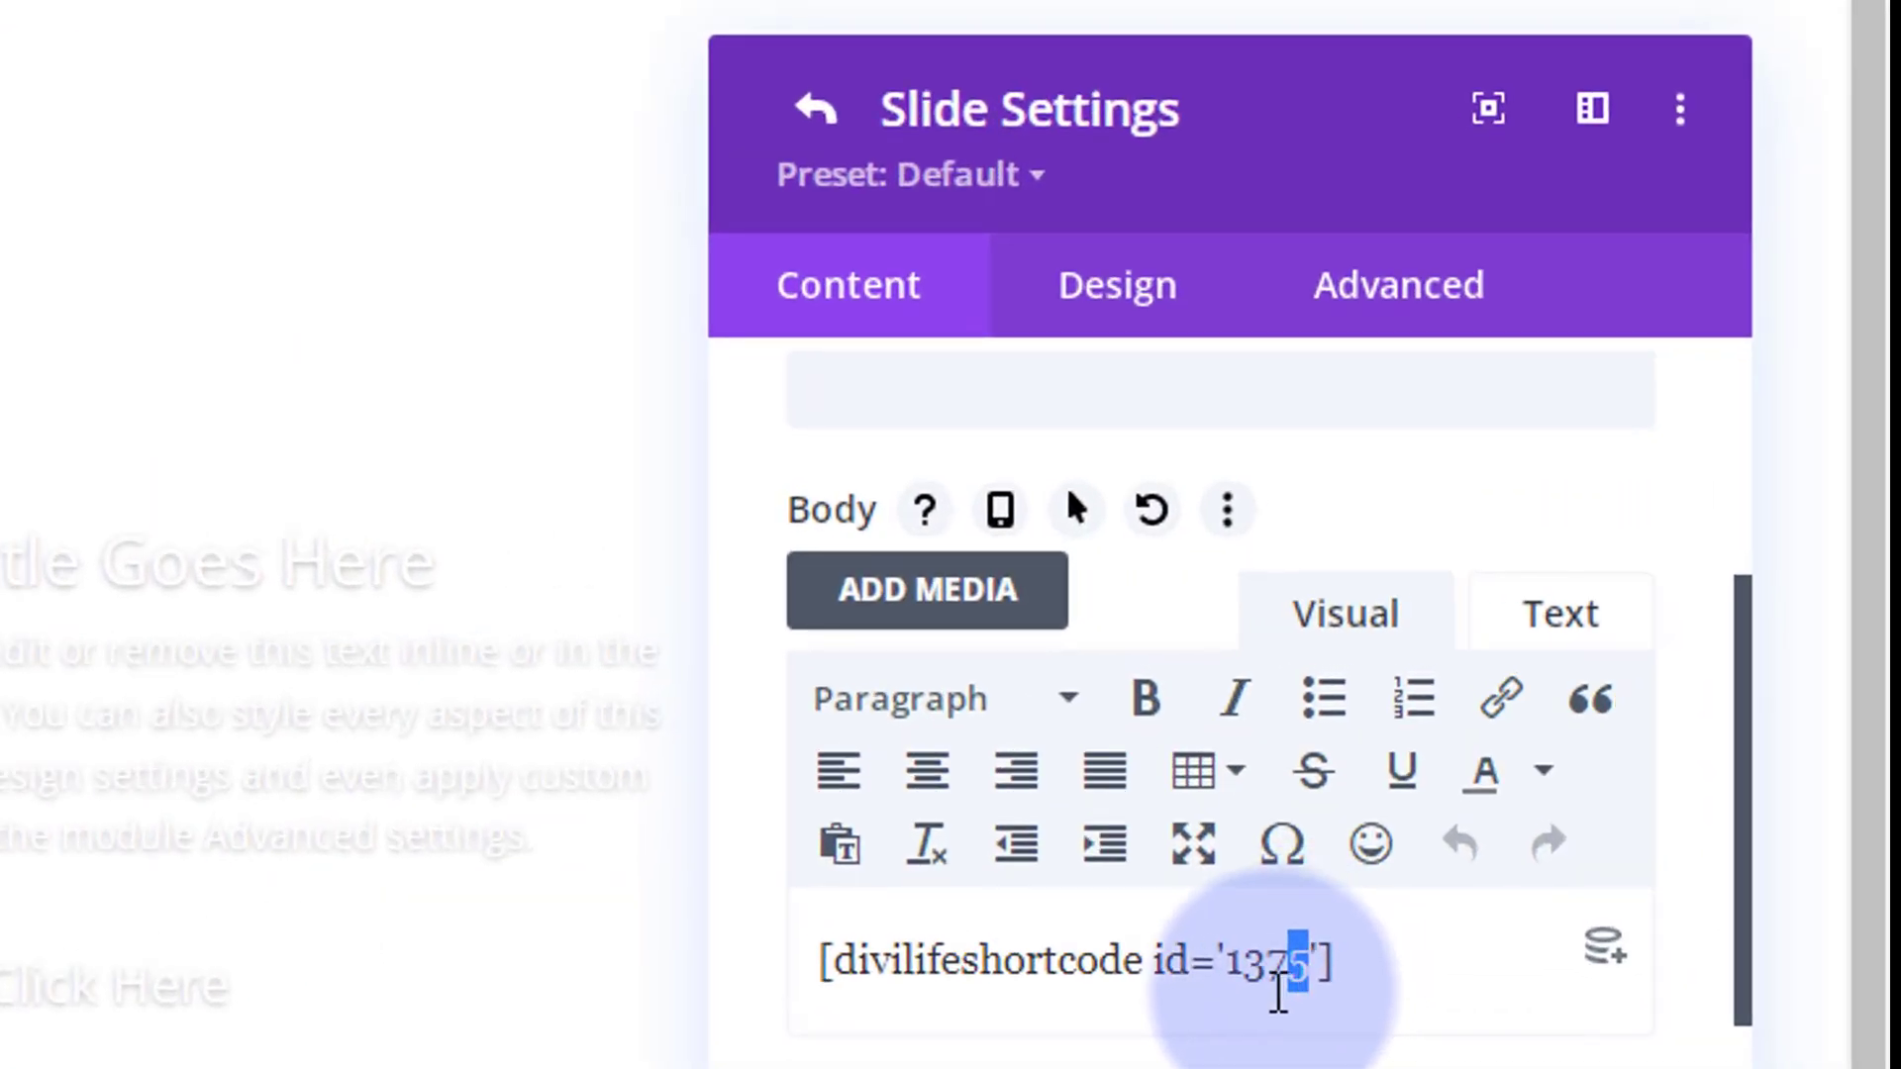
type("8")
scroll(1326, 1060, "up", 2)
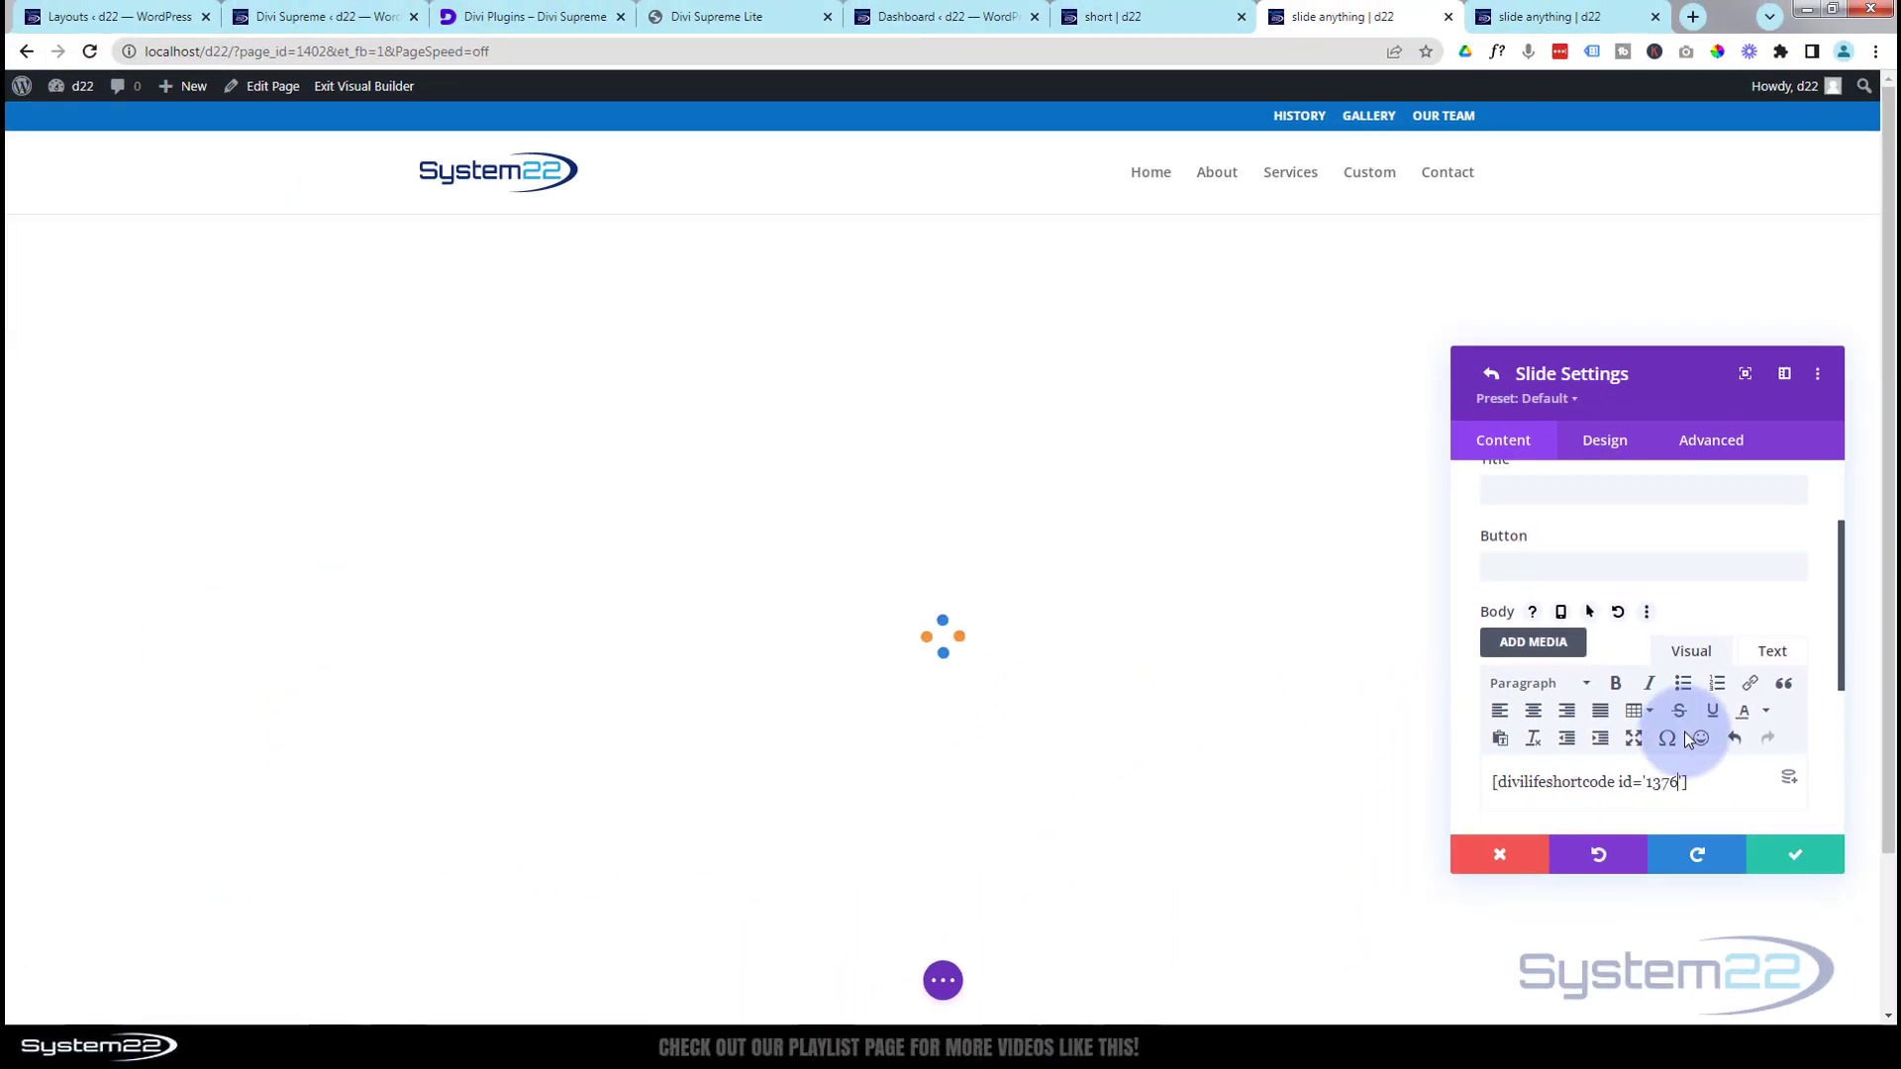
scroll(1684, 733, "down", 1)
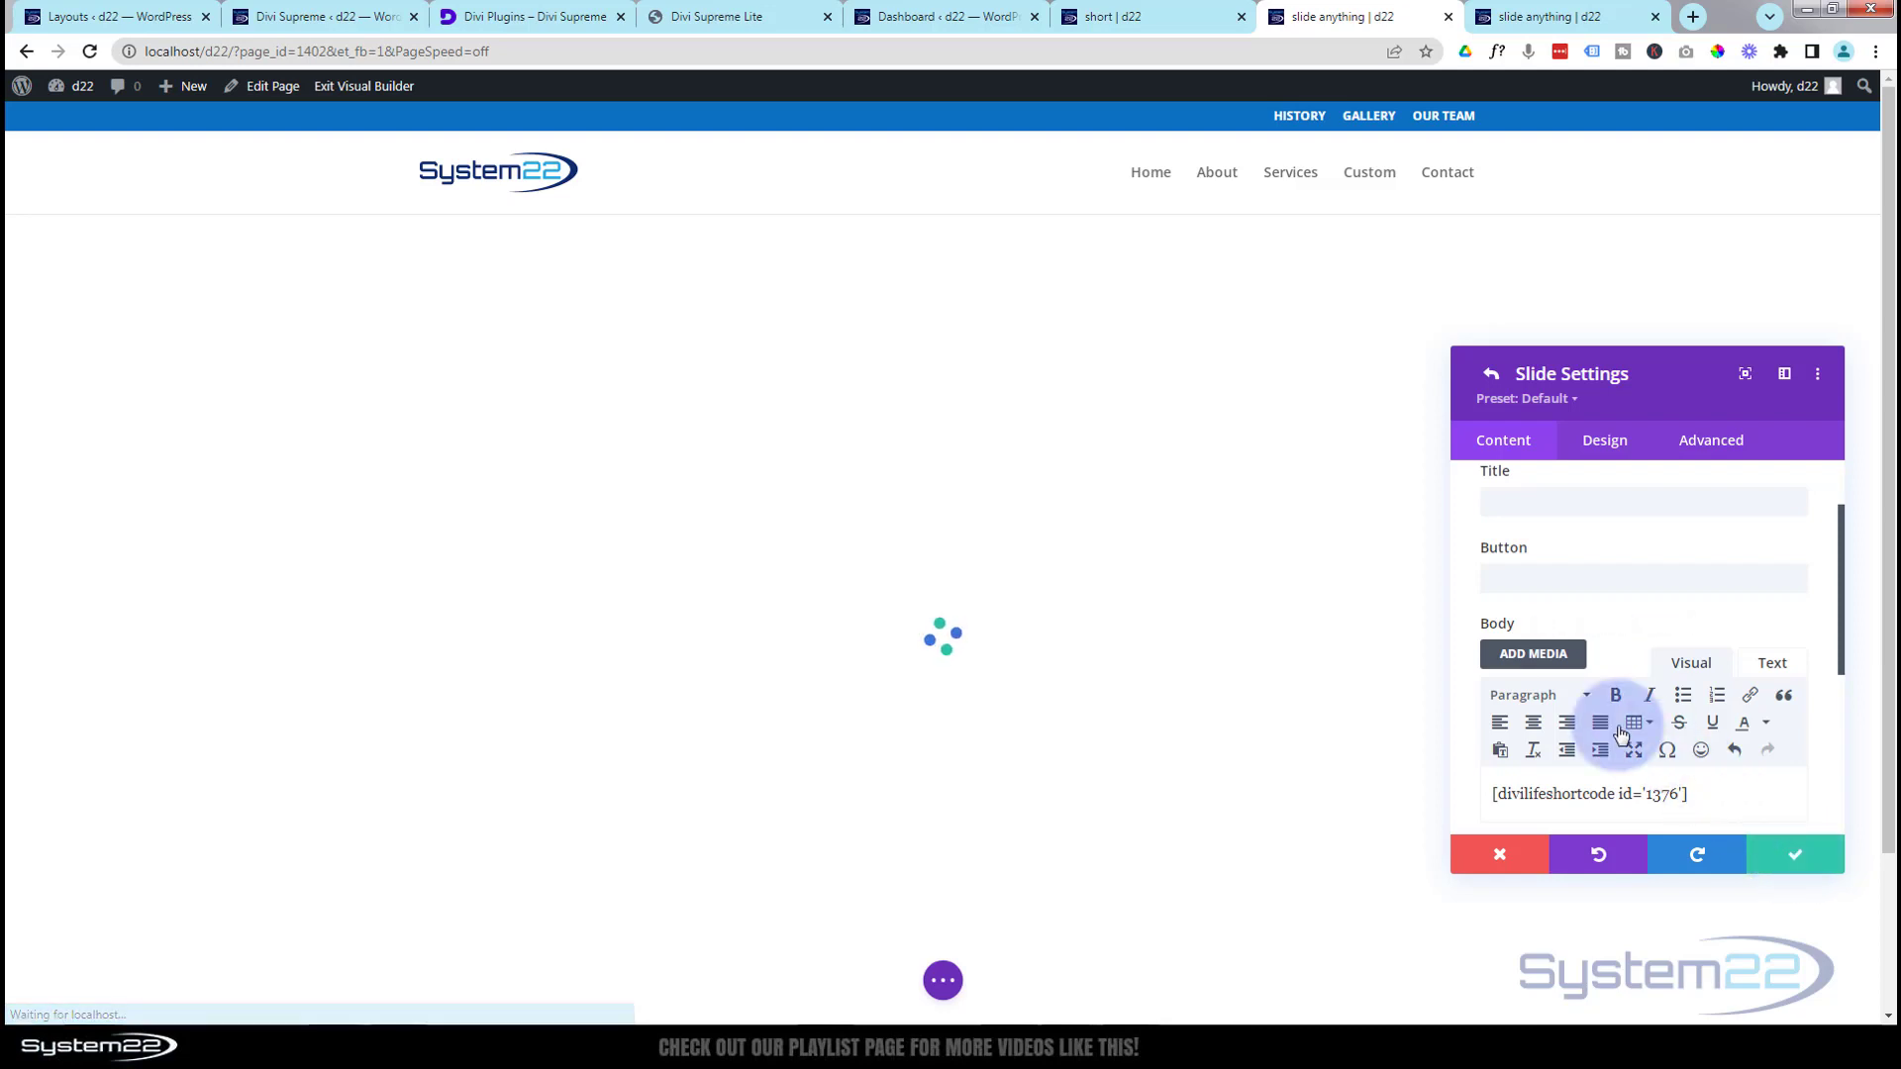
left_click(1797, 858)
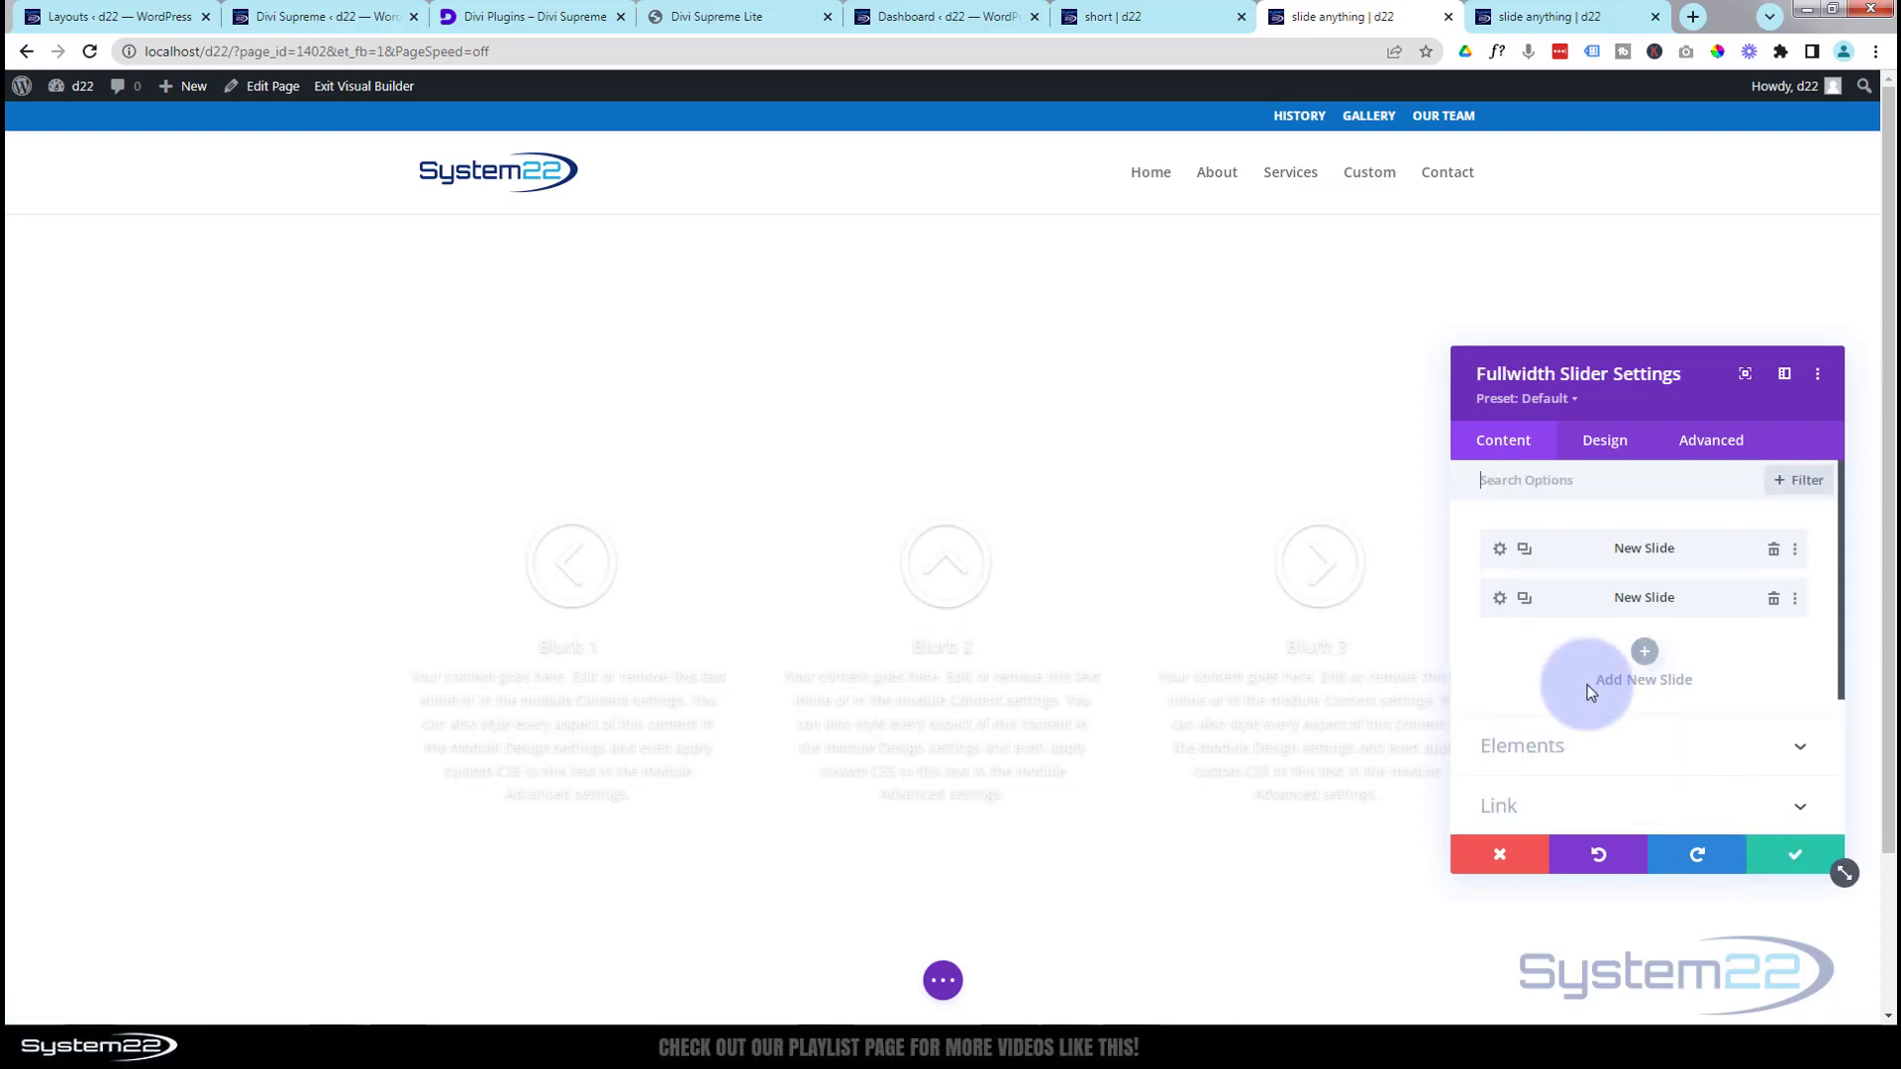
Duplicate the second slide, set the copy's body shortcode to [divilifeshortcode id='1377'] and save it.
left_click(1525, 600)
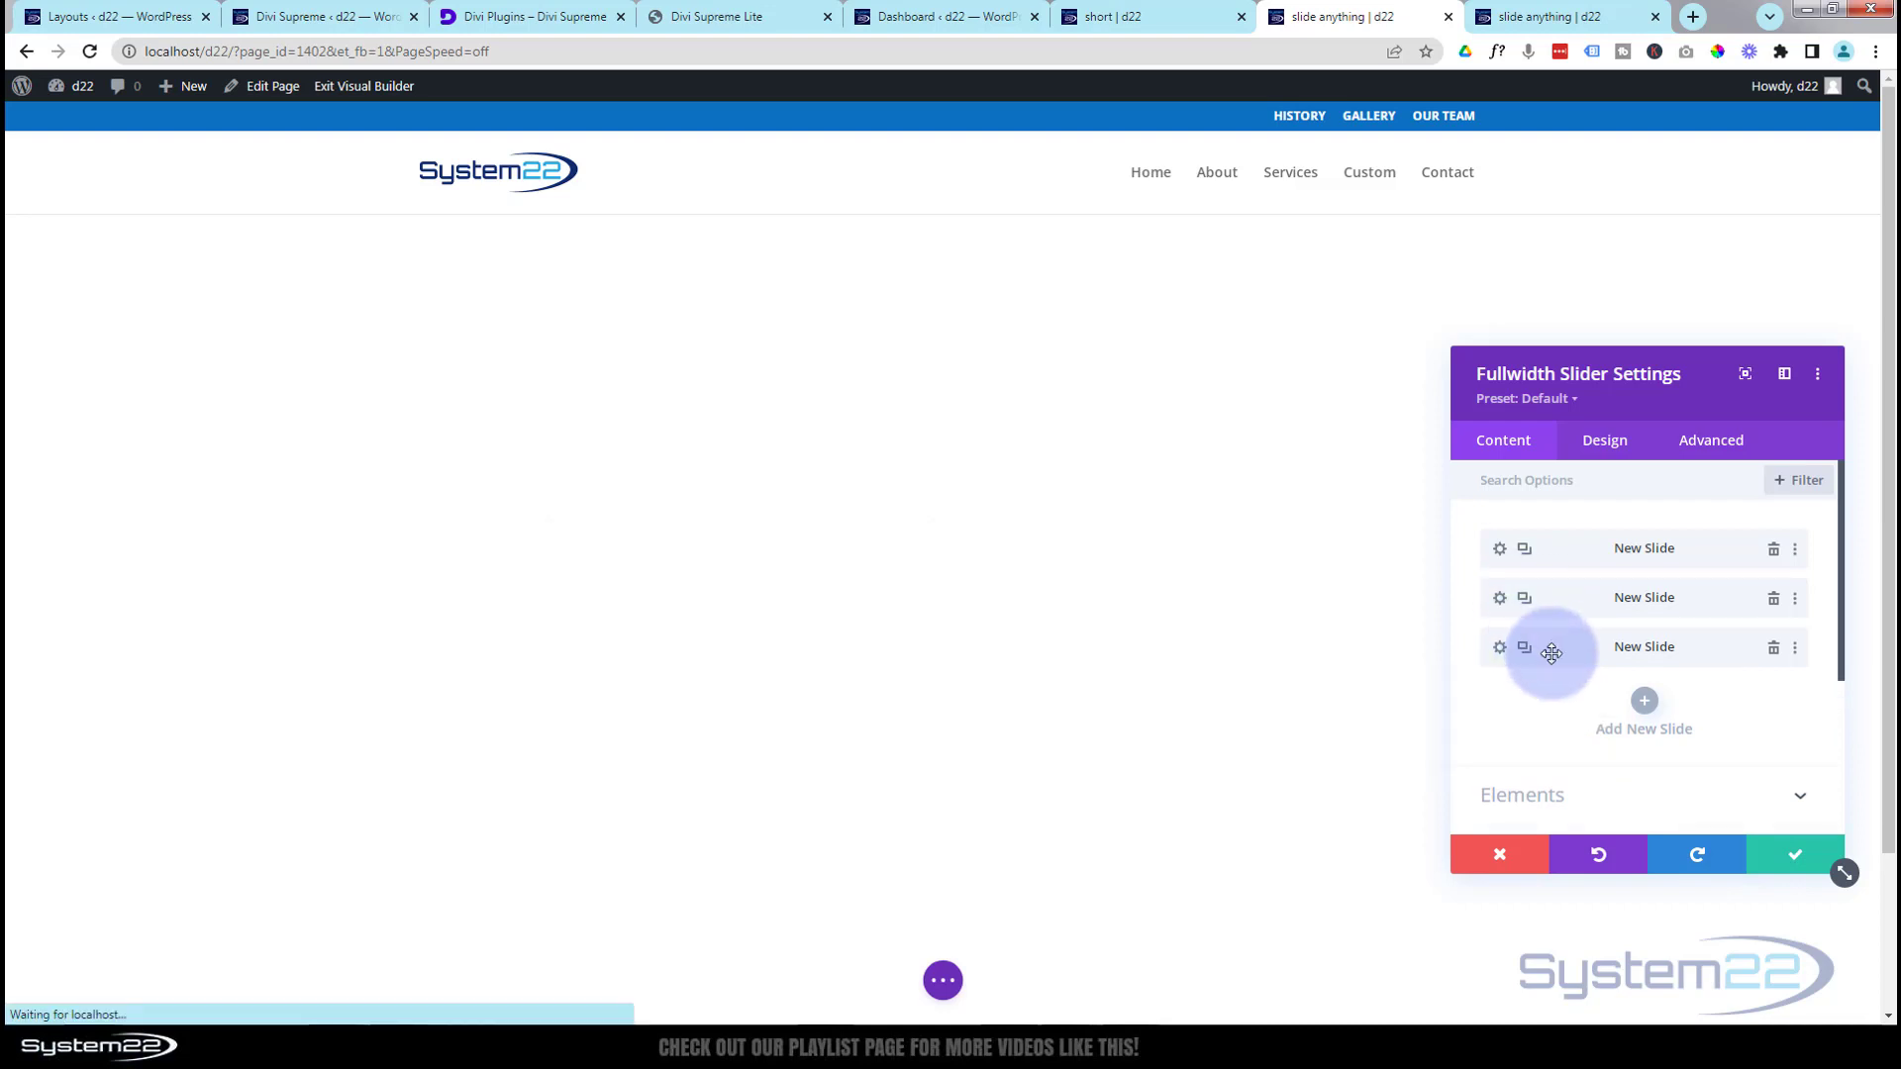
left_click(1499, 648)
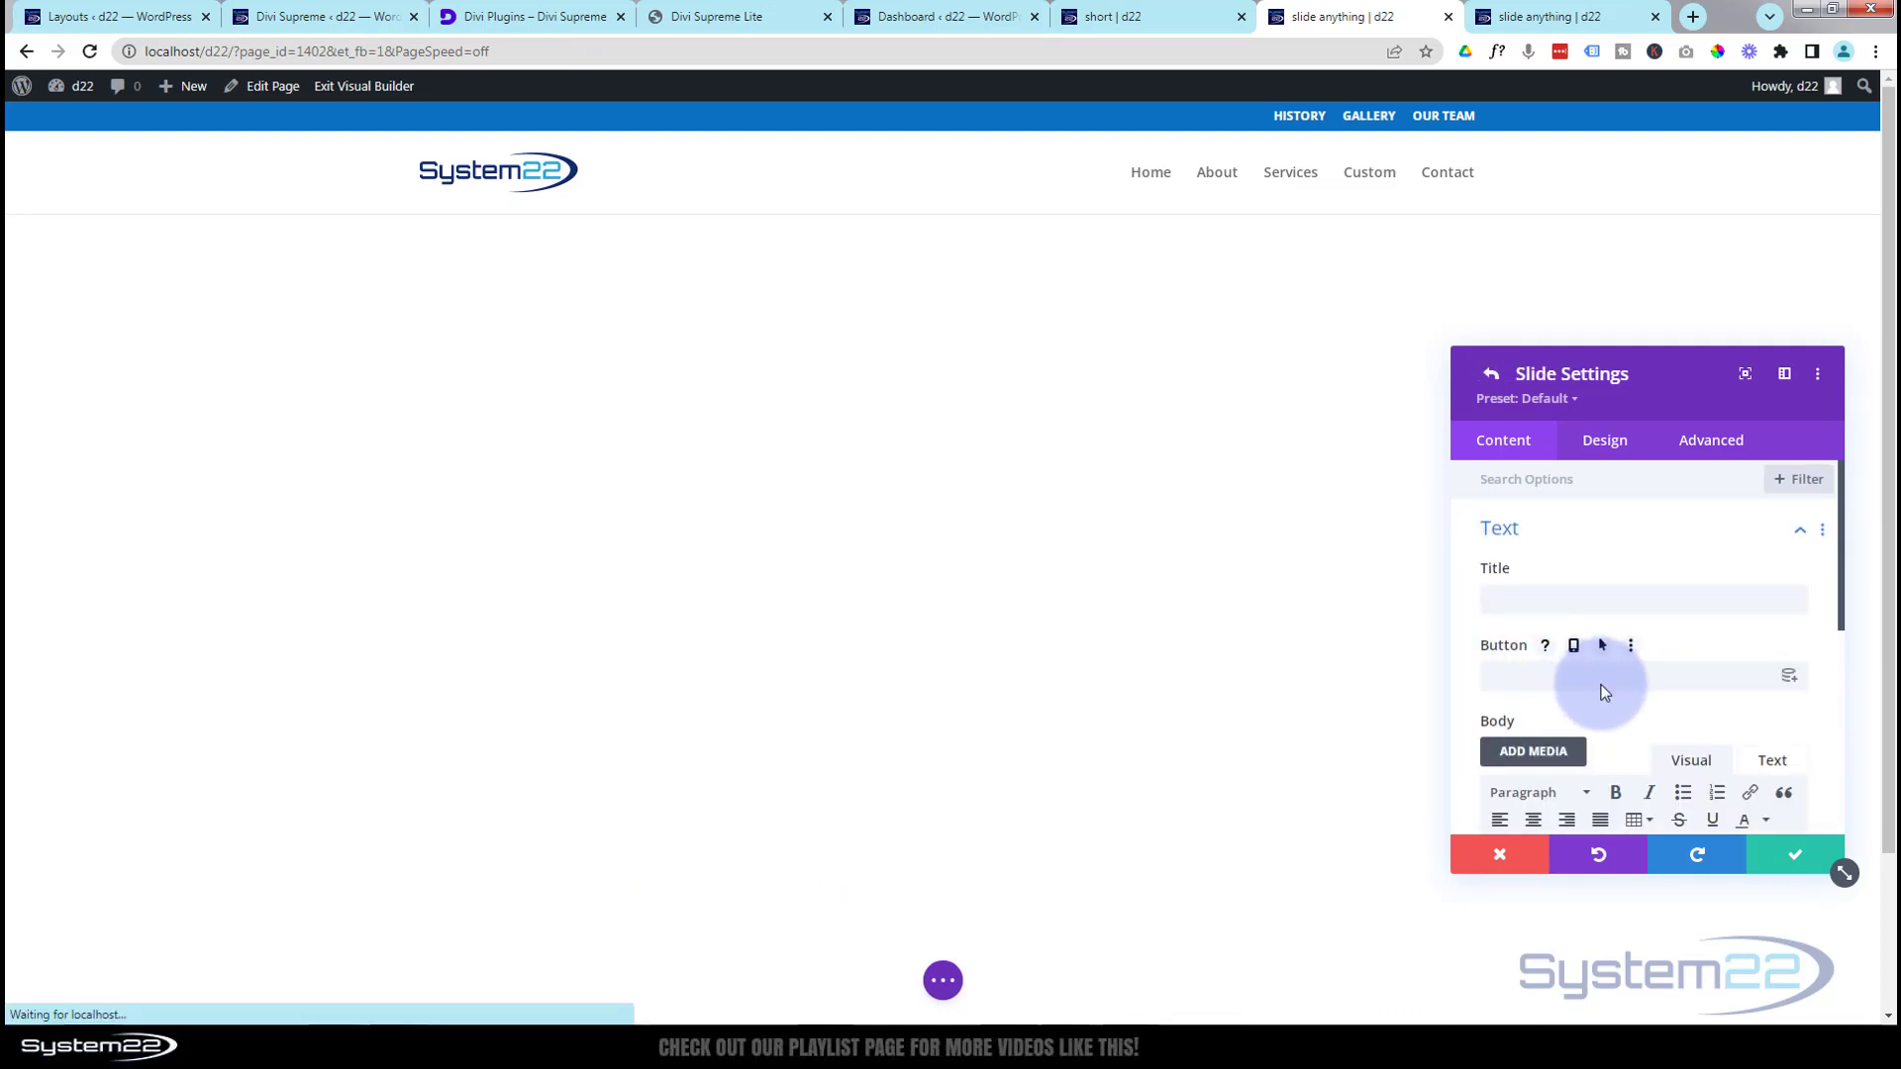
scroll(1614, 683, "down", 2)
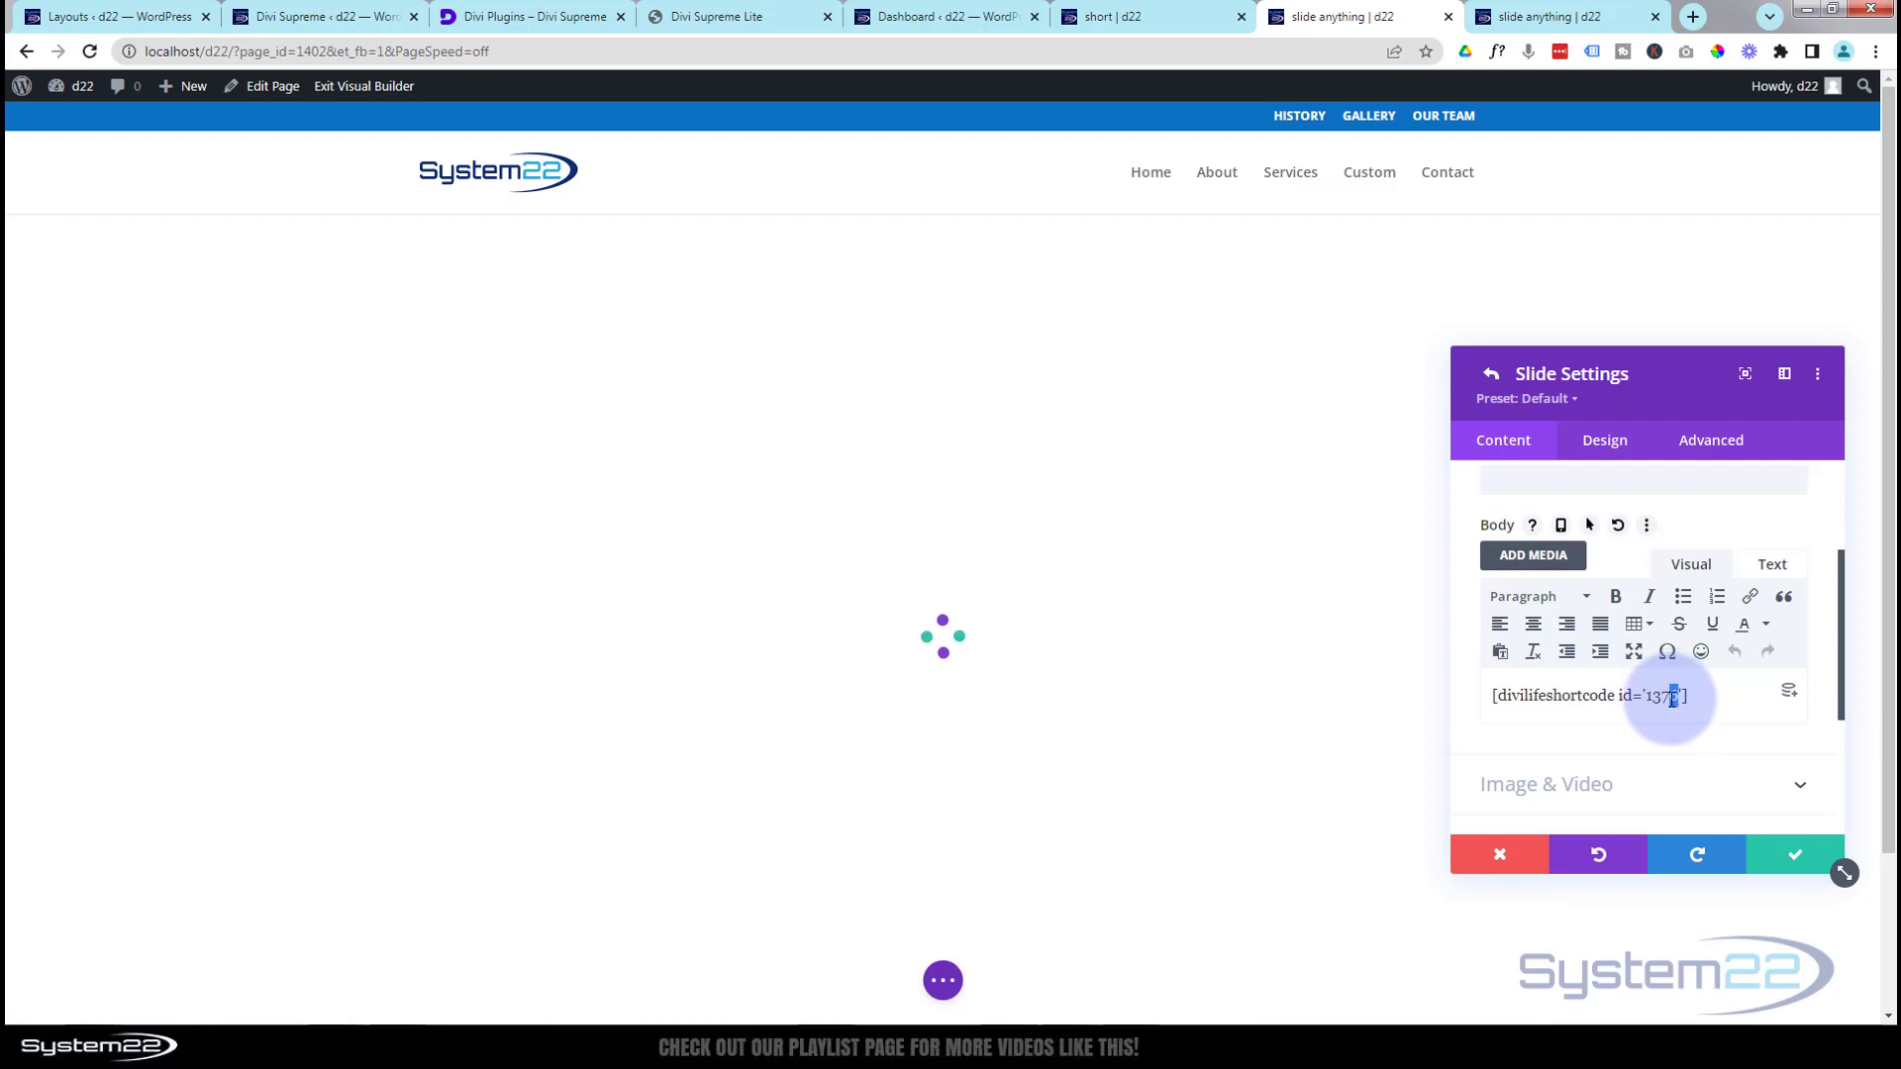
type("7")
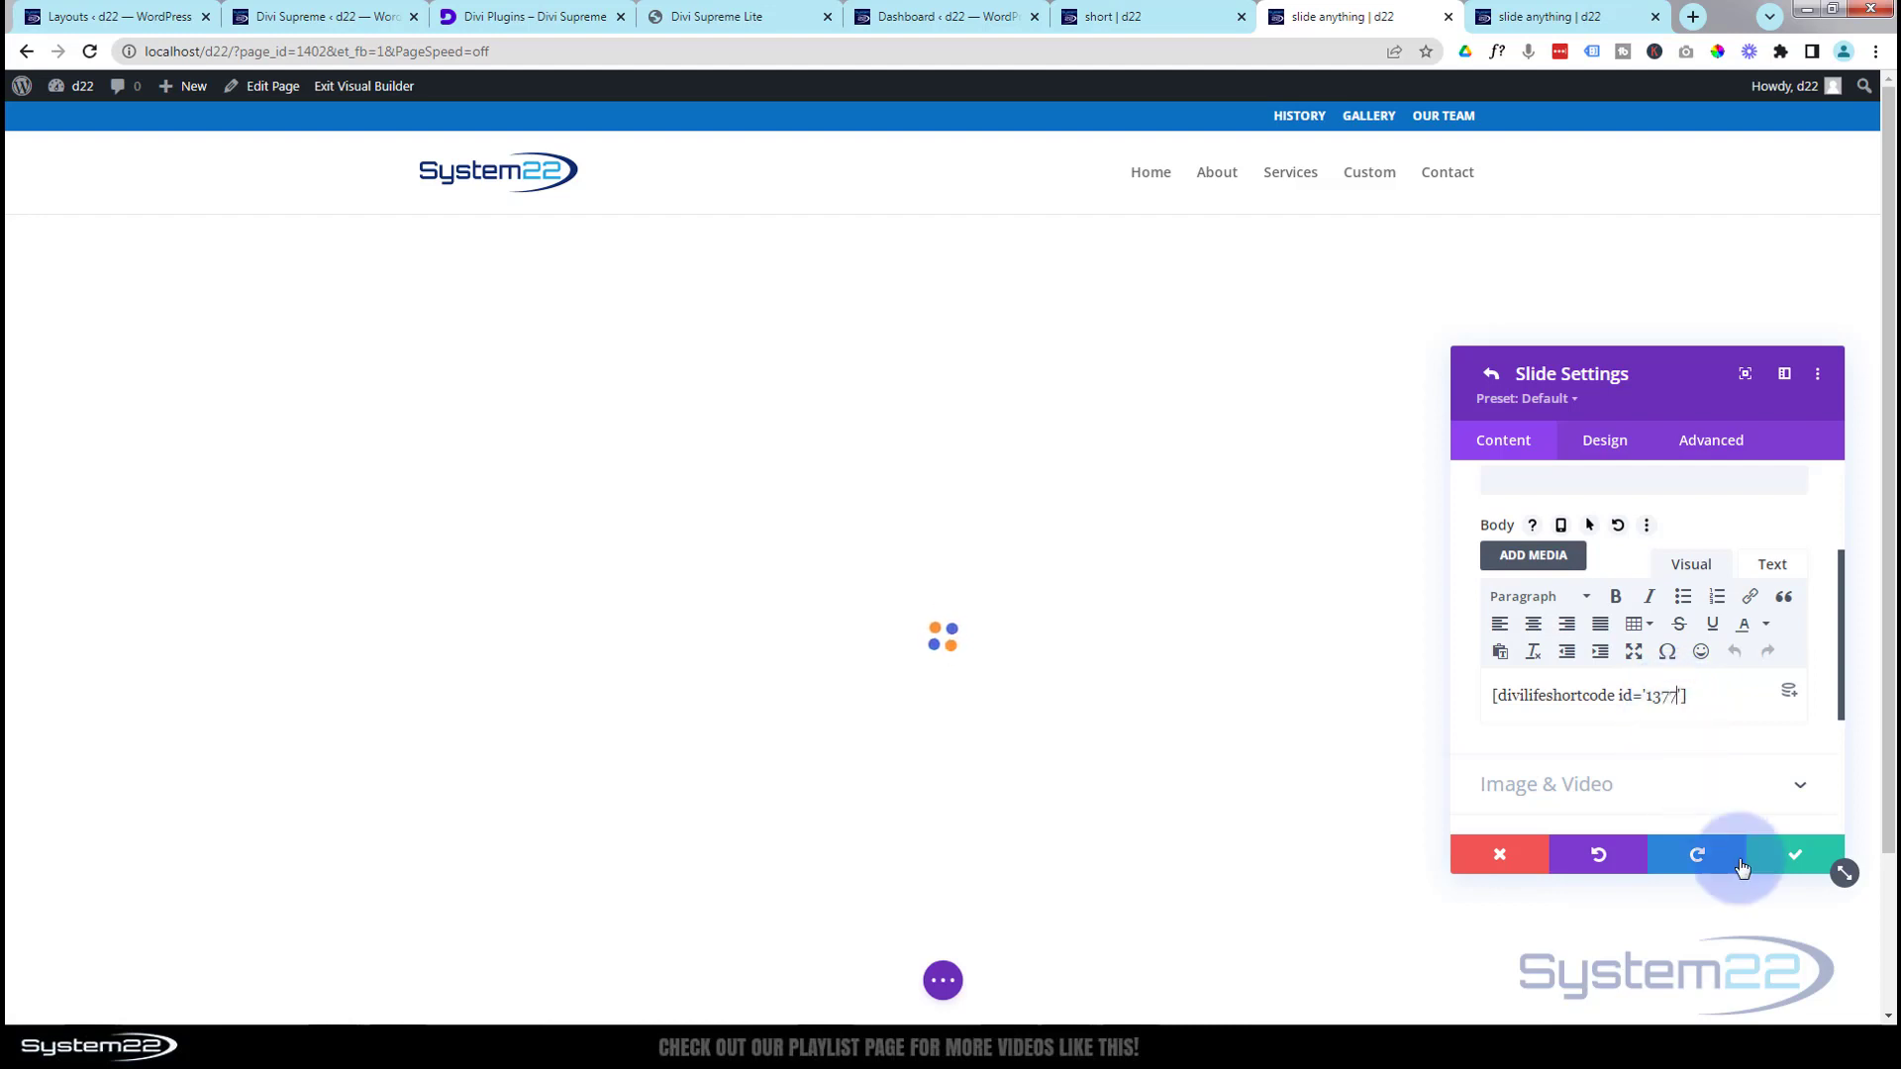
left_click(1790, 862)
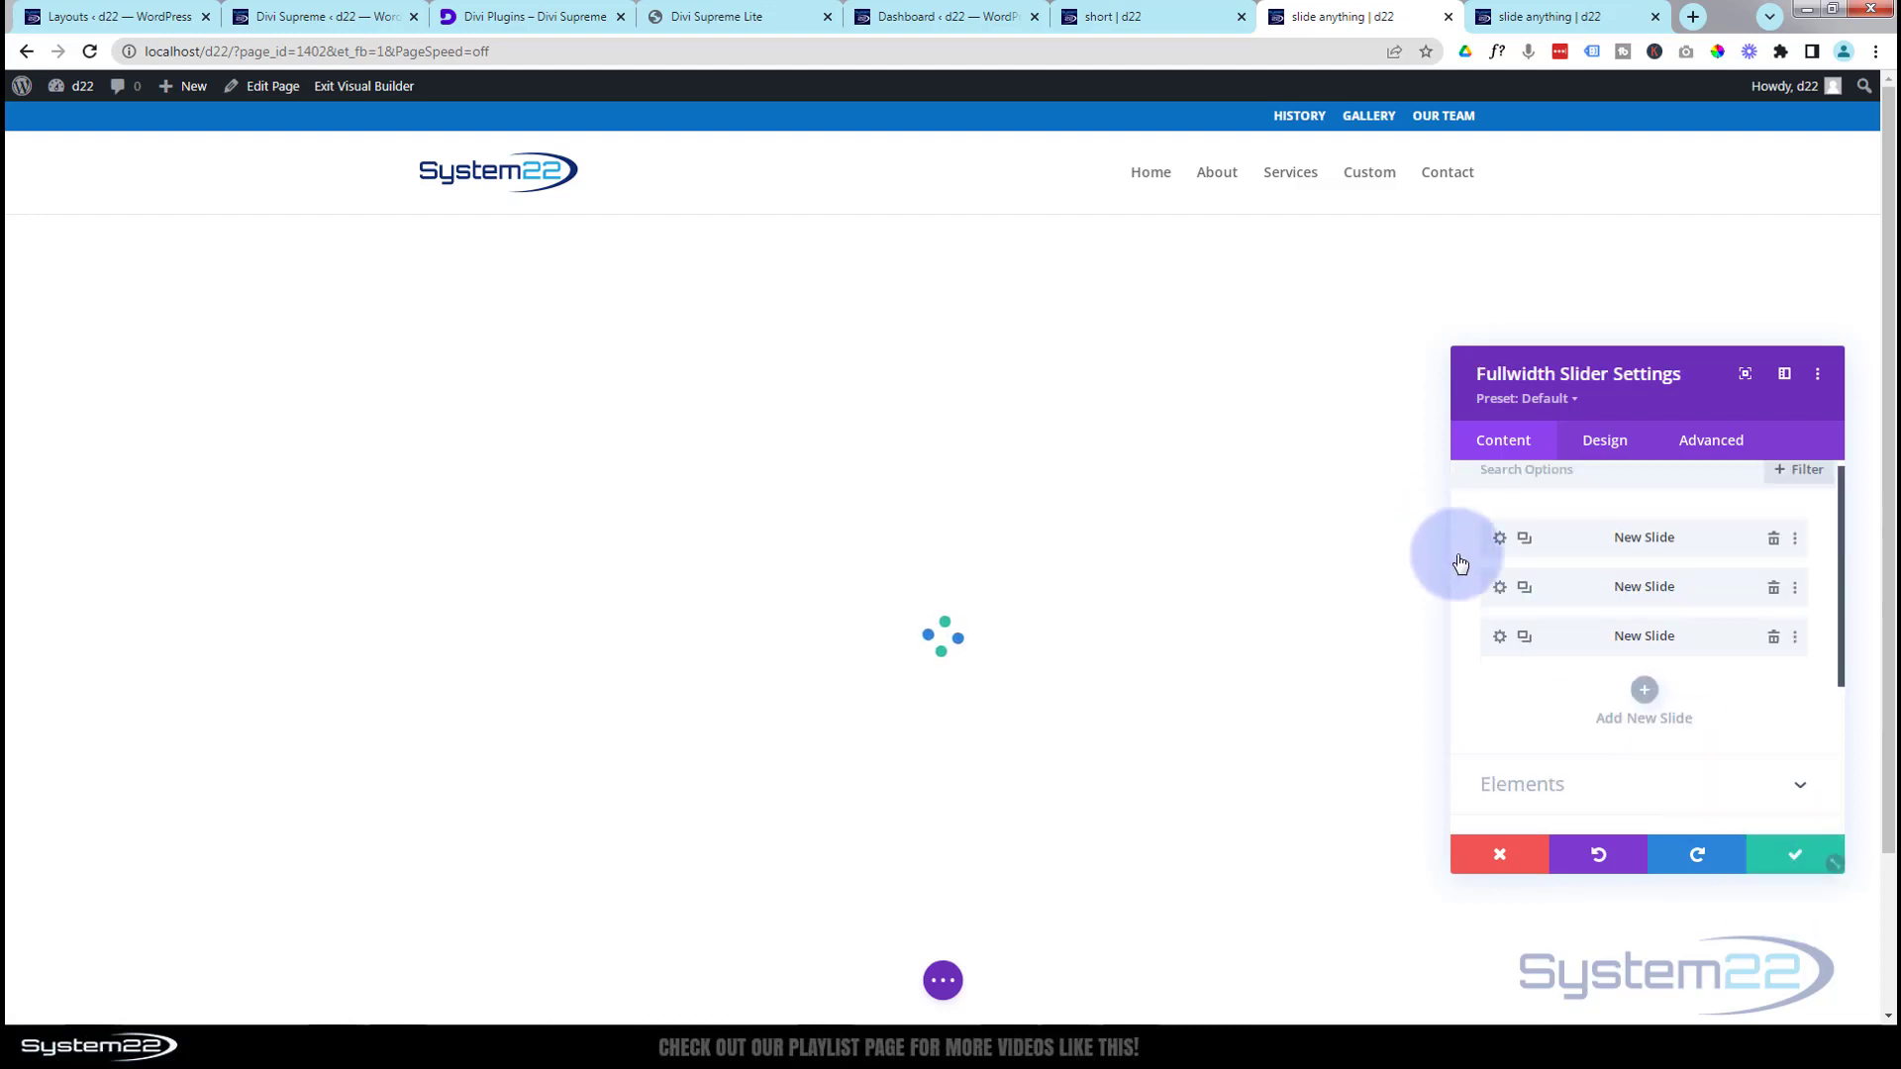
Duplicate the third slide, set the copy's body shortcode to [divilifeshortcode id='1378'] and save it.
left_click(1525, 637)
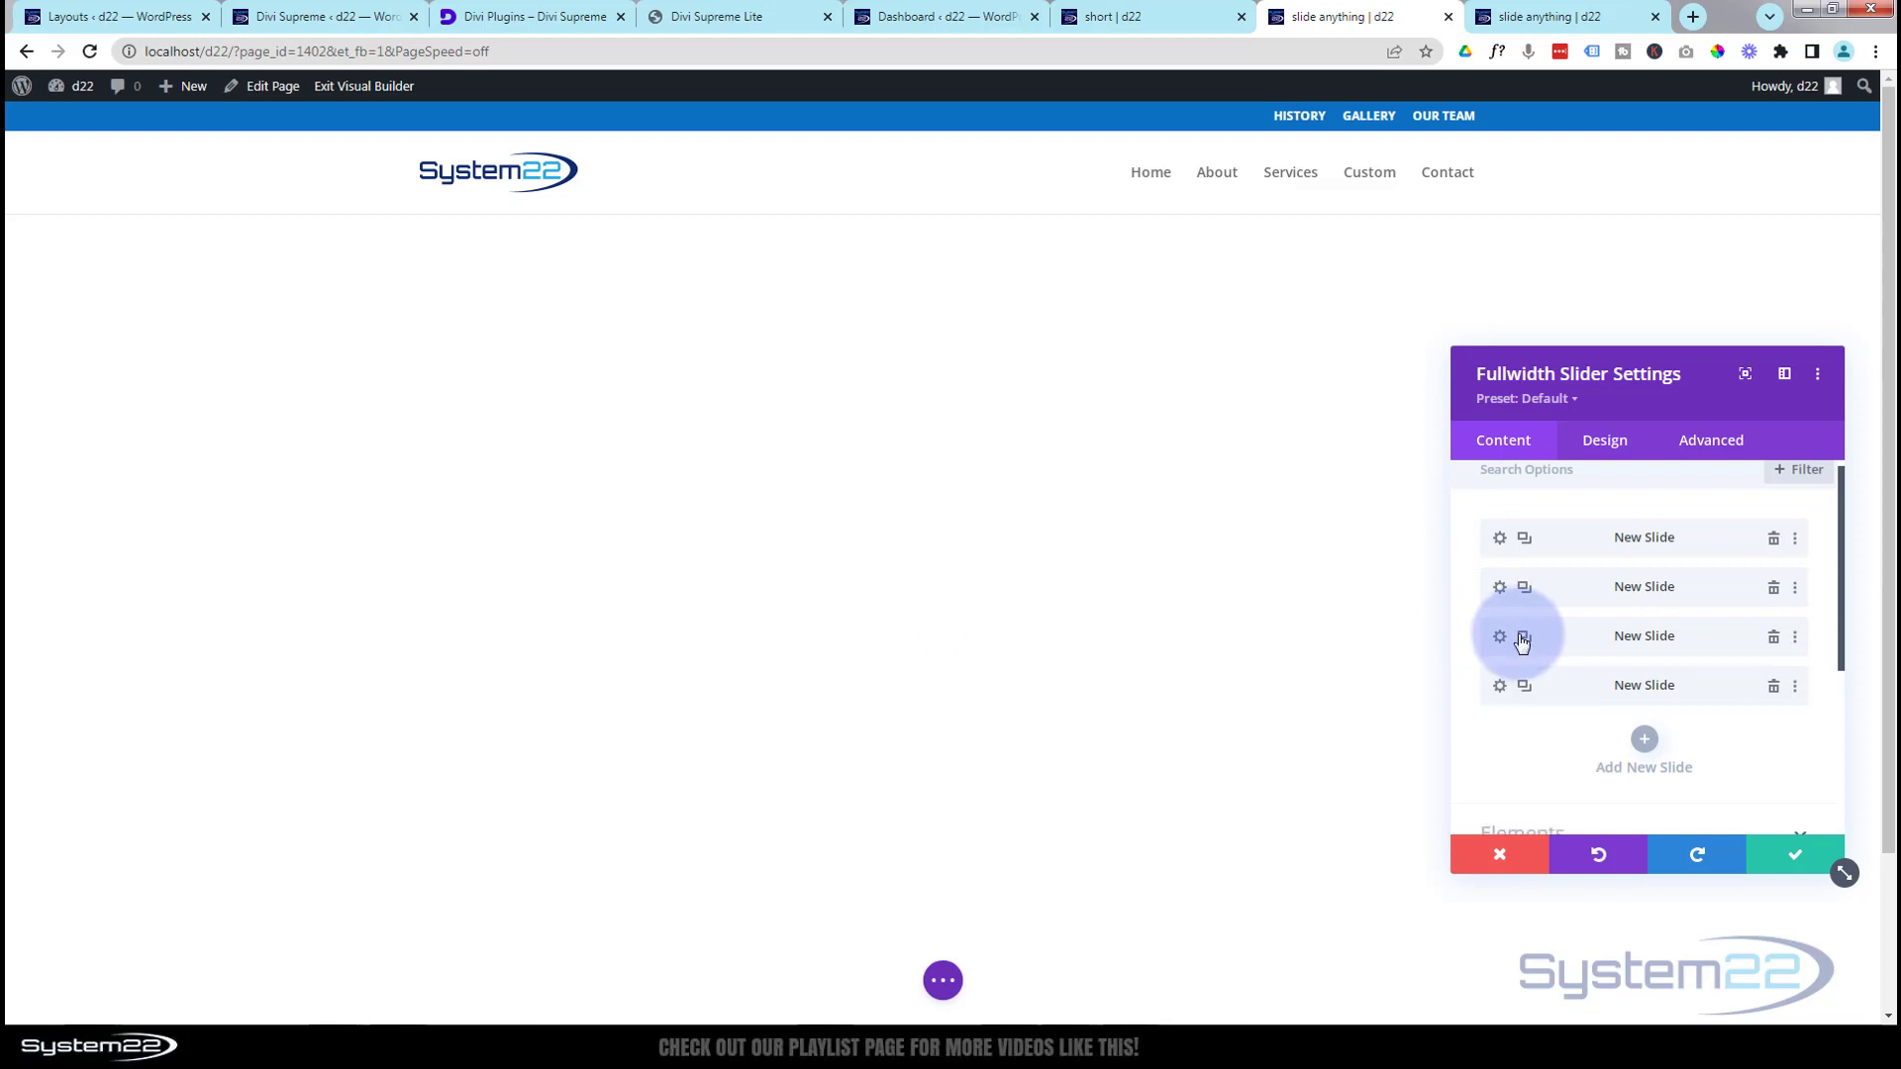
left_click(1500, 687)
scroll(1584, 713, "down", 3)
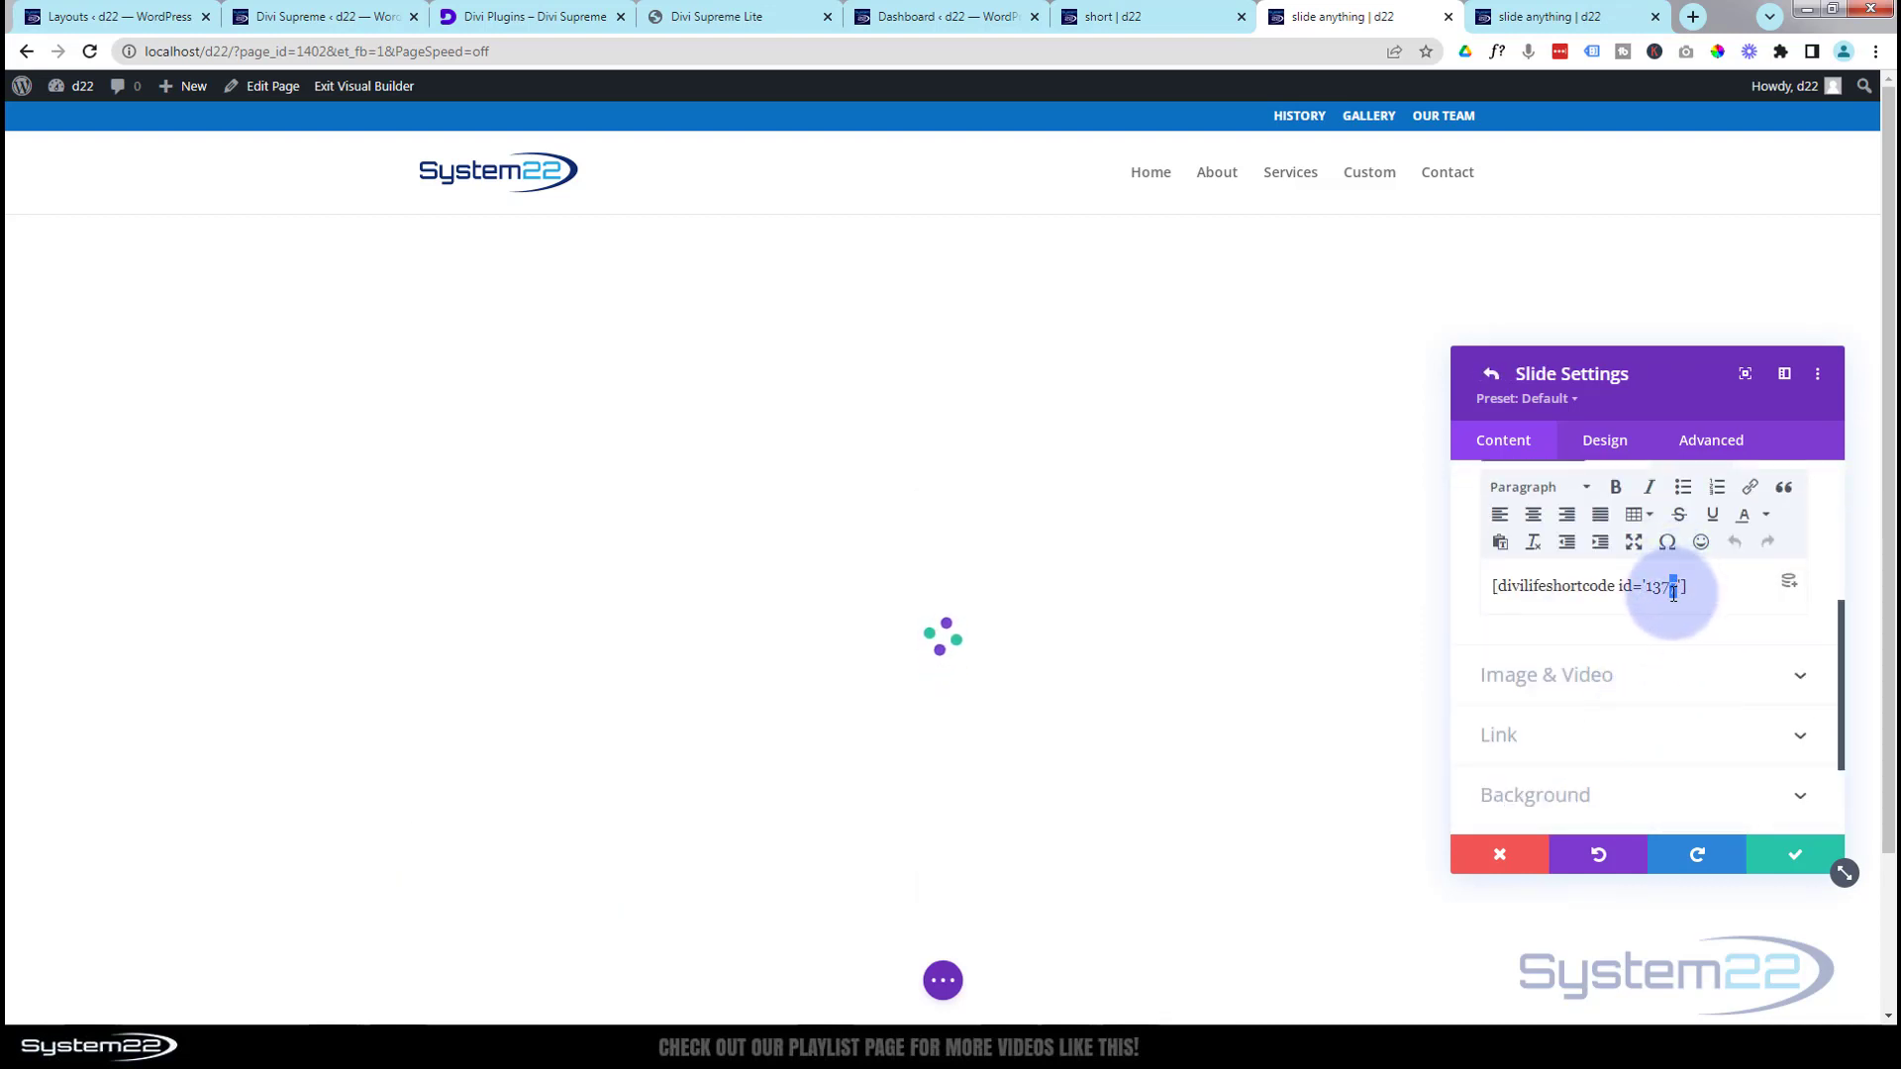
type("8")
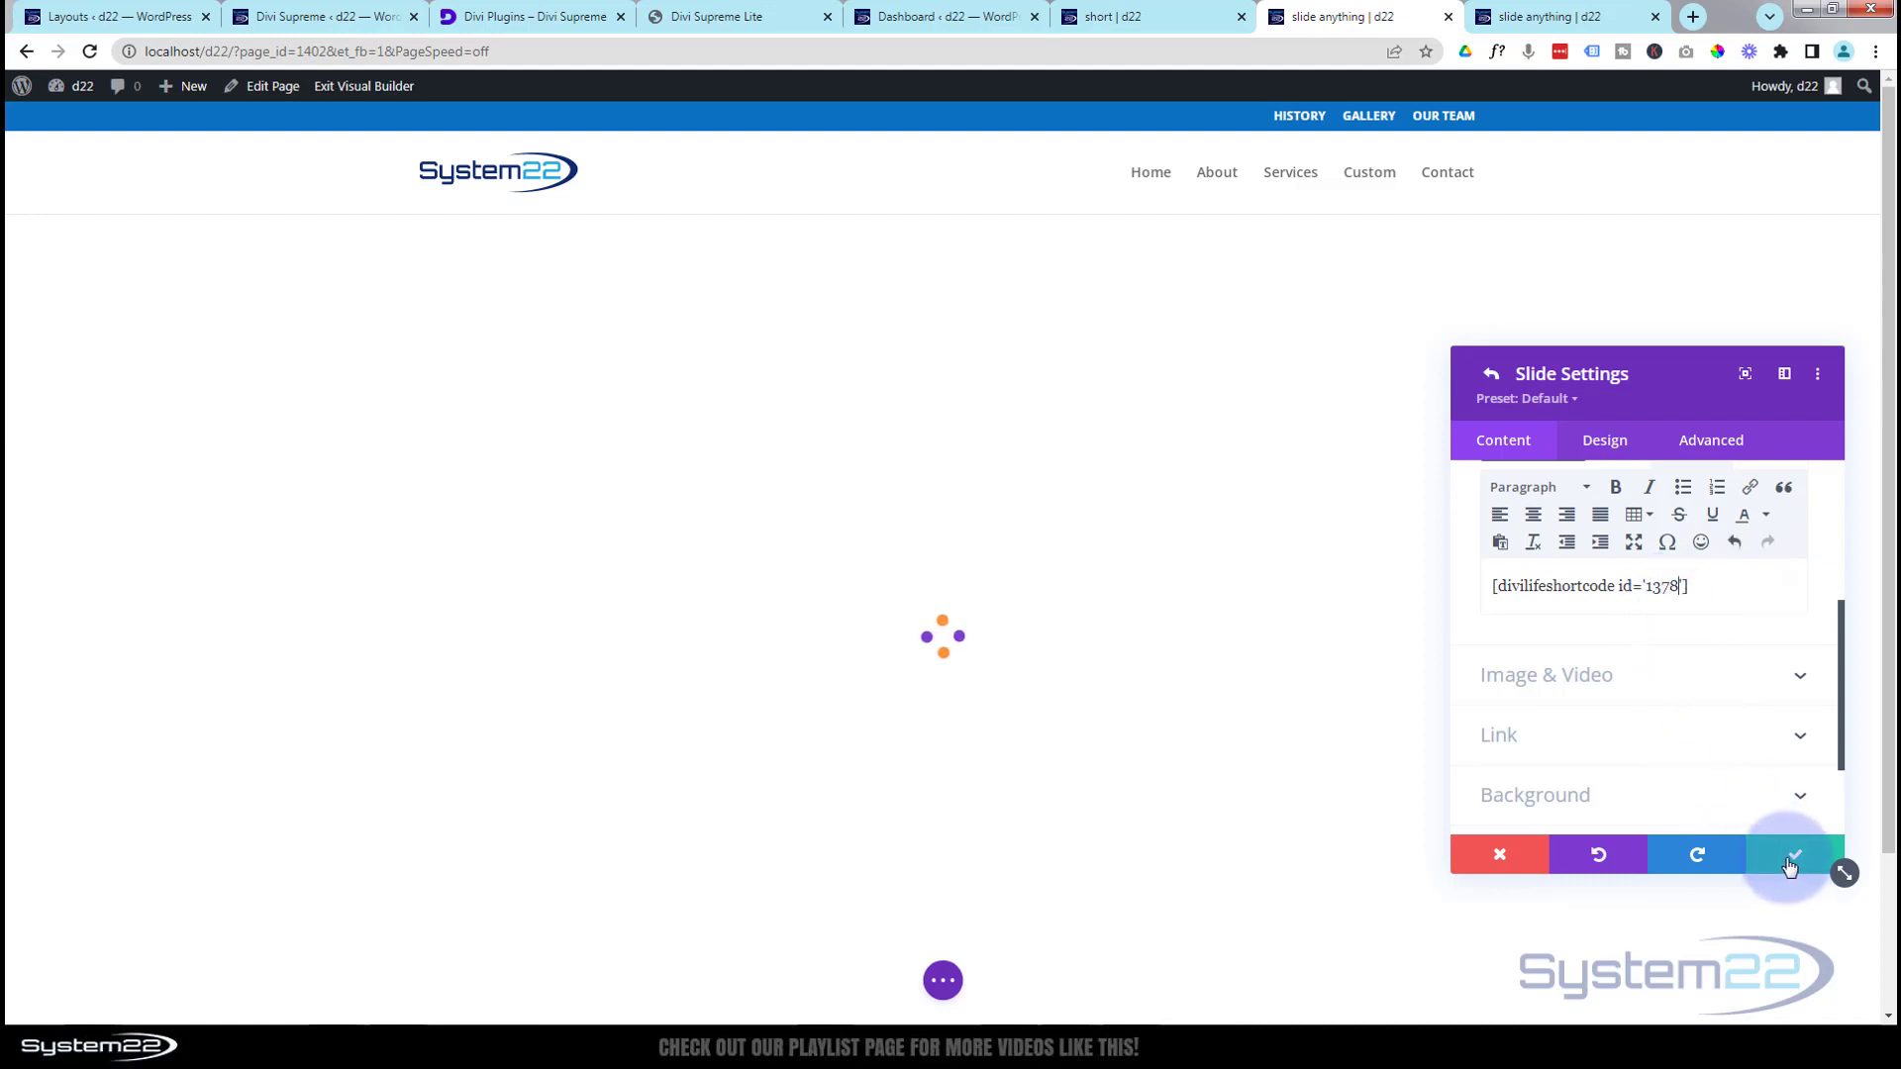
left_click(1791, 861)
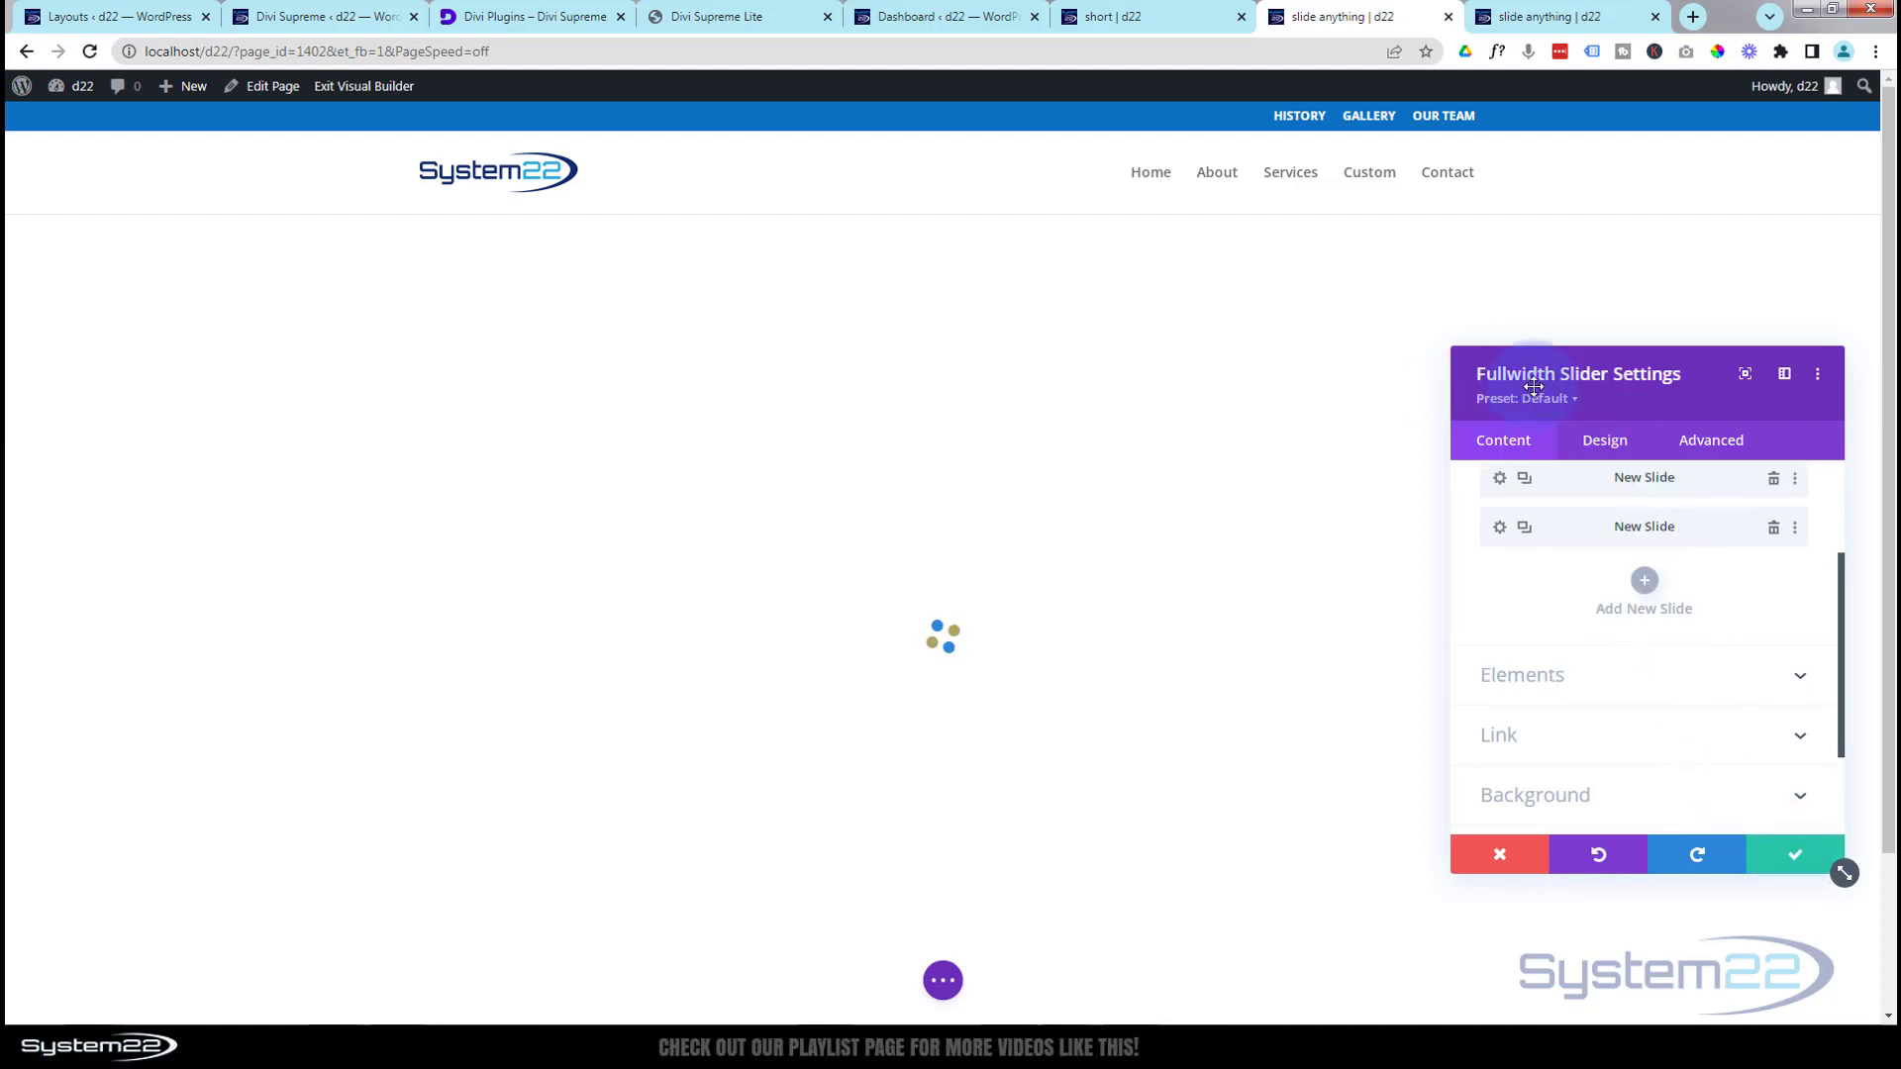
Duplicate the fourth slide, set the copy's body shortcode to [divilifeshortcode id='1379'] and save it.
left_click(1527, 550)
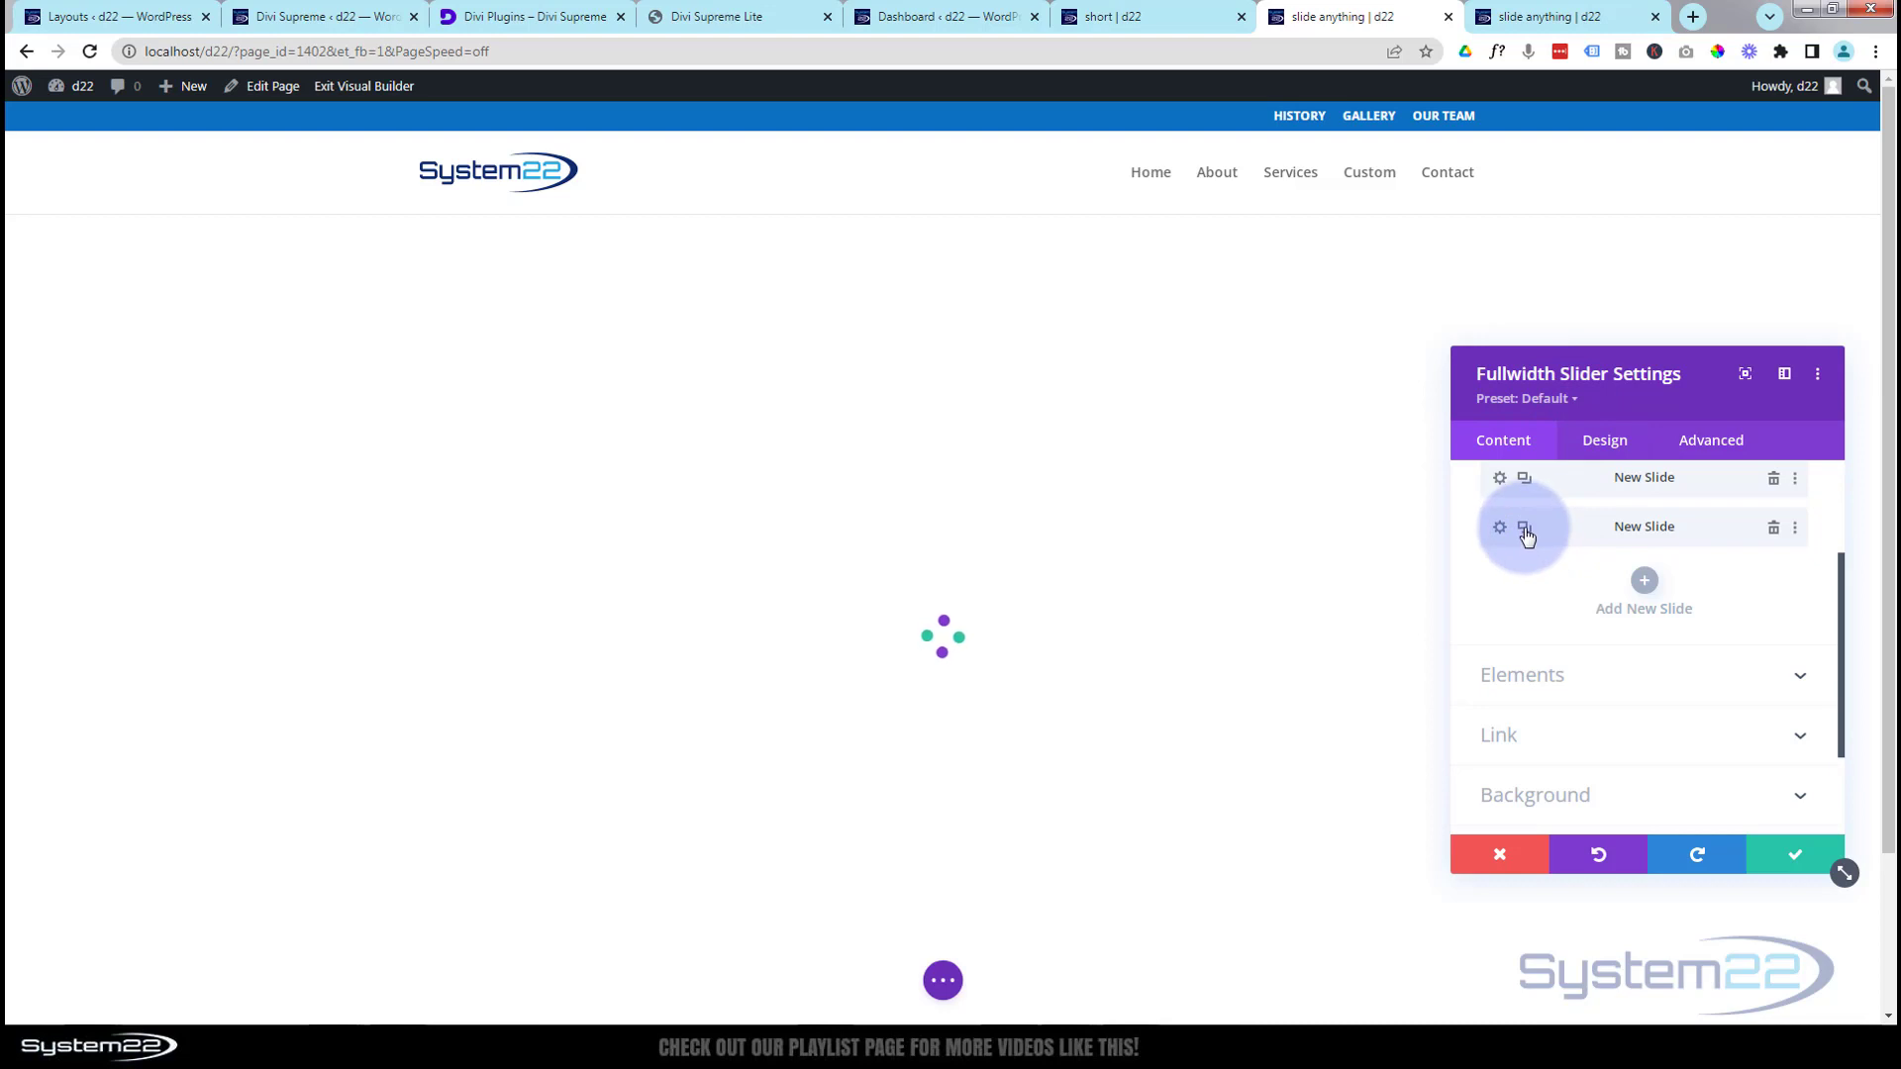
left_click(1525, 529)
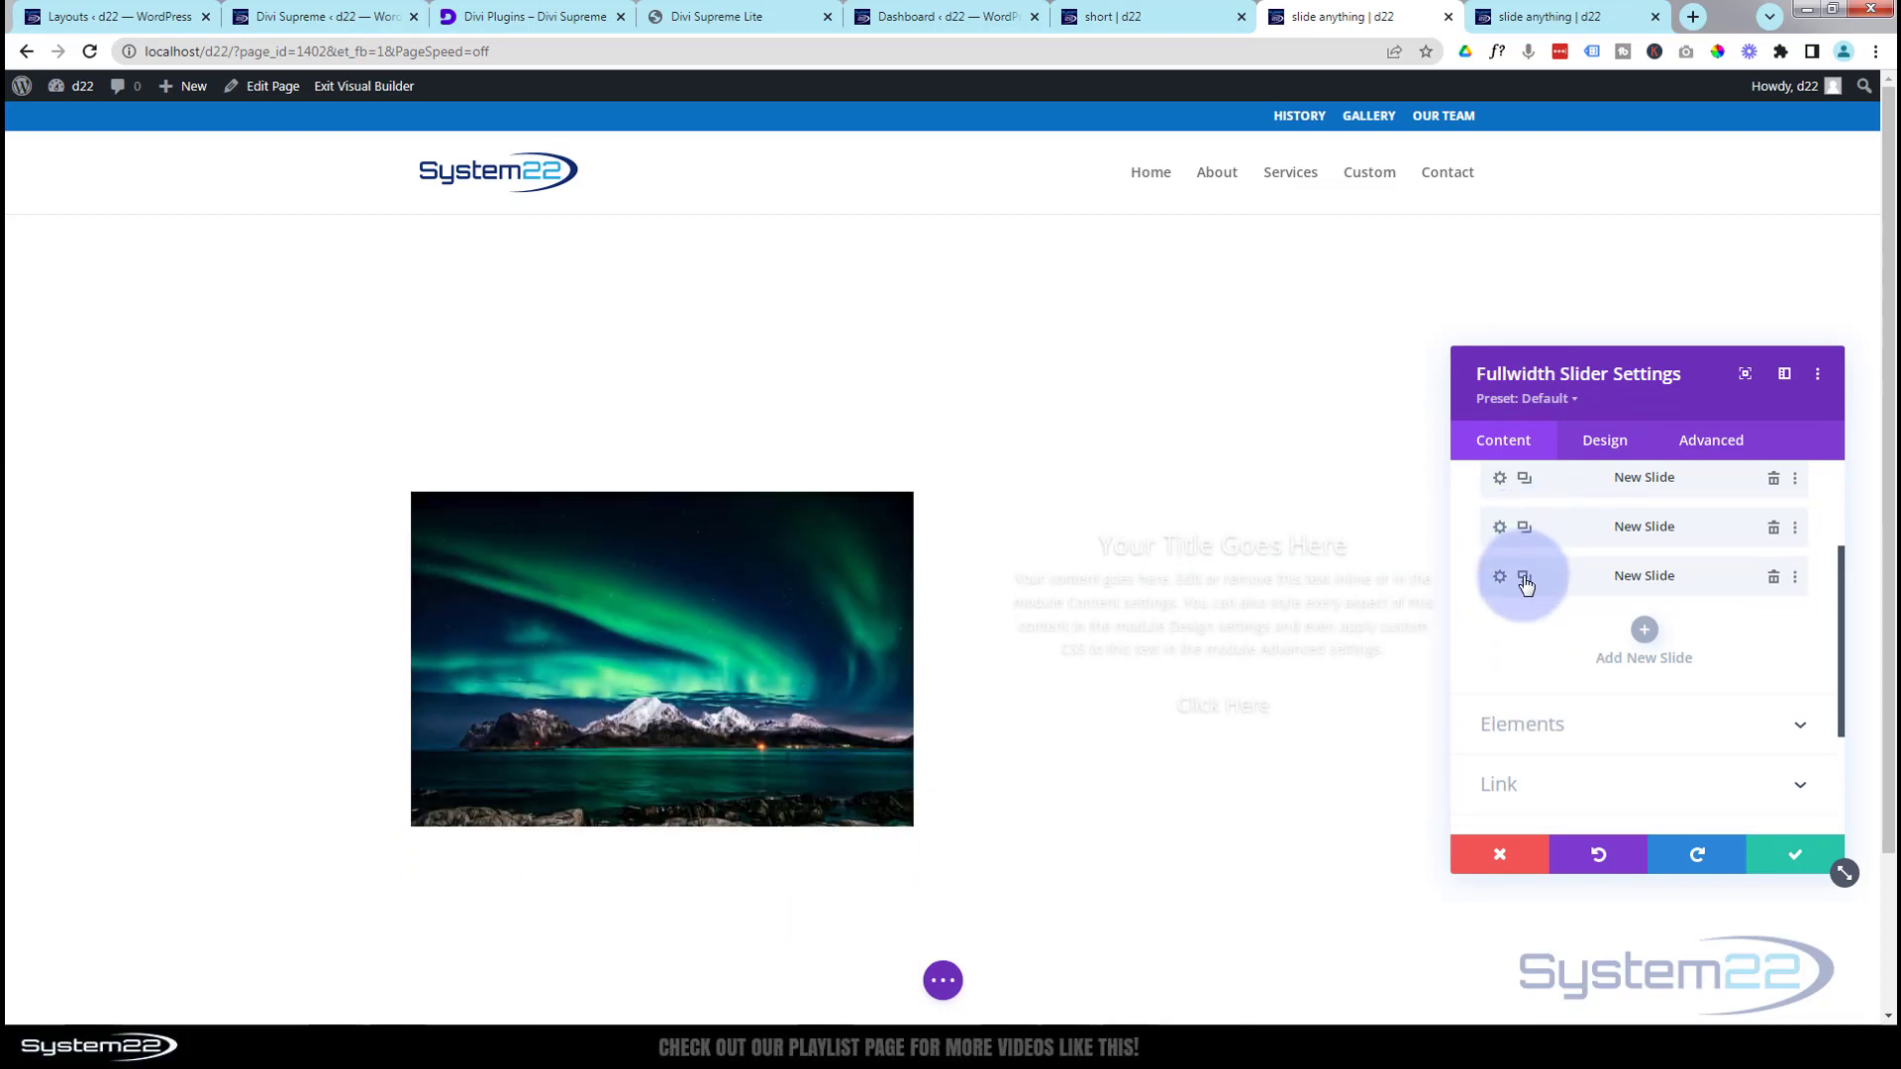
left_click(1500, 580)
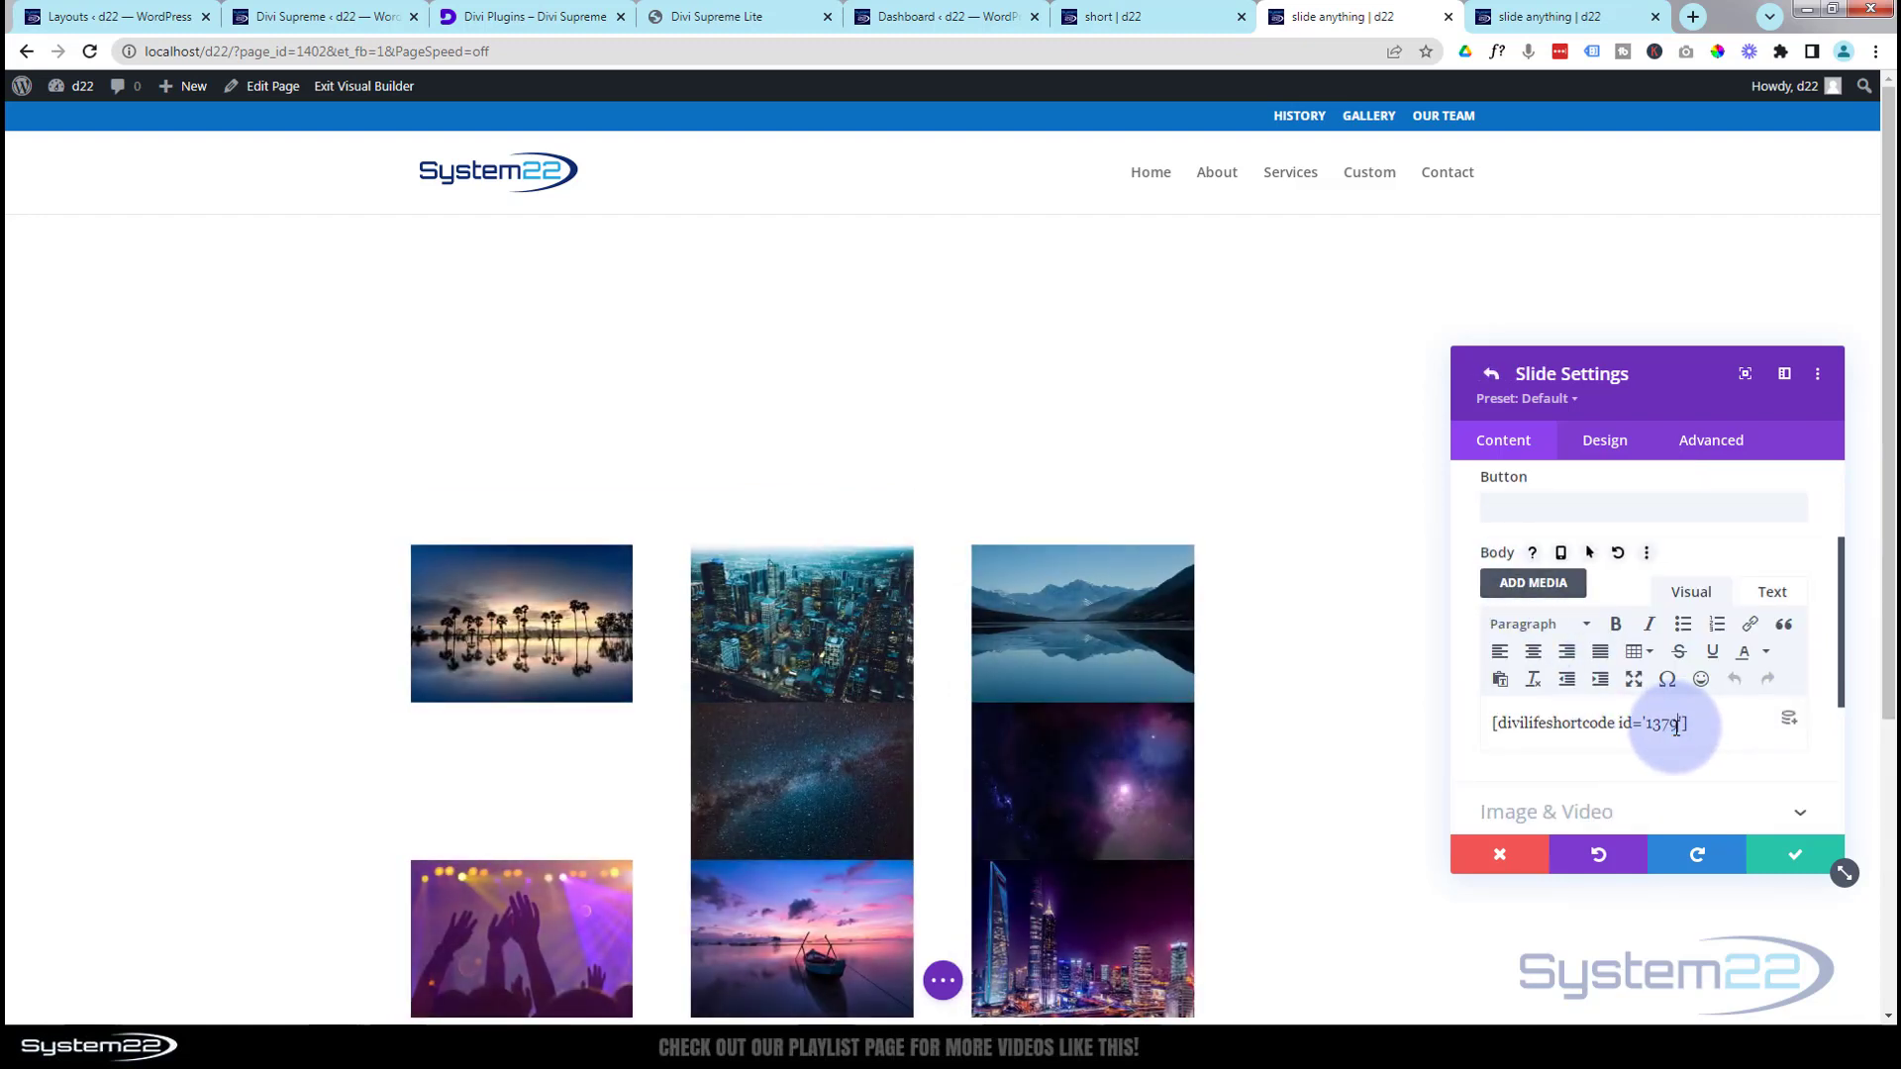
type("9")
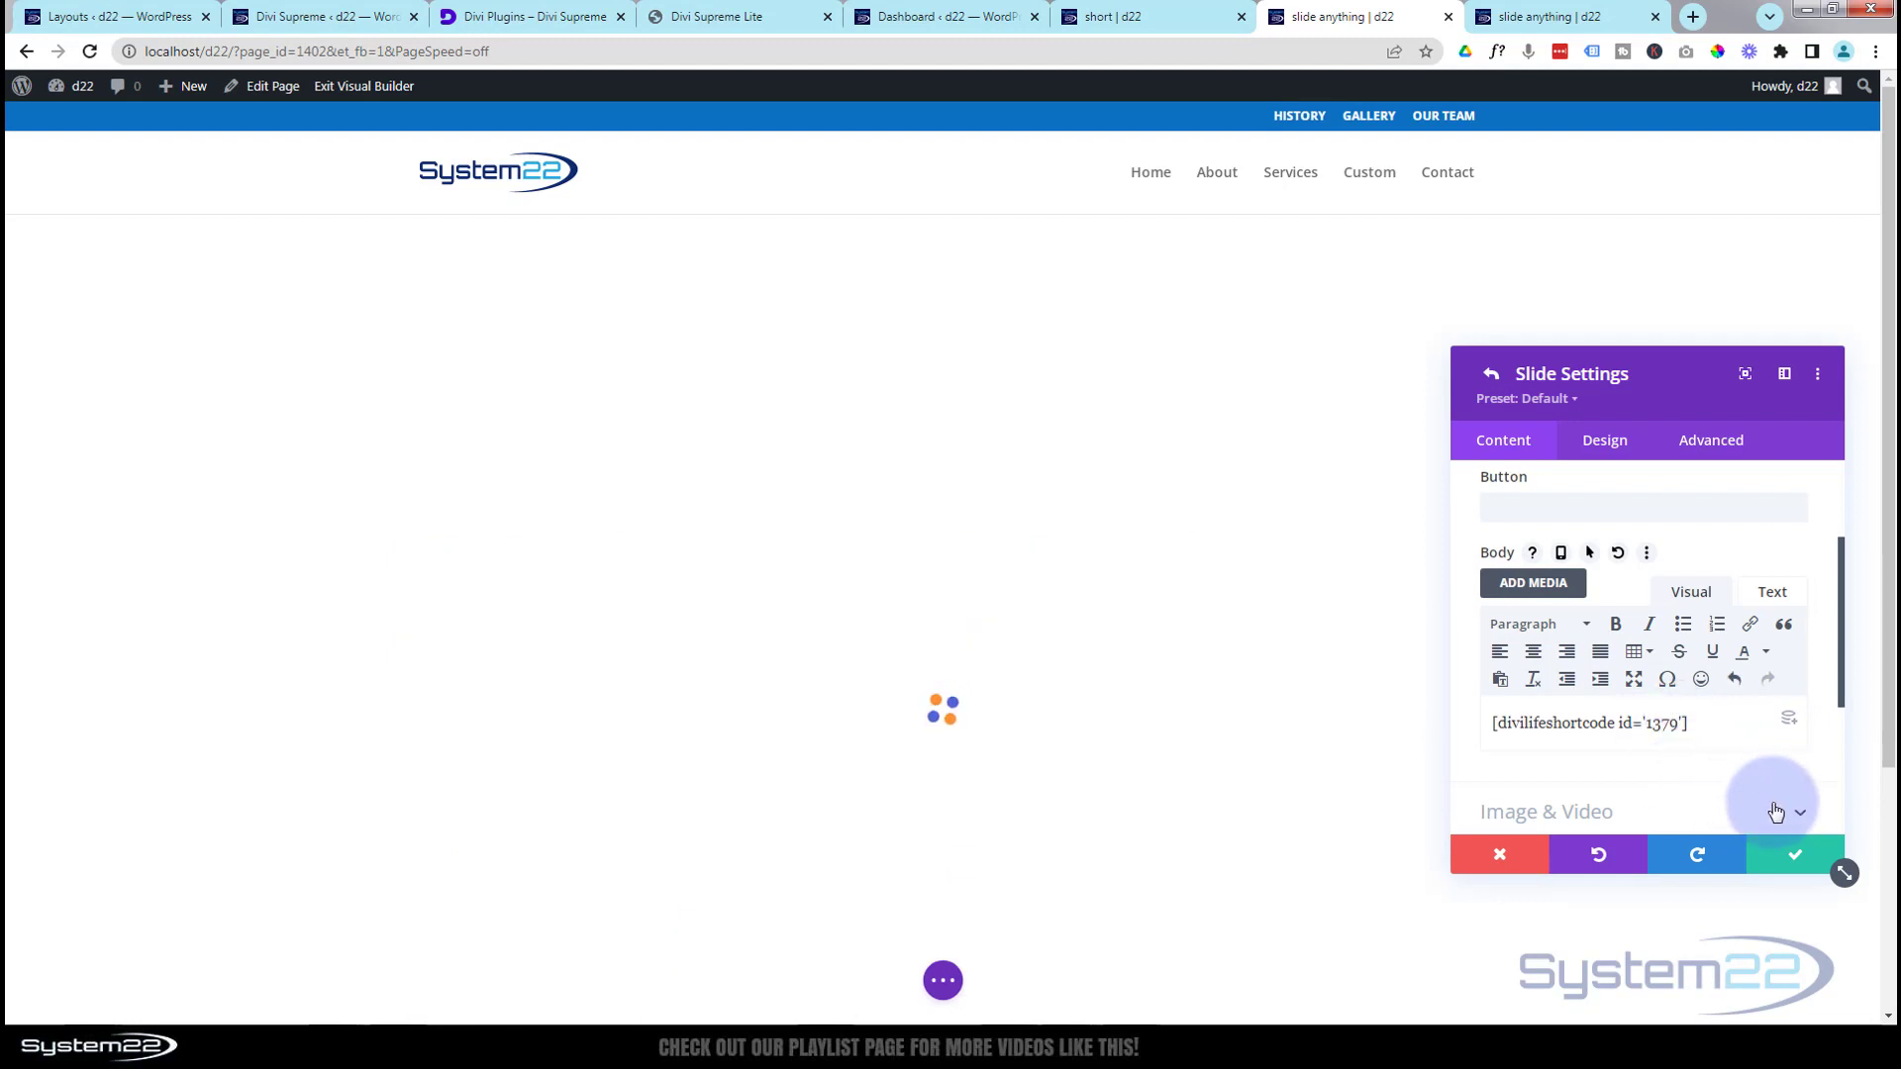
left_click(1785, 857)
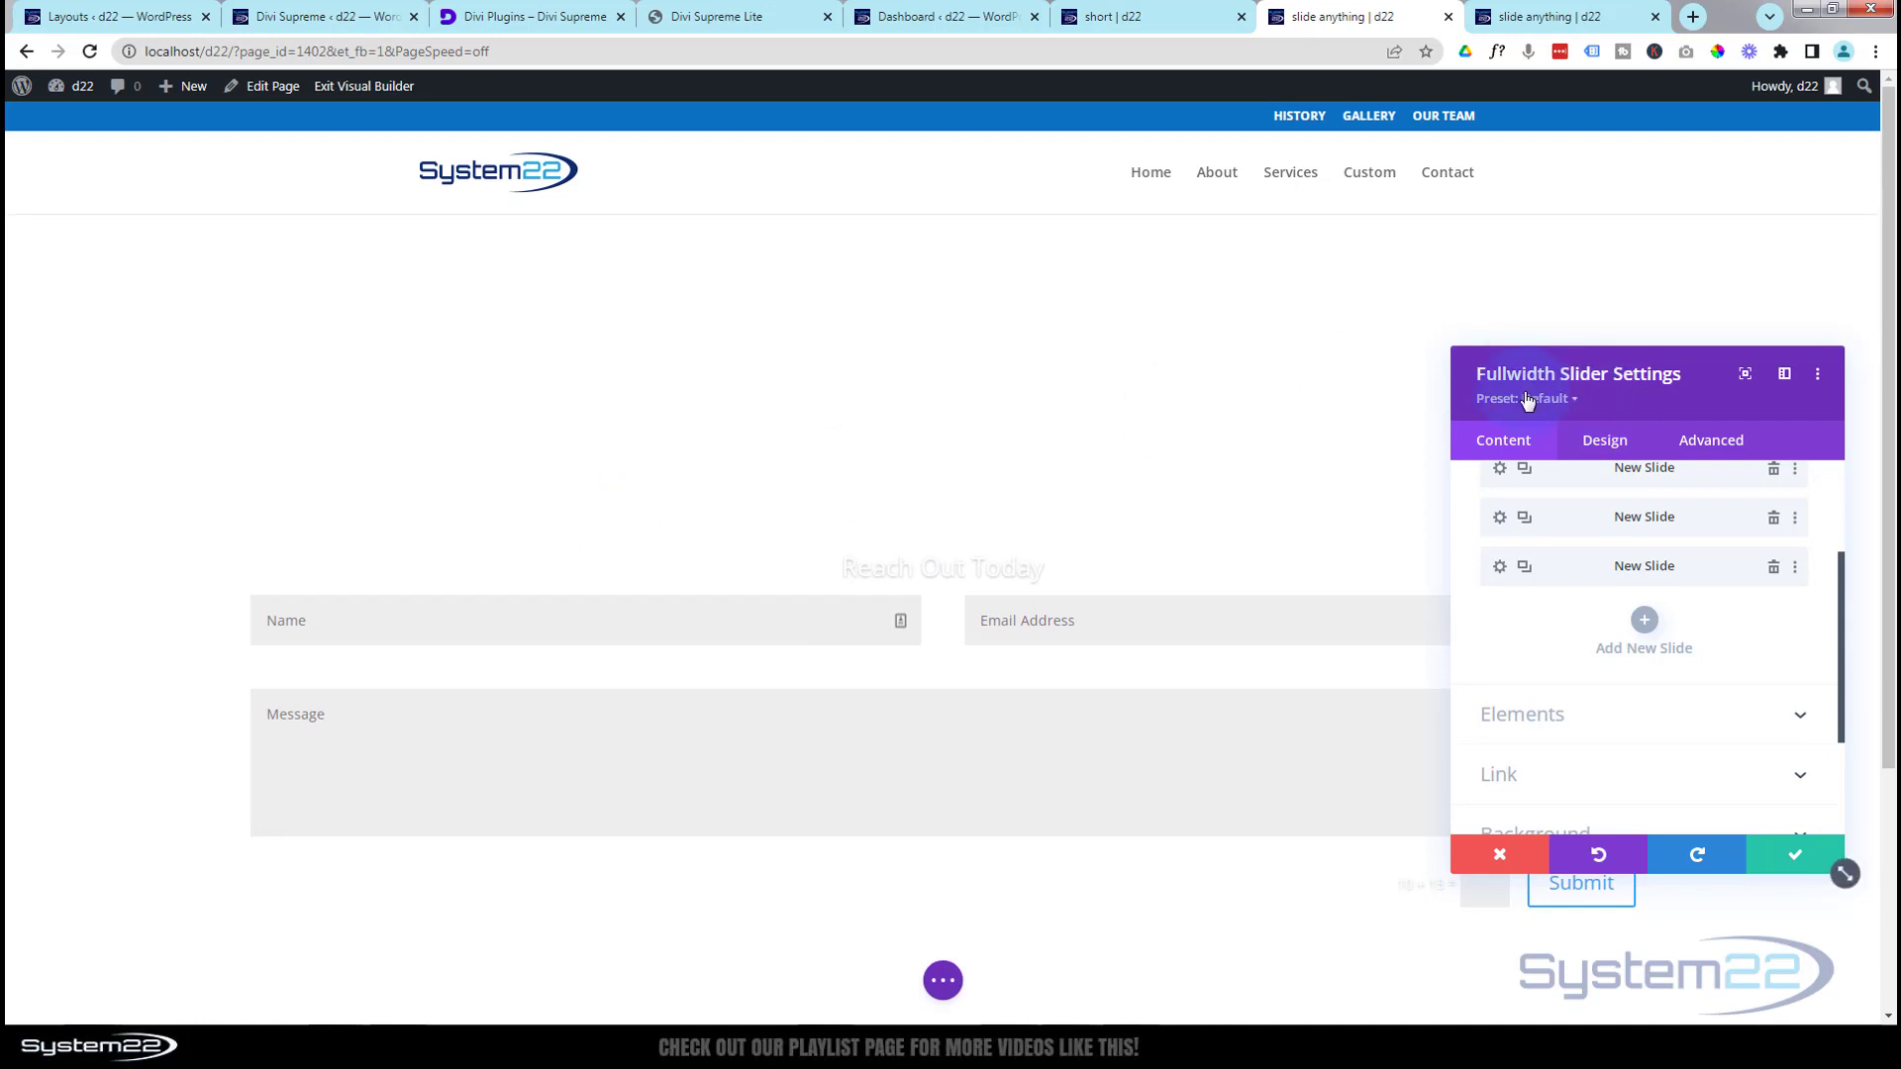
Set the fullwidth slider's top and bottom padding to 50px, with the two values linked.
left_click(1613, 442)
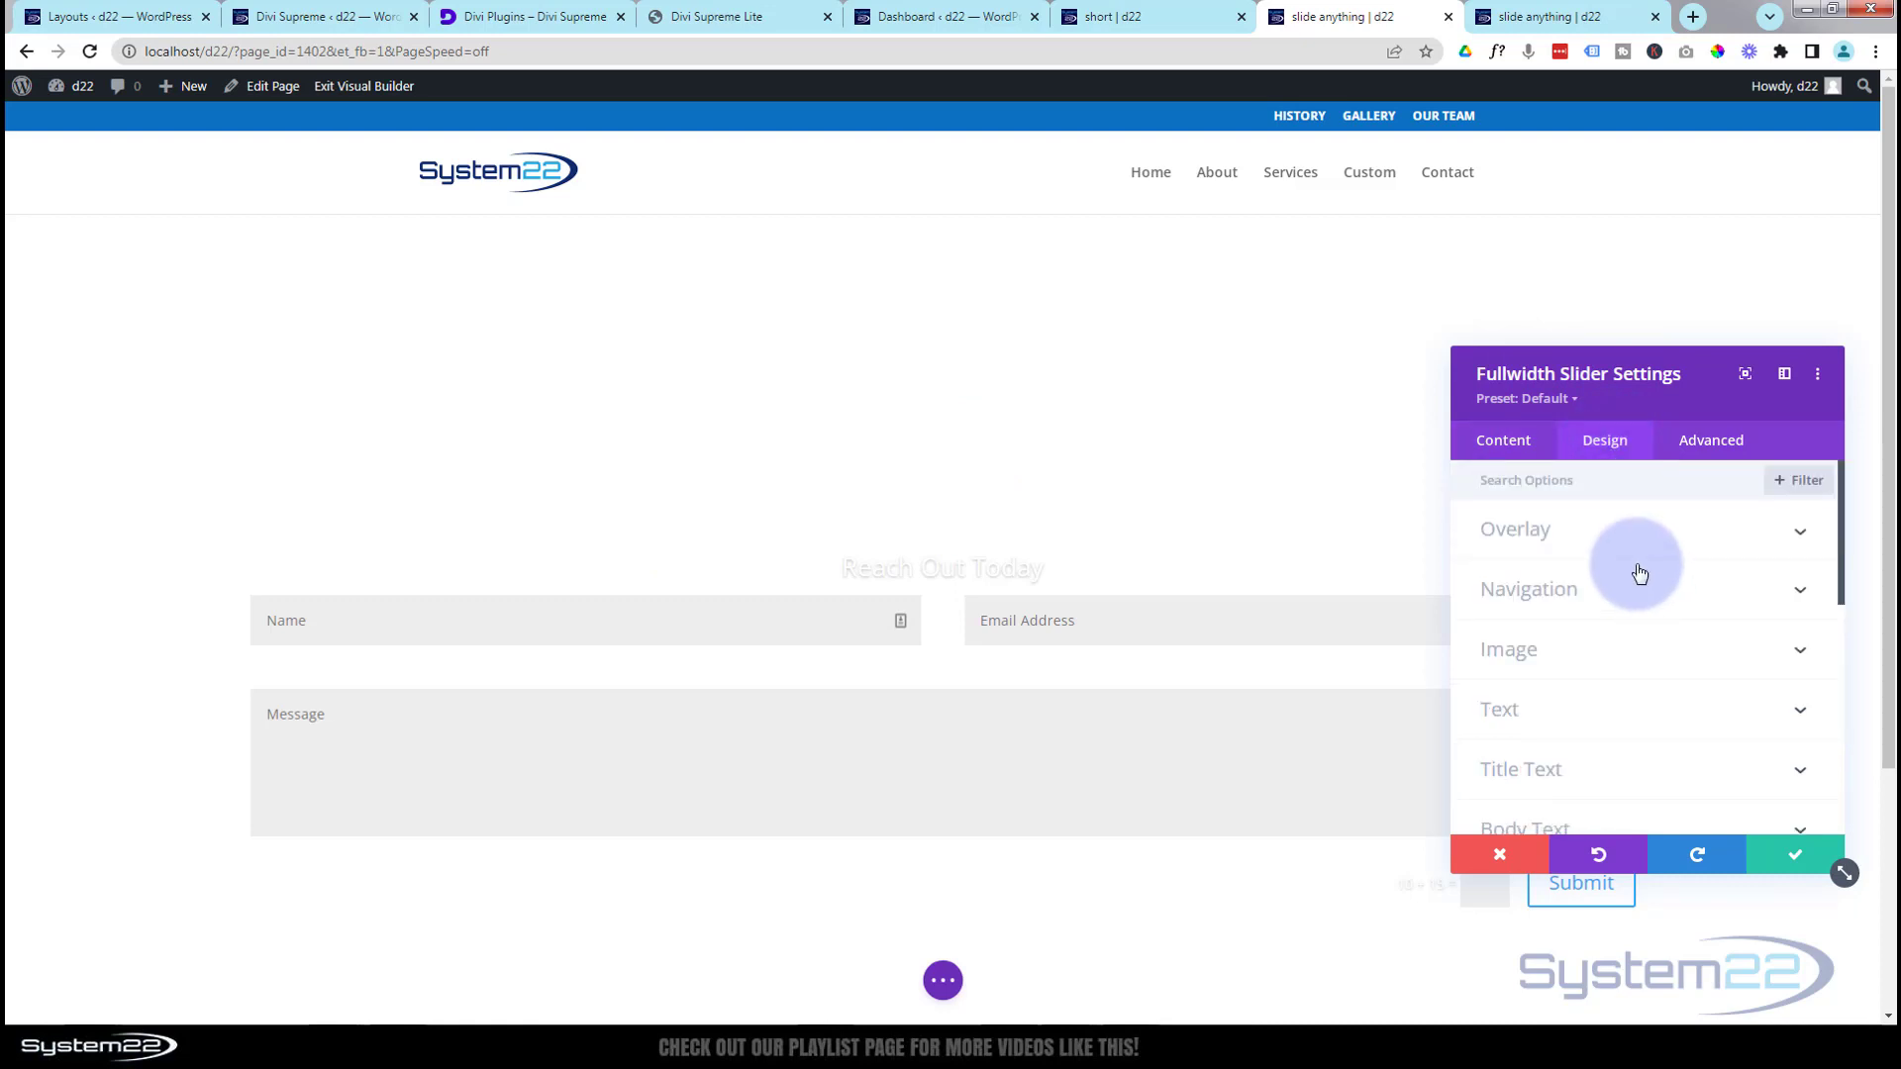
scroll(1638, 573, "down", 5)
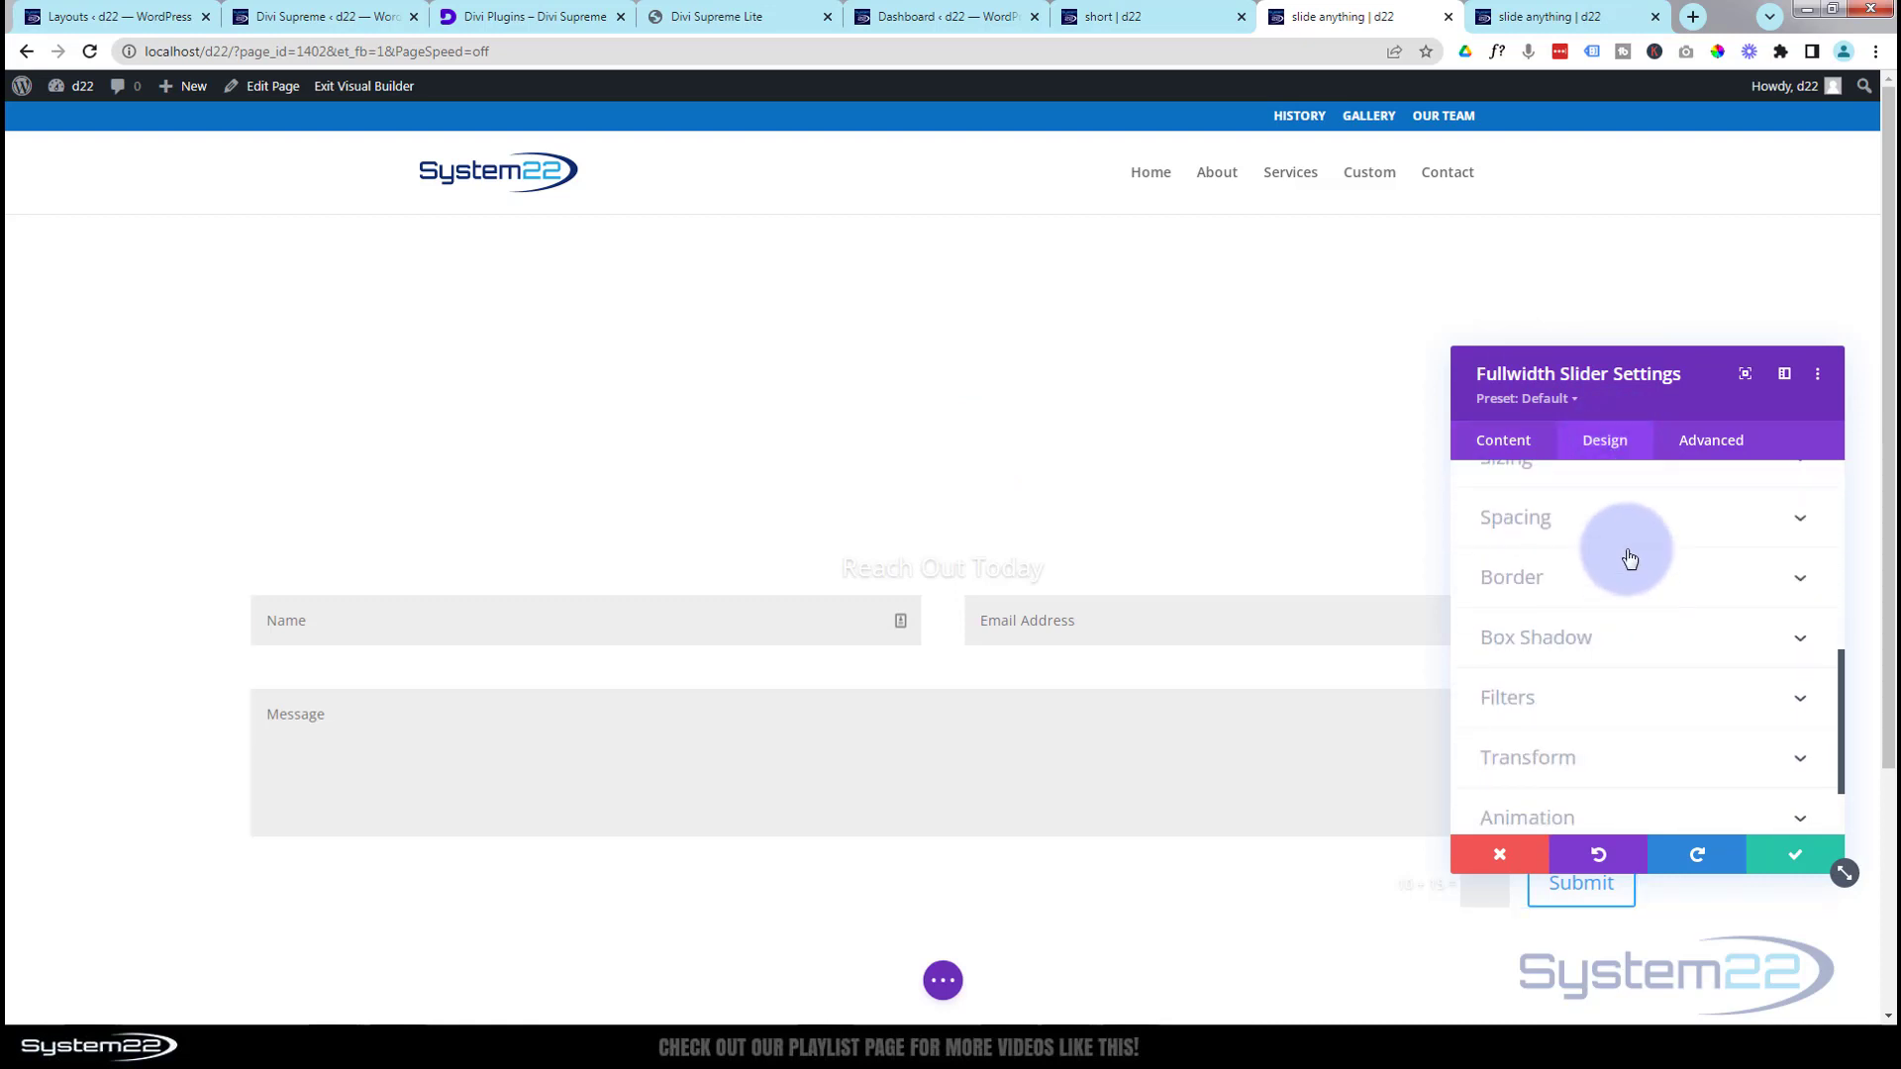
left_click(1617, 517)
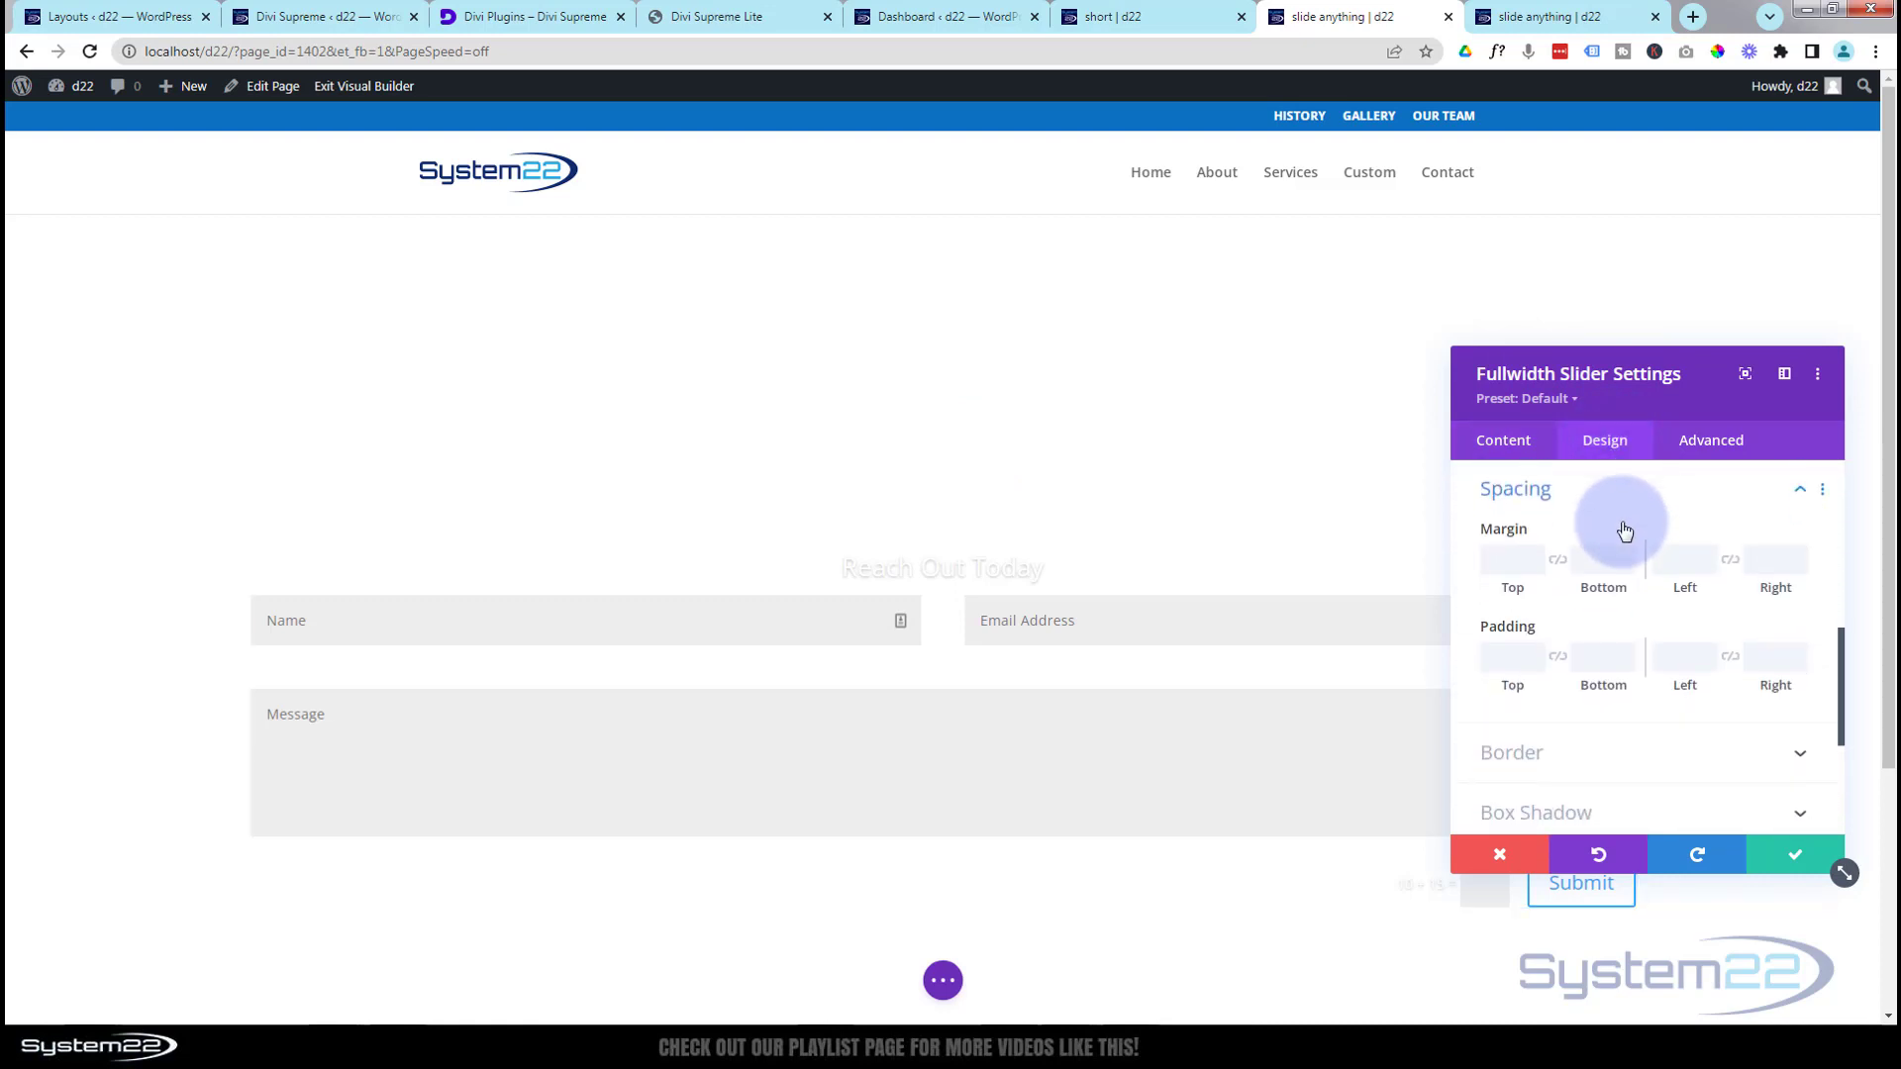
left_click(1541, 671)
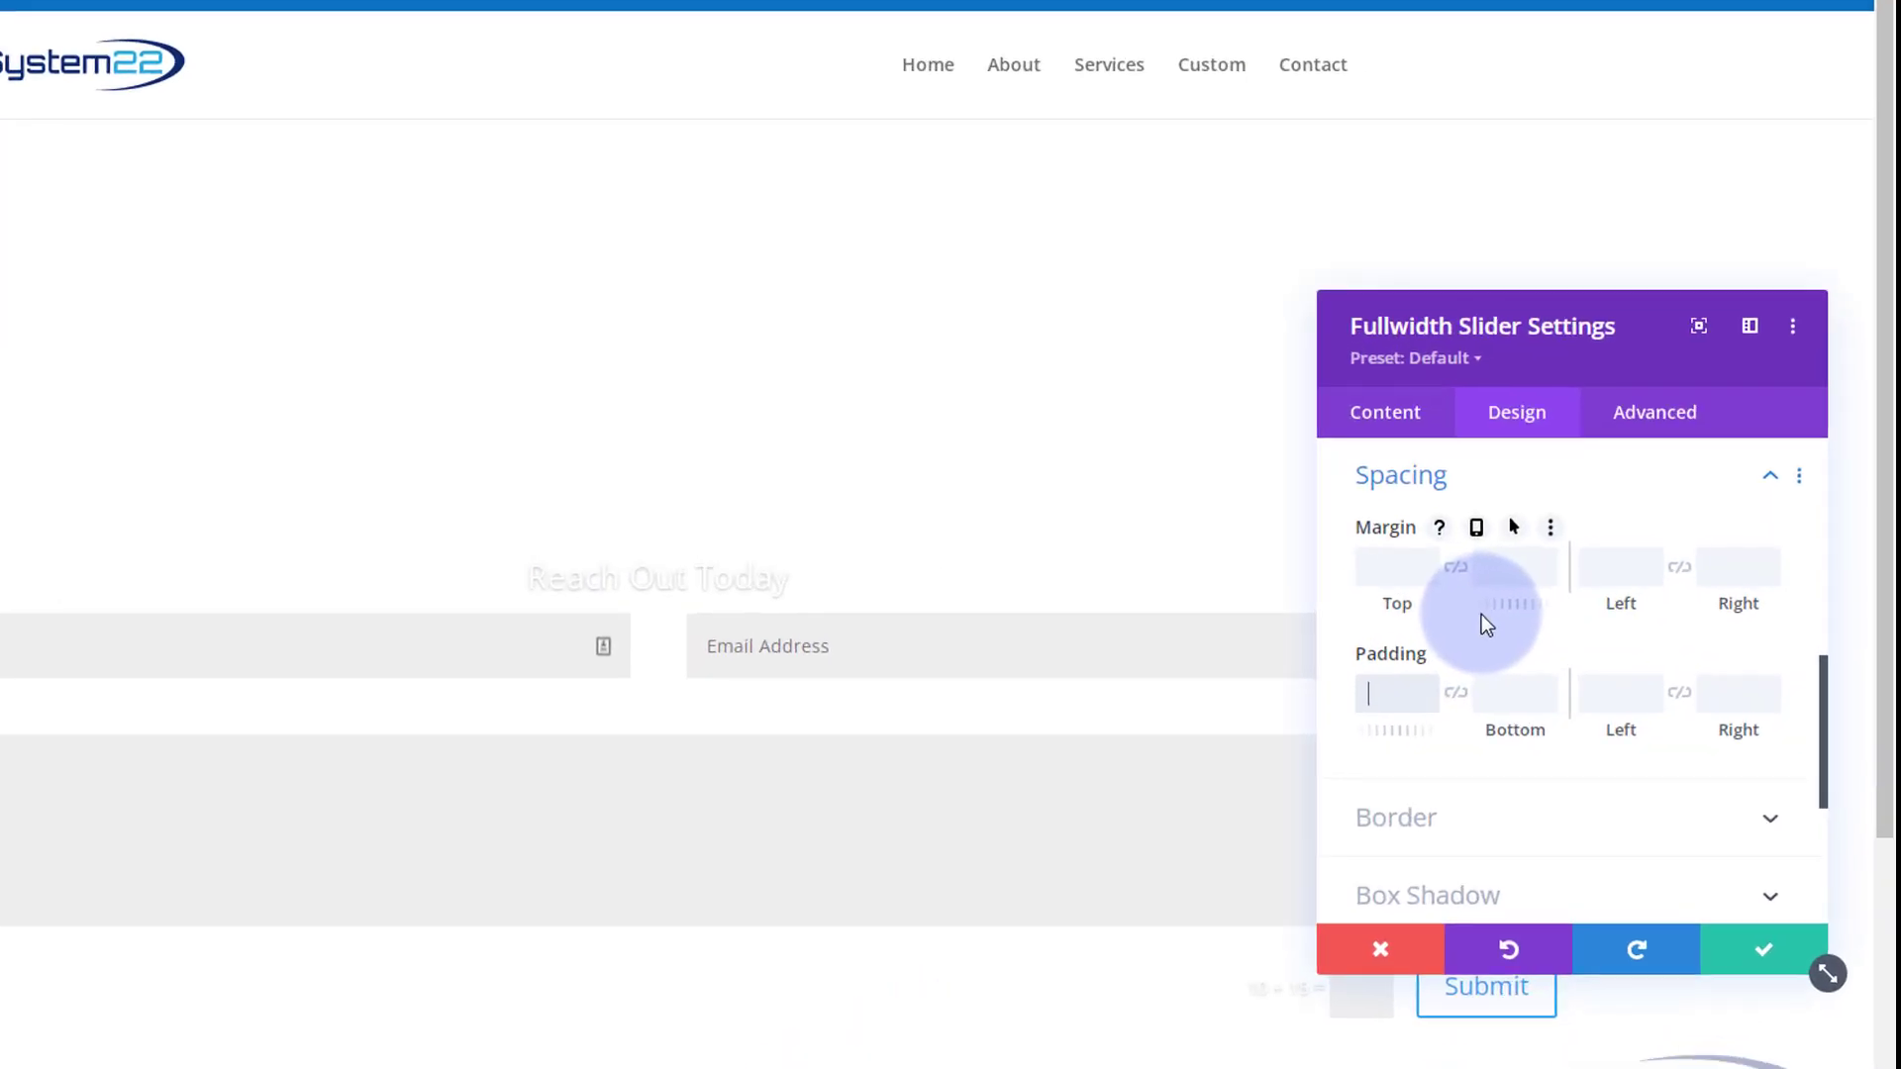
type("50px")
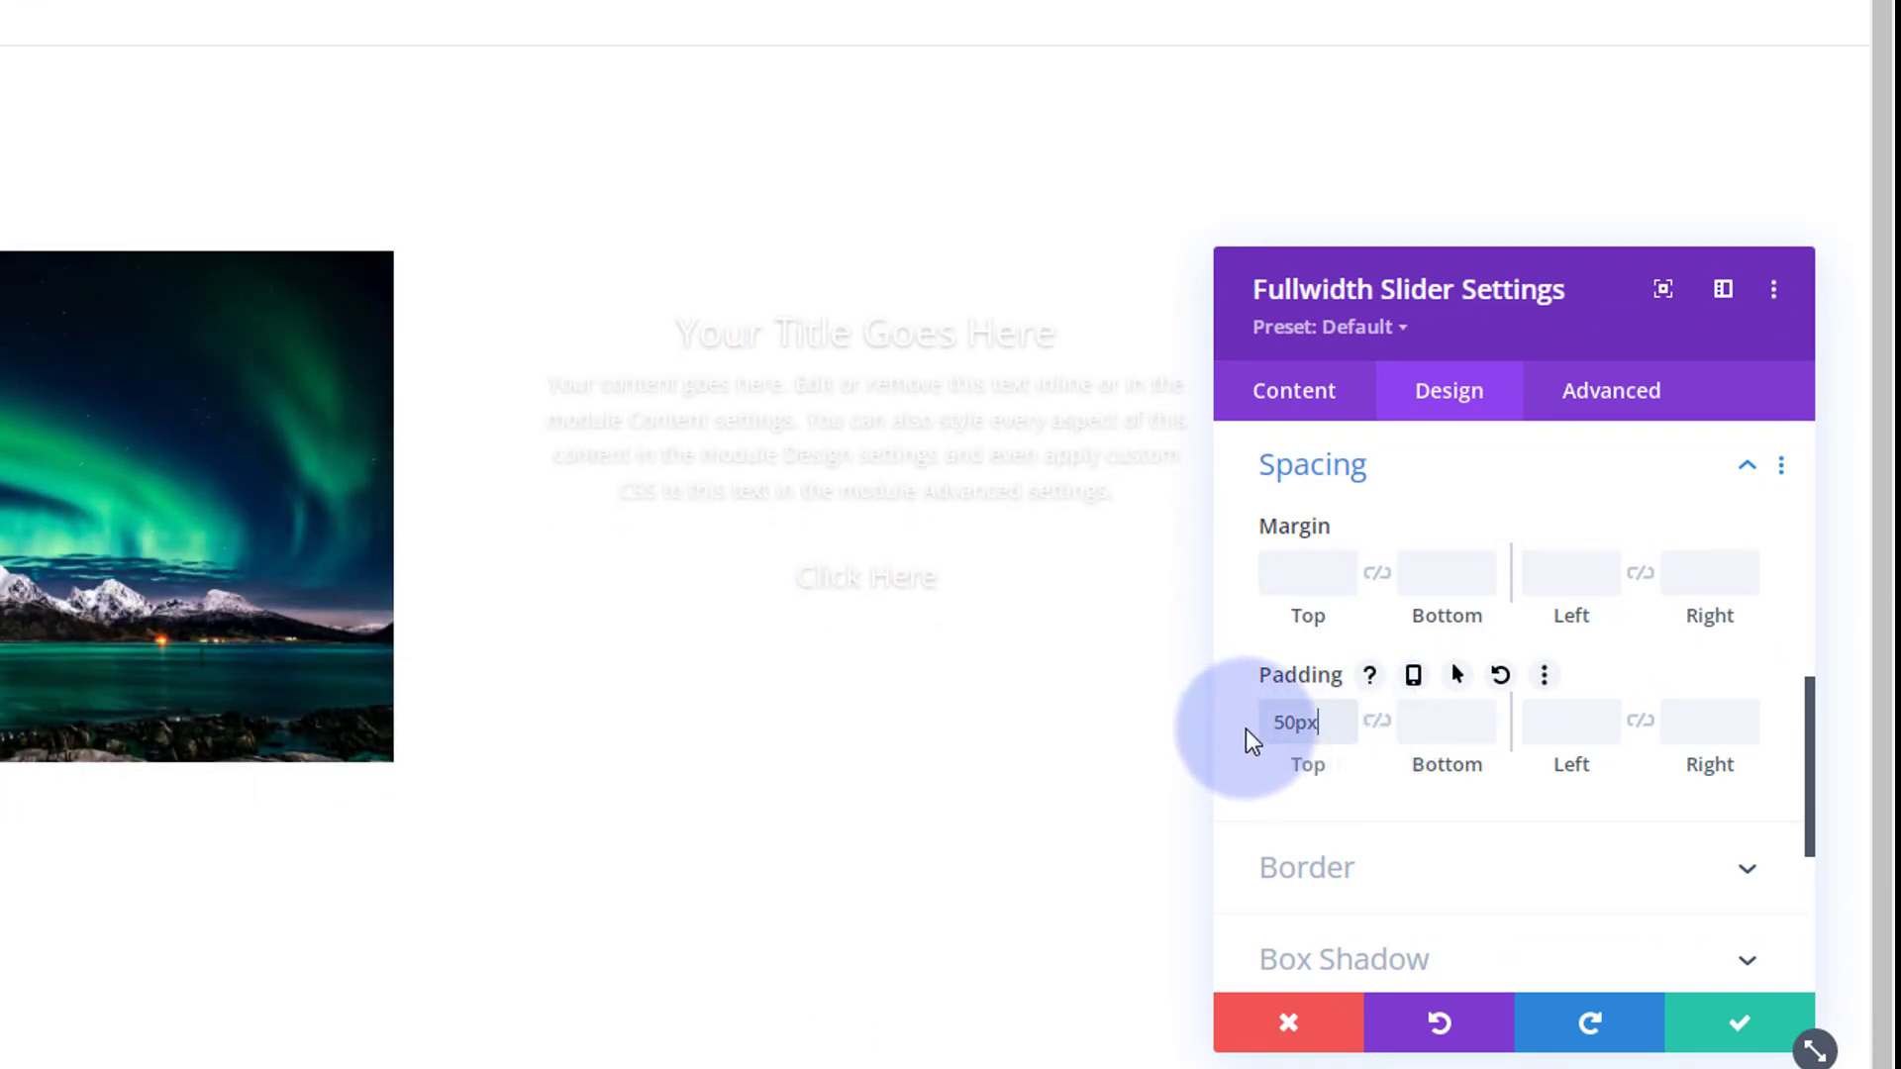
left_click(1379, 724)
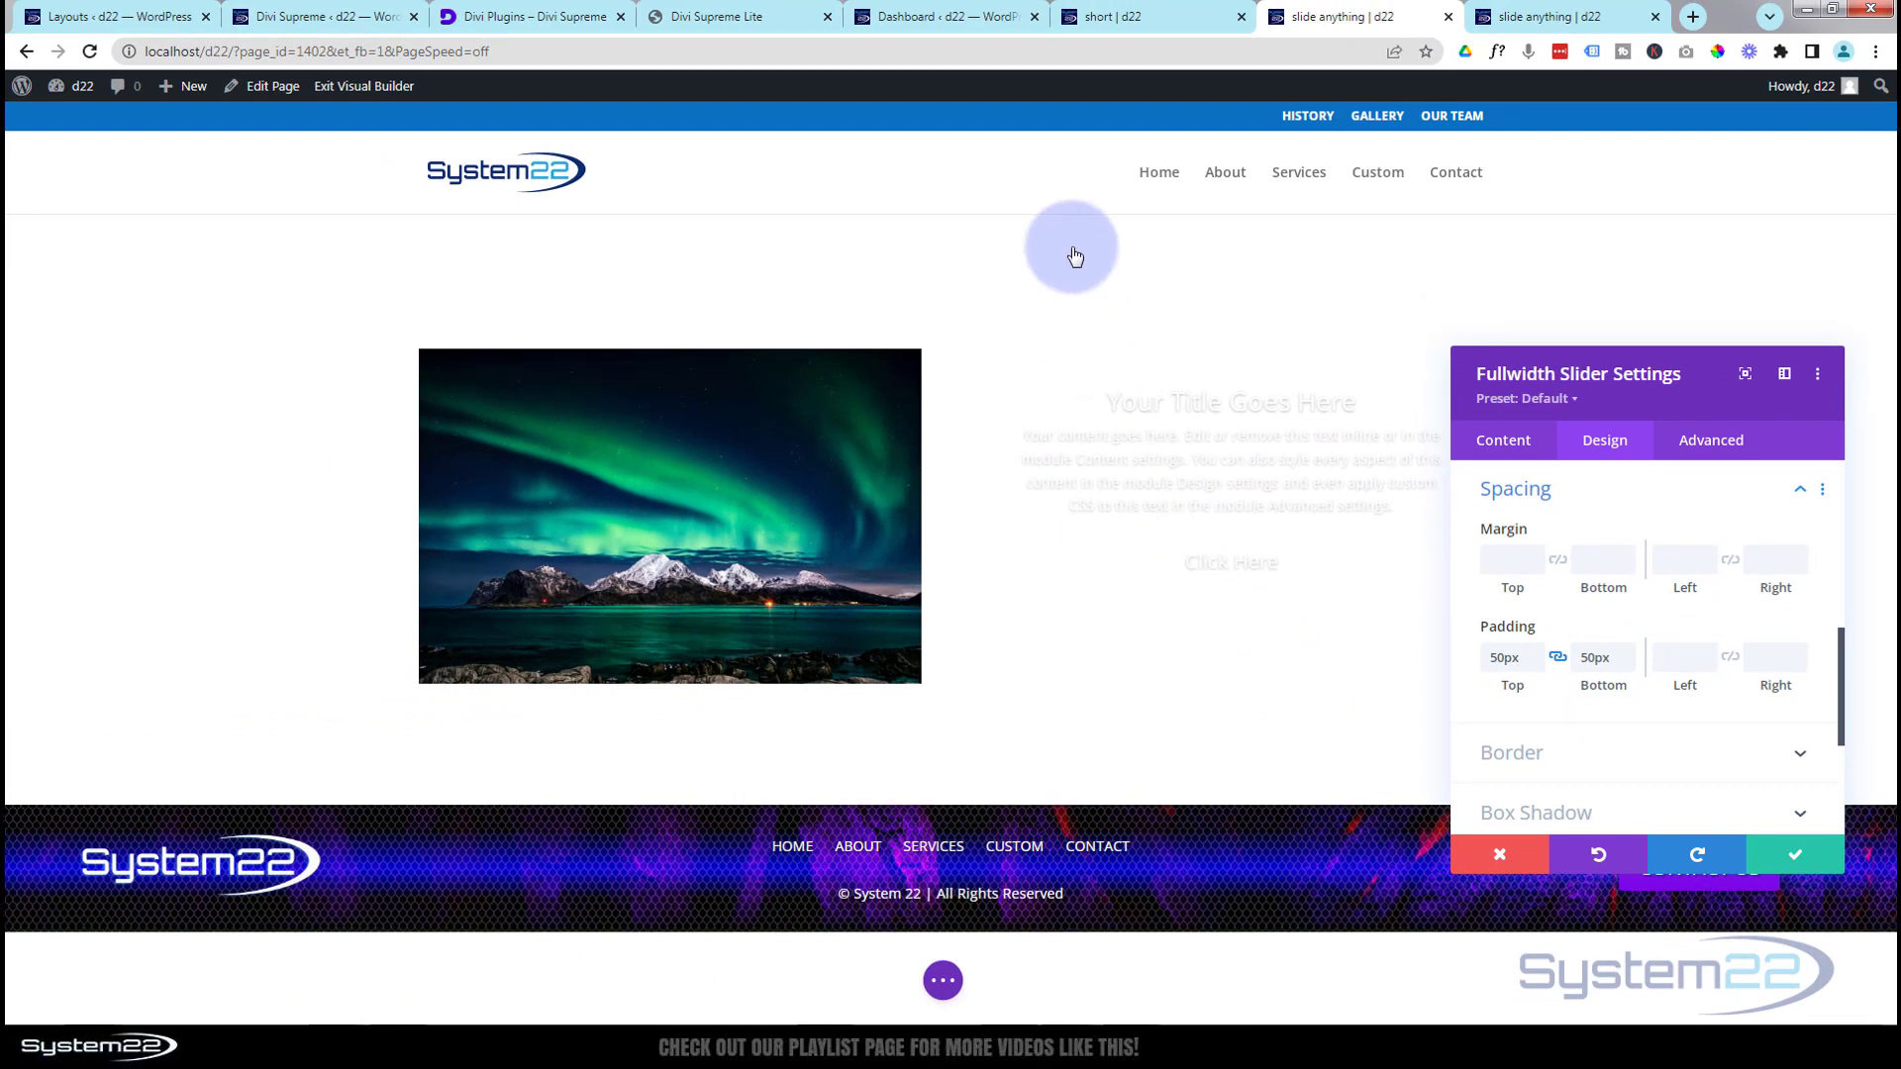
Set the fullwidth slider's height to 70vh in its sizing options and save the slider settings.
left_click(1604, 495)
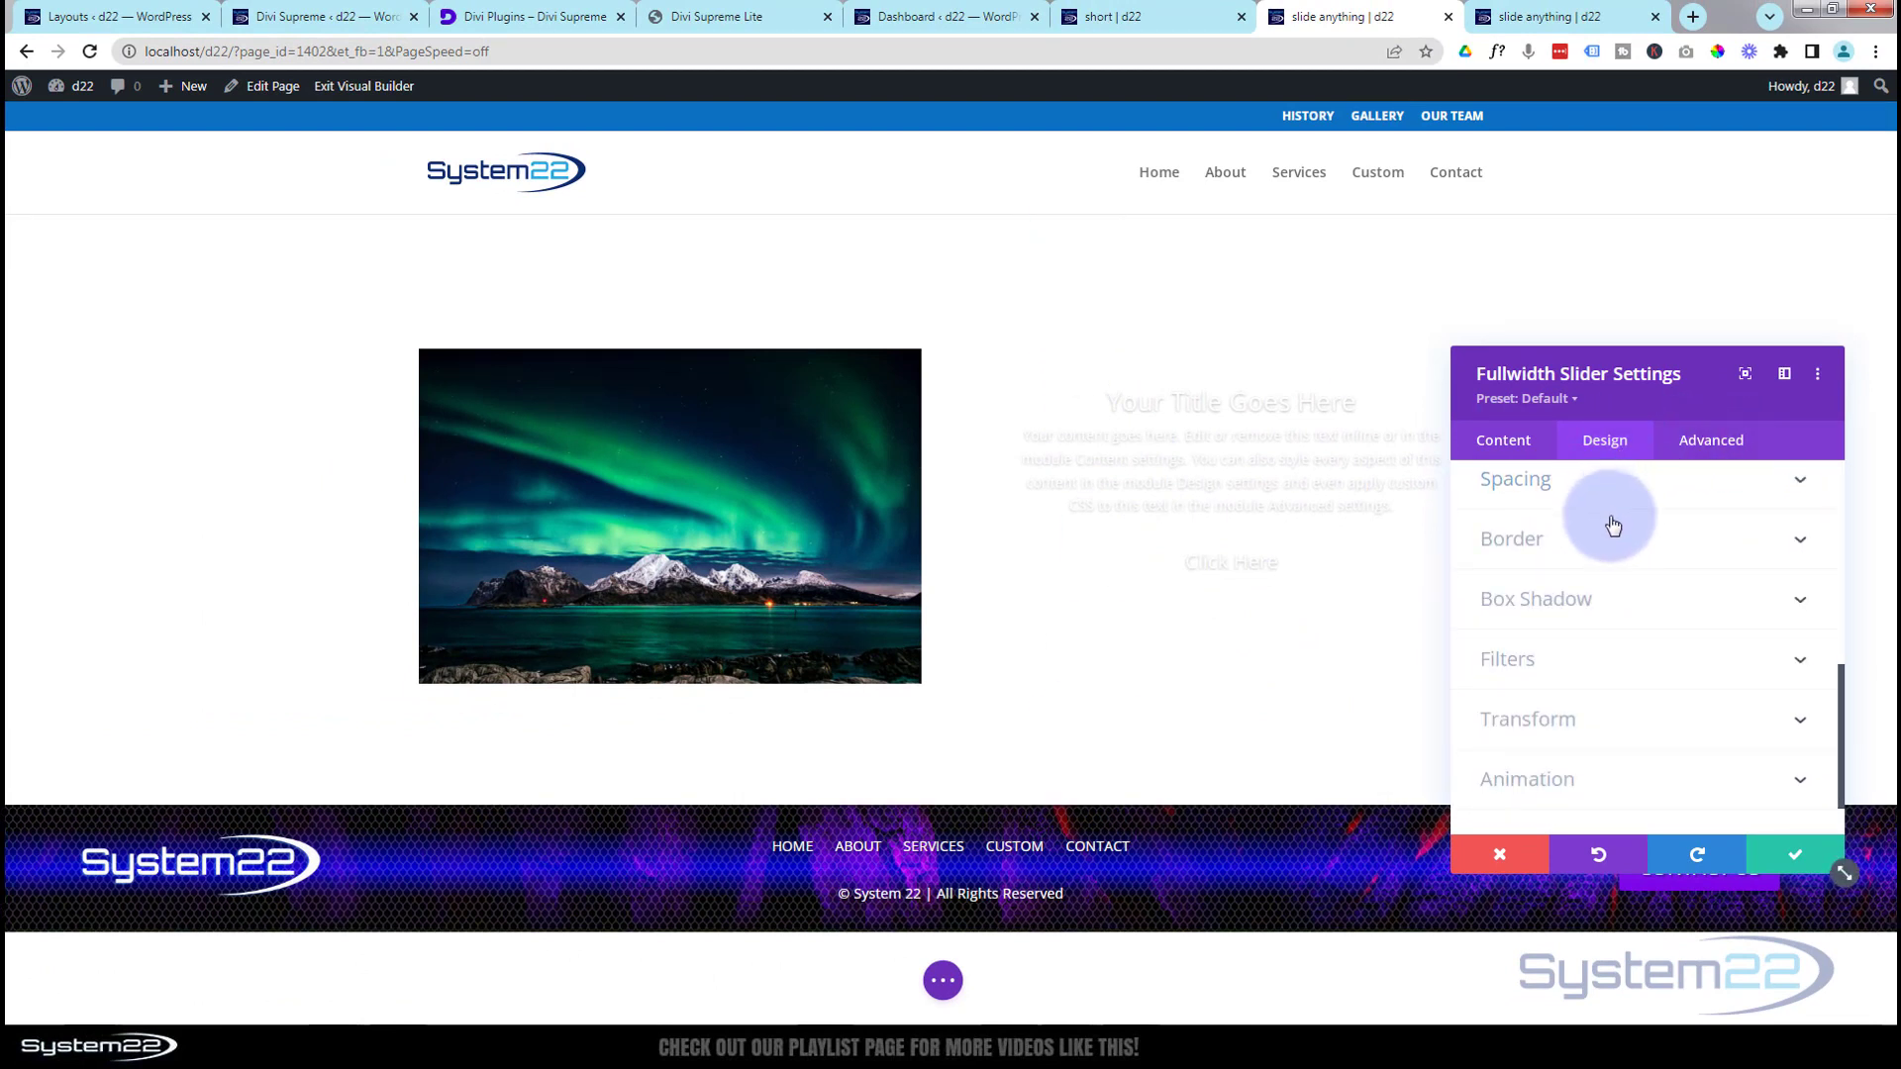
scroll(1613, 524, "up", 1)
left_click(1588, 532)
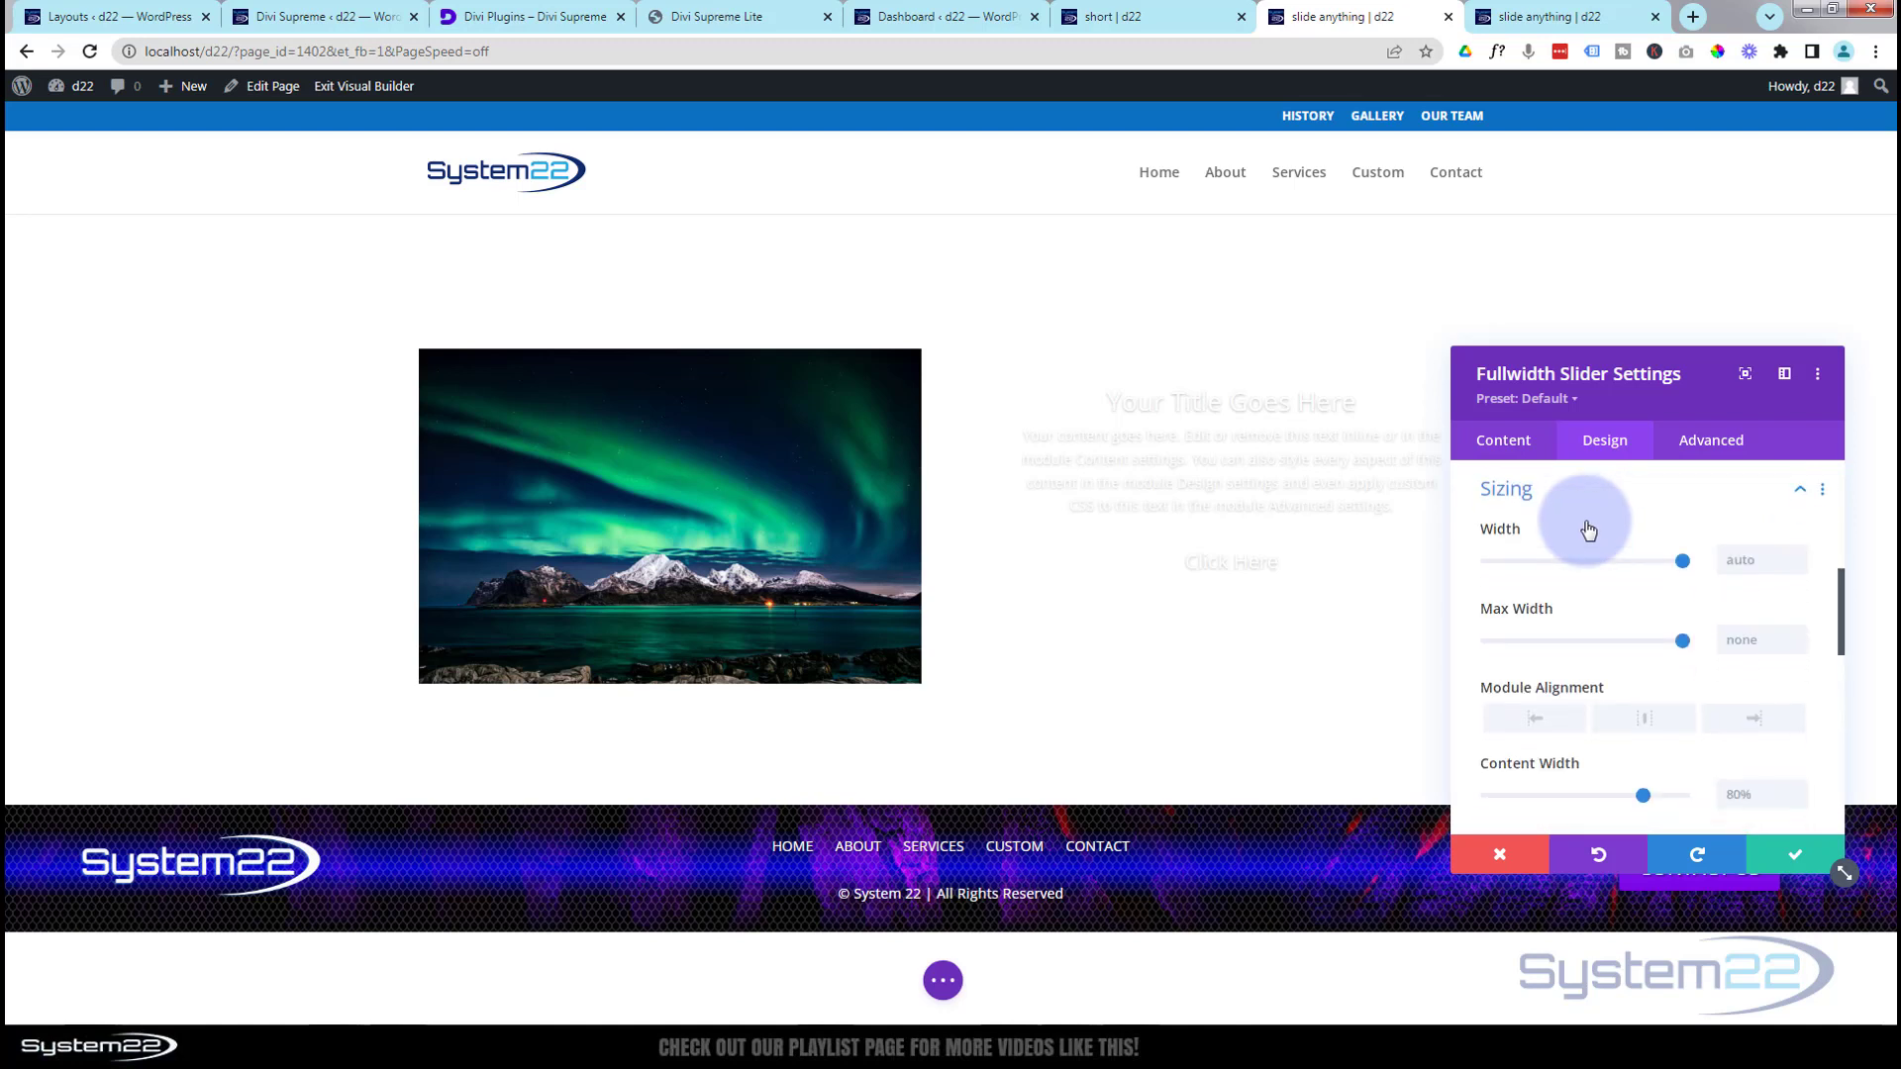
scroll(1625, 544, "down", 2)
scroll(1625, 561, "down", 1)
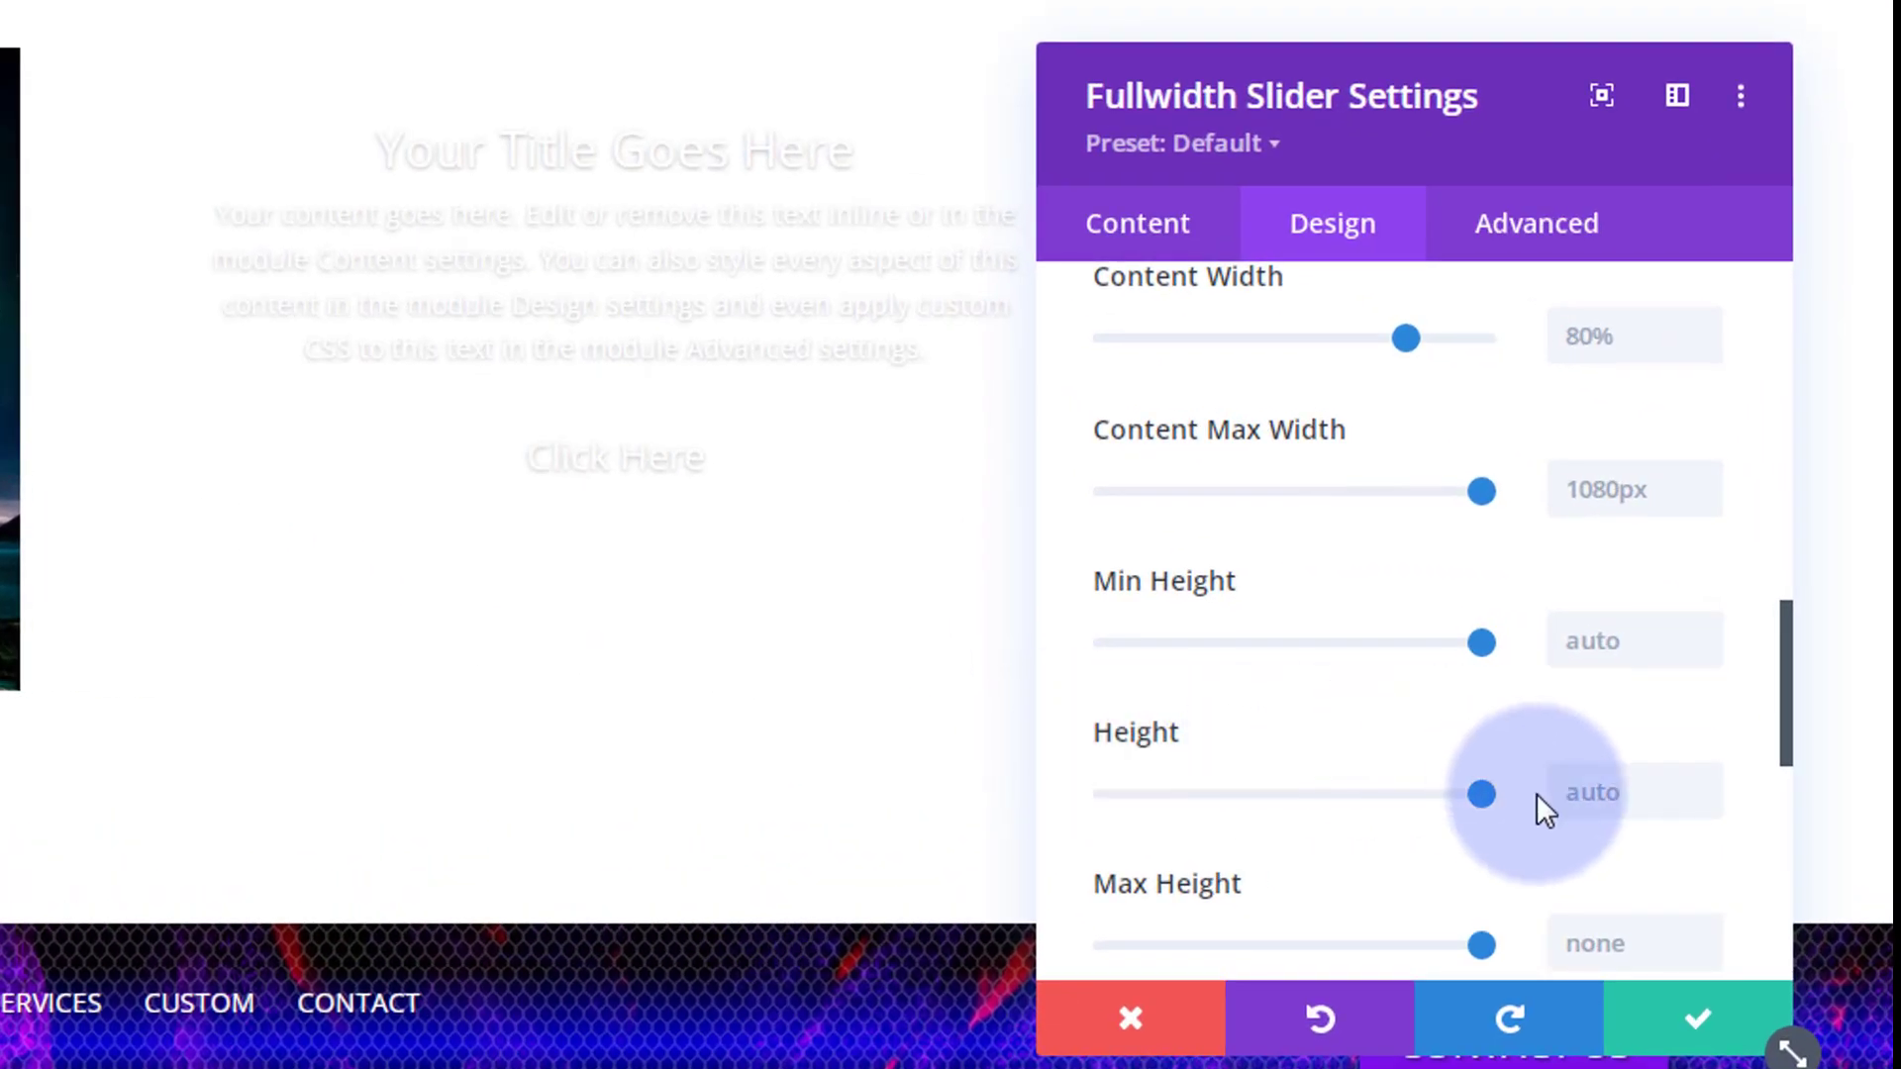
left_click(1567, 793)
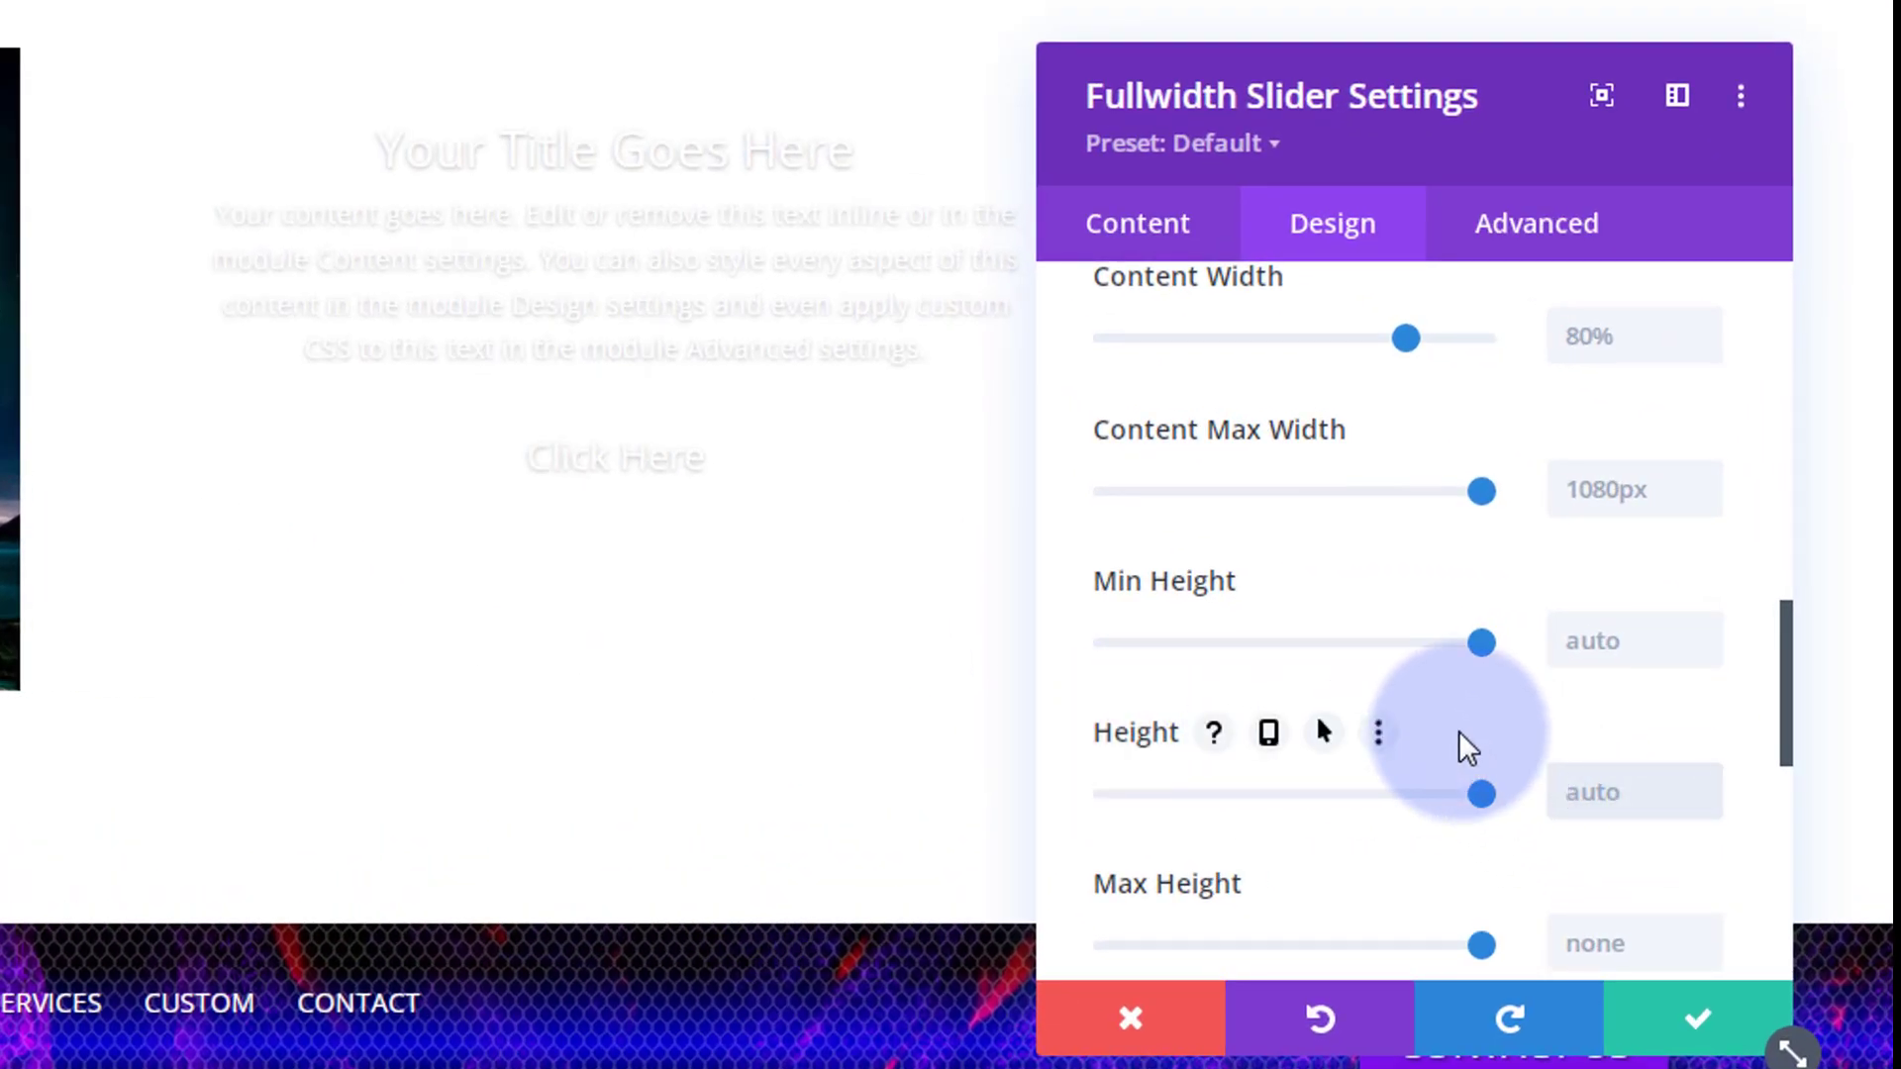
type("70vh")
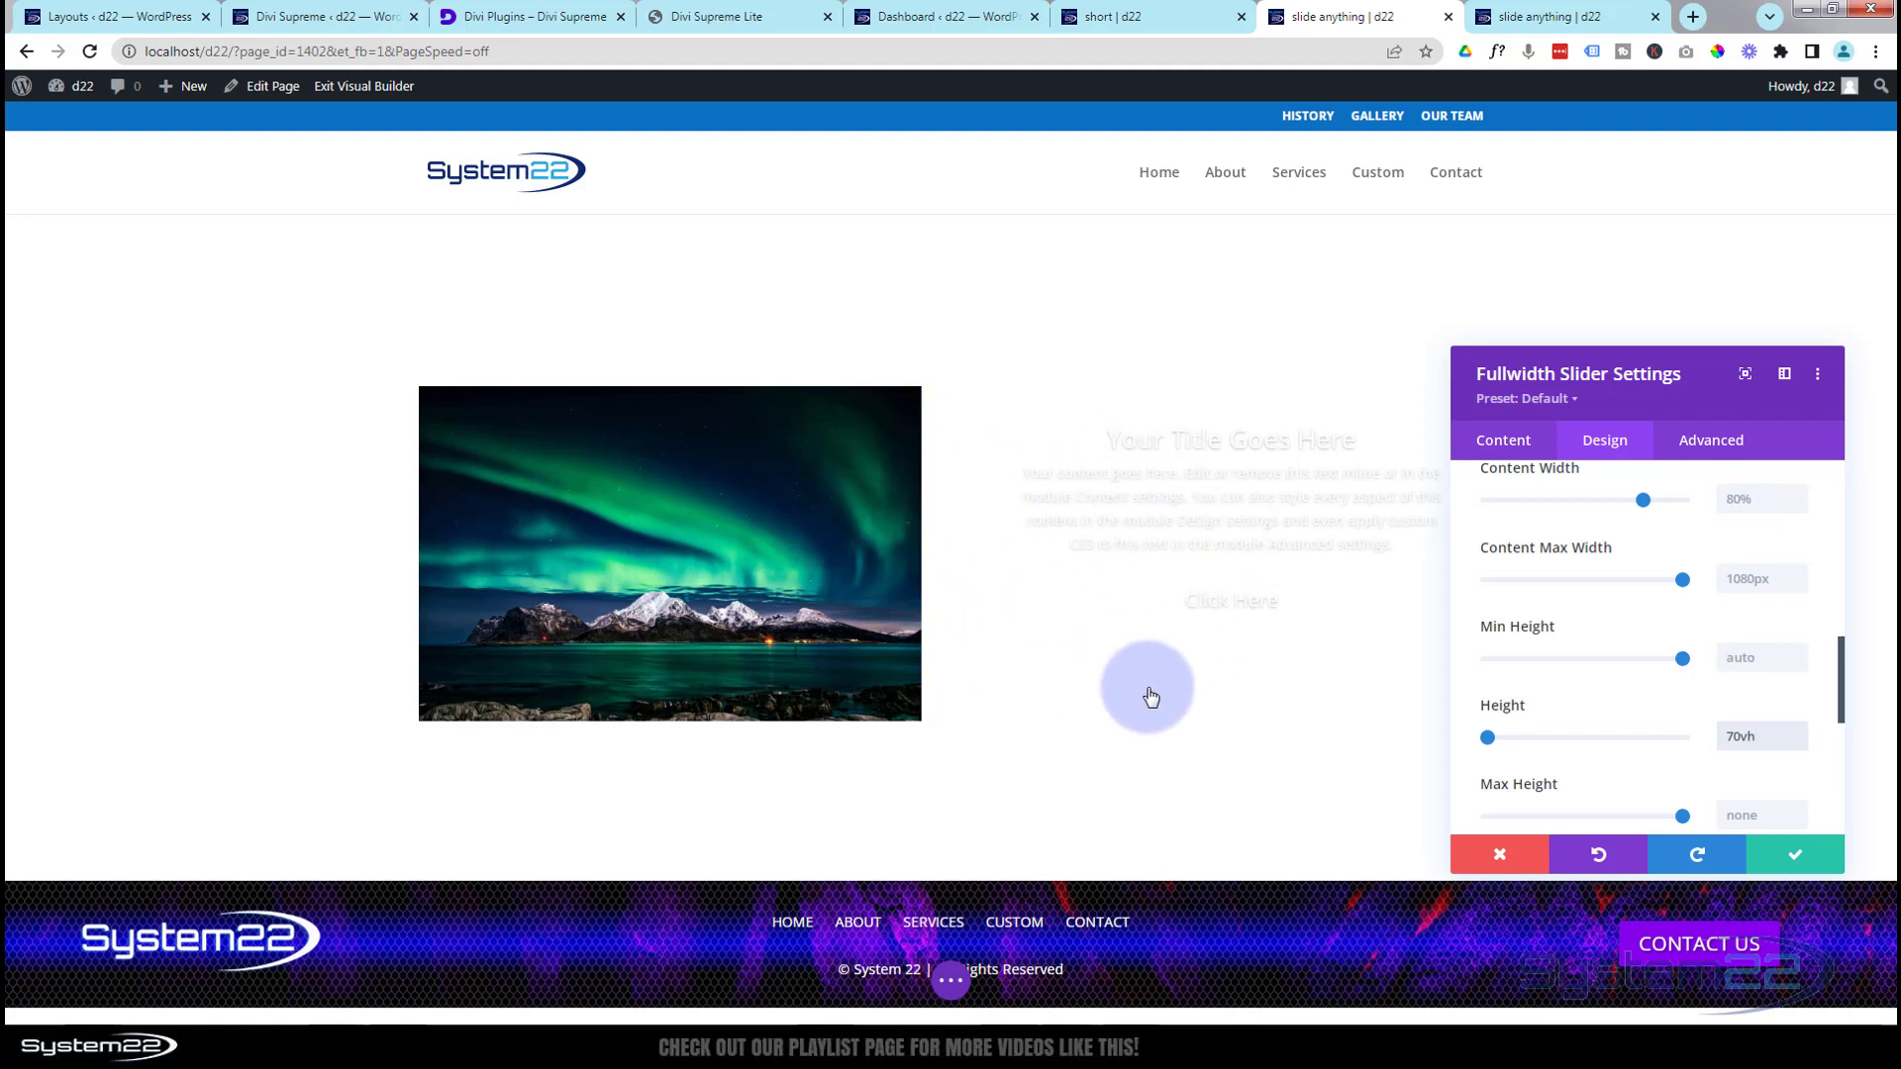
left_click(1794, 854)
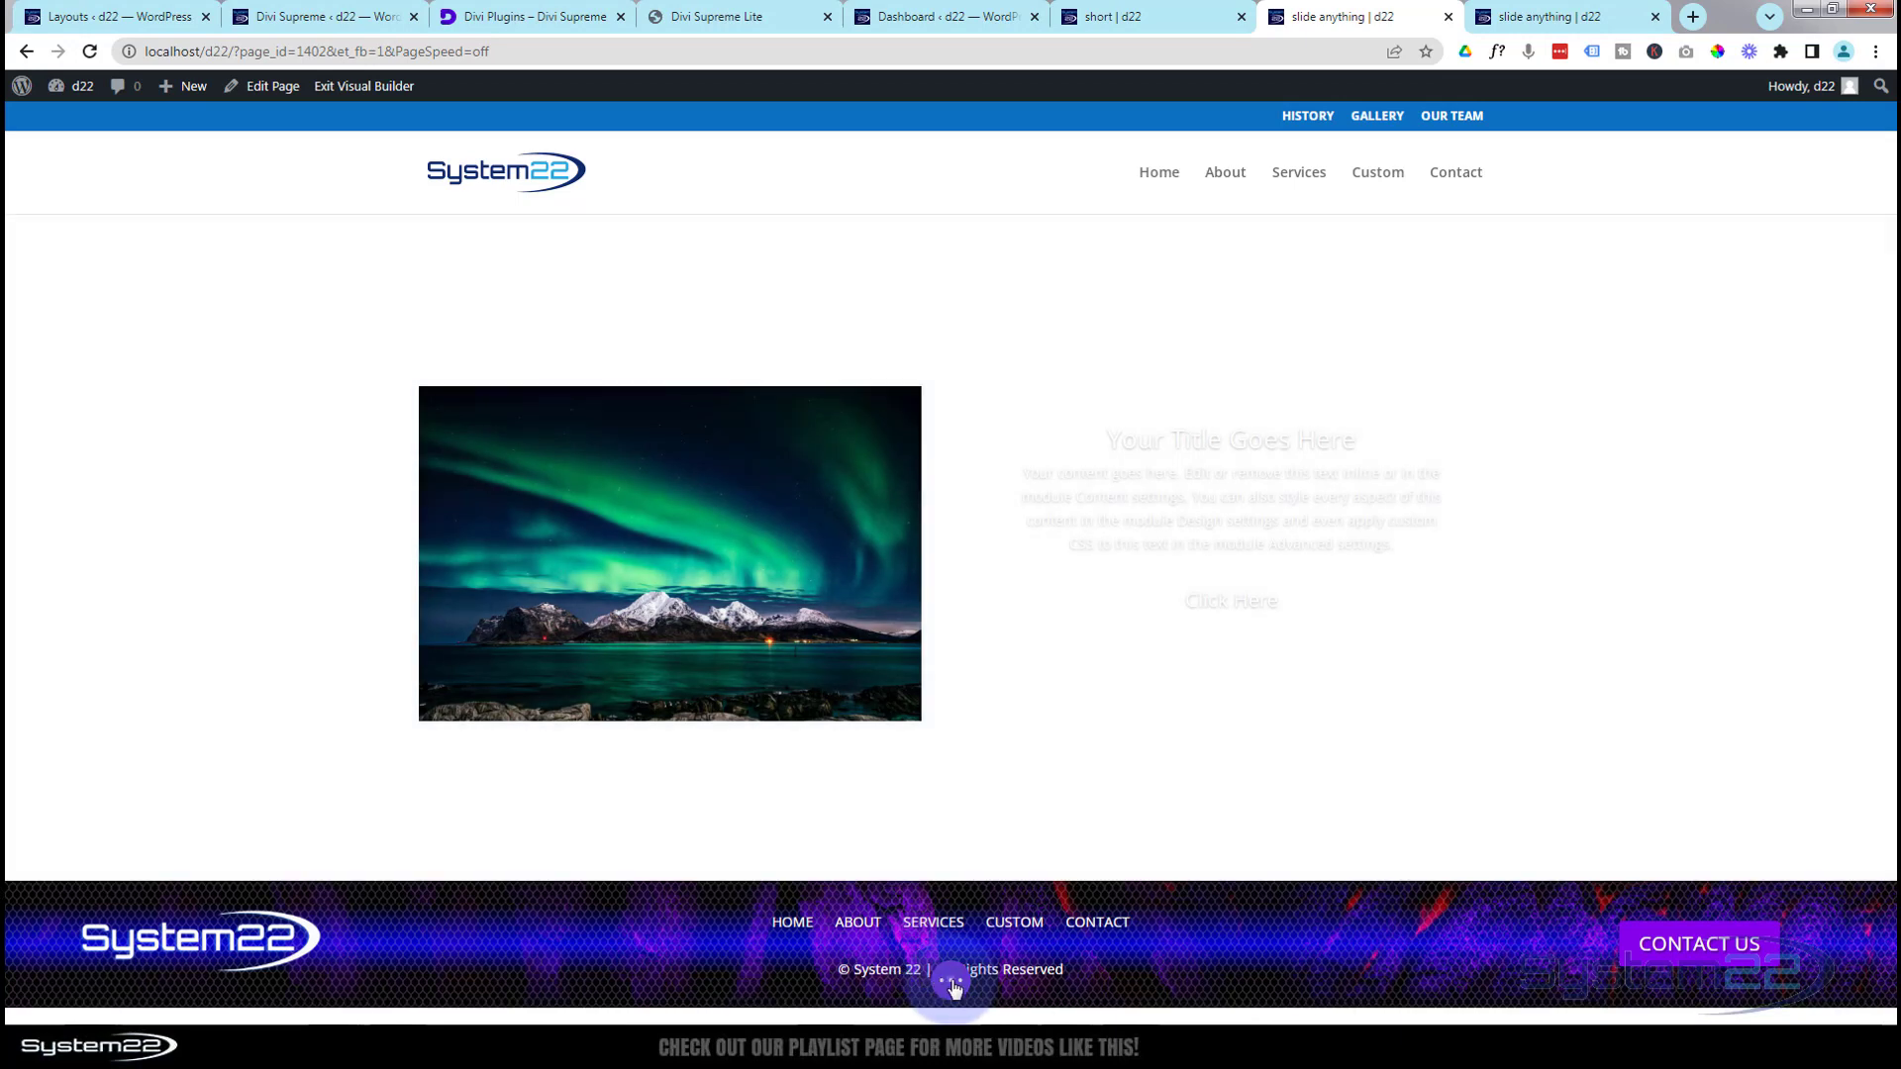
Save the page as a draft and exit the Visual Builder to view the live page.
left_click(951, 983)
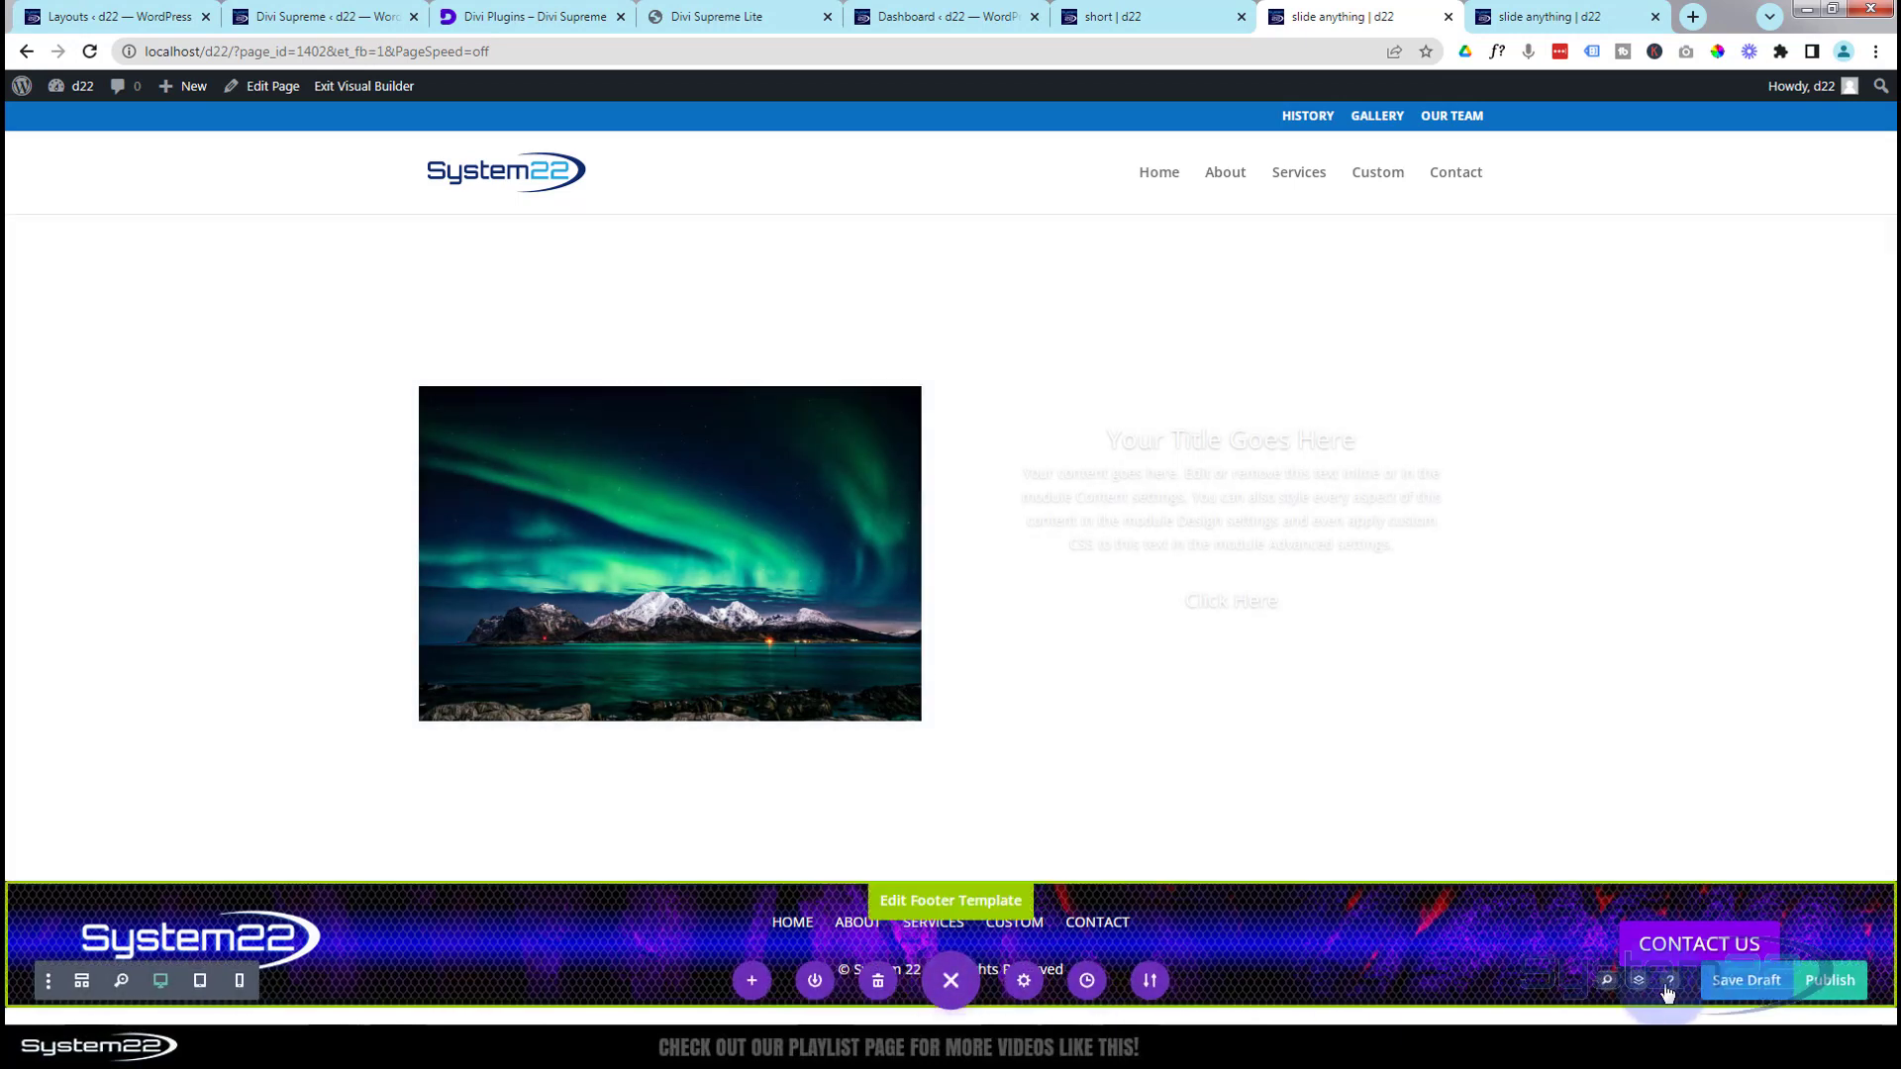
left_click(1744, 981)
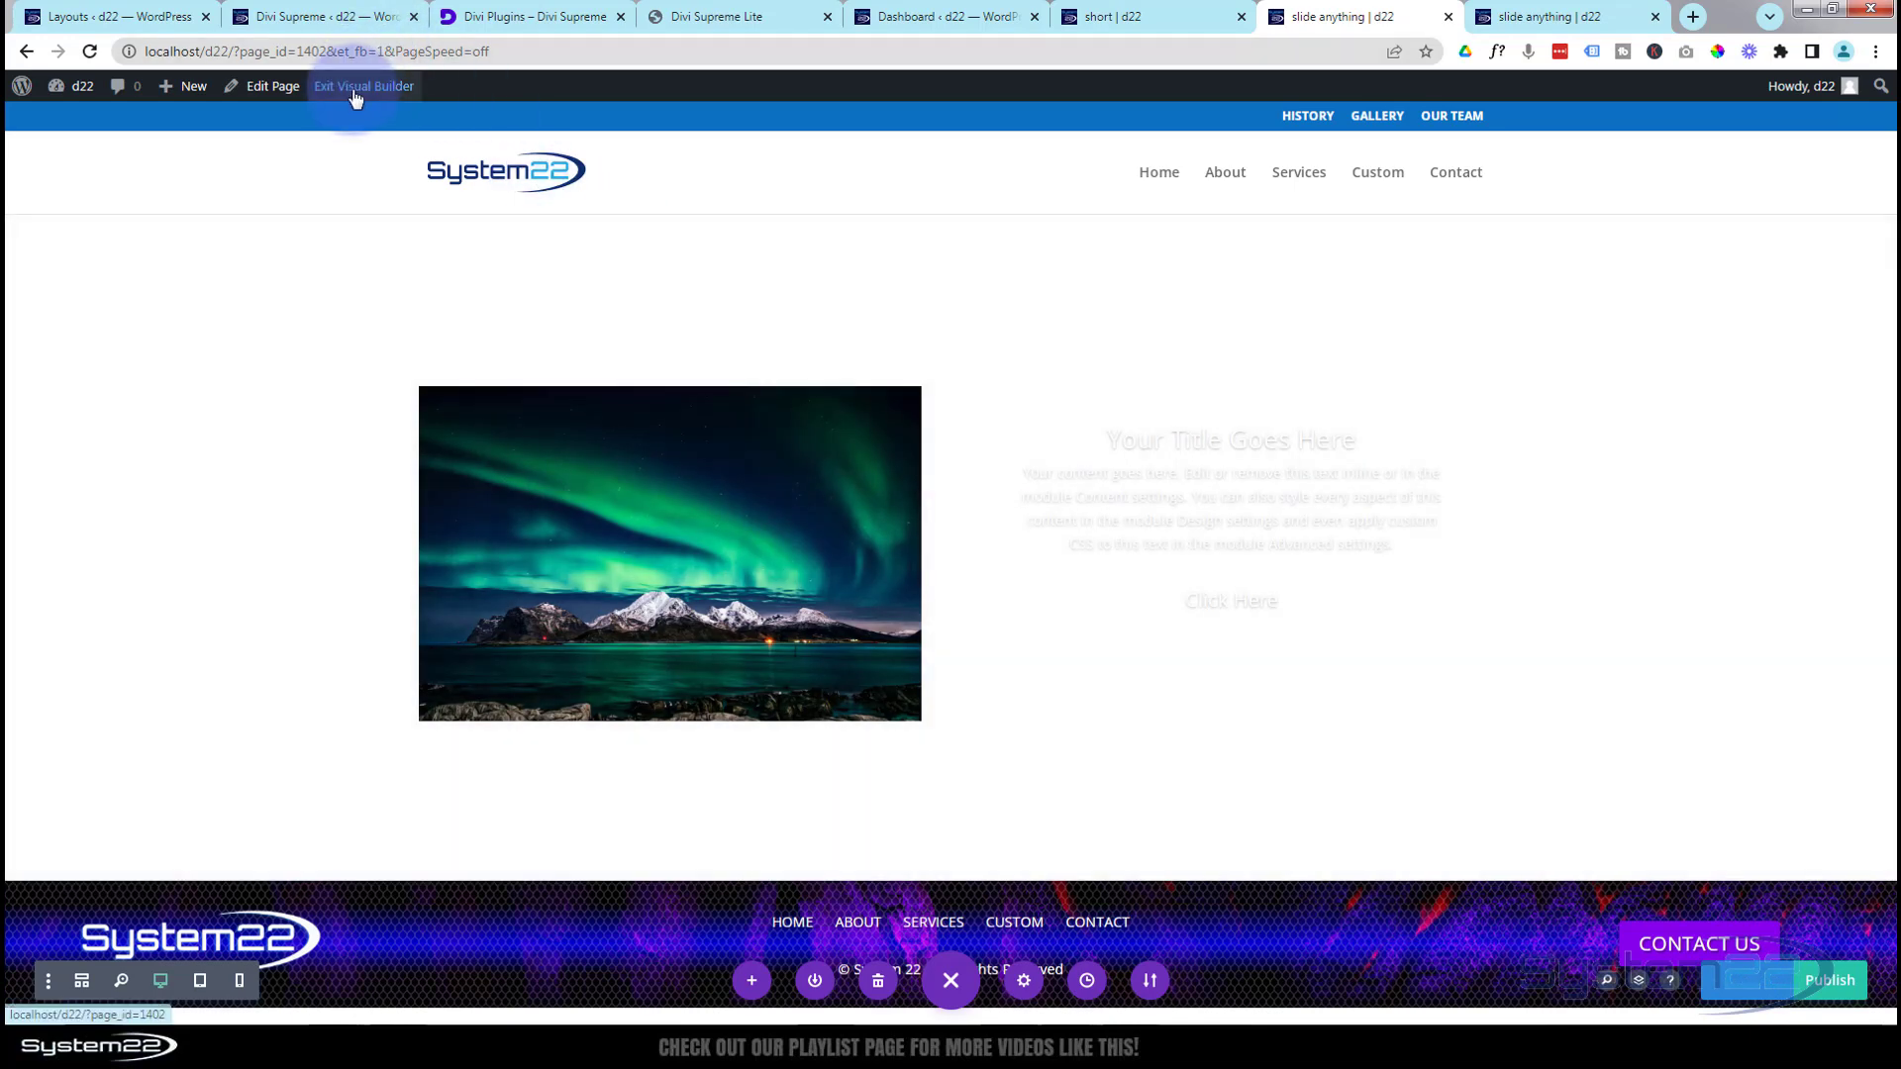
left_click(356, 87)
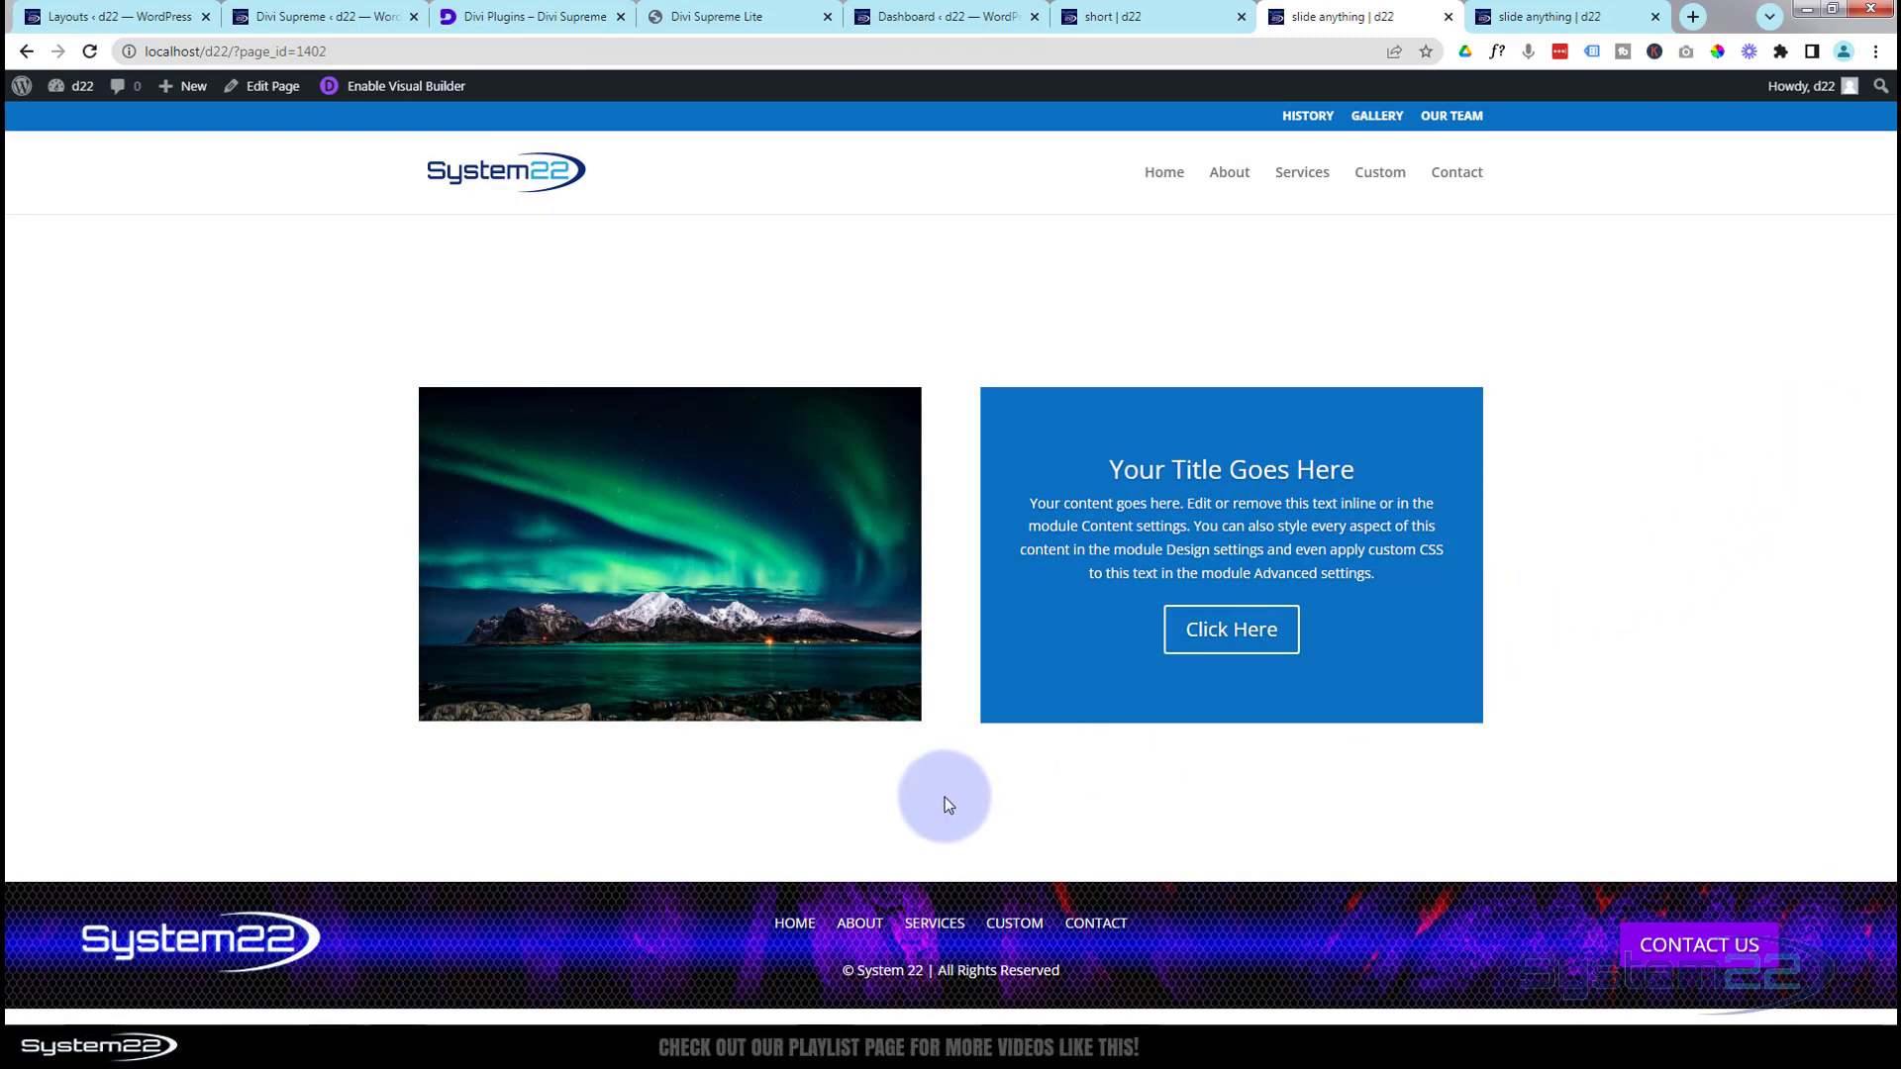
Advance through the slider's slides on the live page to check how each library layout displays.
left_click(1839, 572)
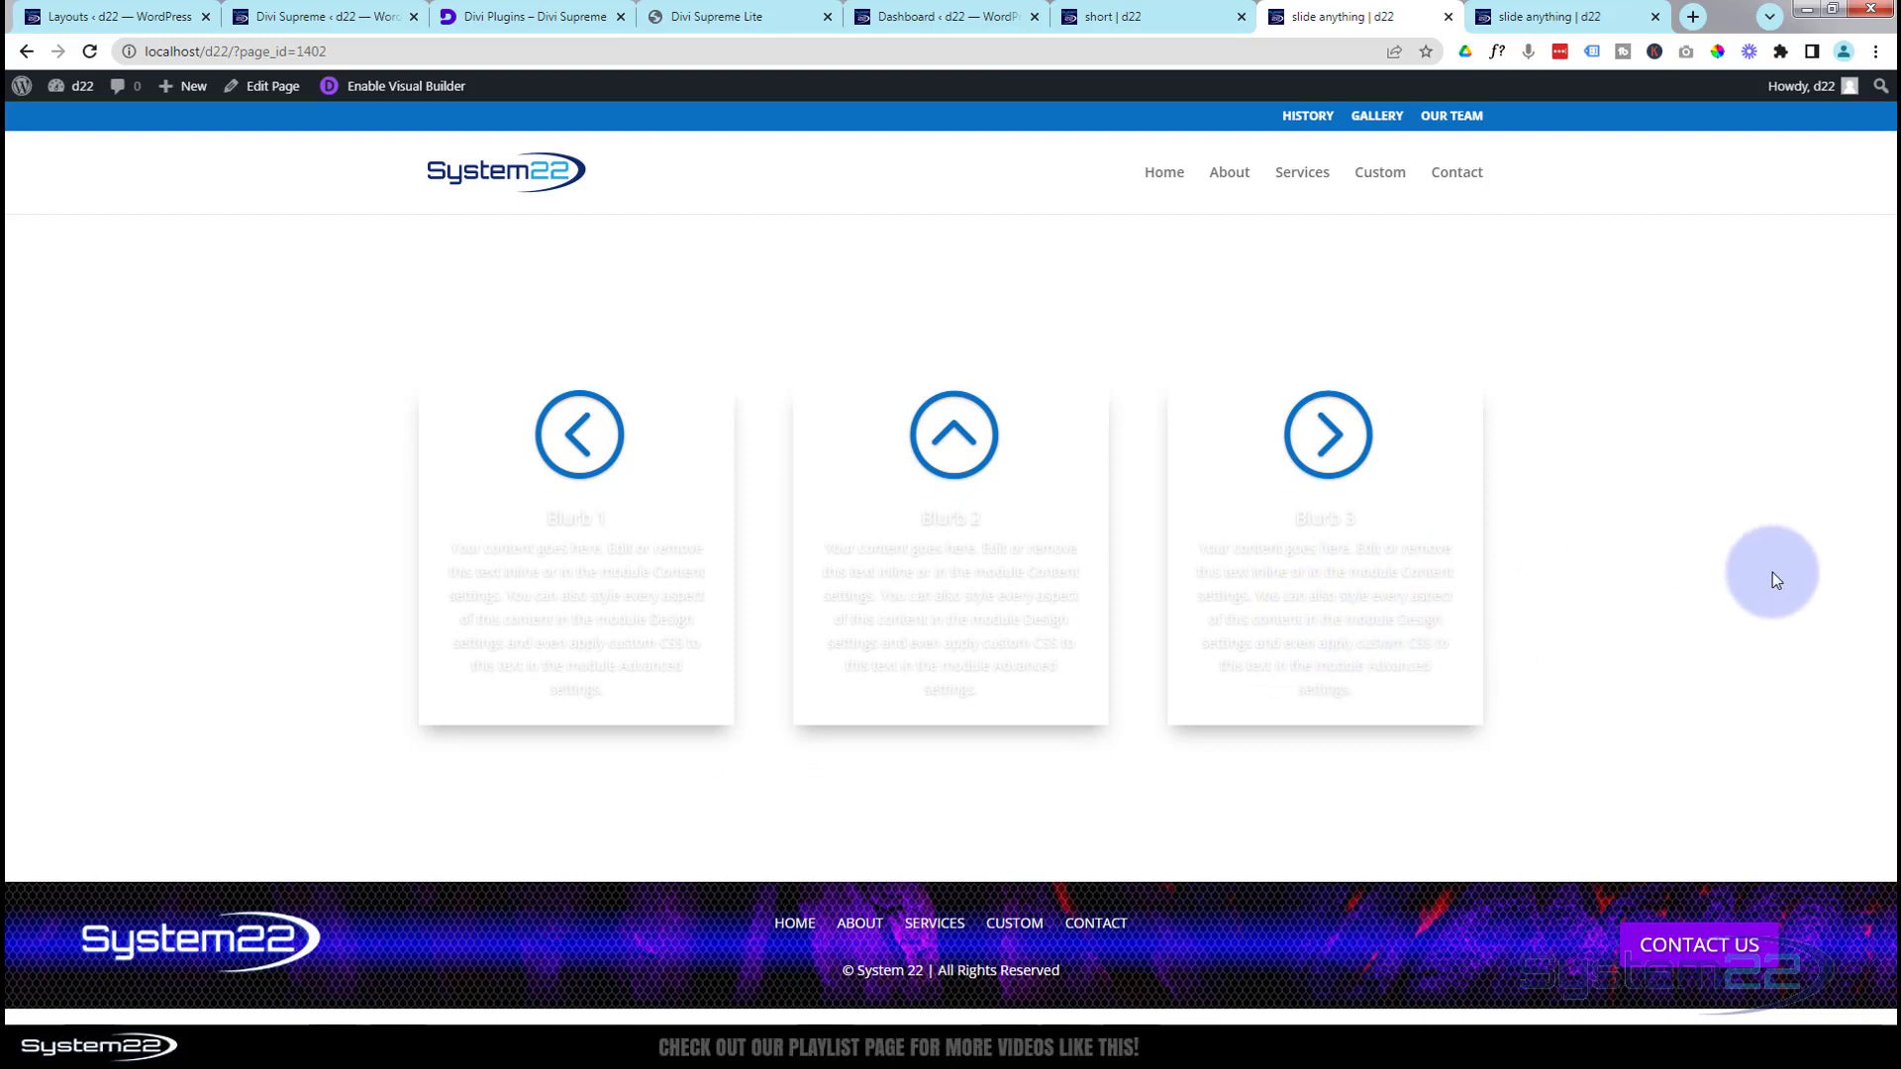
left_click(1861, 547)
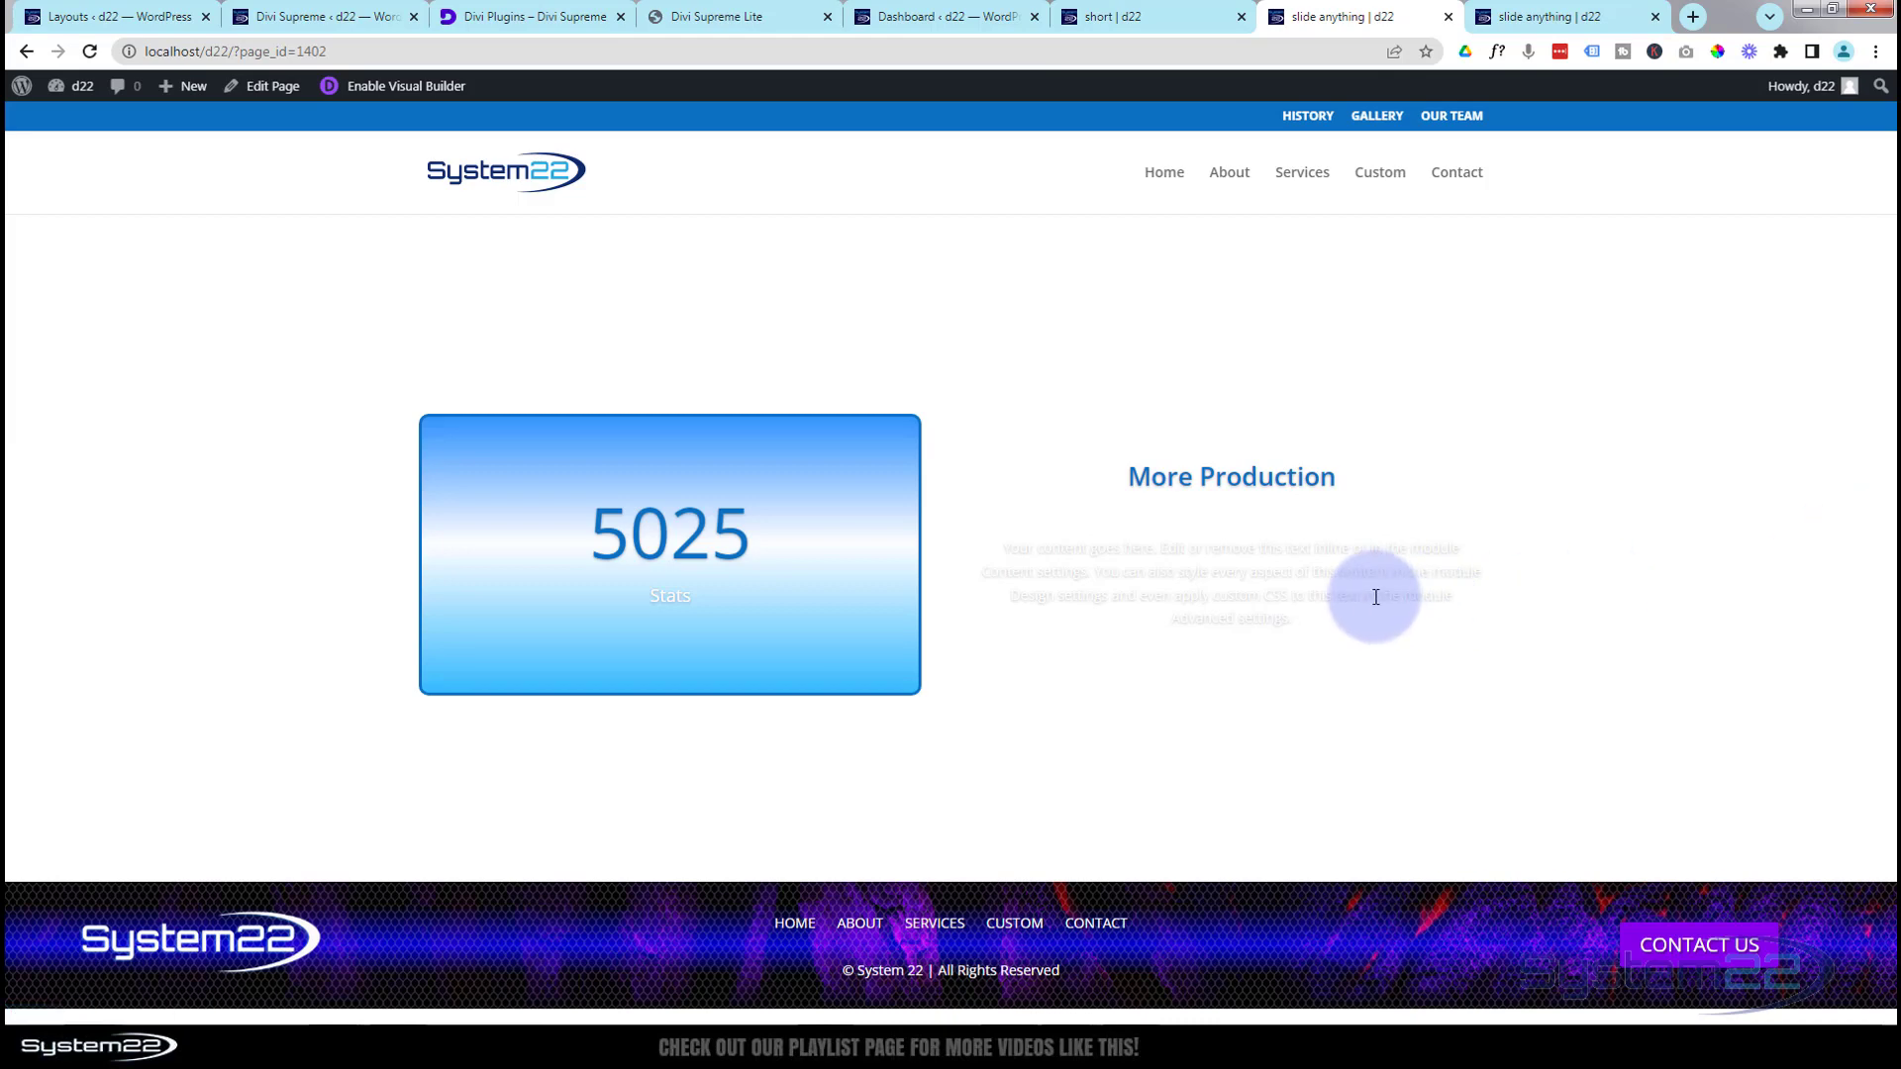
left_click(1842, 568)
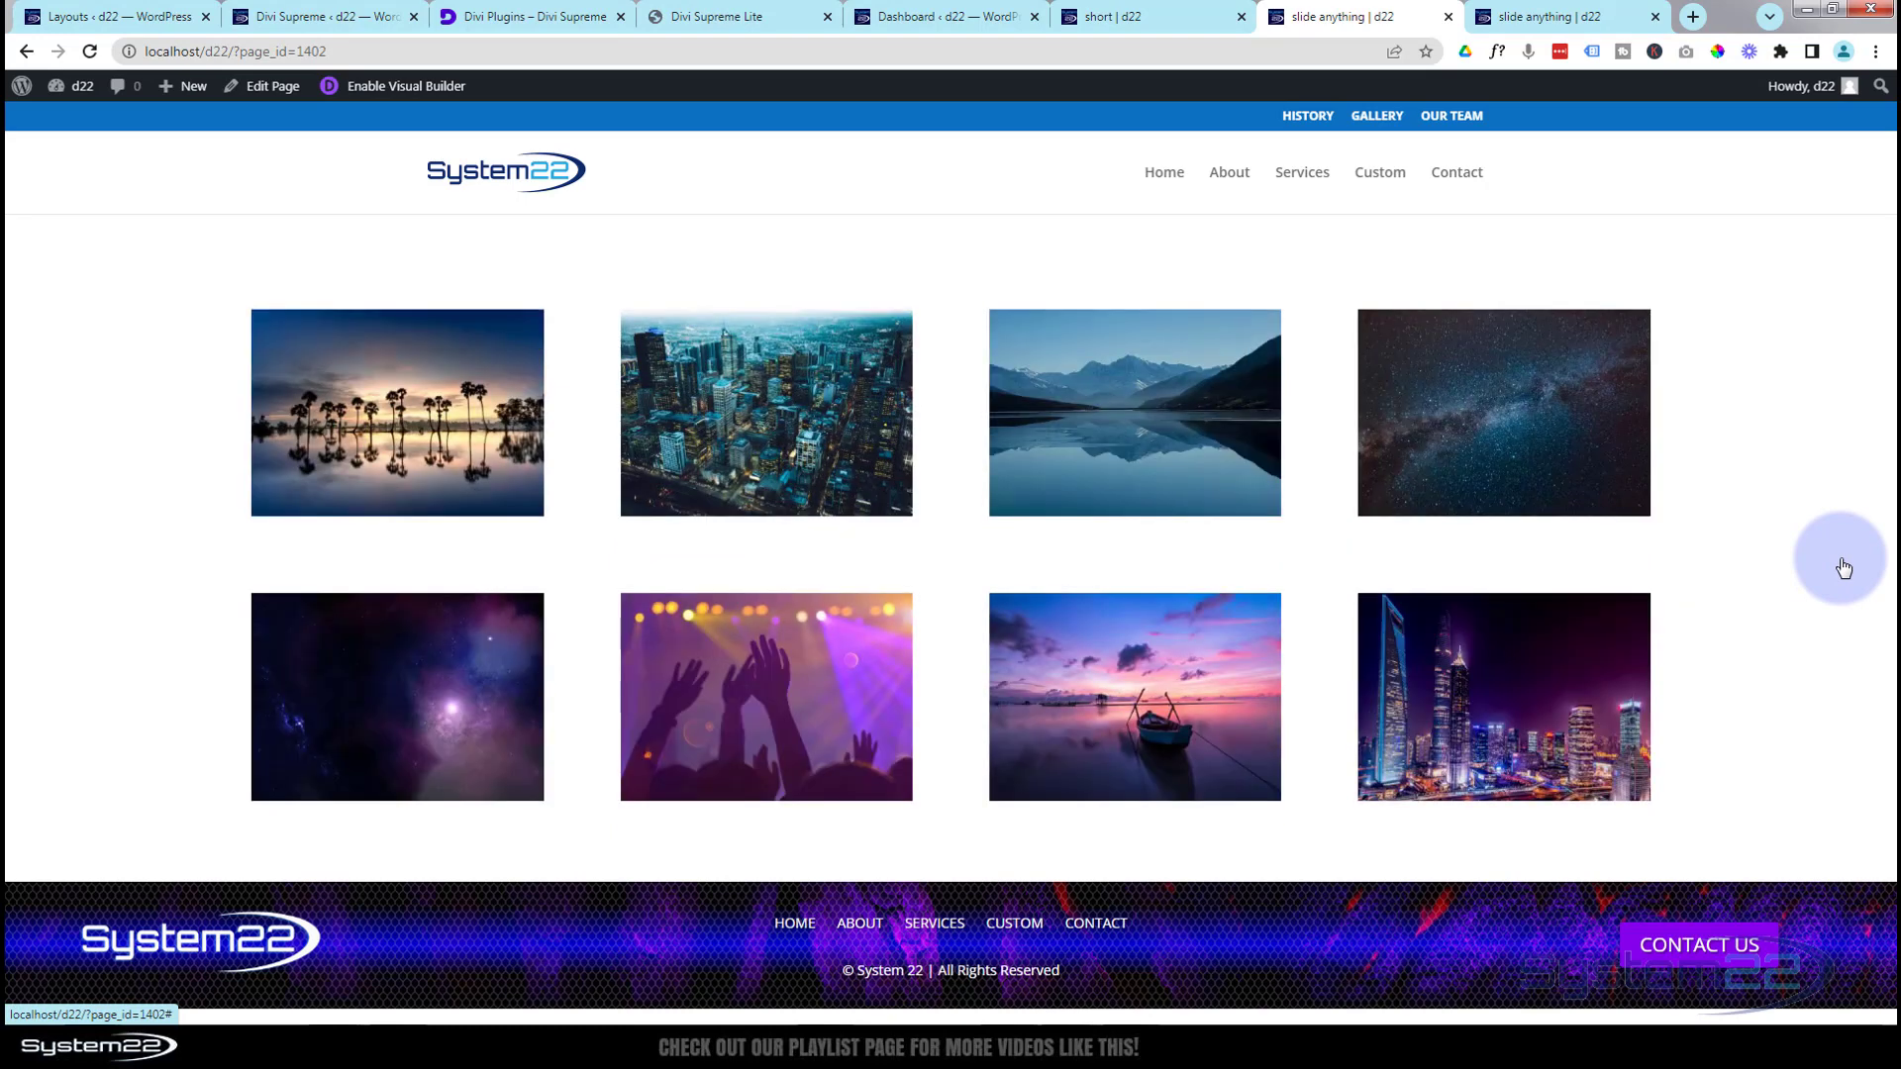
left_click(1841, 567)
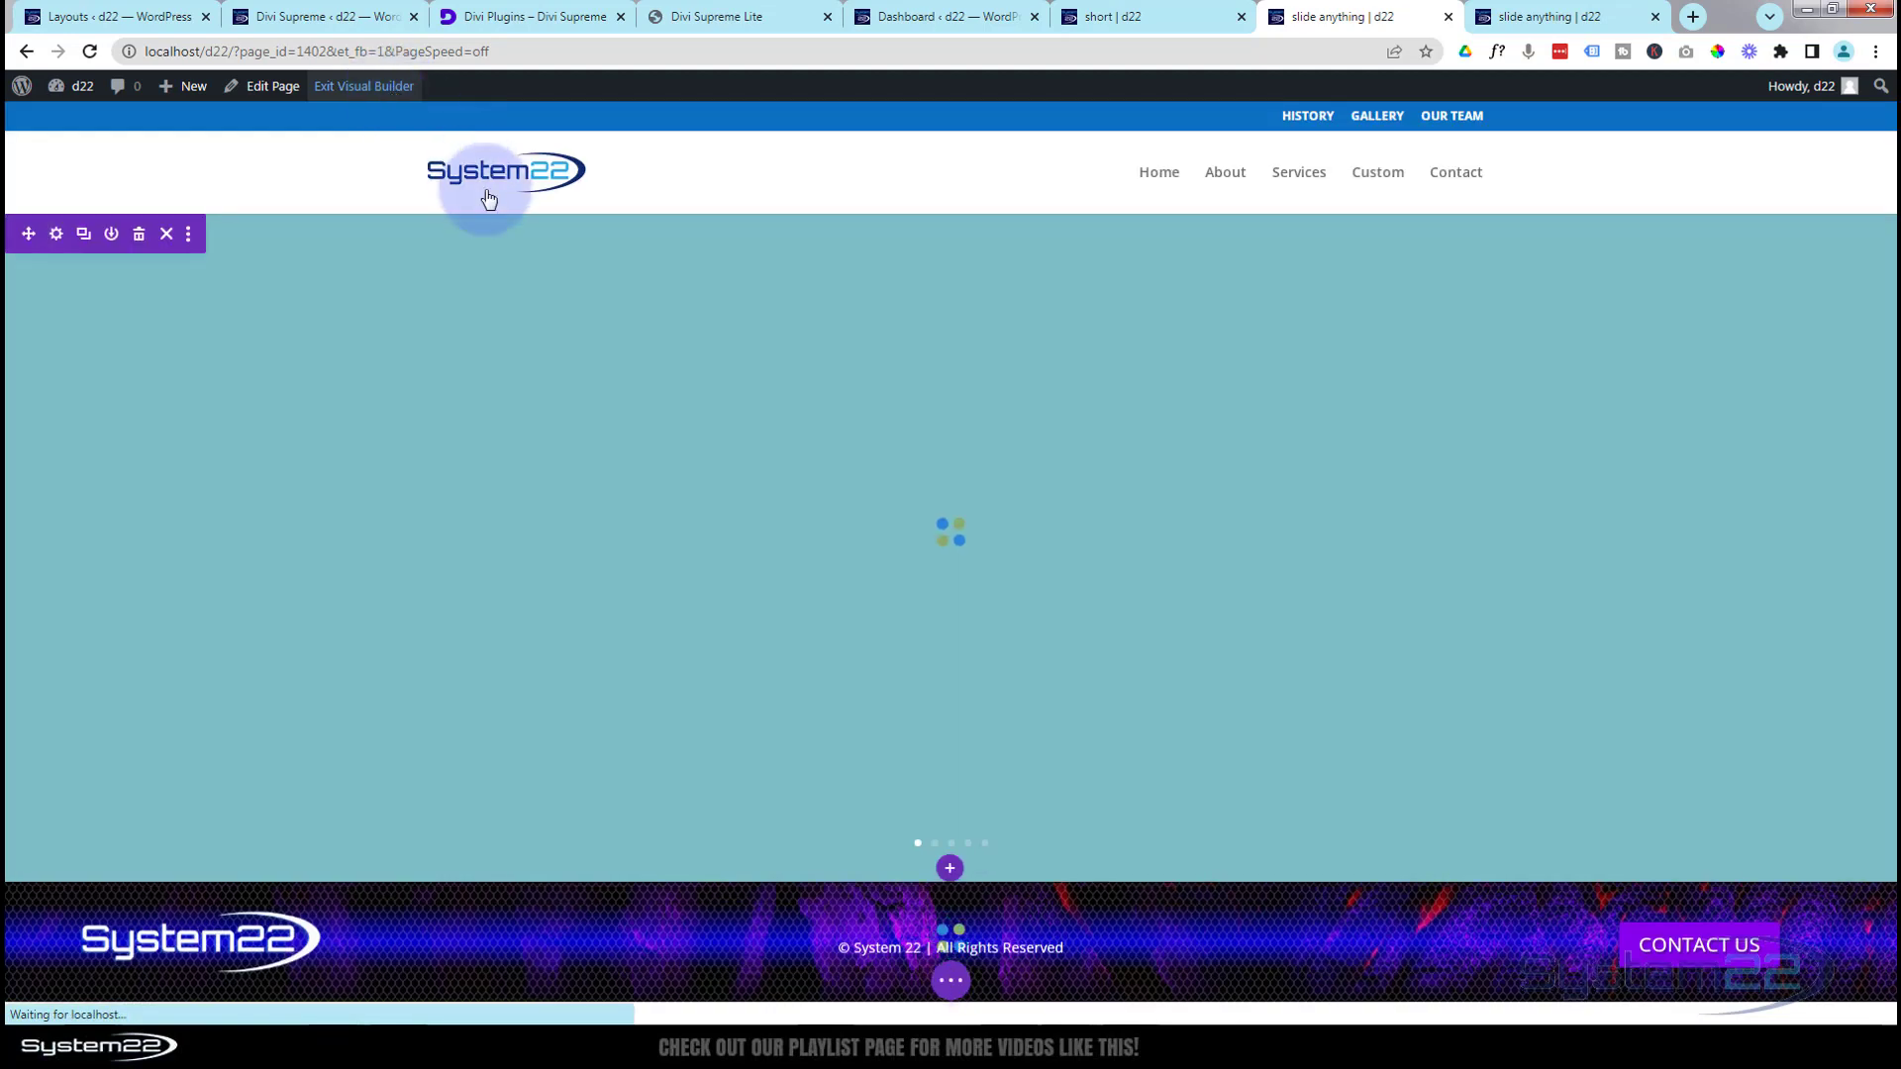
Reopen the fullwidth slider's settings in the Visual Builder, set the second slide's text color to Dark and save that slide.
mouse_move(967, 454)
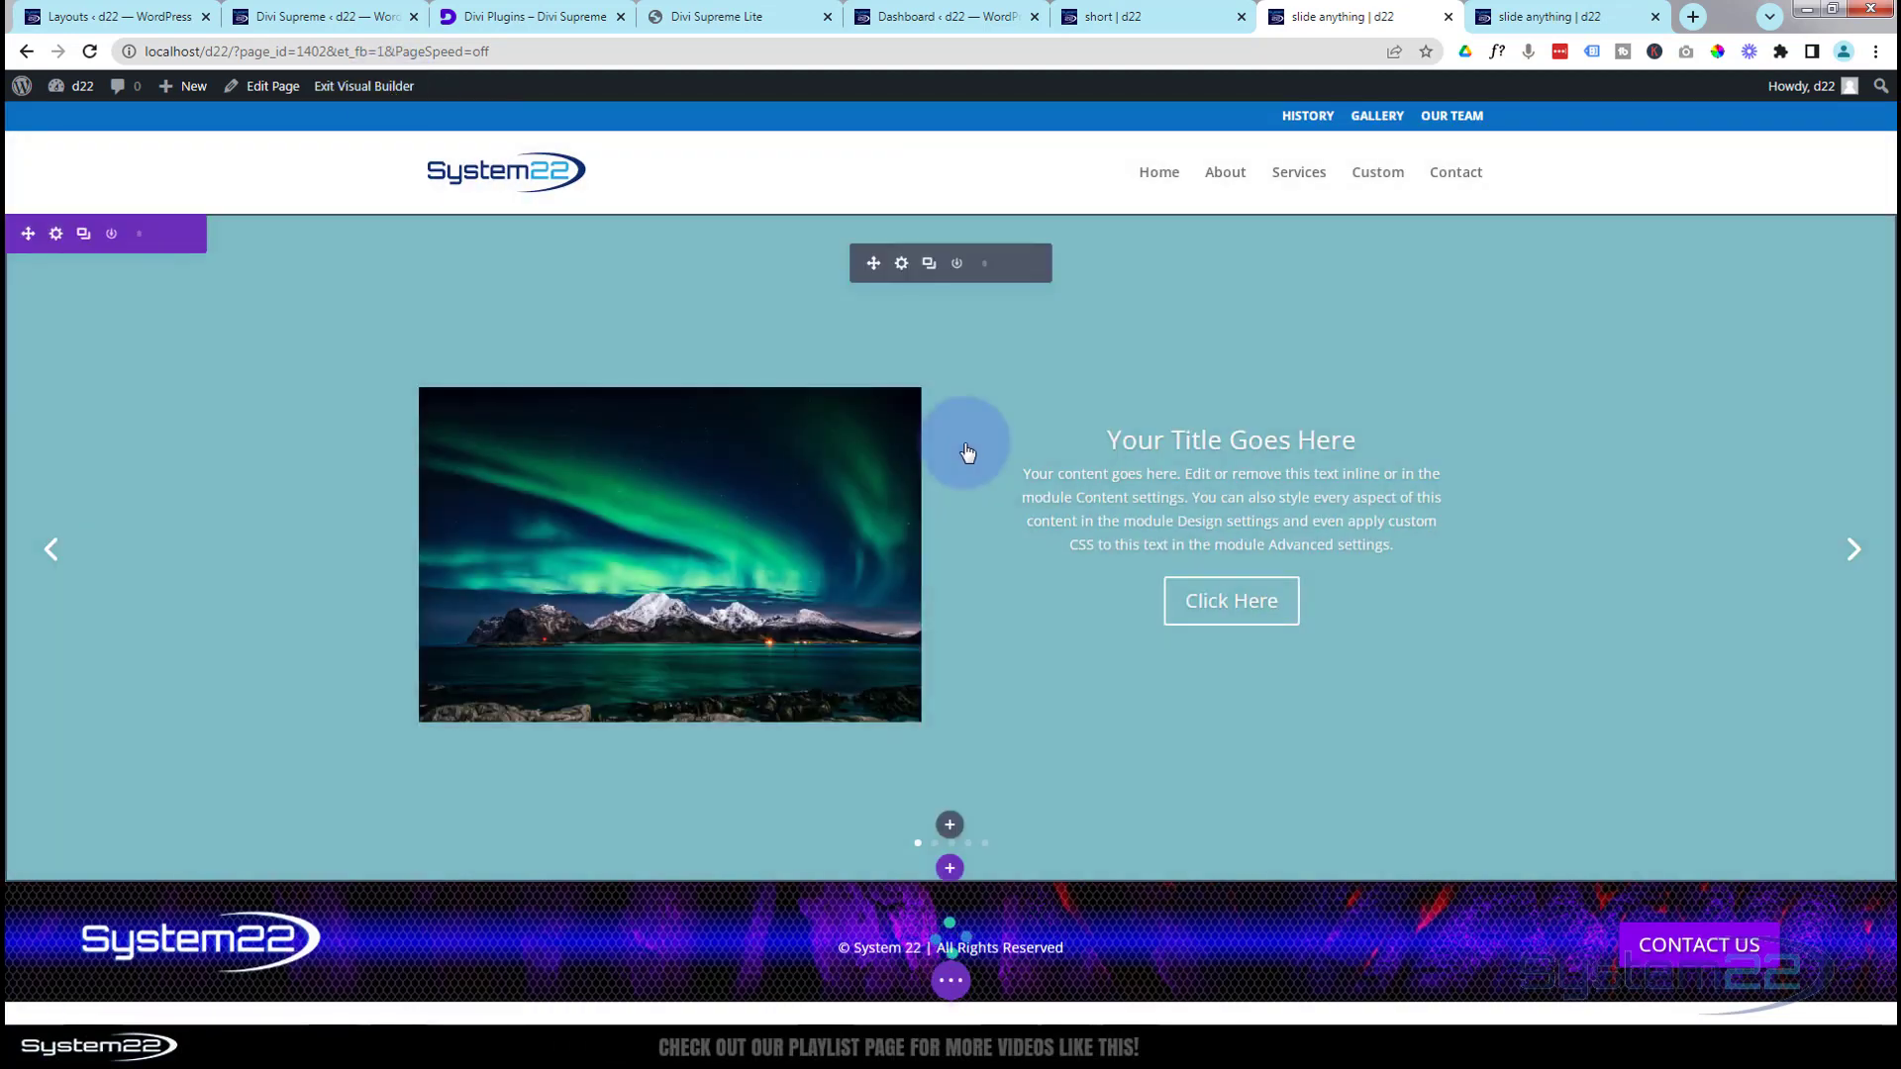
left_click(903, 265)
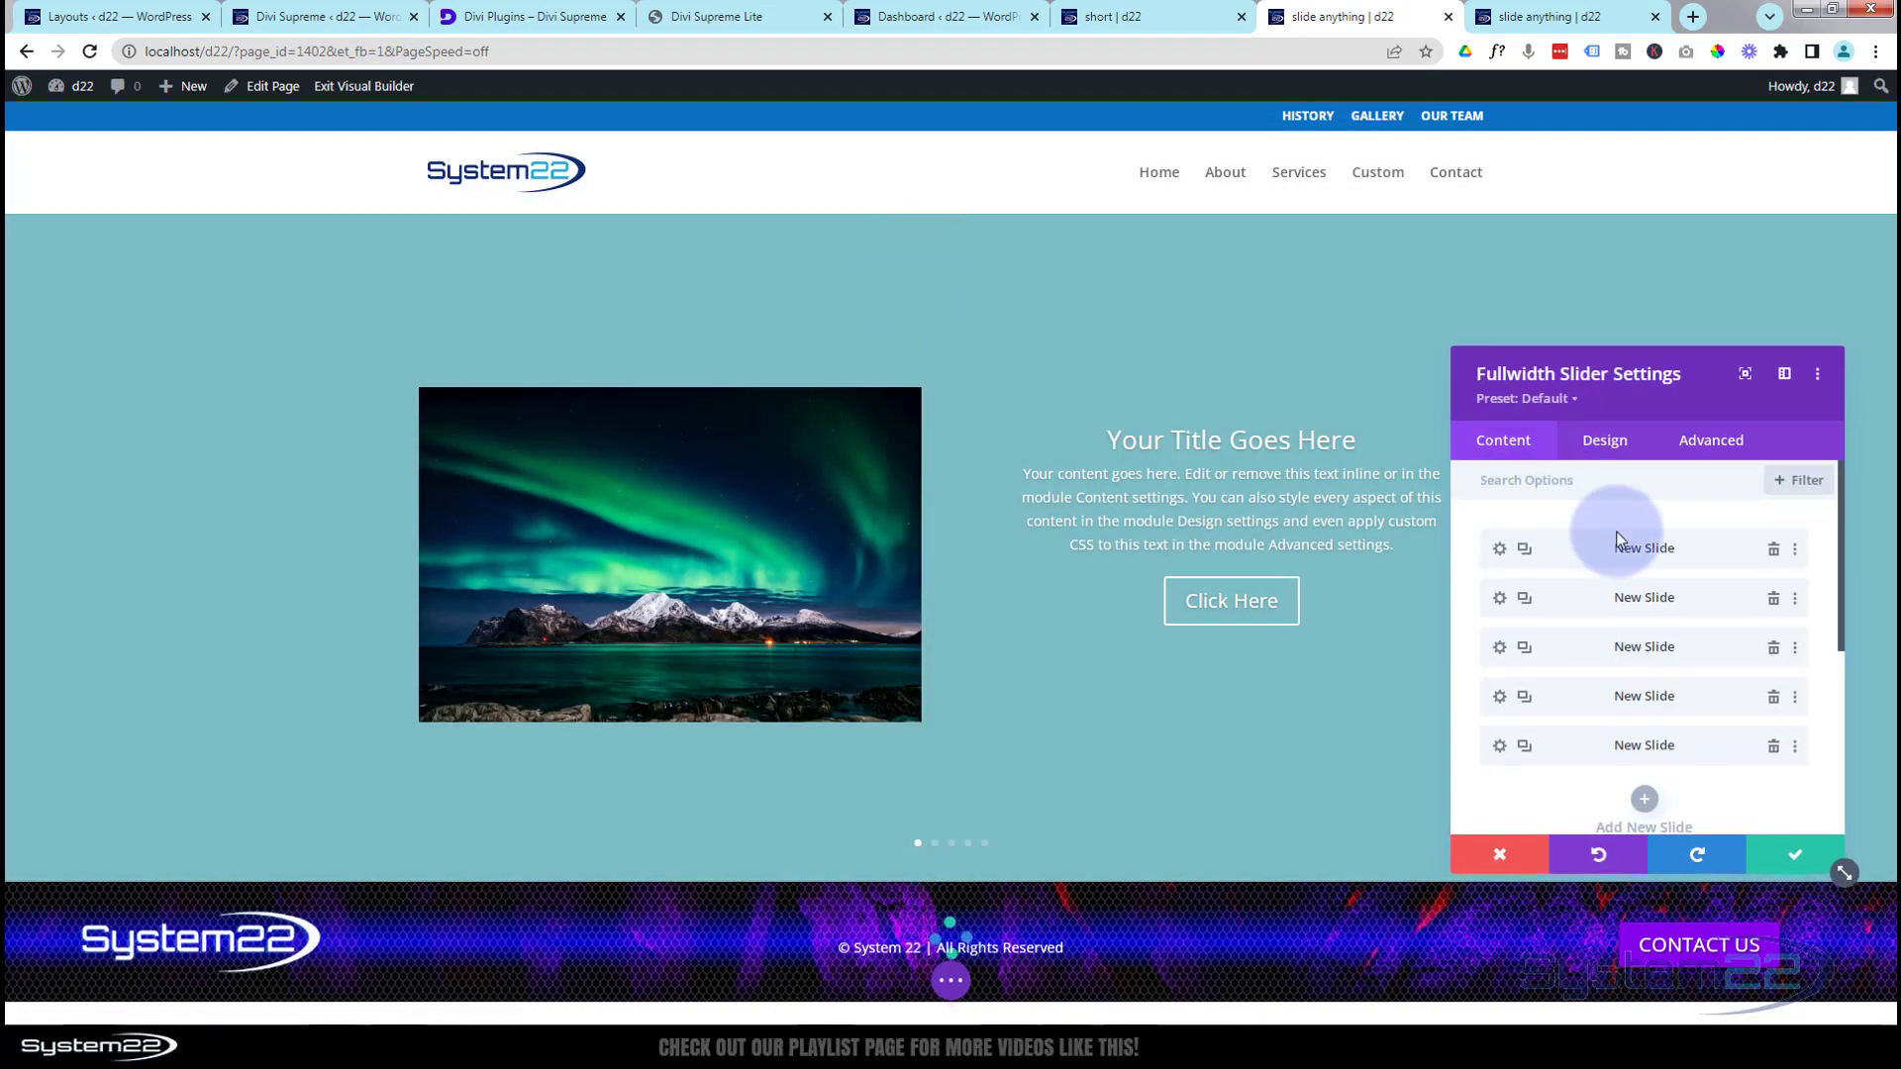
left_click(1501, 599)
left_click(1606, 442)
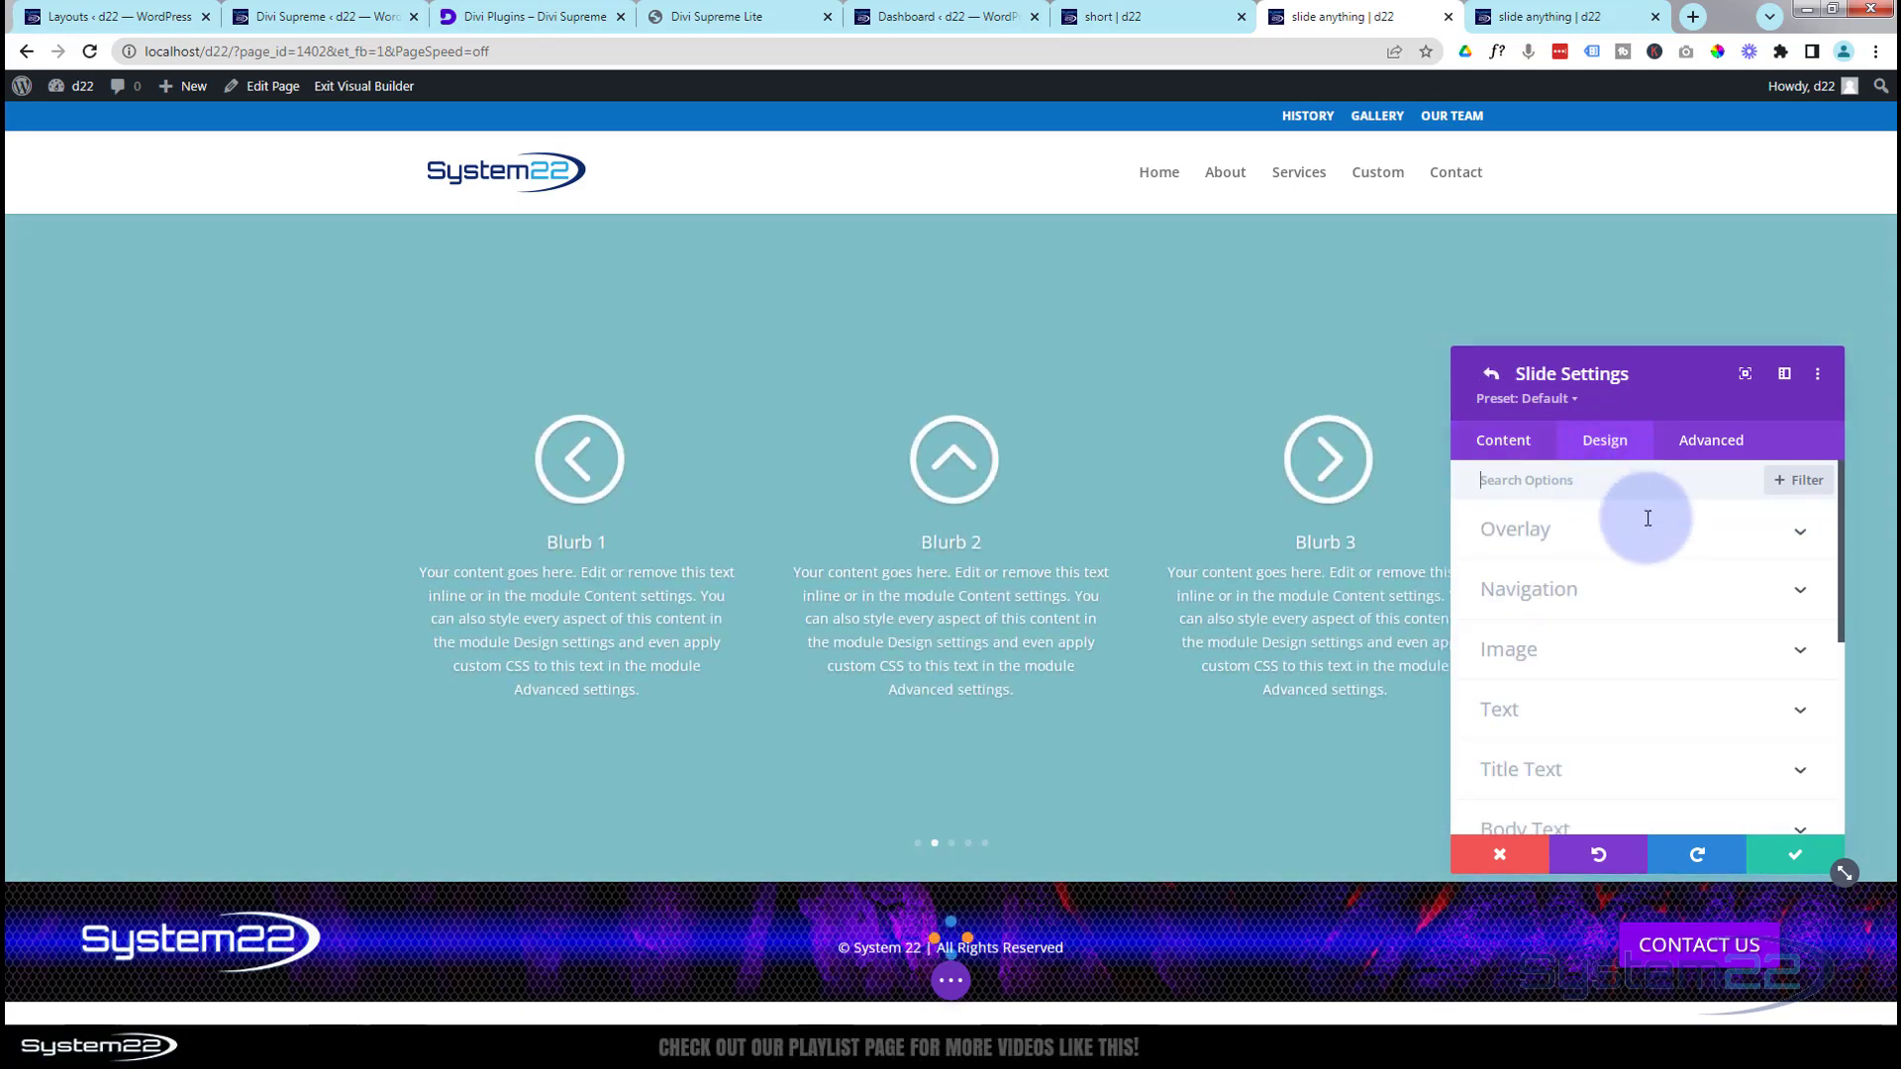
left_click(1634, 705)
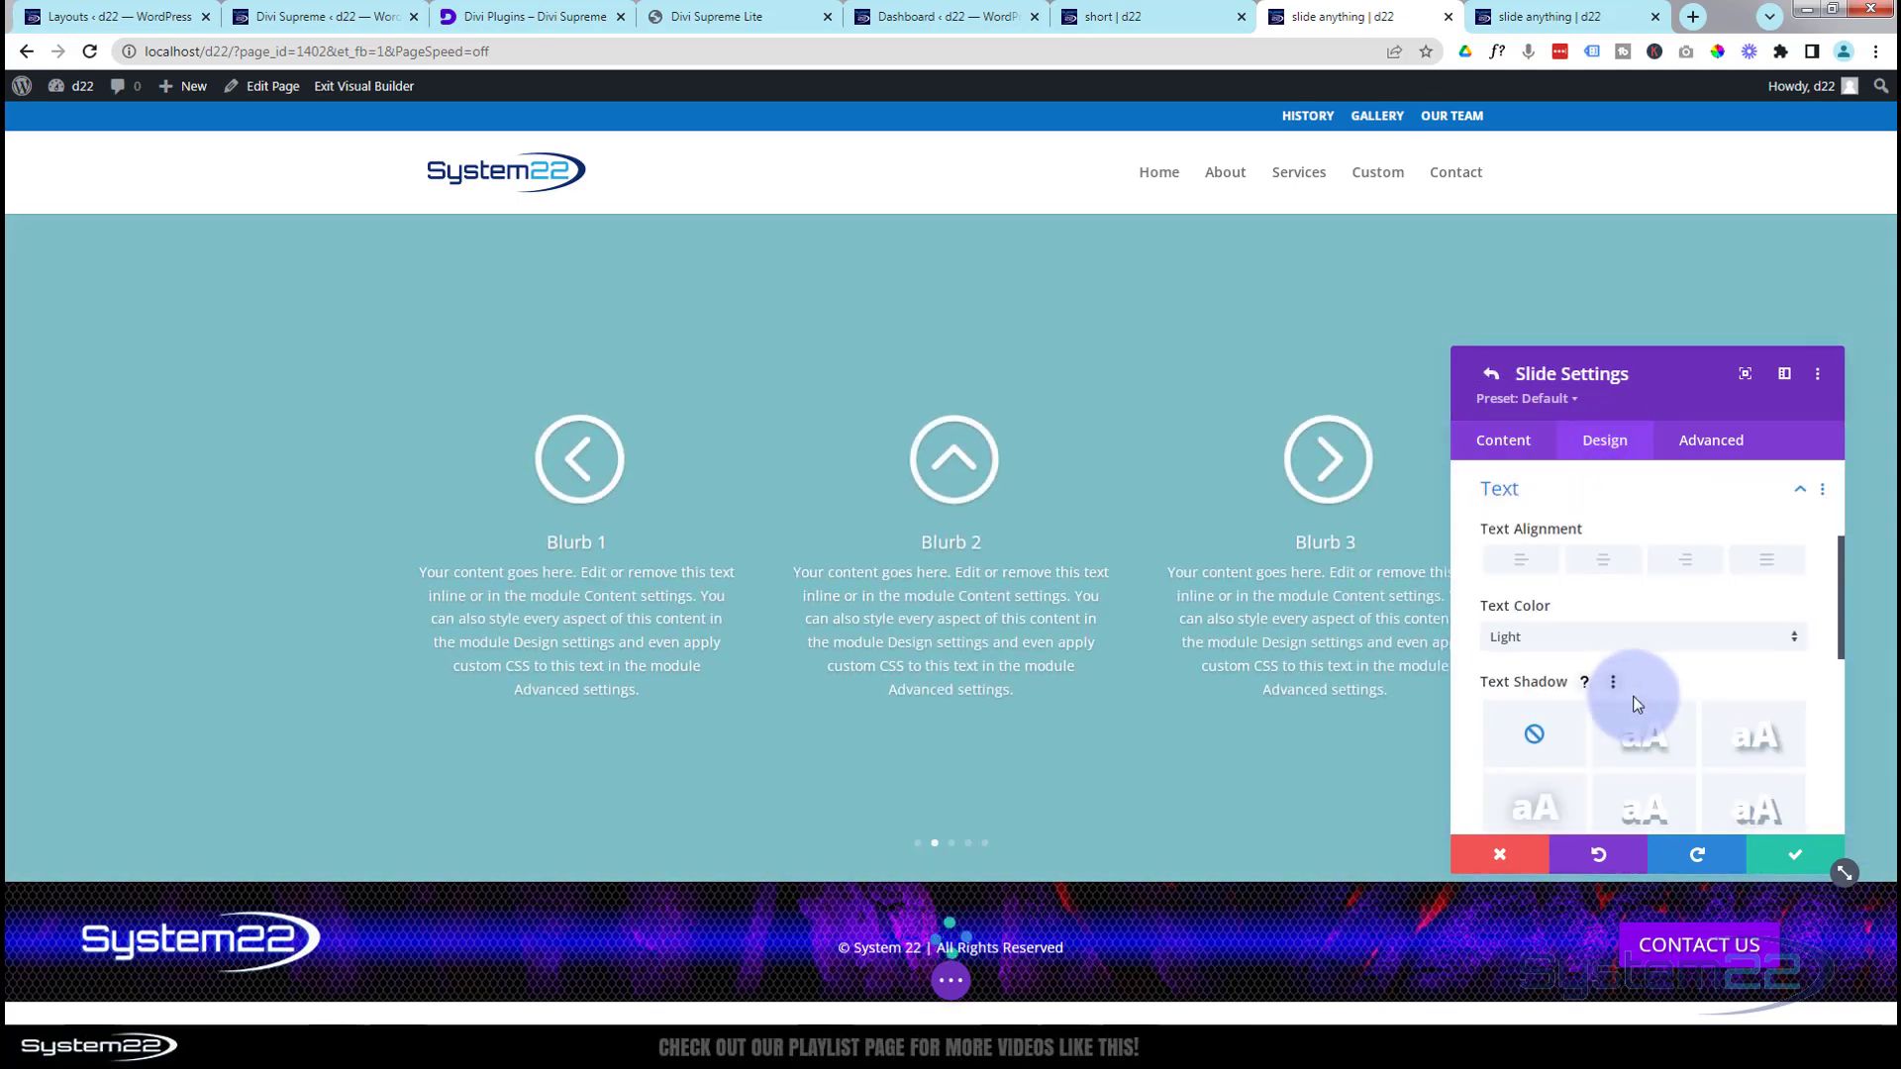
left_click(1614, 645)
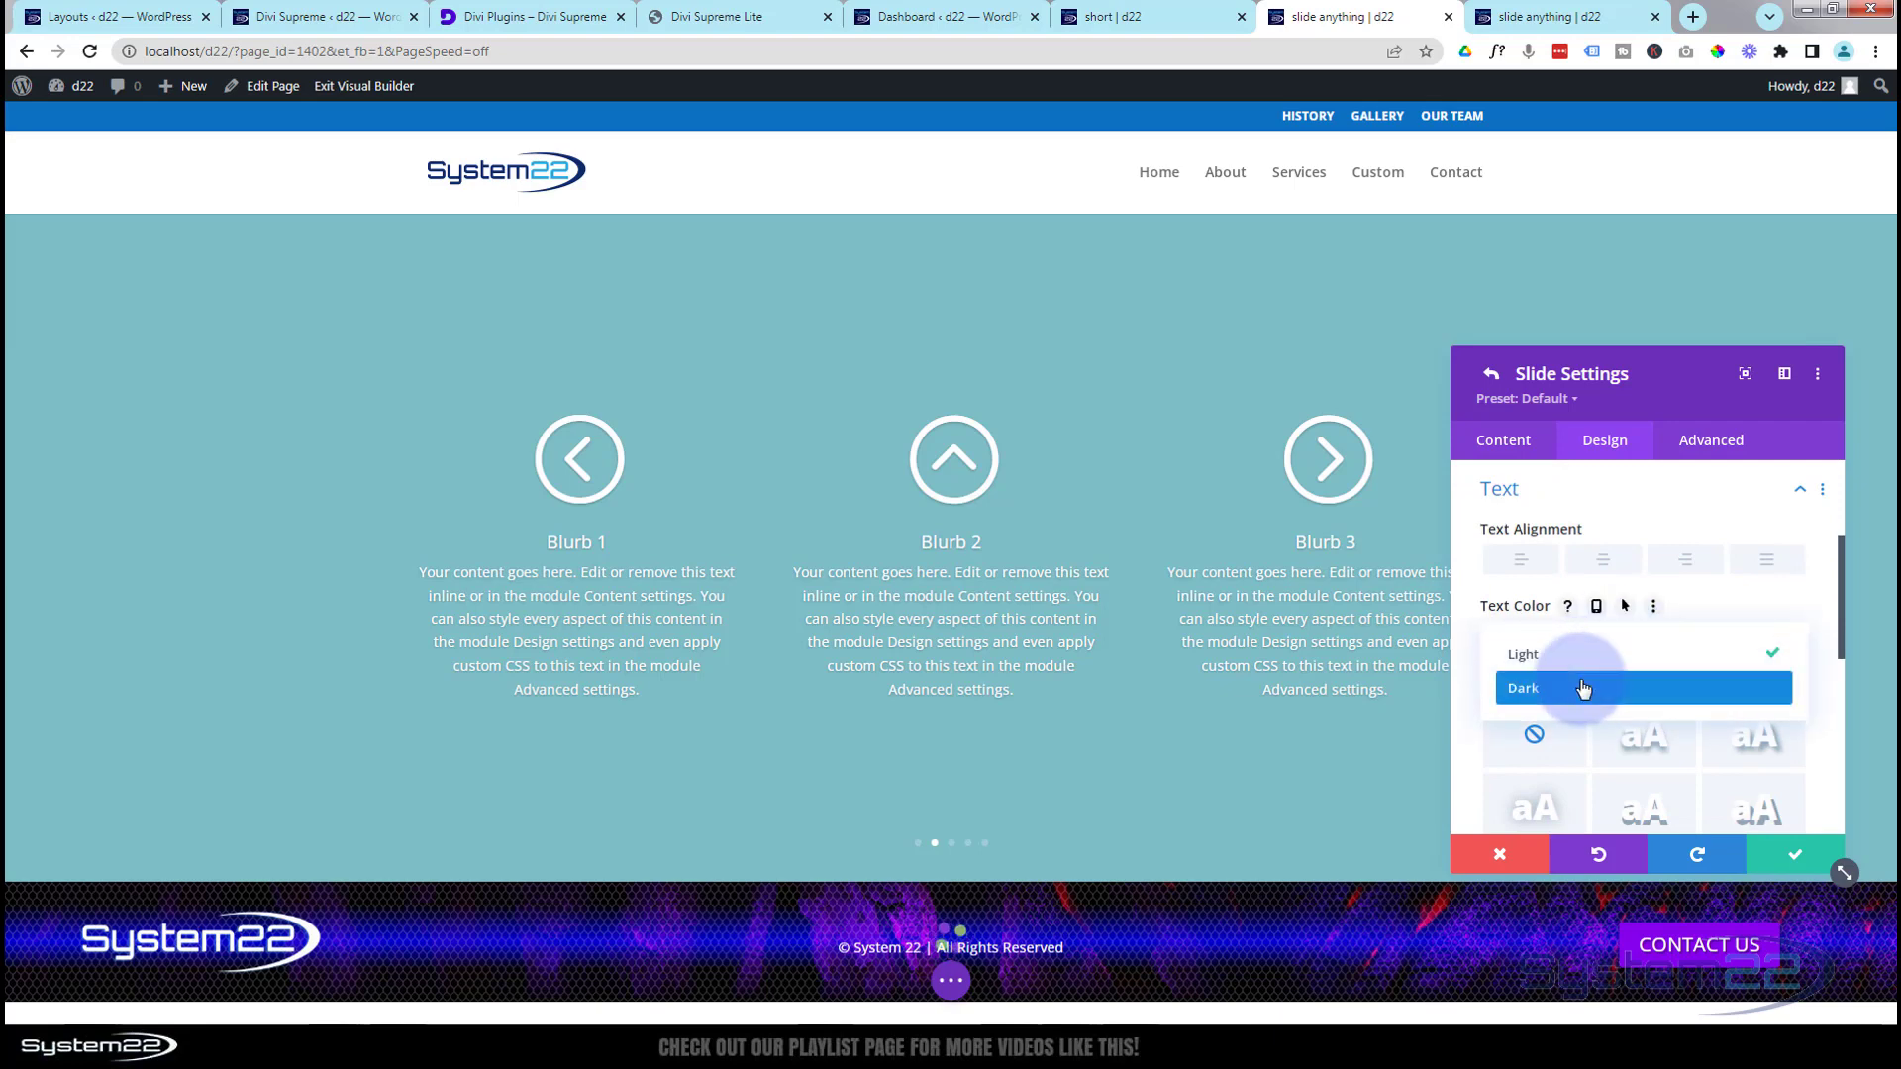
left_click(1582, 689)
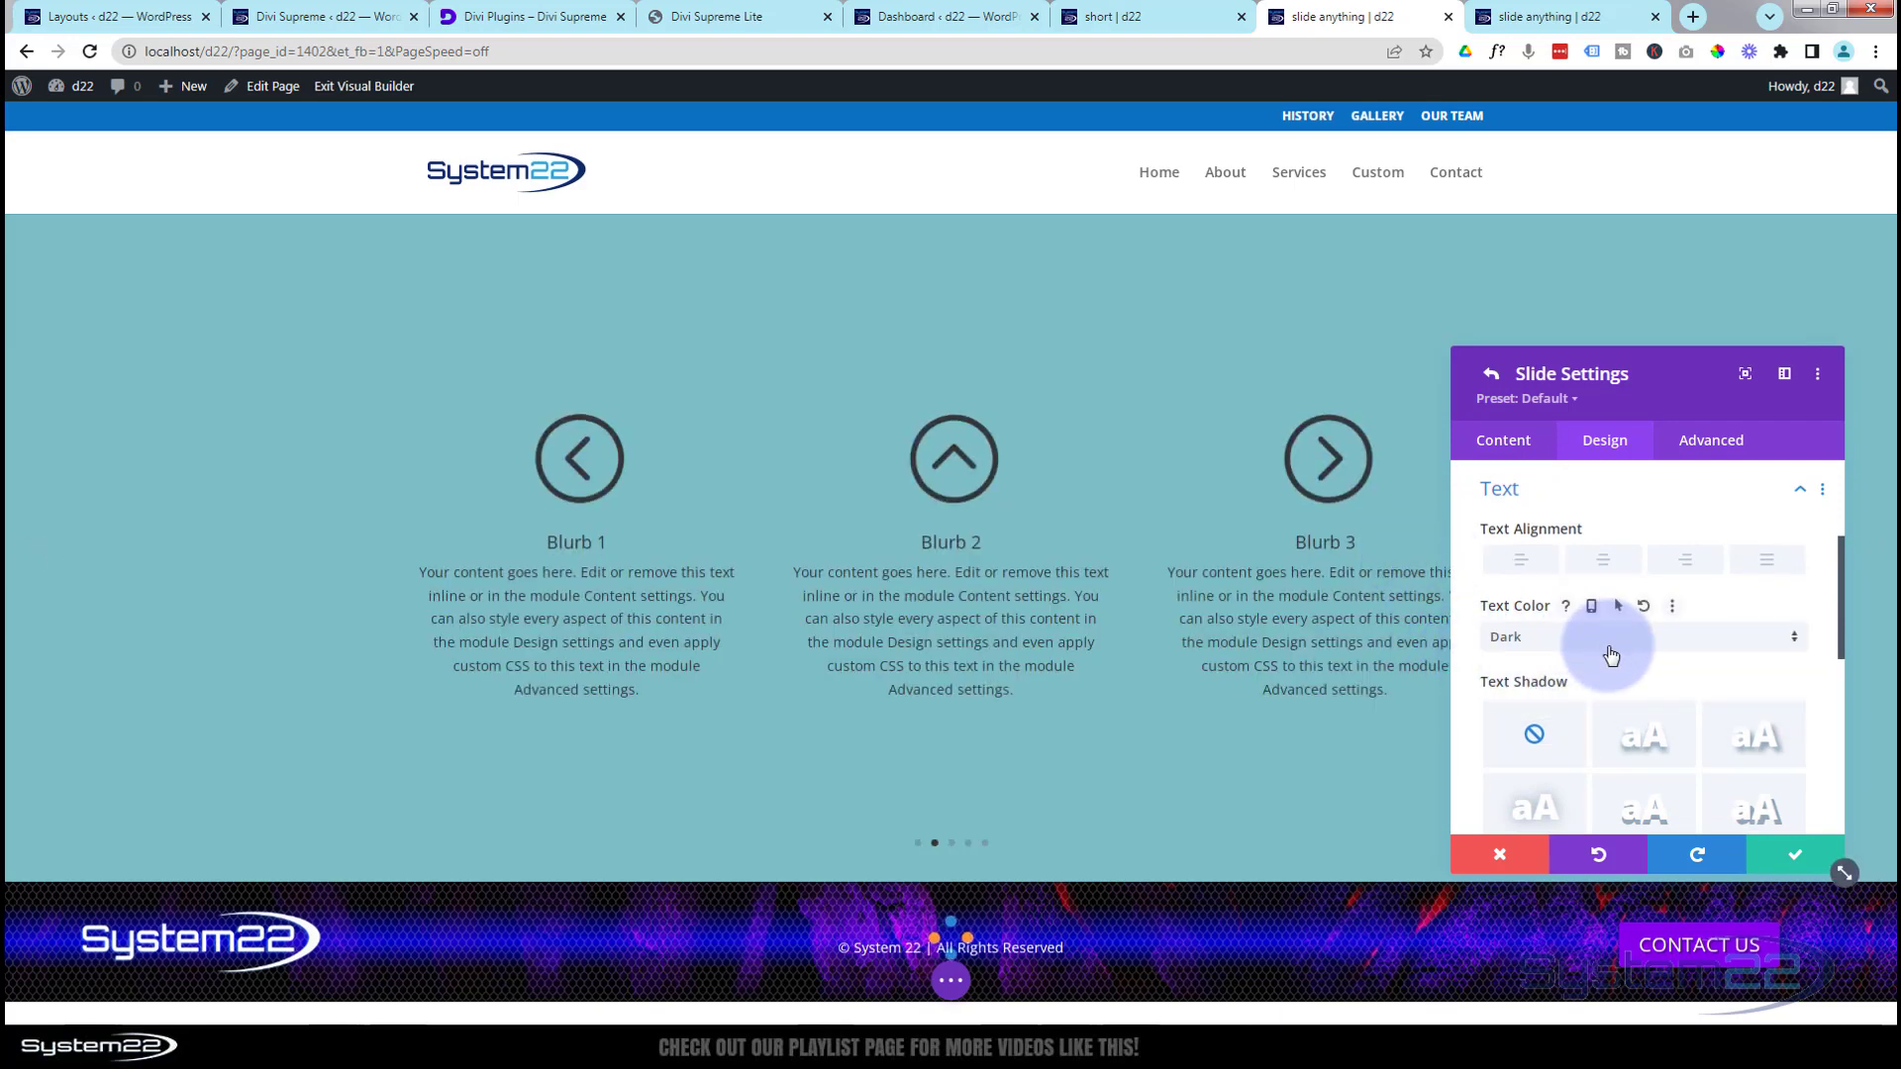
scroll(1644, 693, "down", 1)
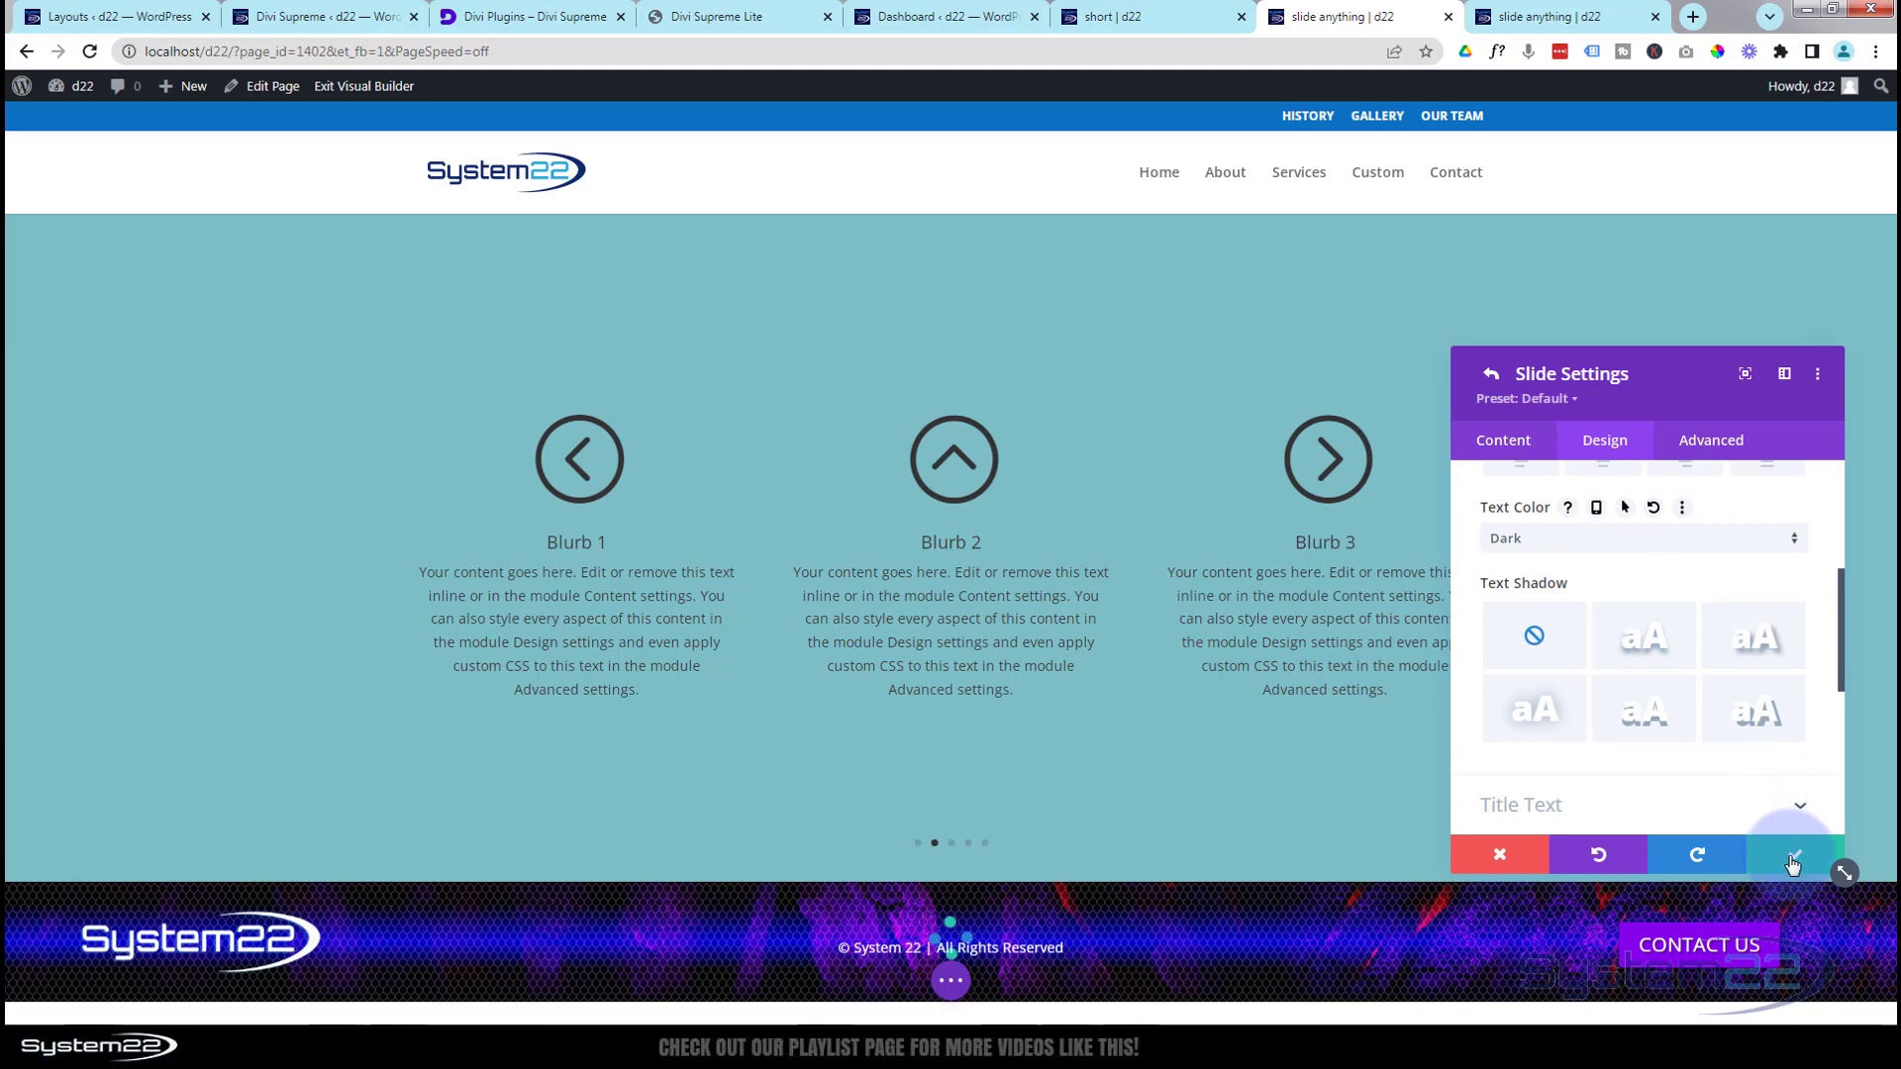
left_click(1792, 864)
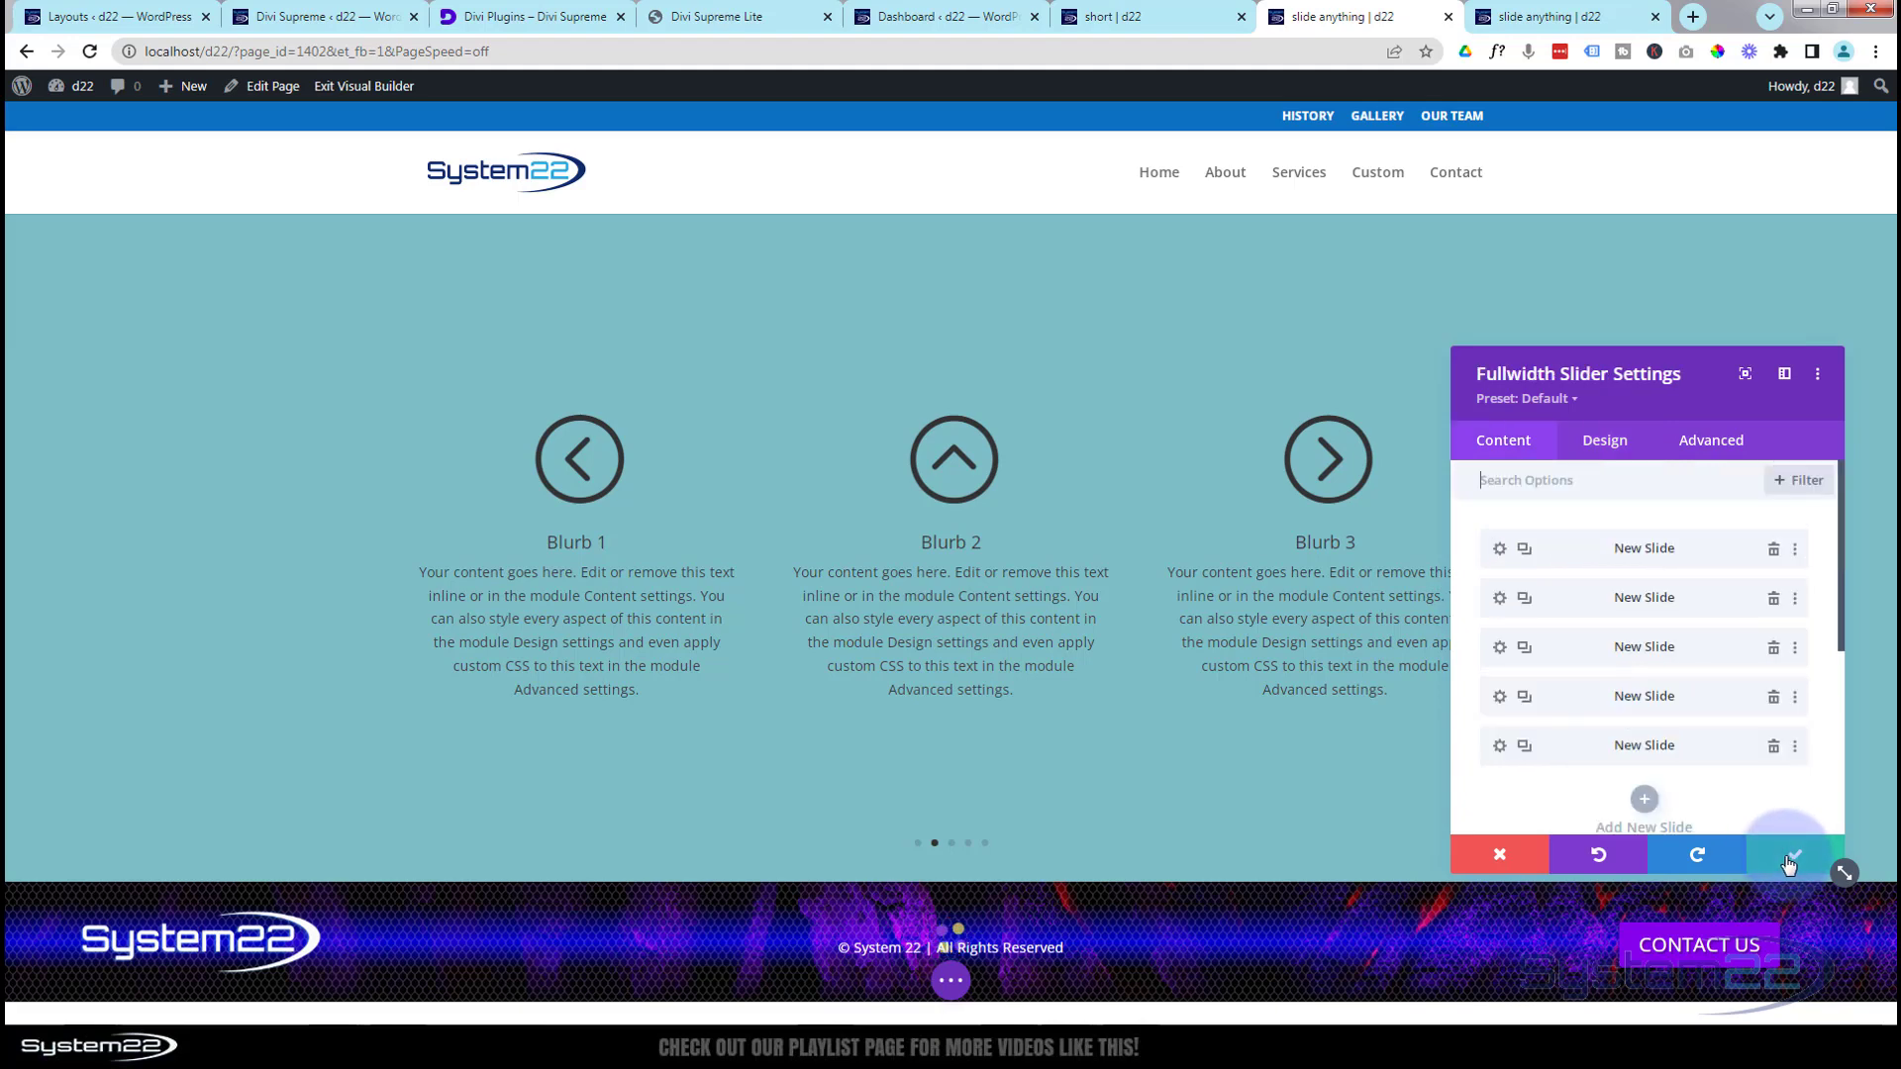
Set the third slide's text color to Dark in its text design options and save that slide.
left_click(1499, 649)
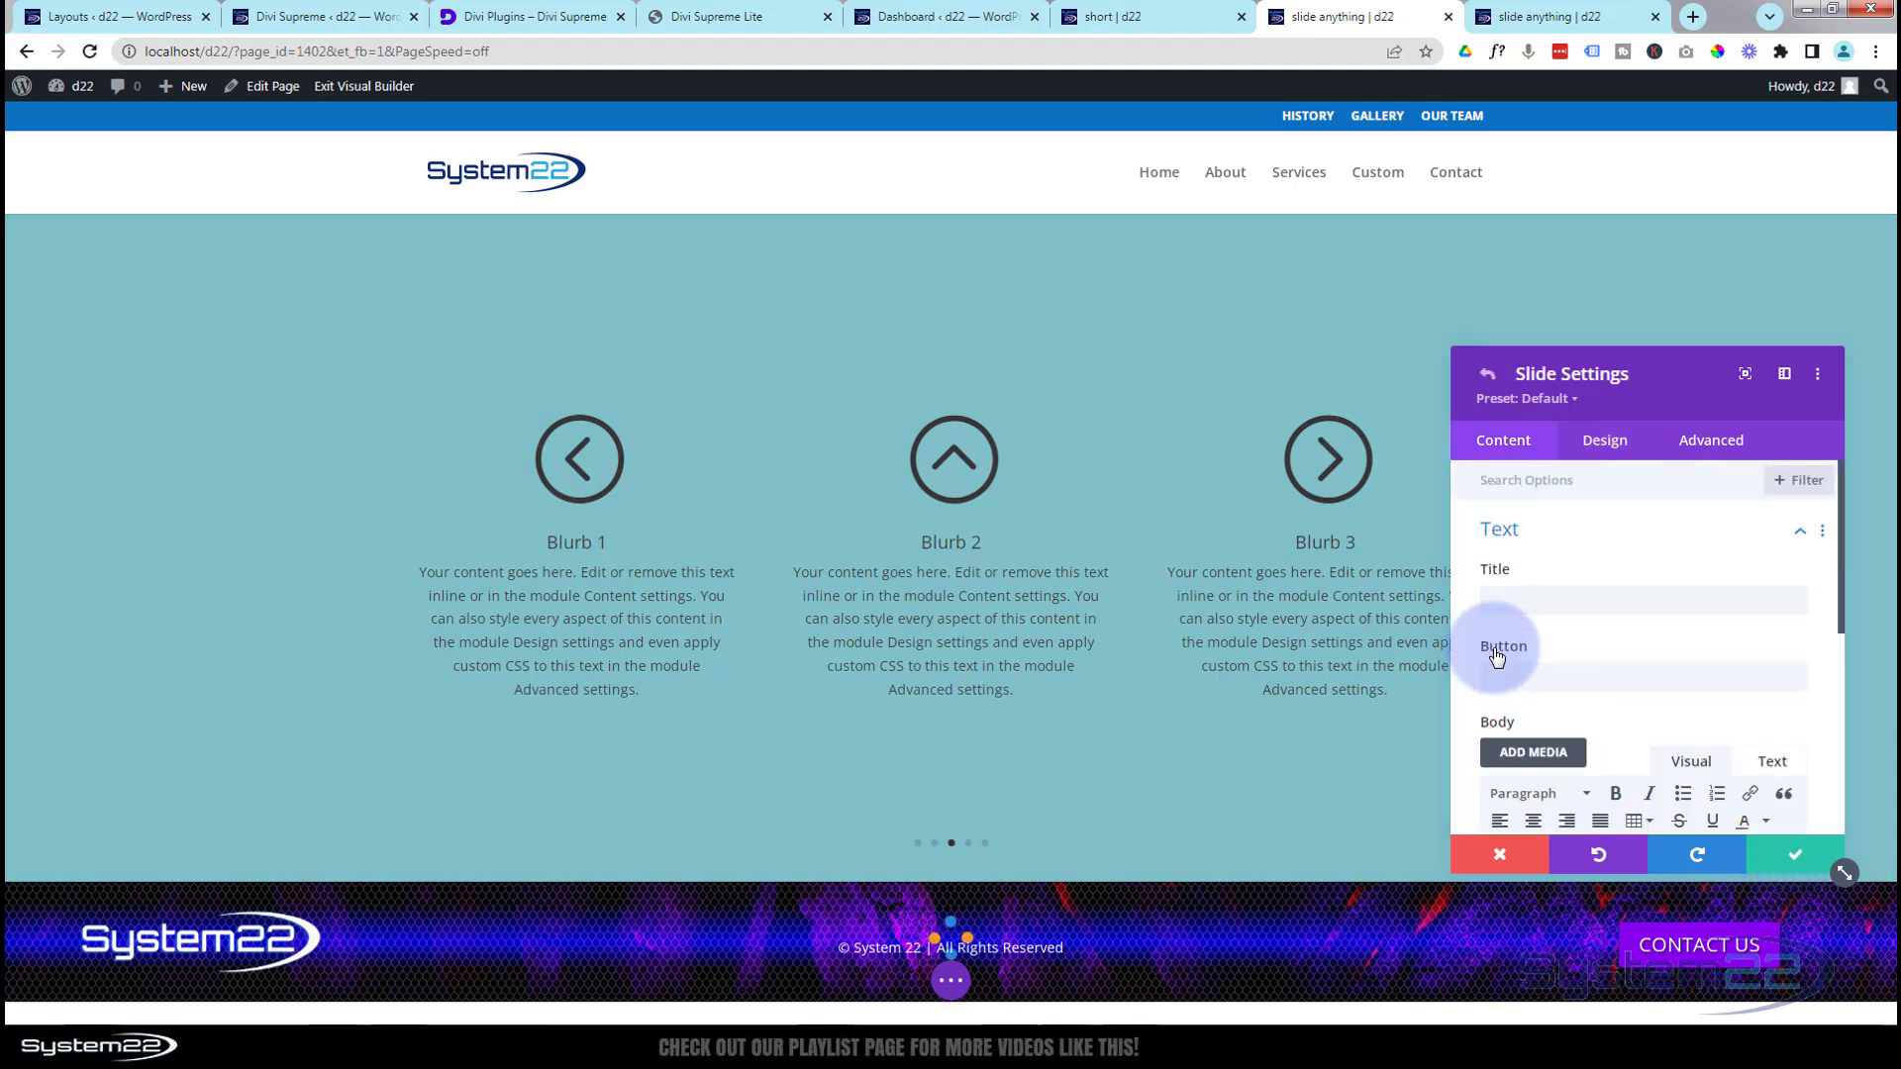
scroll(1557, 634, "down", 3)
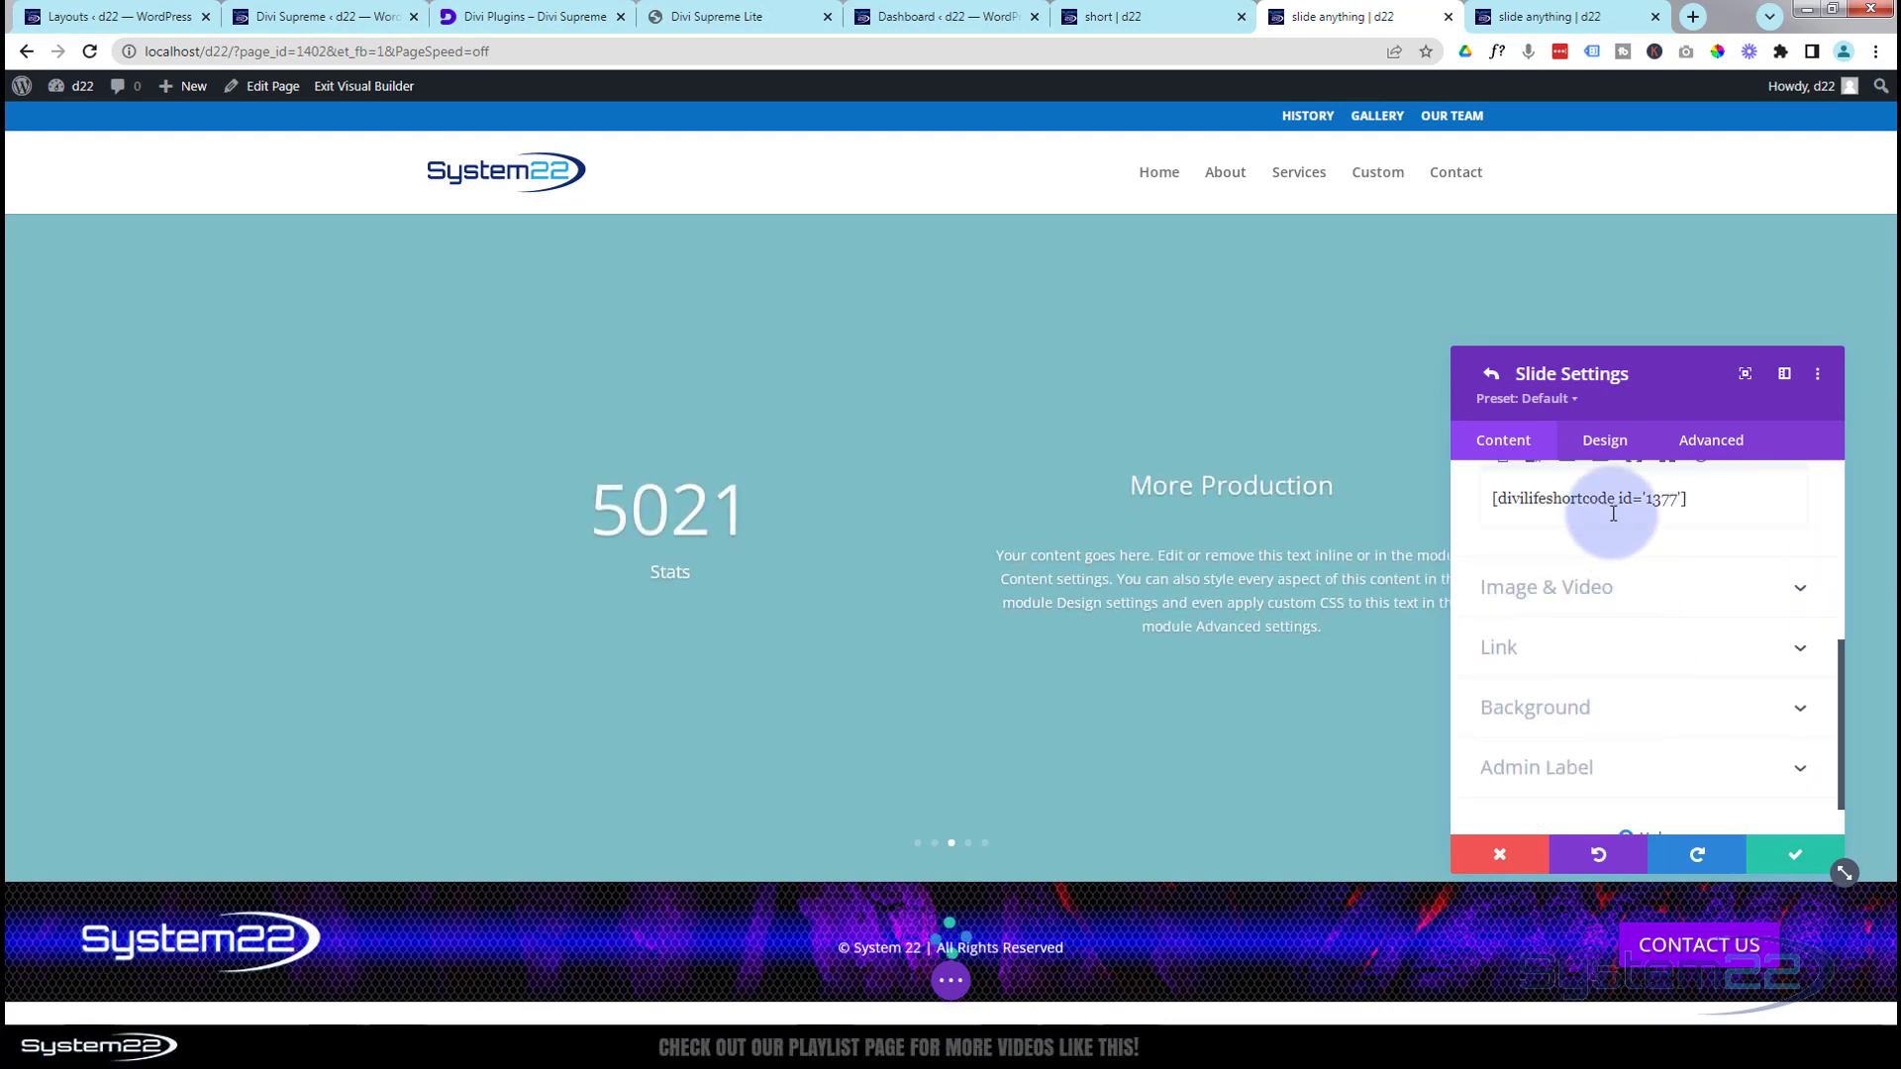
left_click(1604, 440)
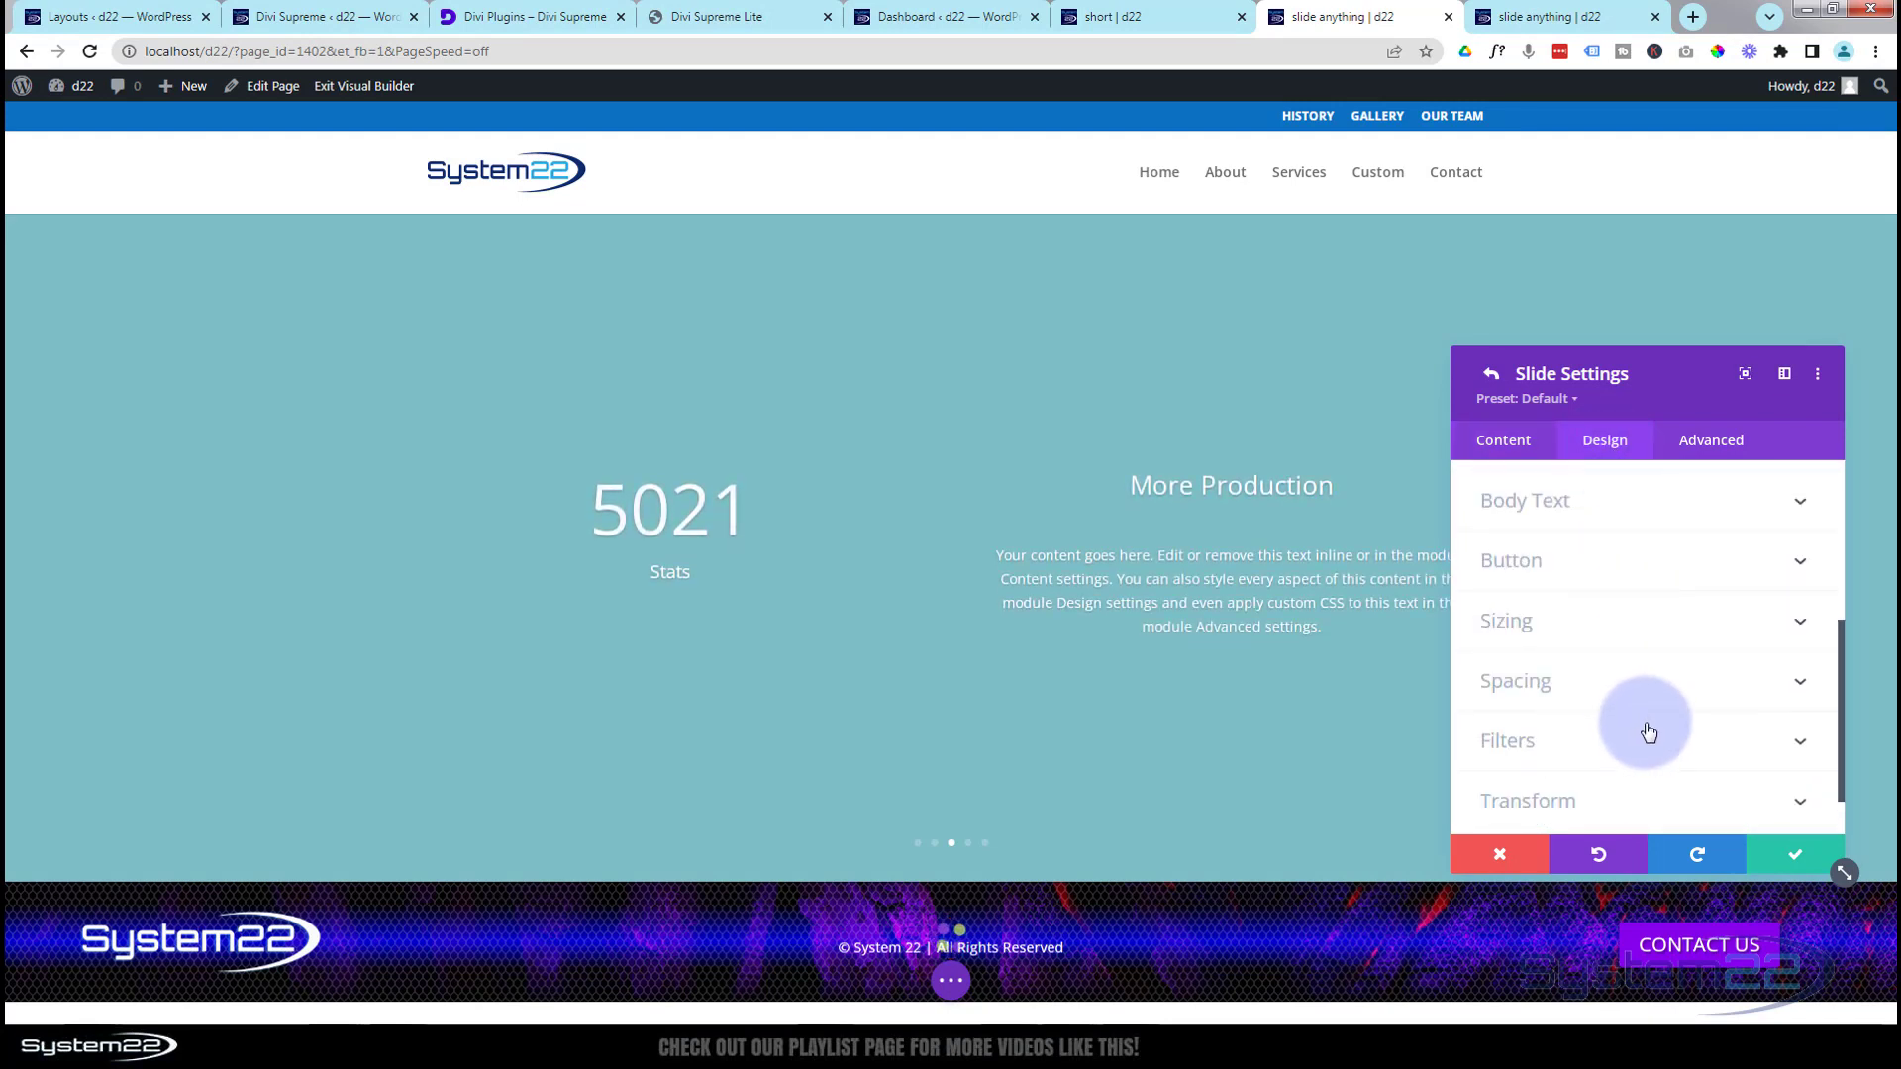
scroll(1648, 728, "up", 3)
left_click(1653, 582)
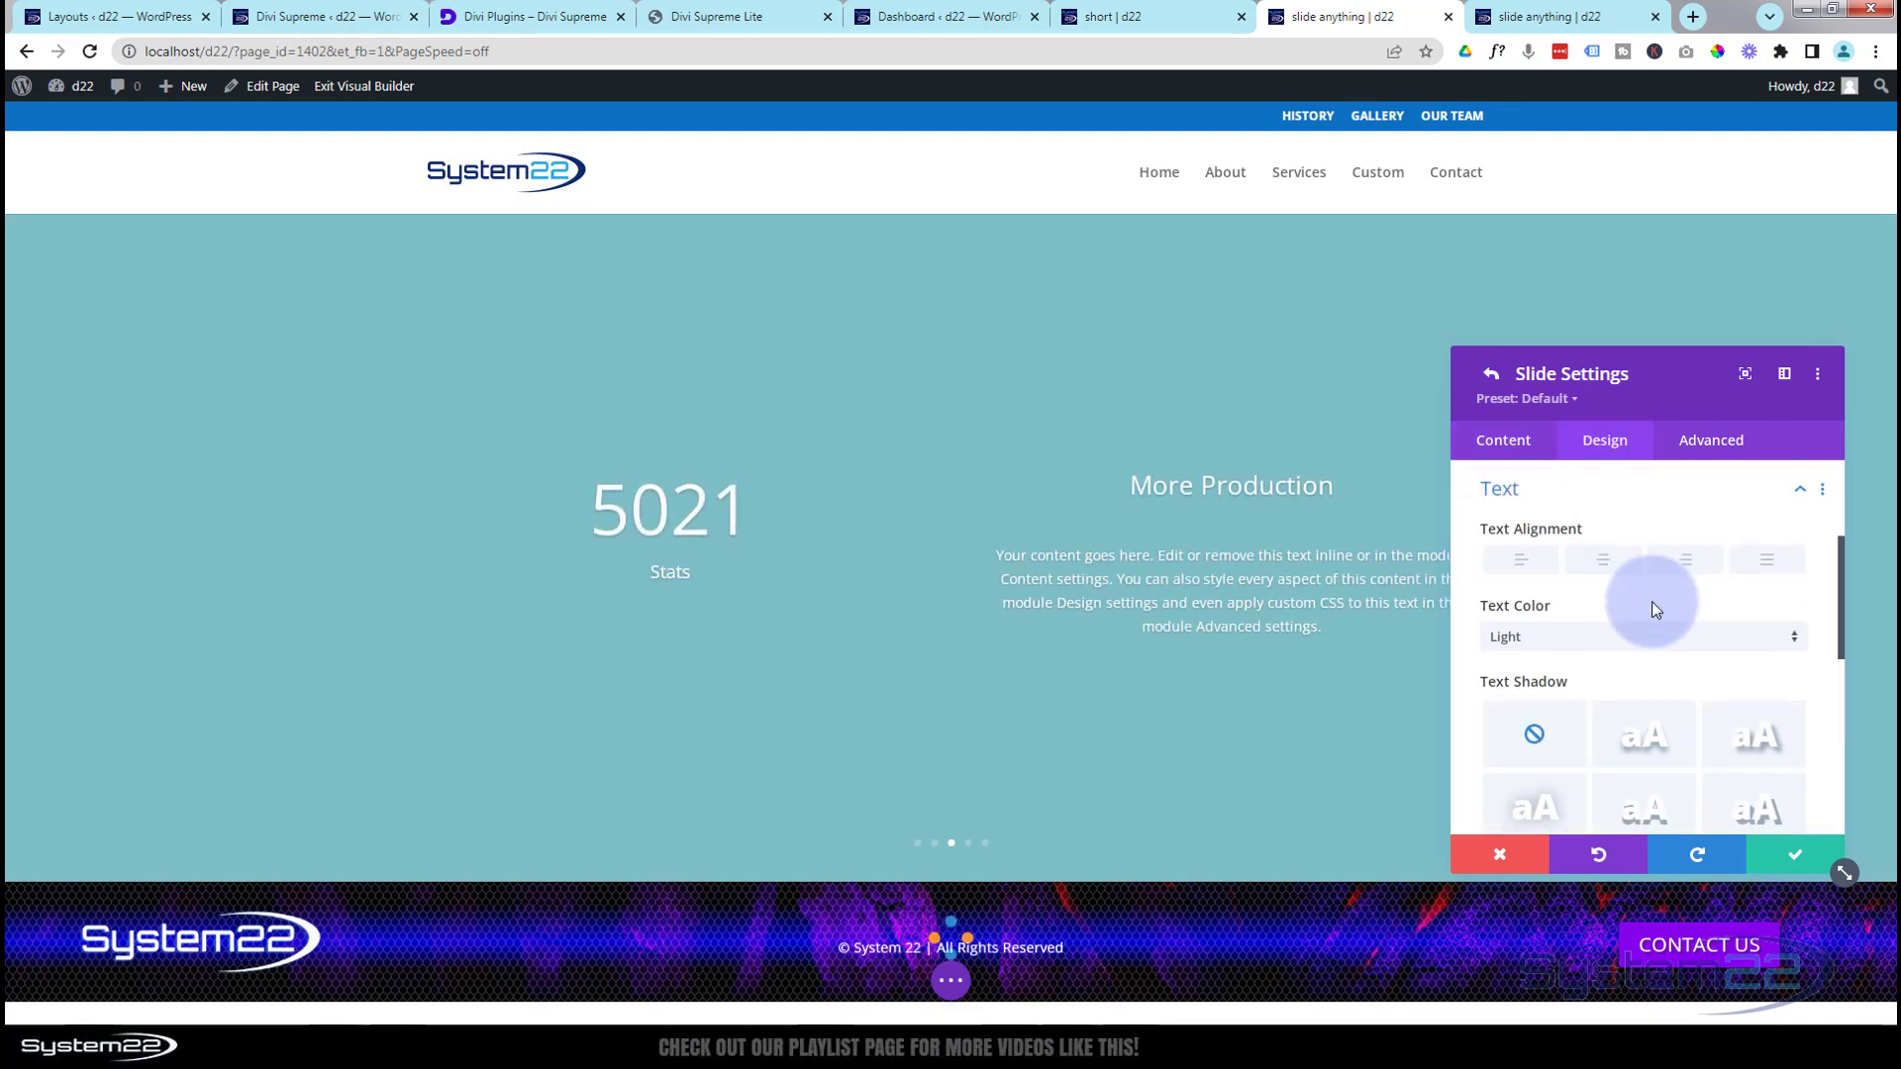
left_click(1628, 643)
left_click(1579, 687)
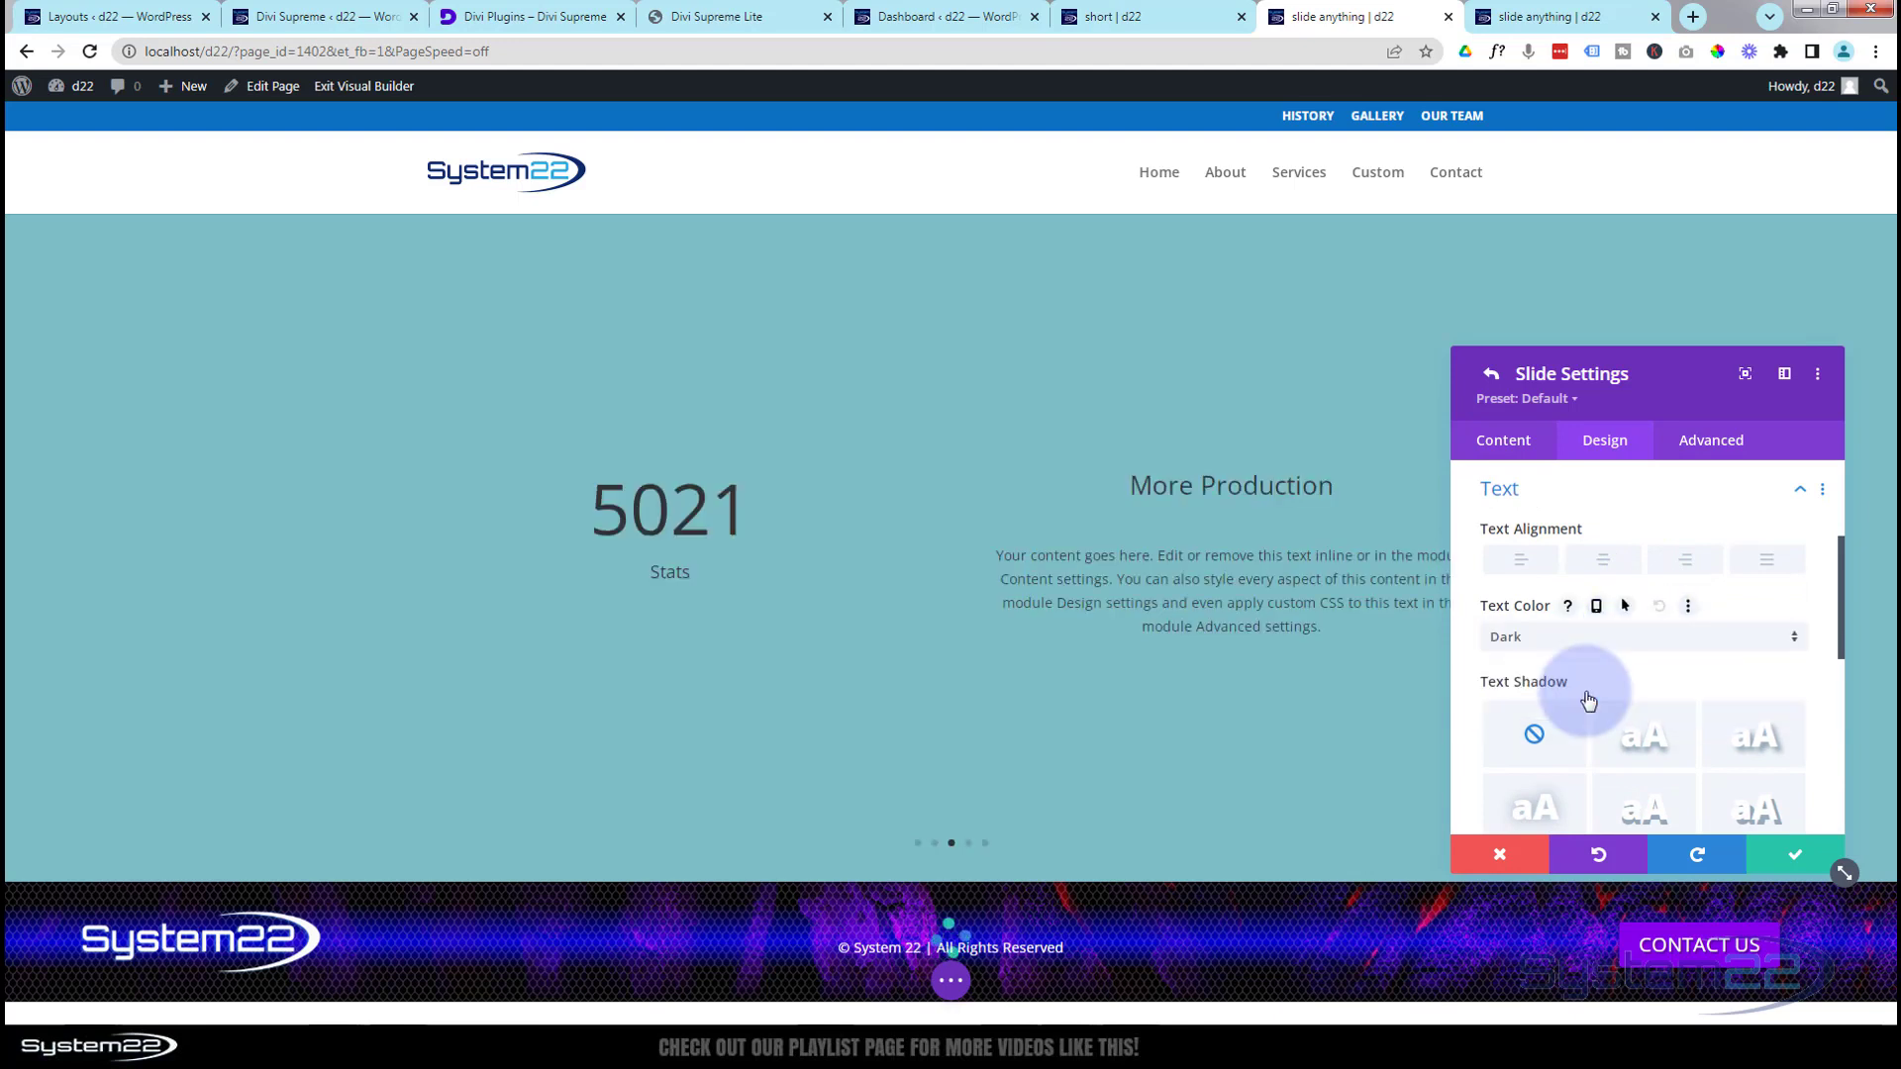
left_click(1794, 853)
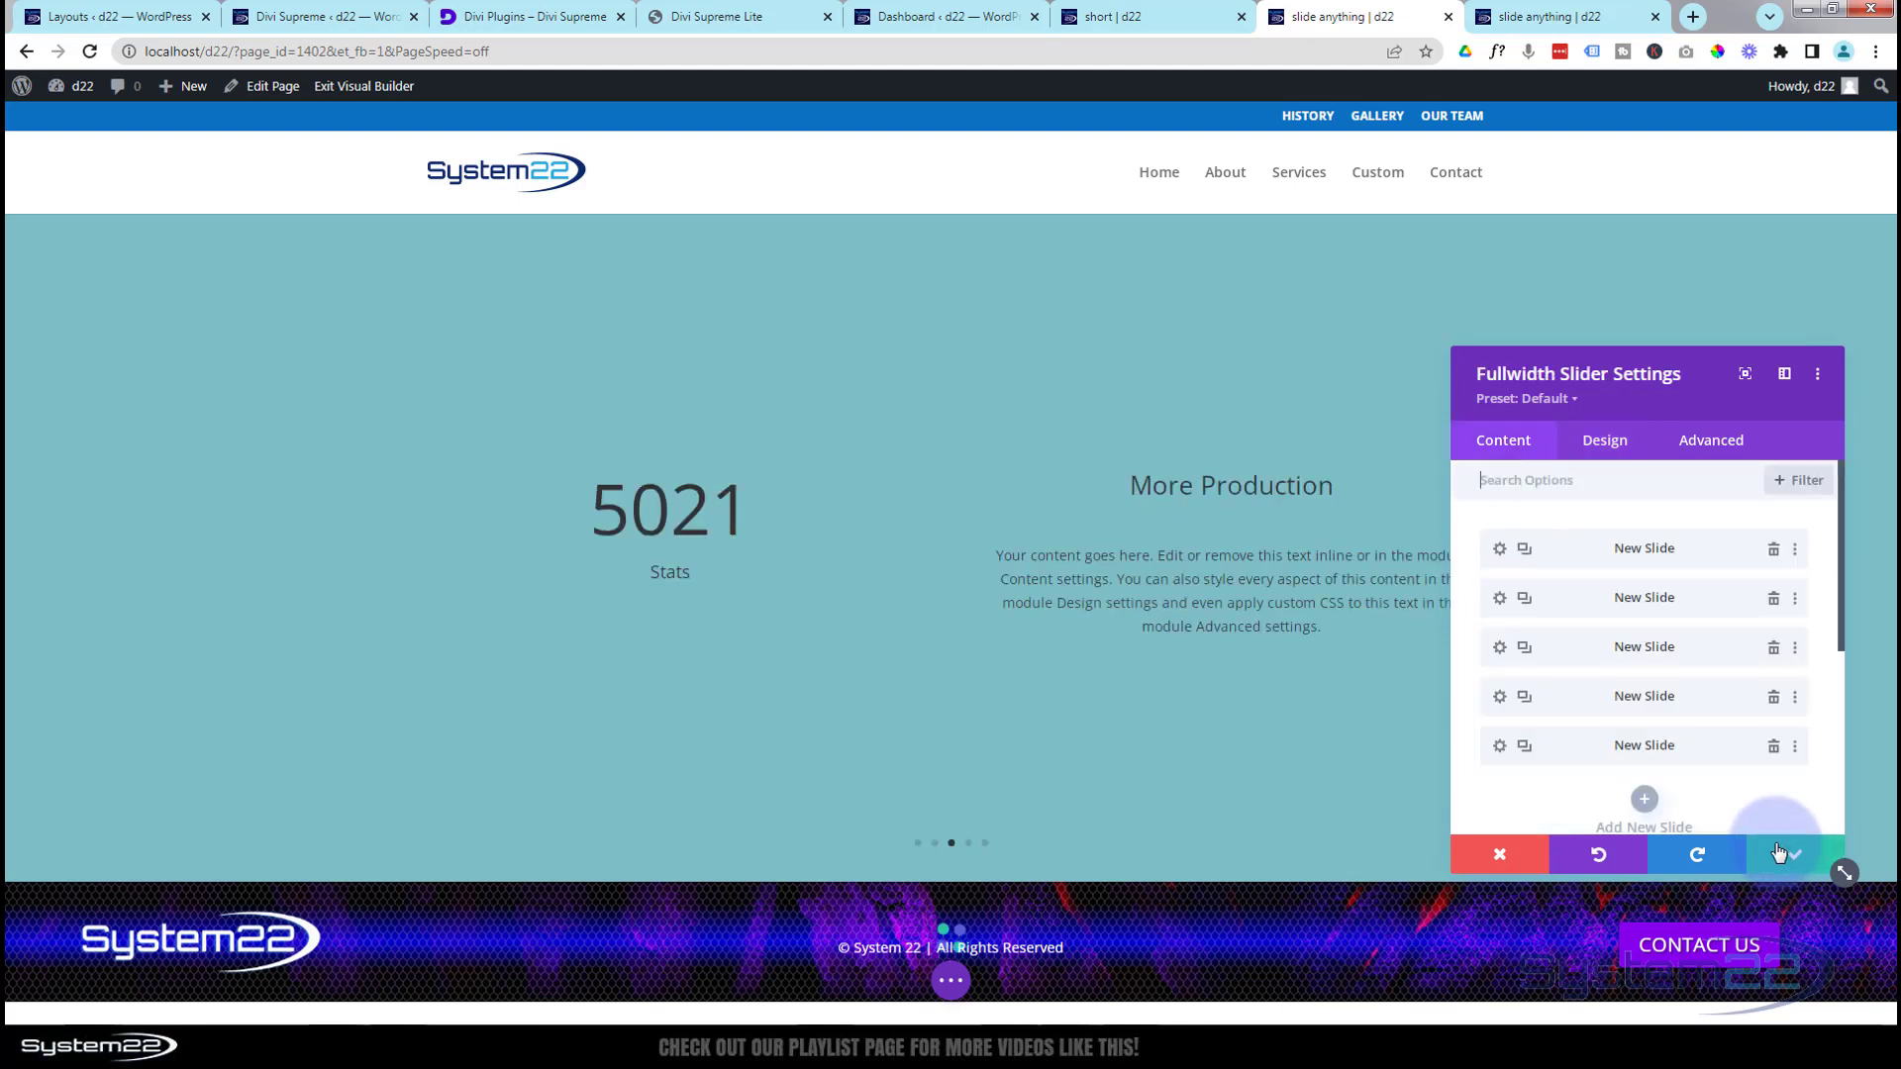
Look through the design options of the fullwidth slider and of its first slide for the automatic animation setting.
left_click(1604, 444)
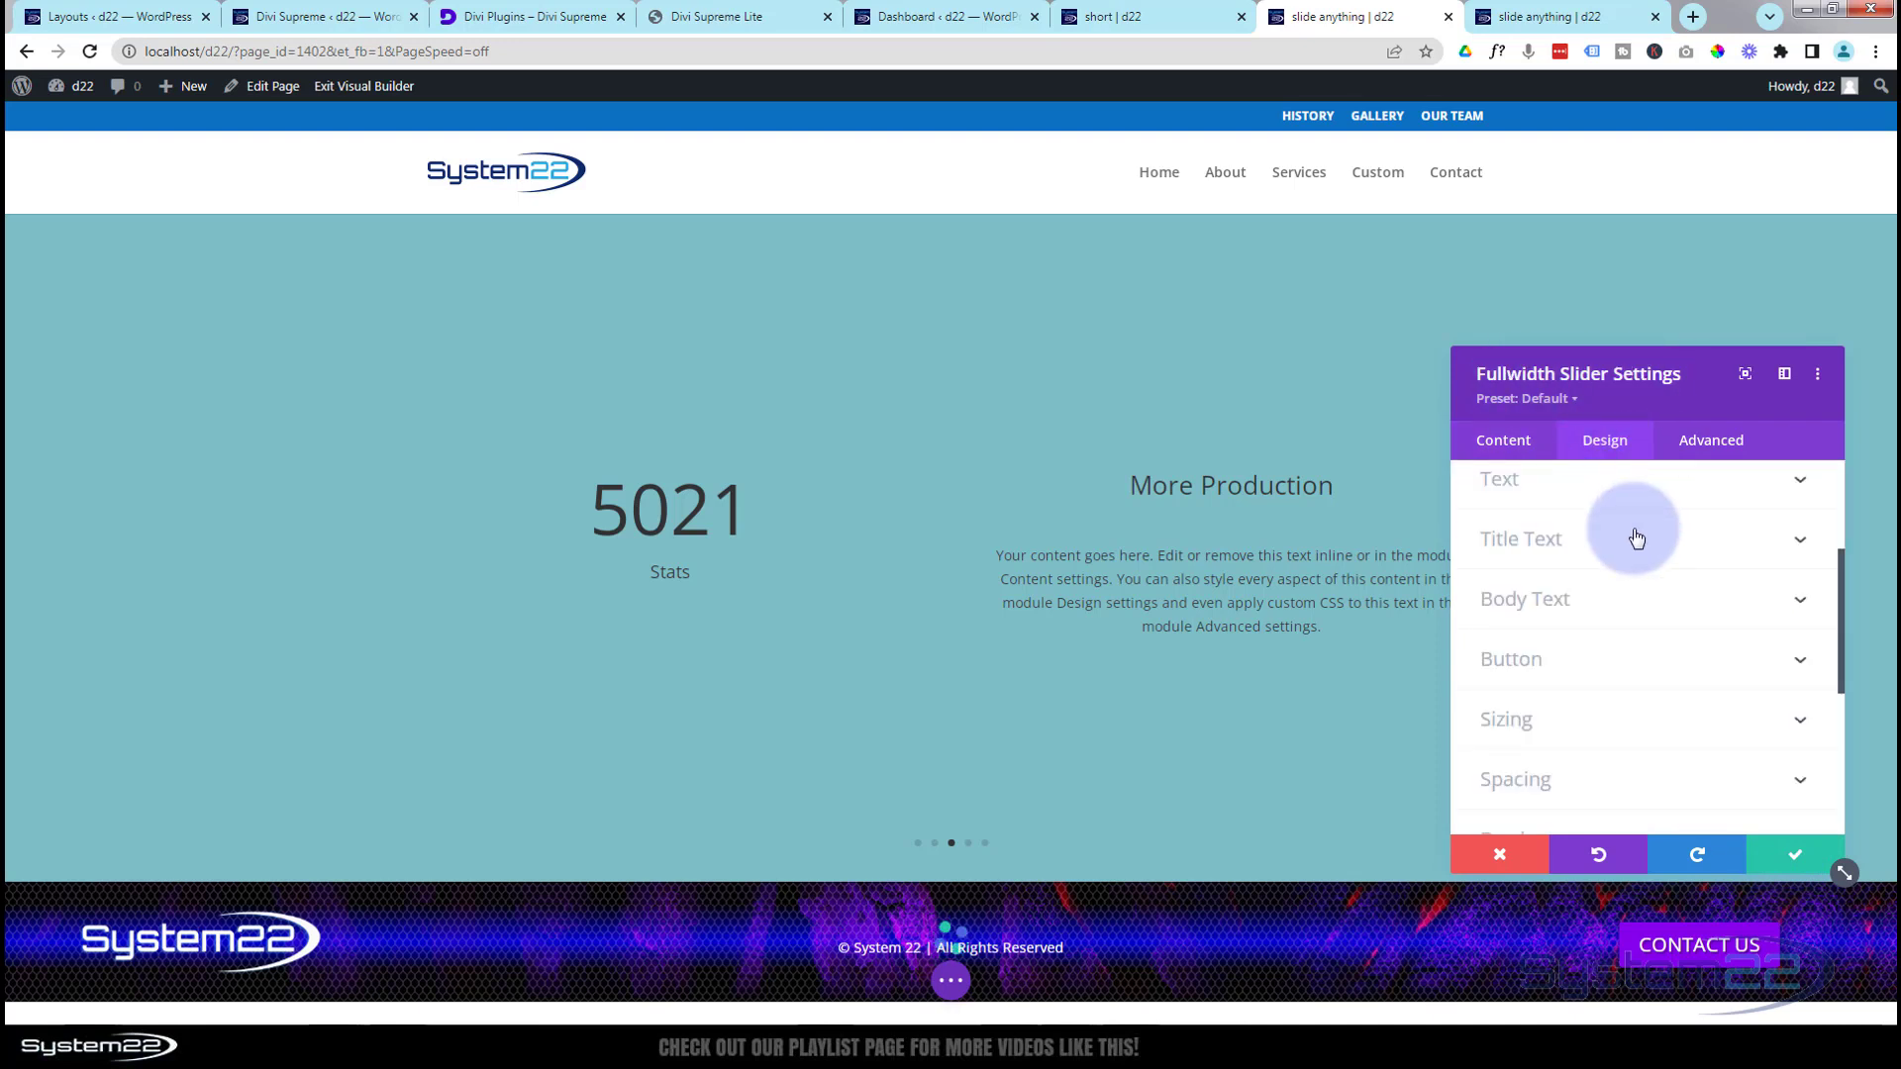
scroll(1634, 530, "down", 5)
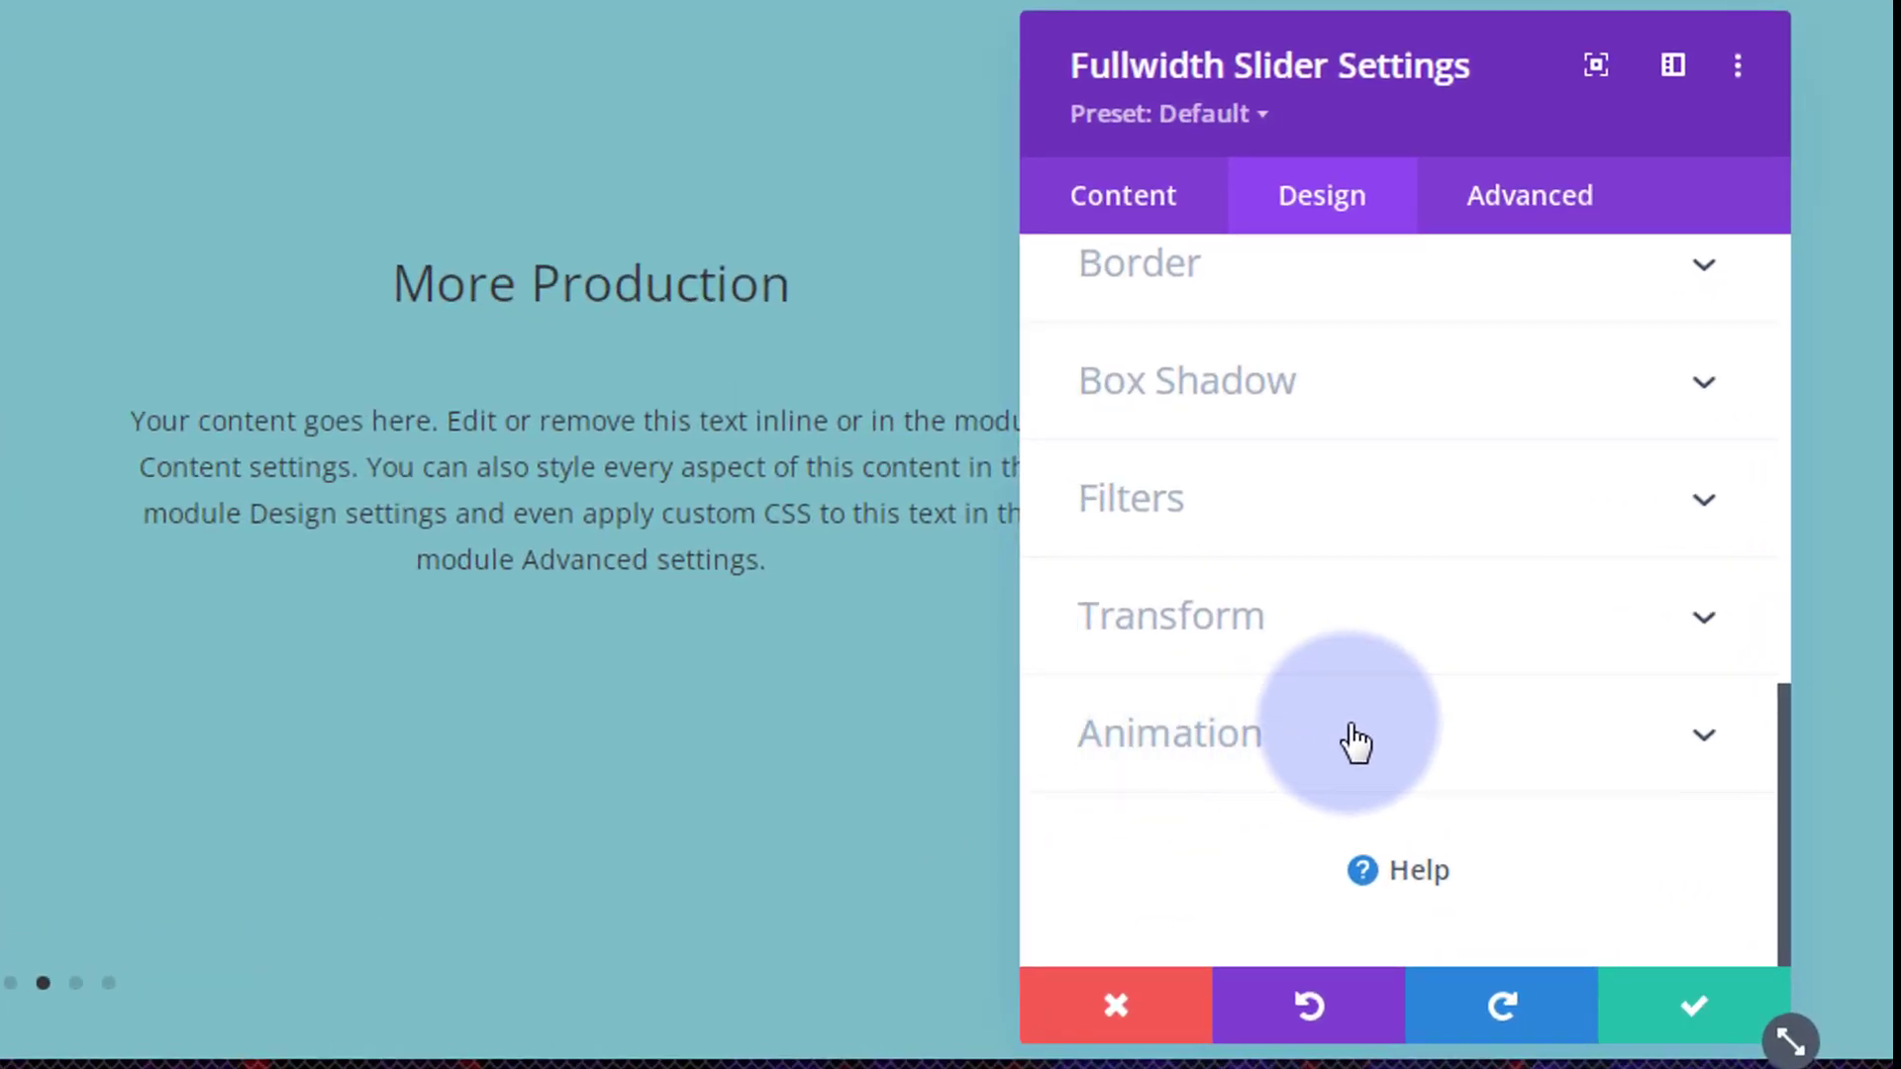
scroll(1320, 492, "up", 10)
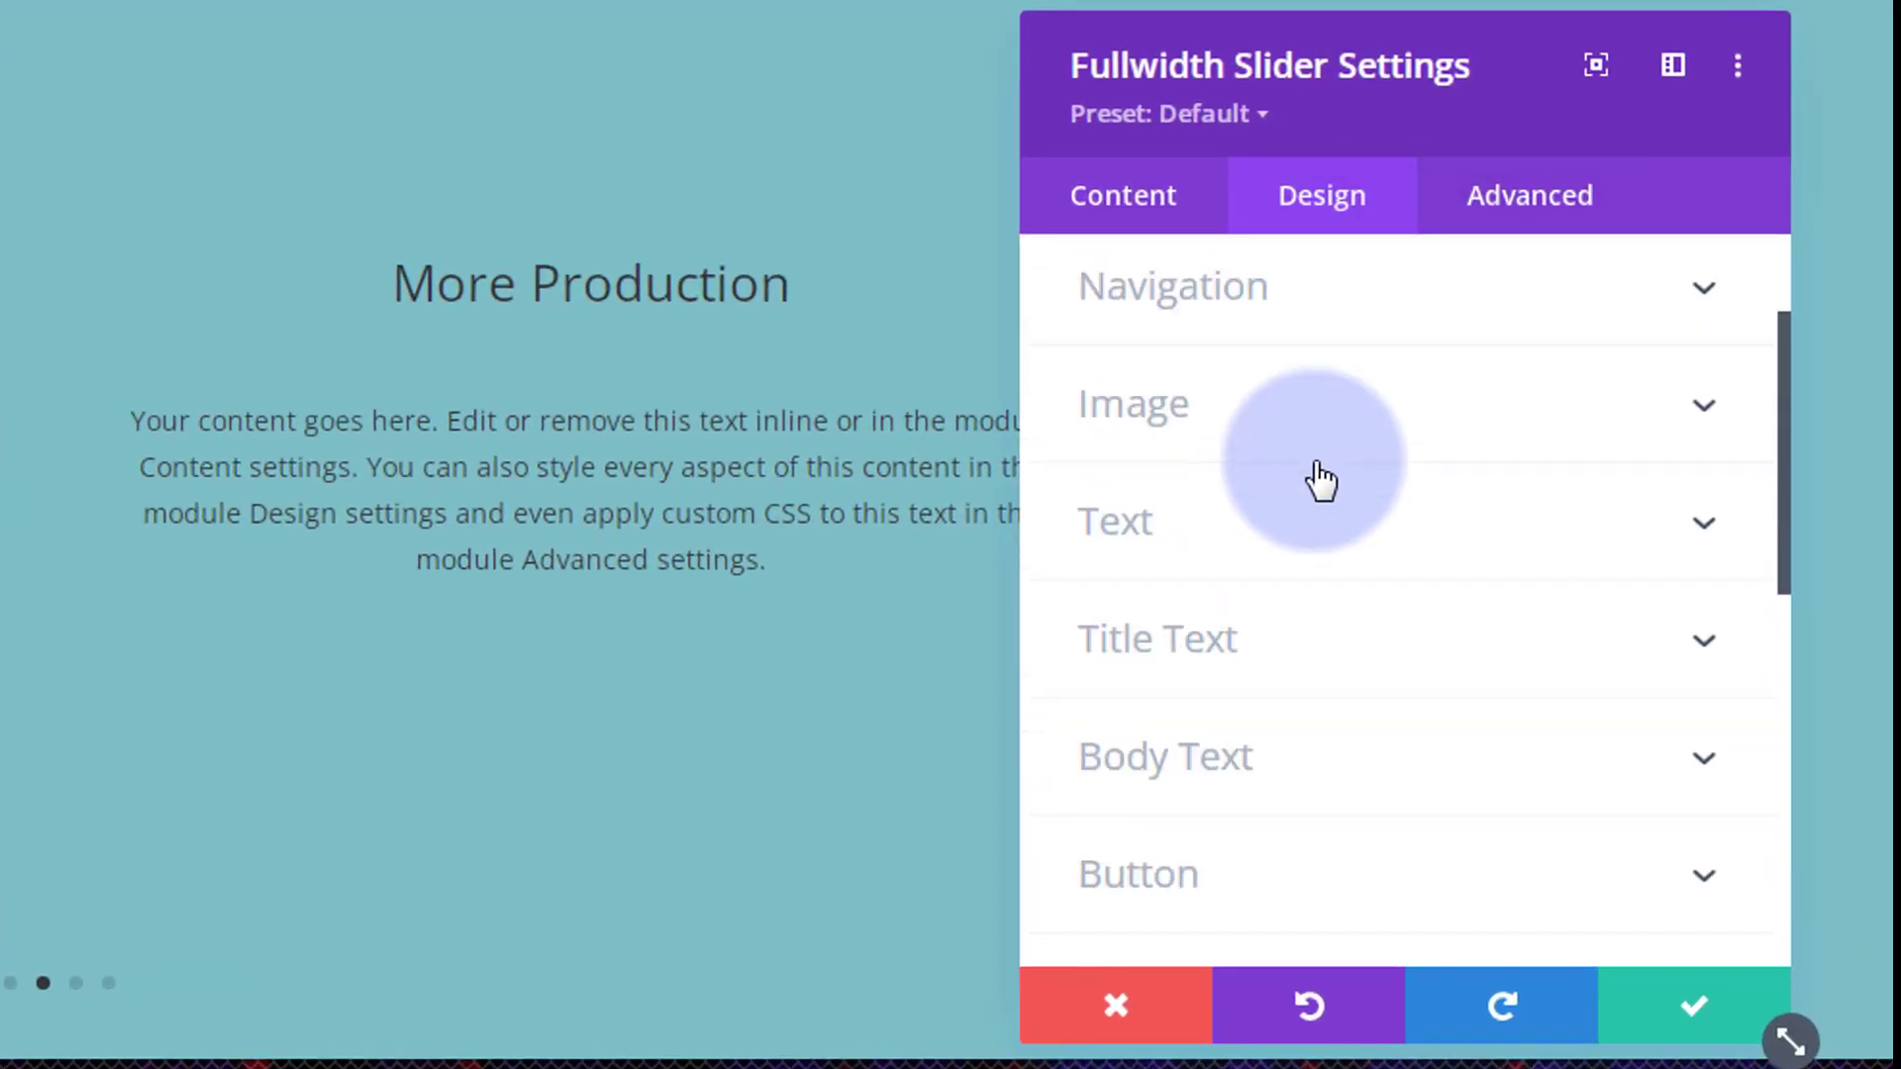
left_click(1142, 190)
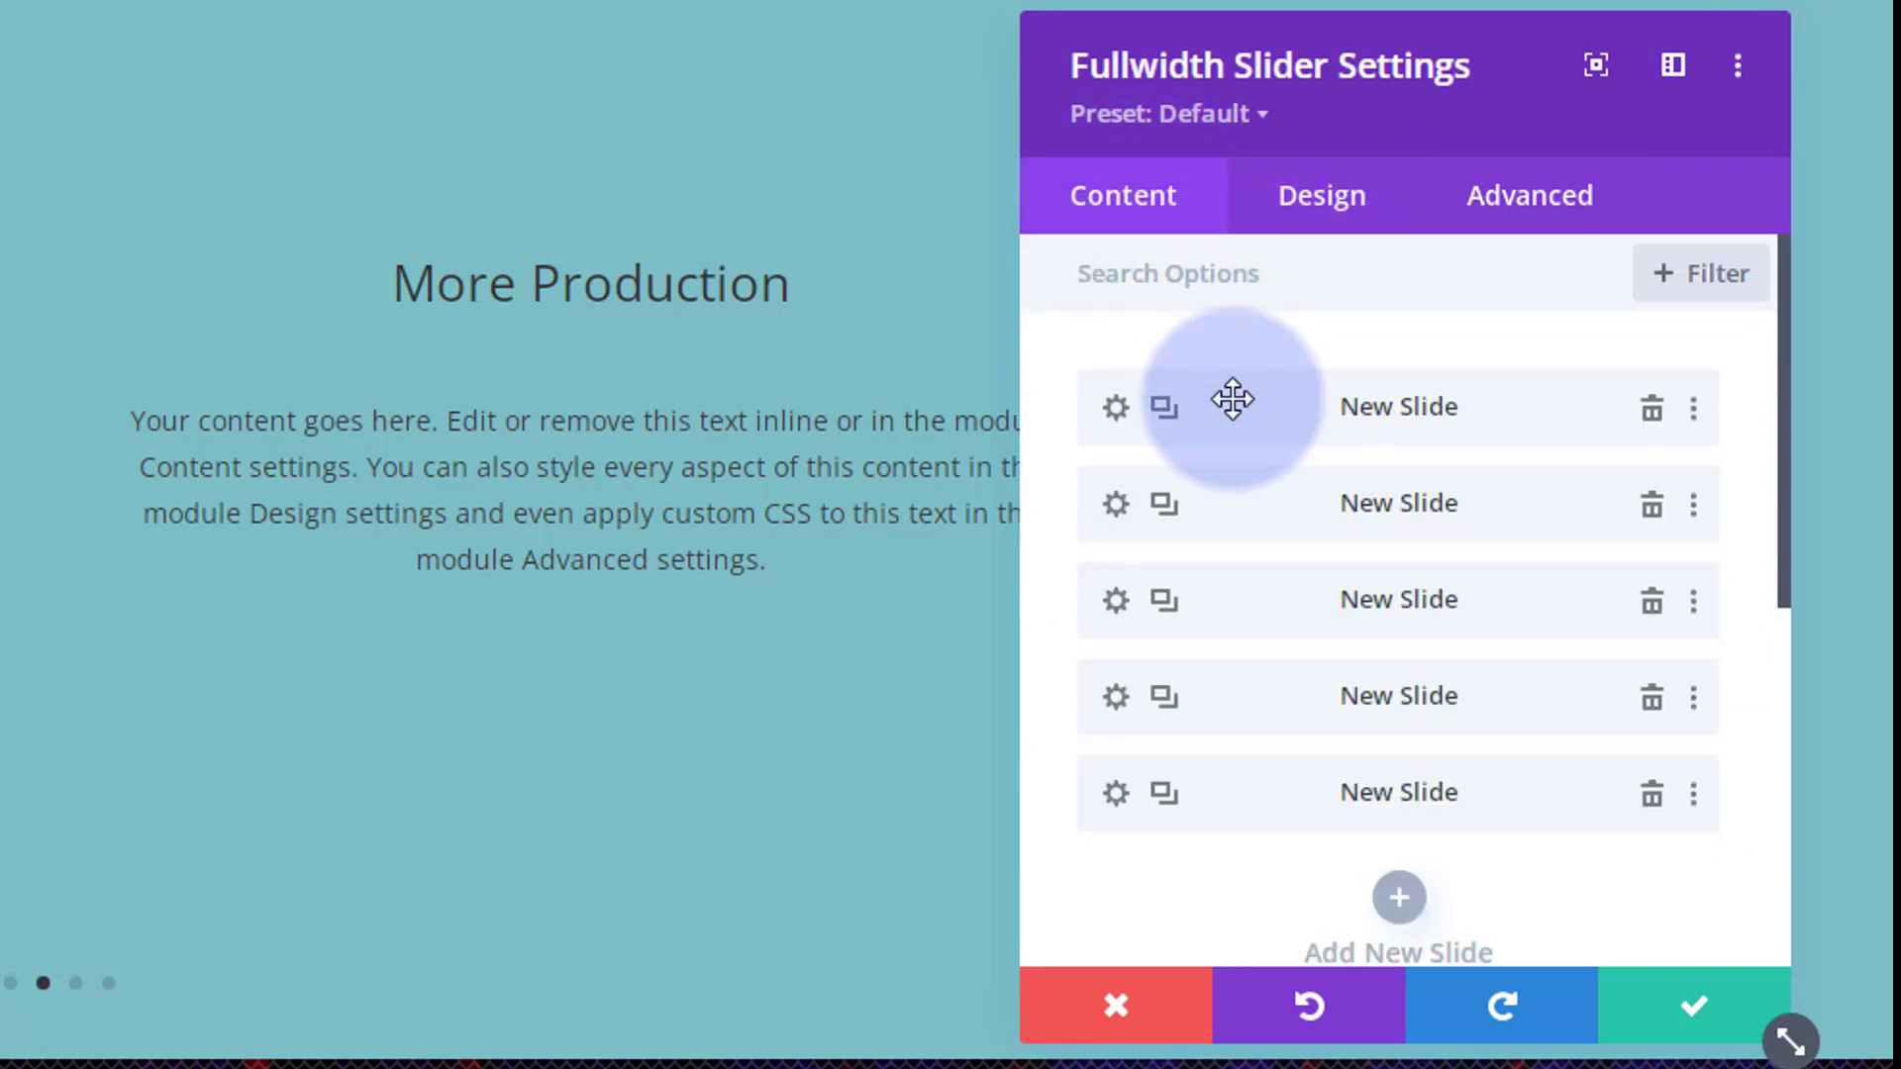
left_click(1115, 407)
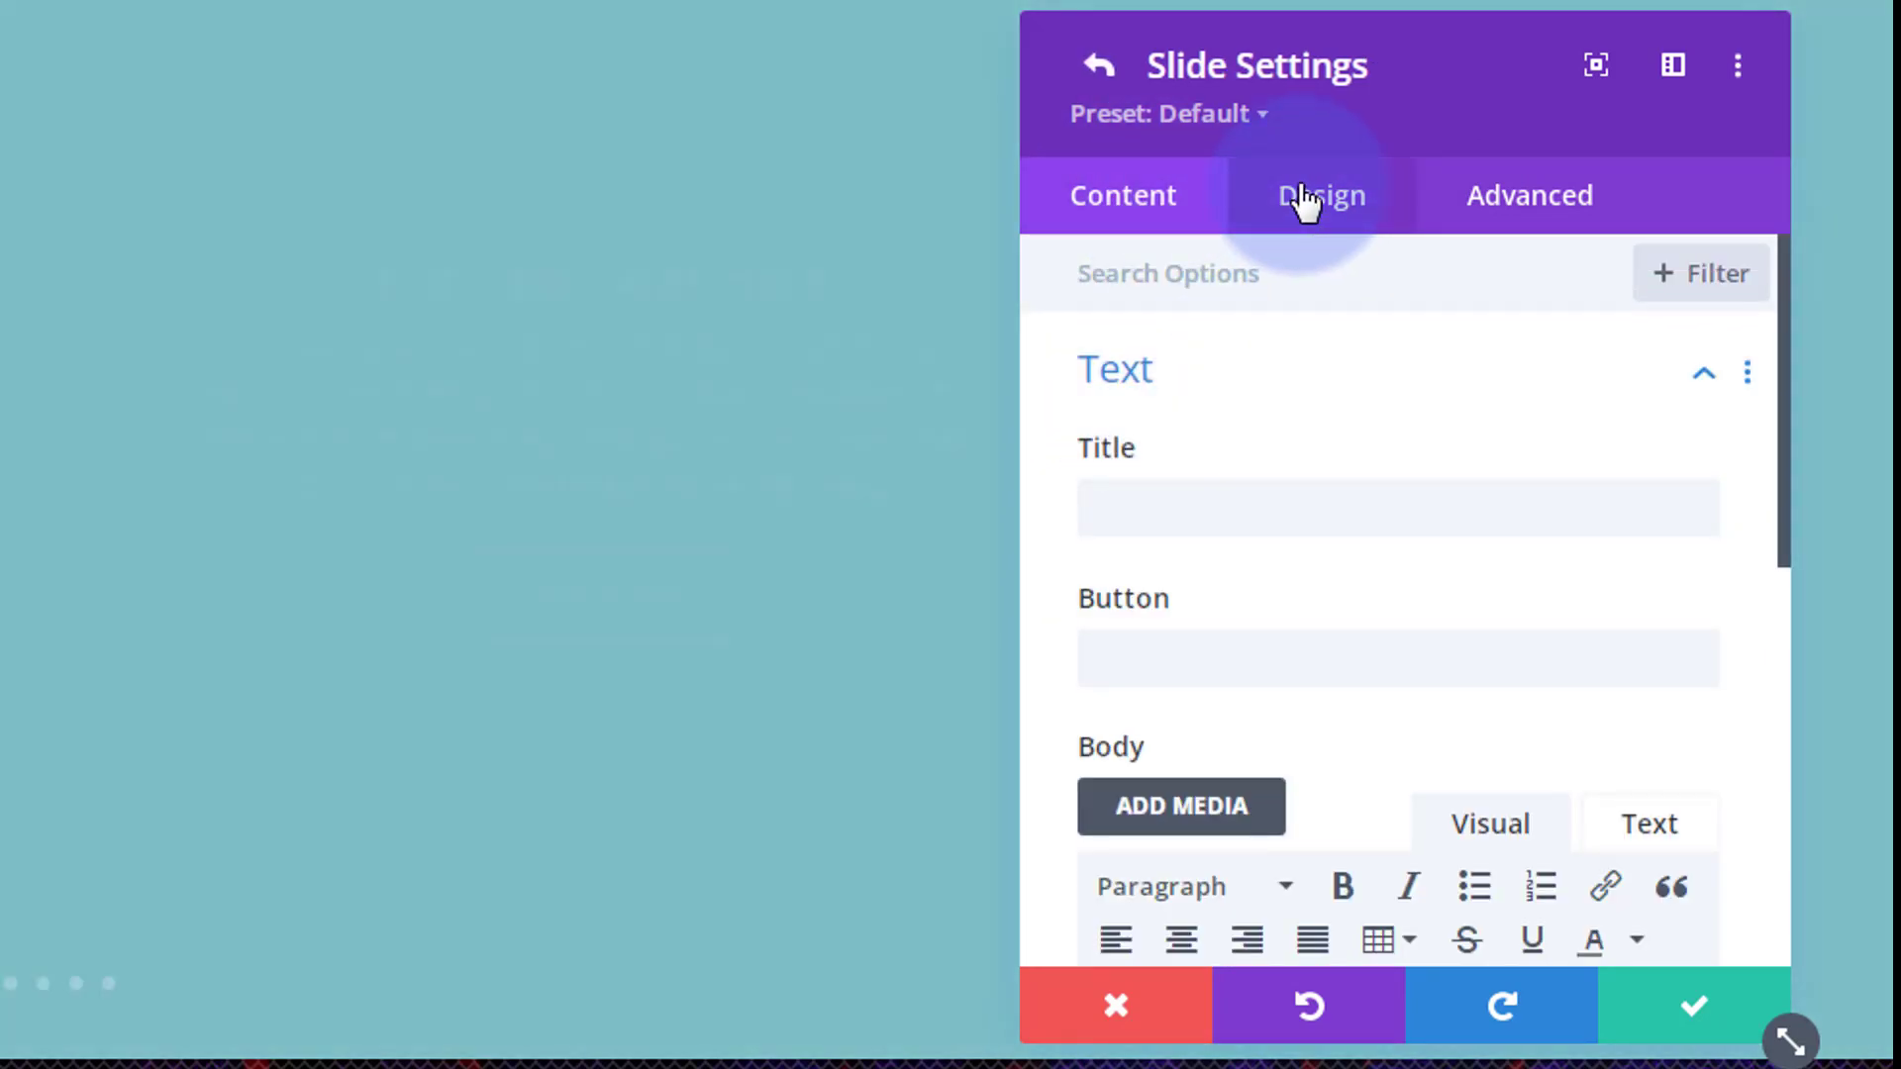
left_click(1303, 199)
scroll(1379, 351, "down", 8)
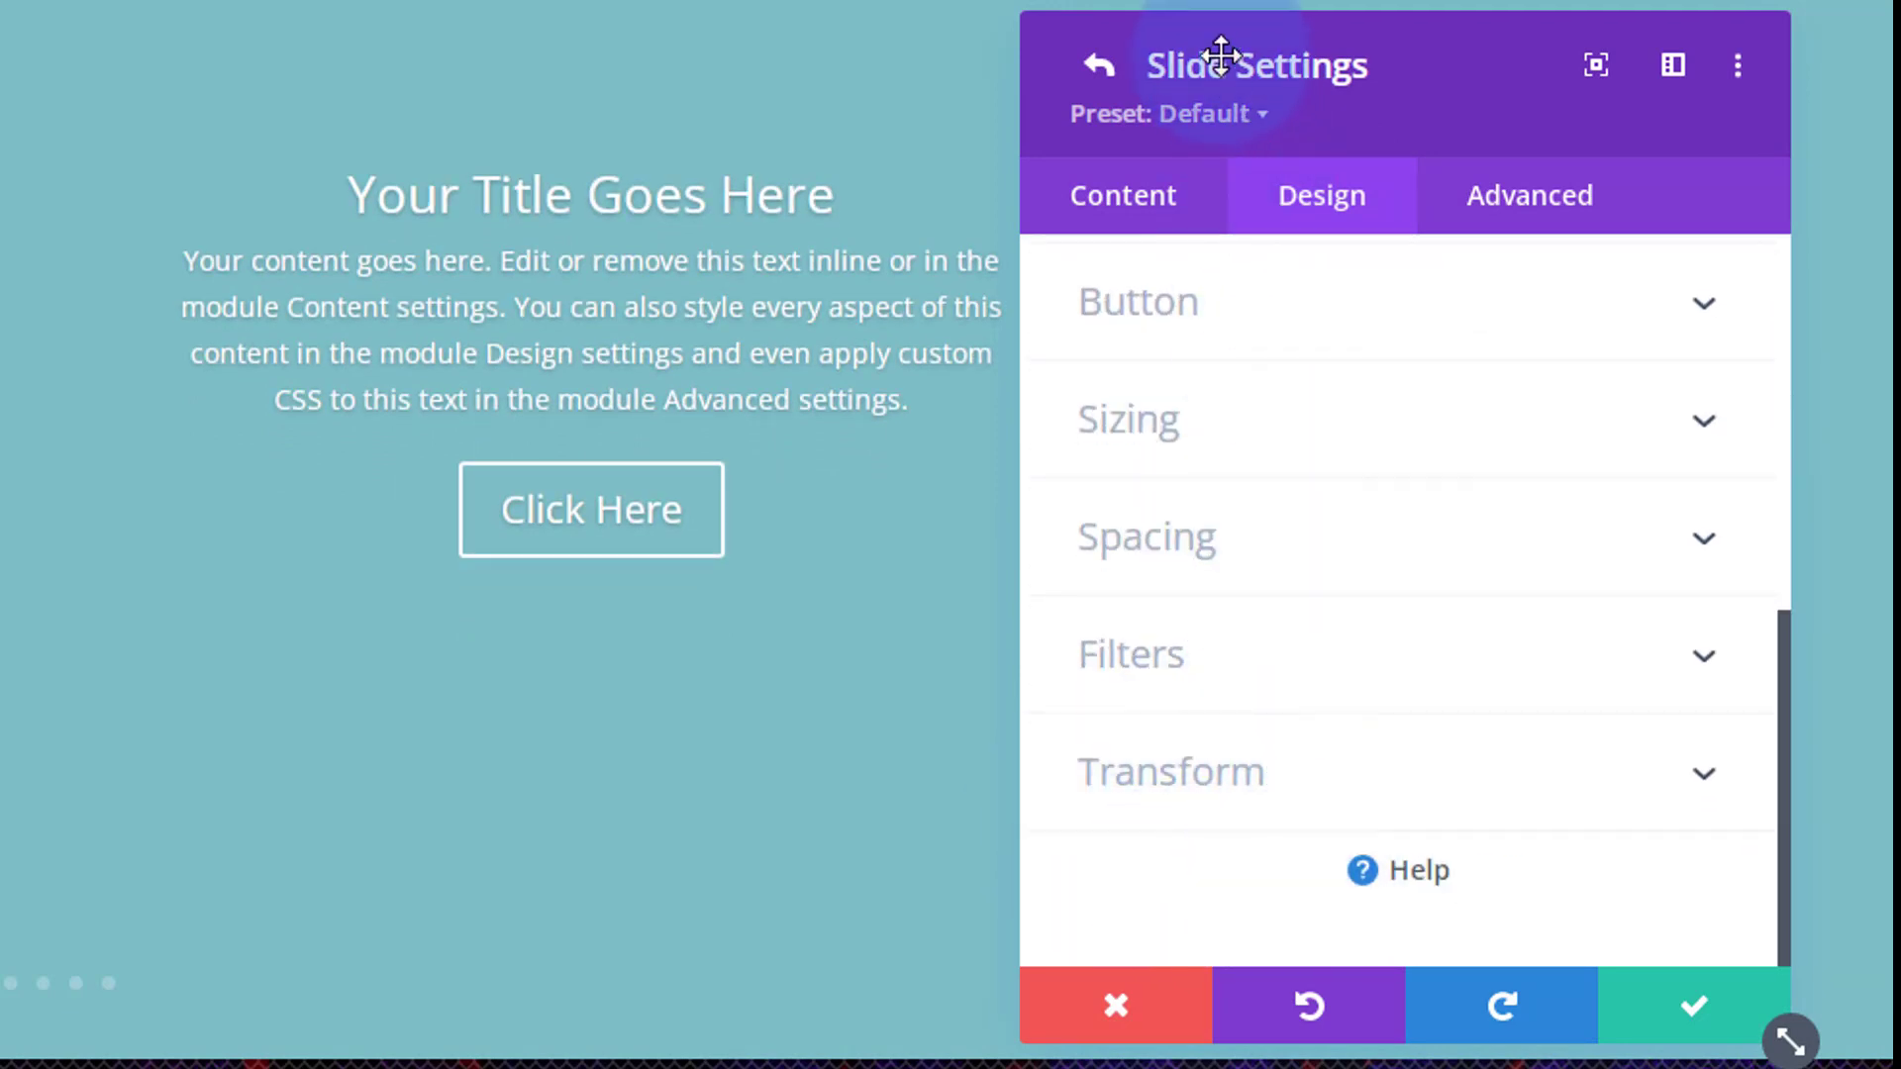
left_click(1689, 1007)
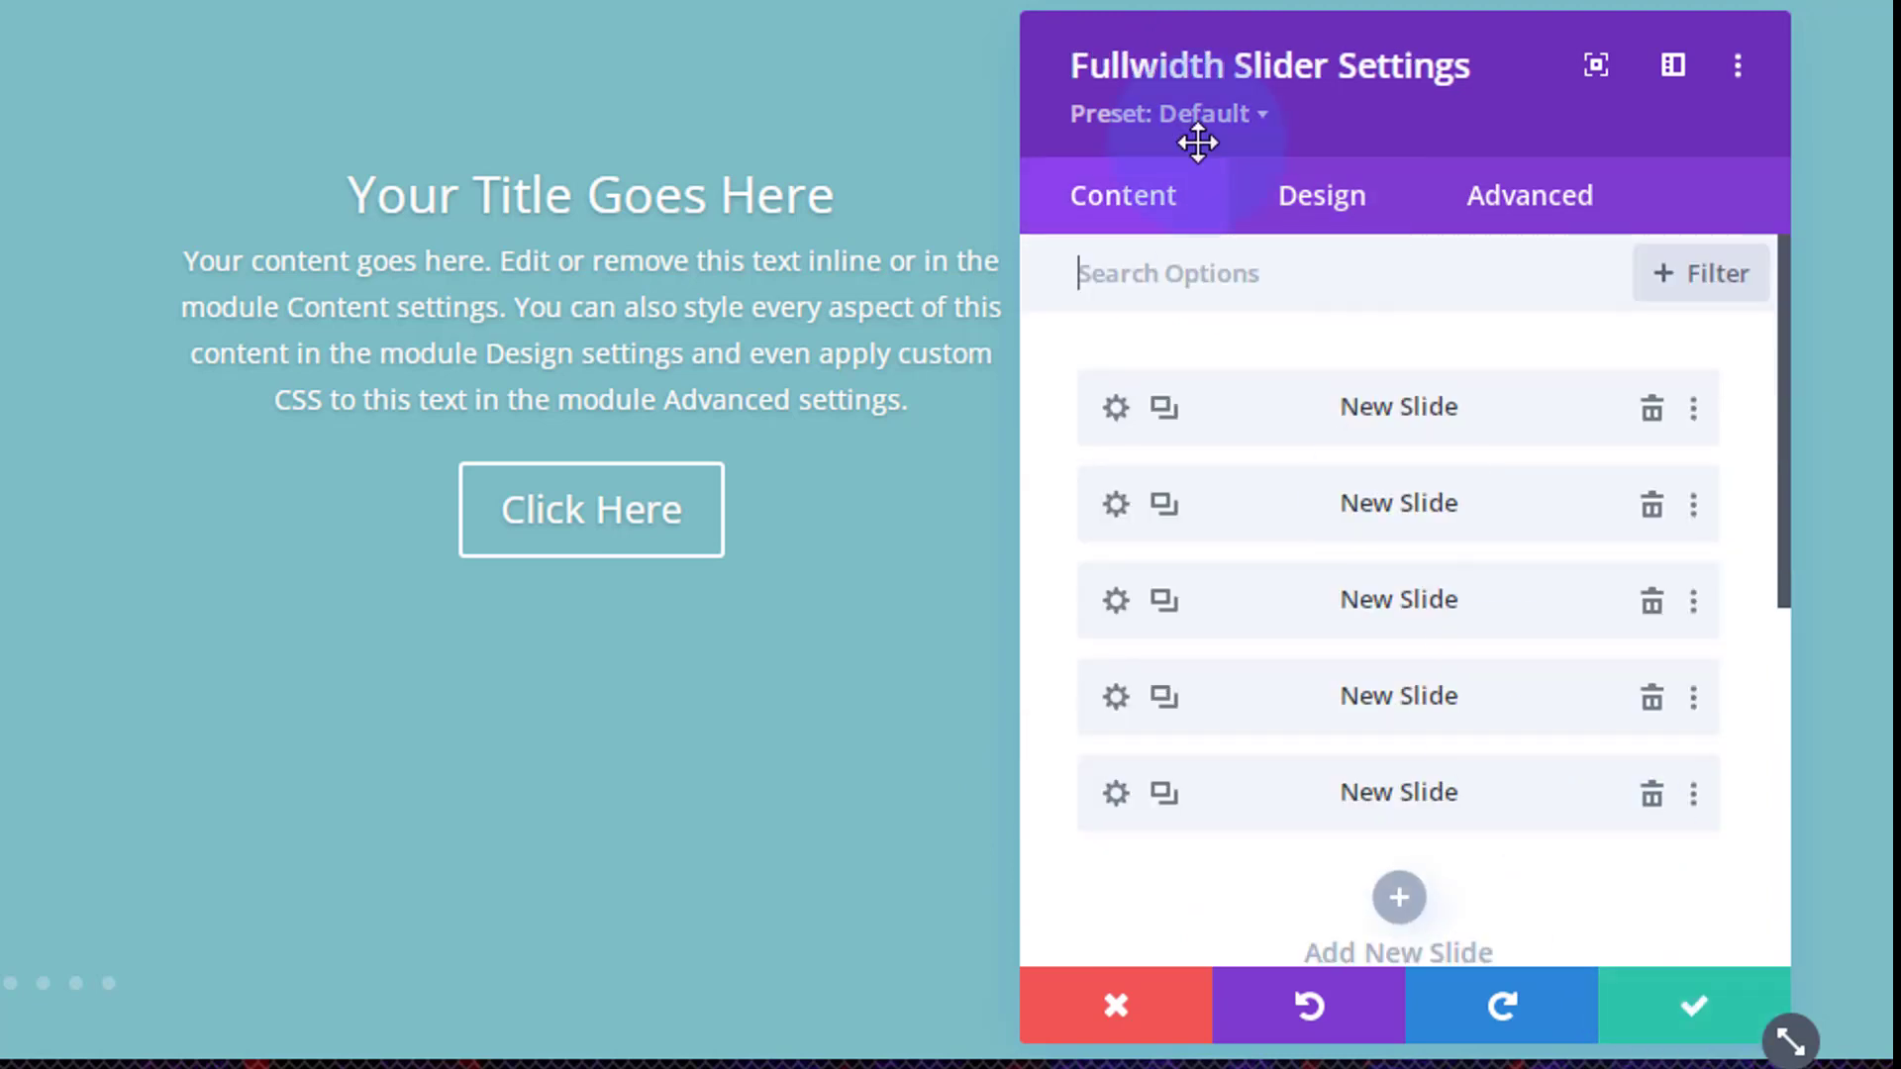
Turn on the fullwidth slider's automatic animation with a speed of 5000 ms and save the slider settings.
left_click(1346, 220)
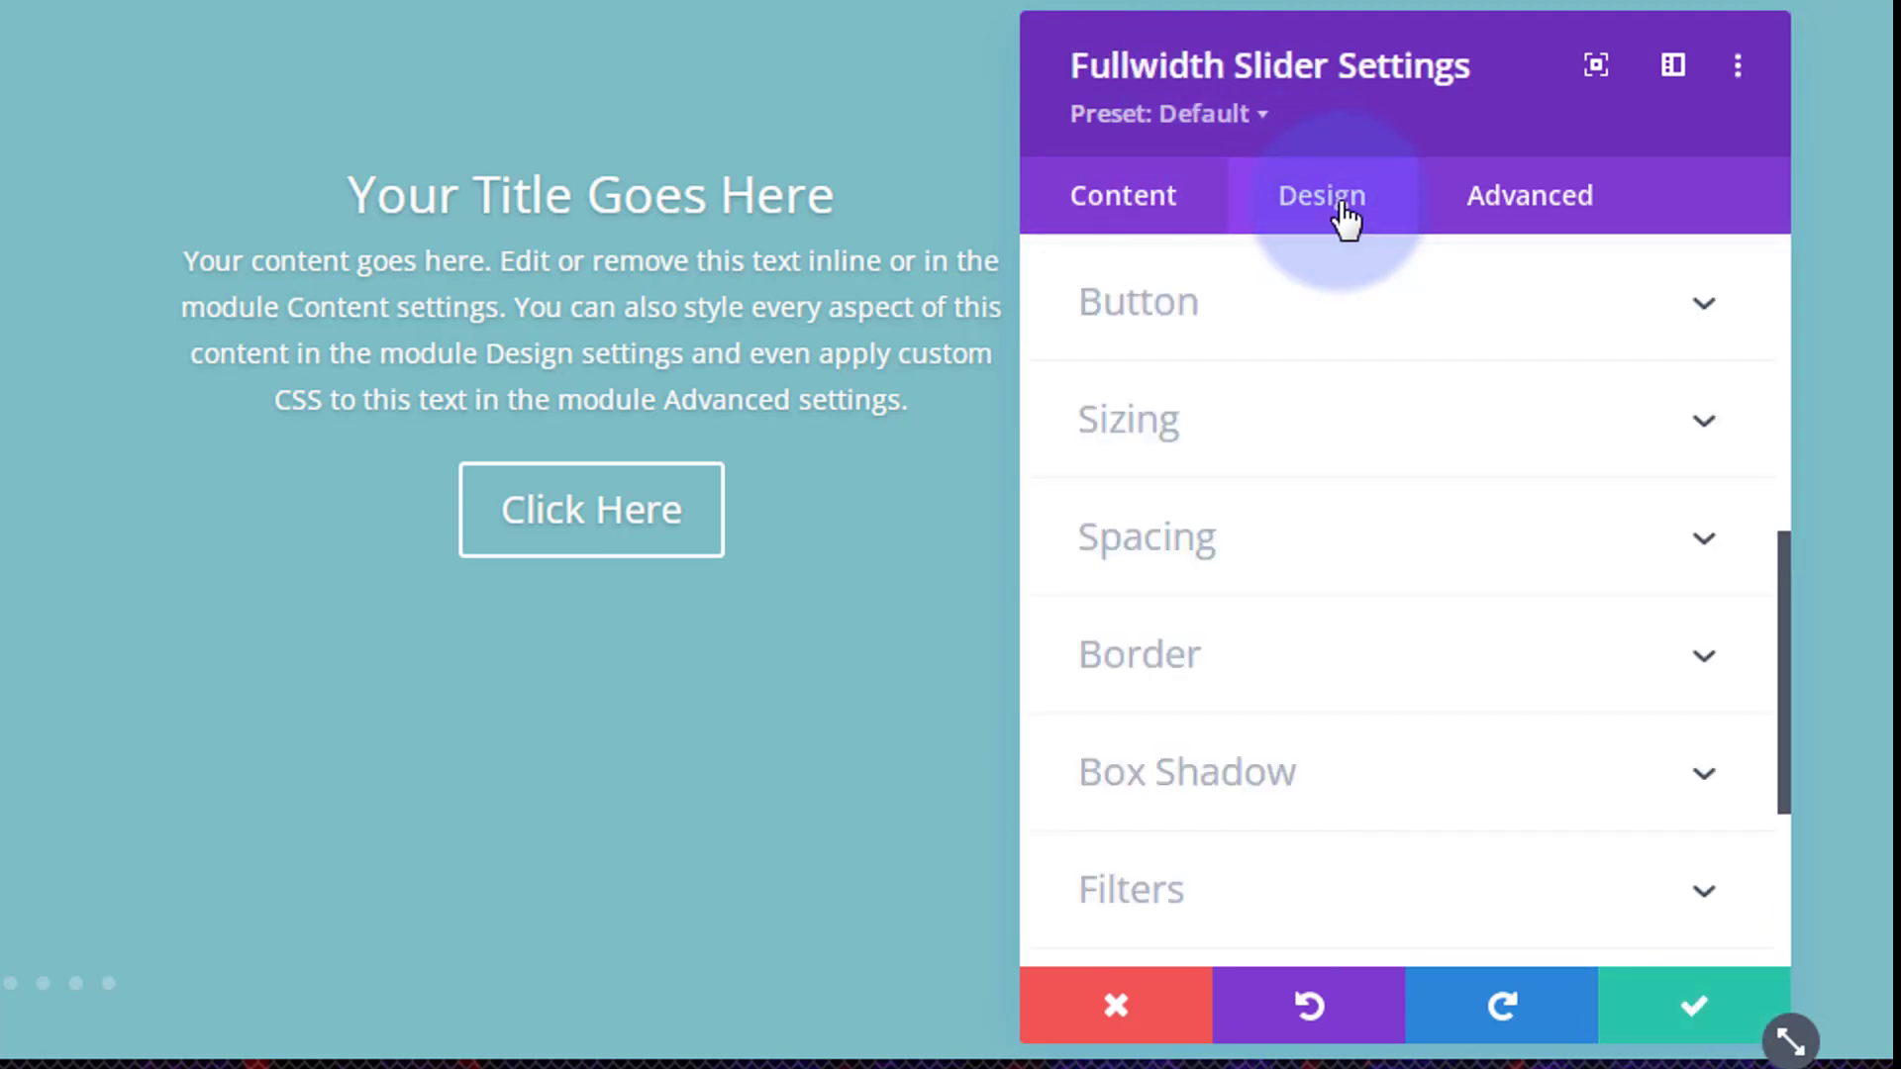
scroll(1361, 327, "down", 4)
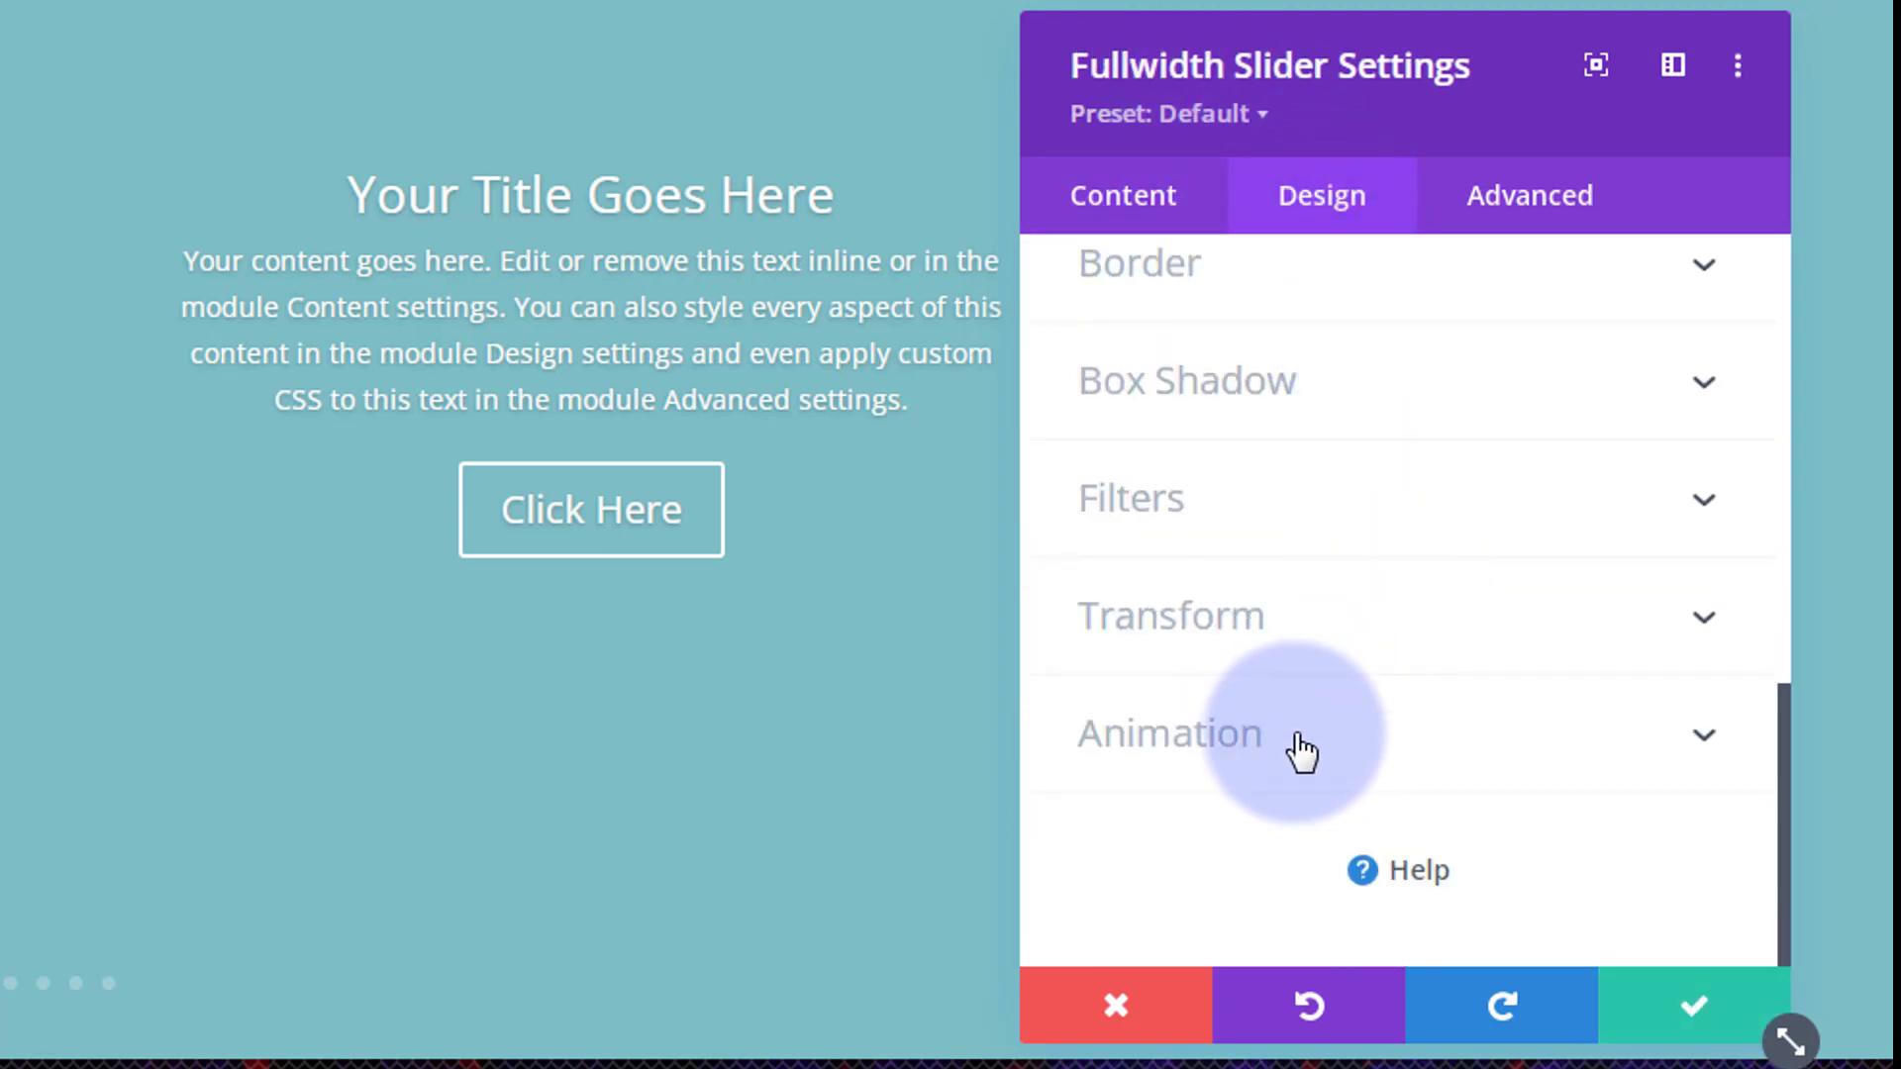
left_click(1305, 750)
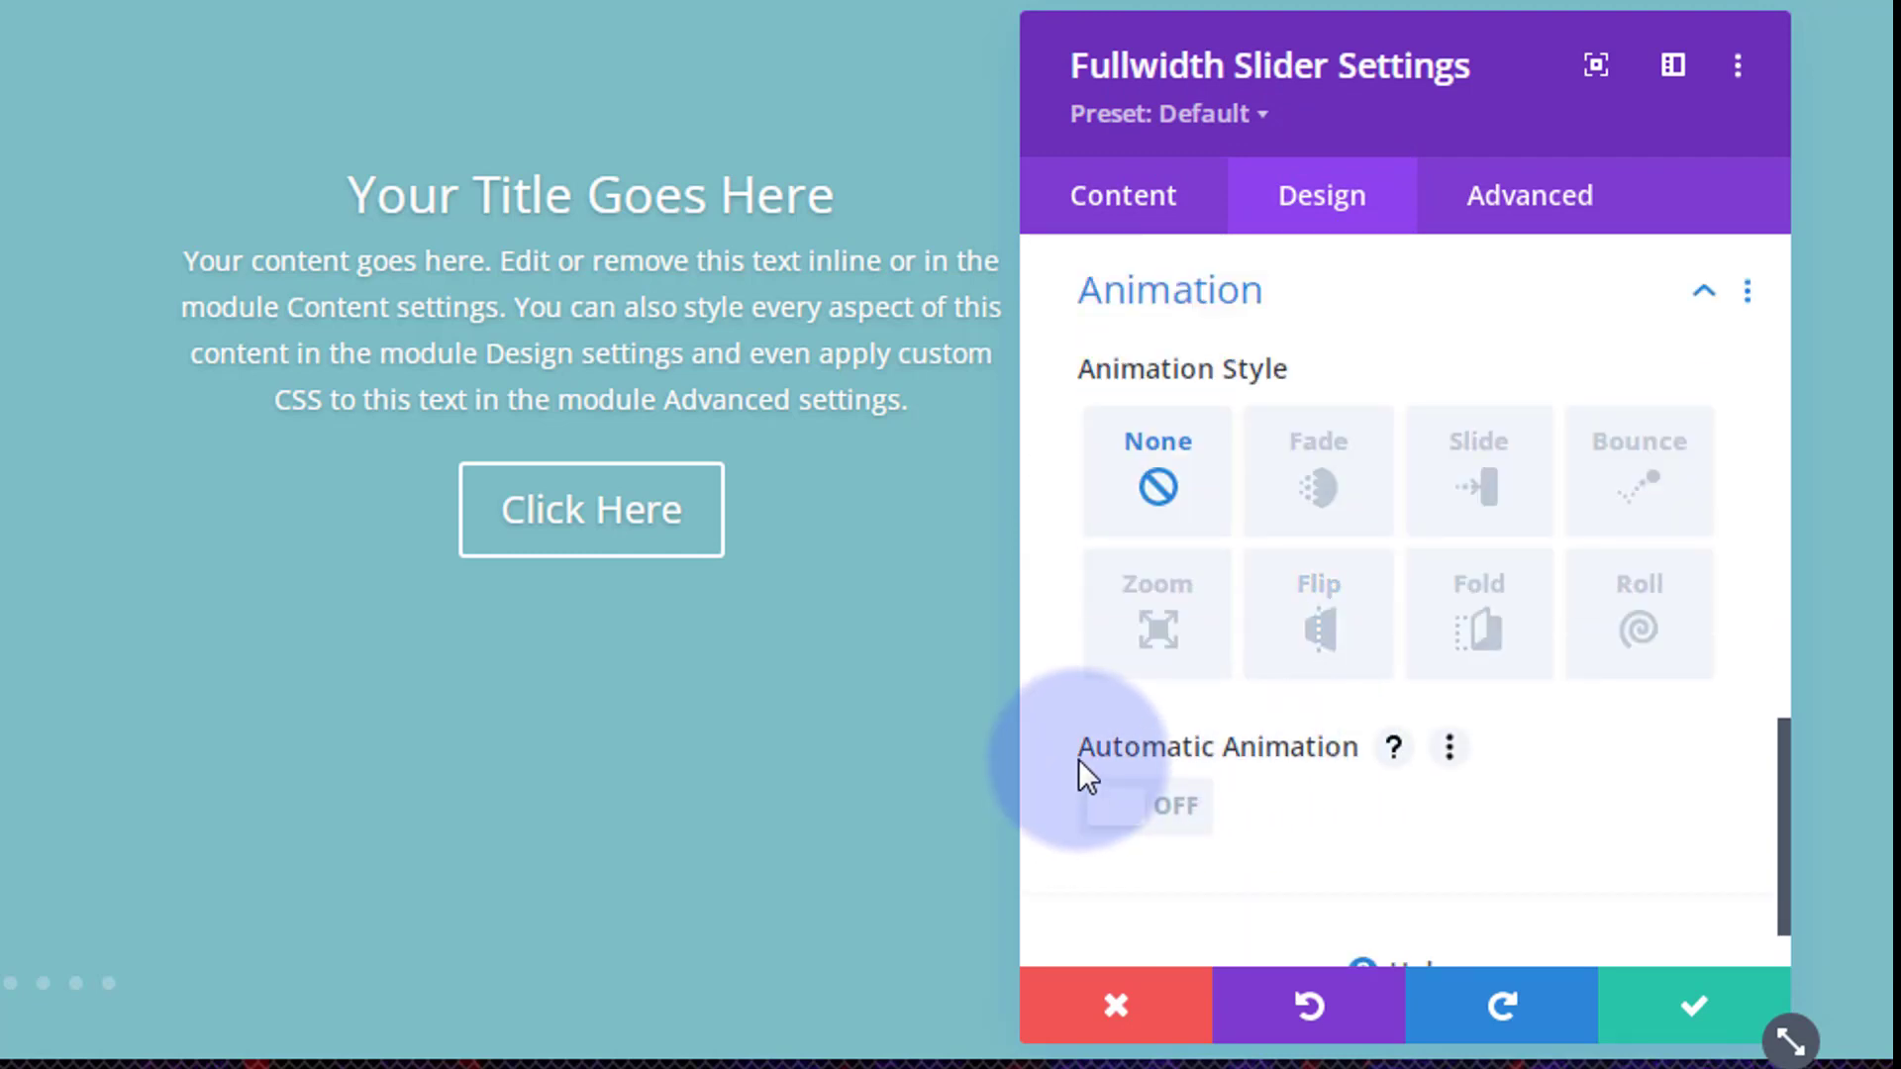
left_click(1183, 820)
scroll(1367, 786, "down", 4)
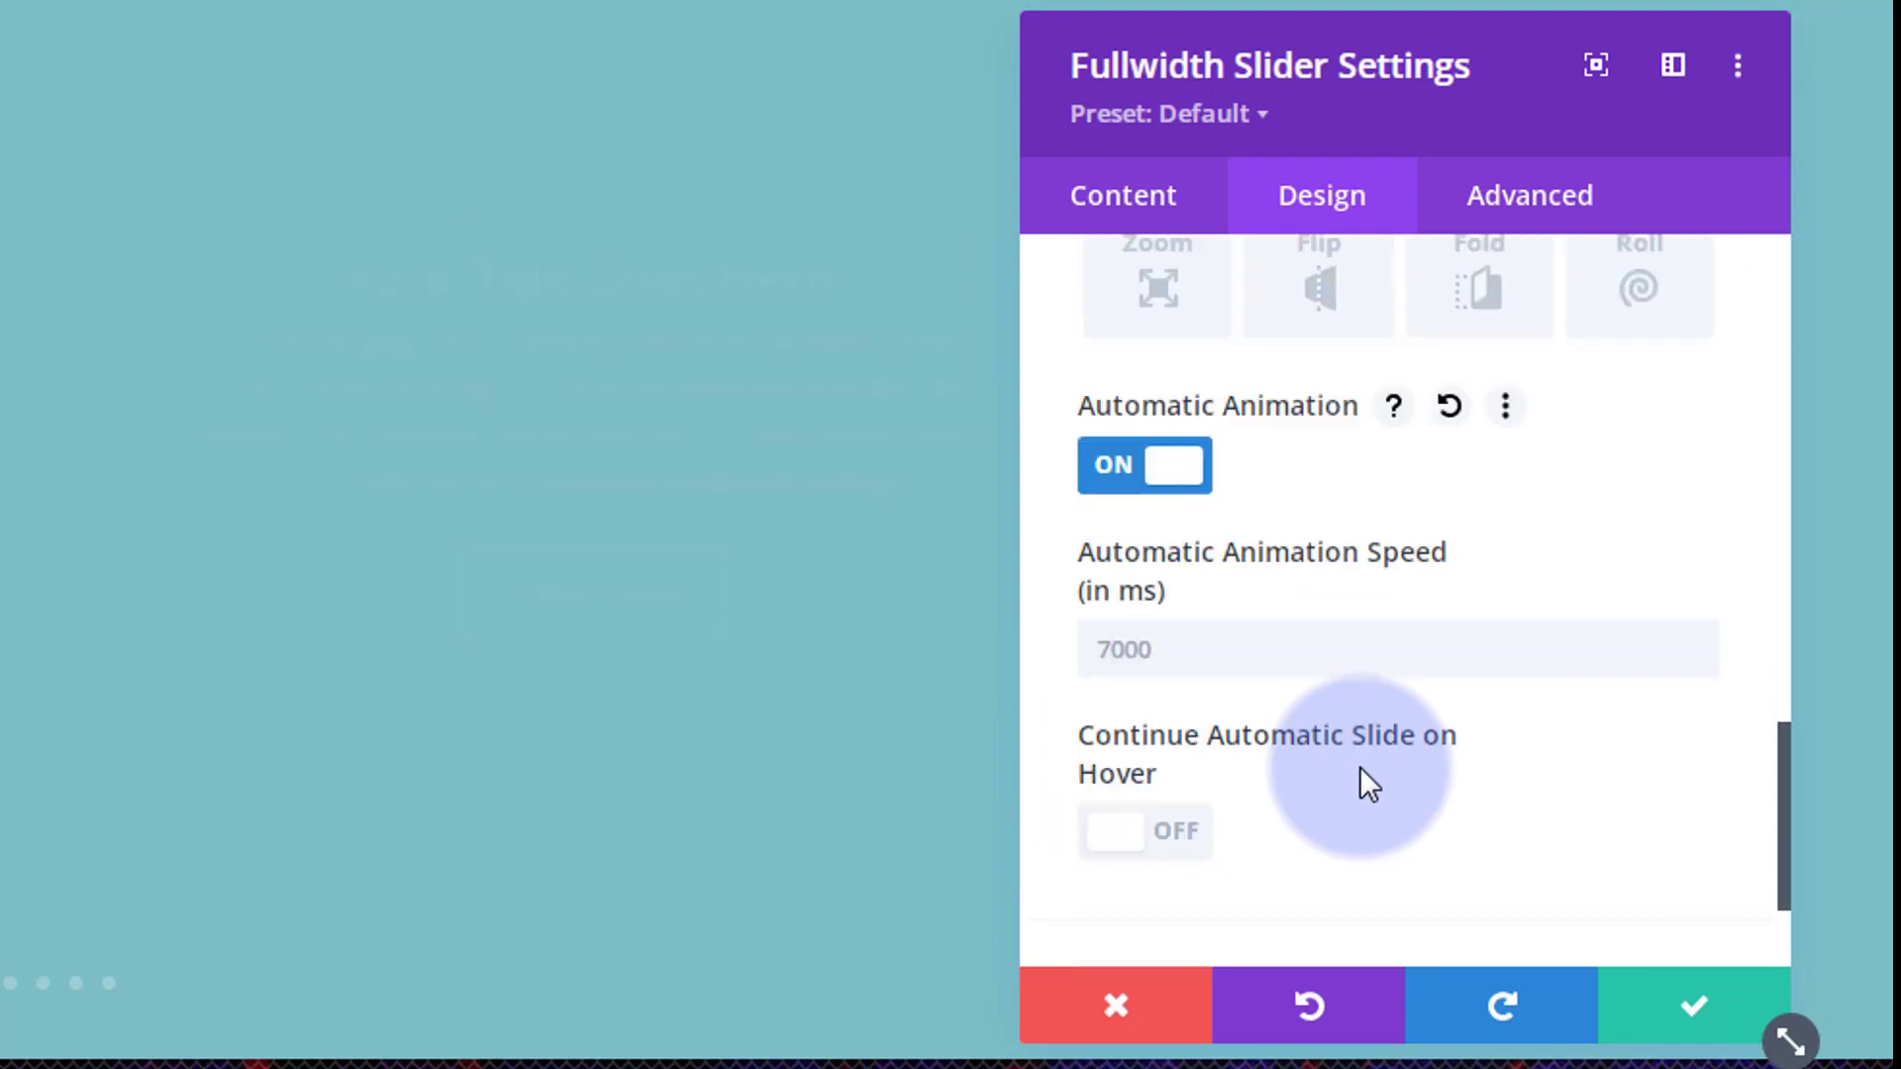
left_click(1336, 600)
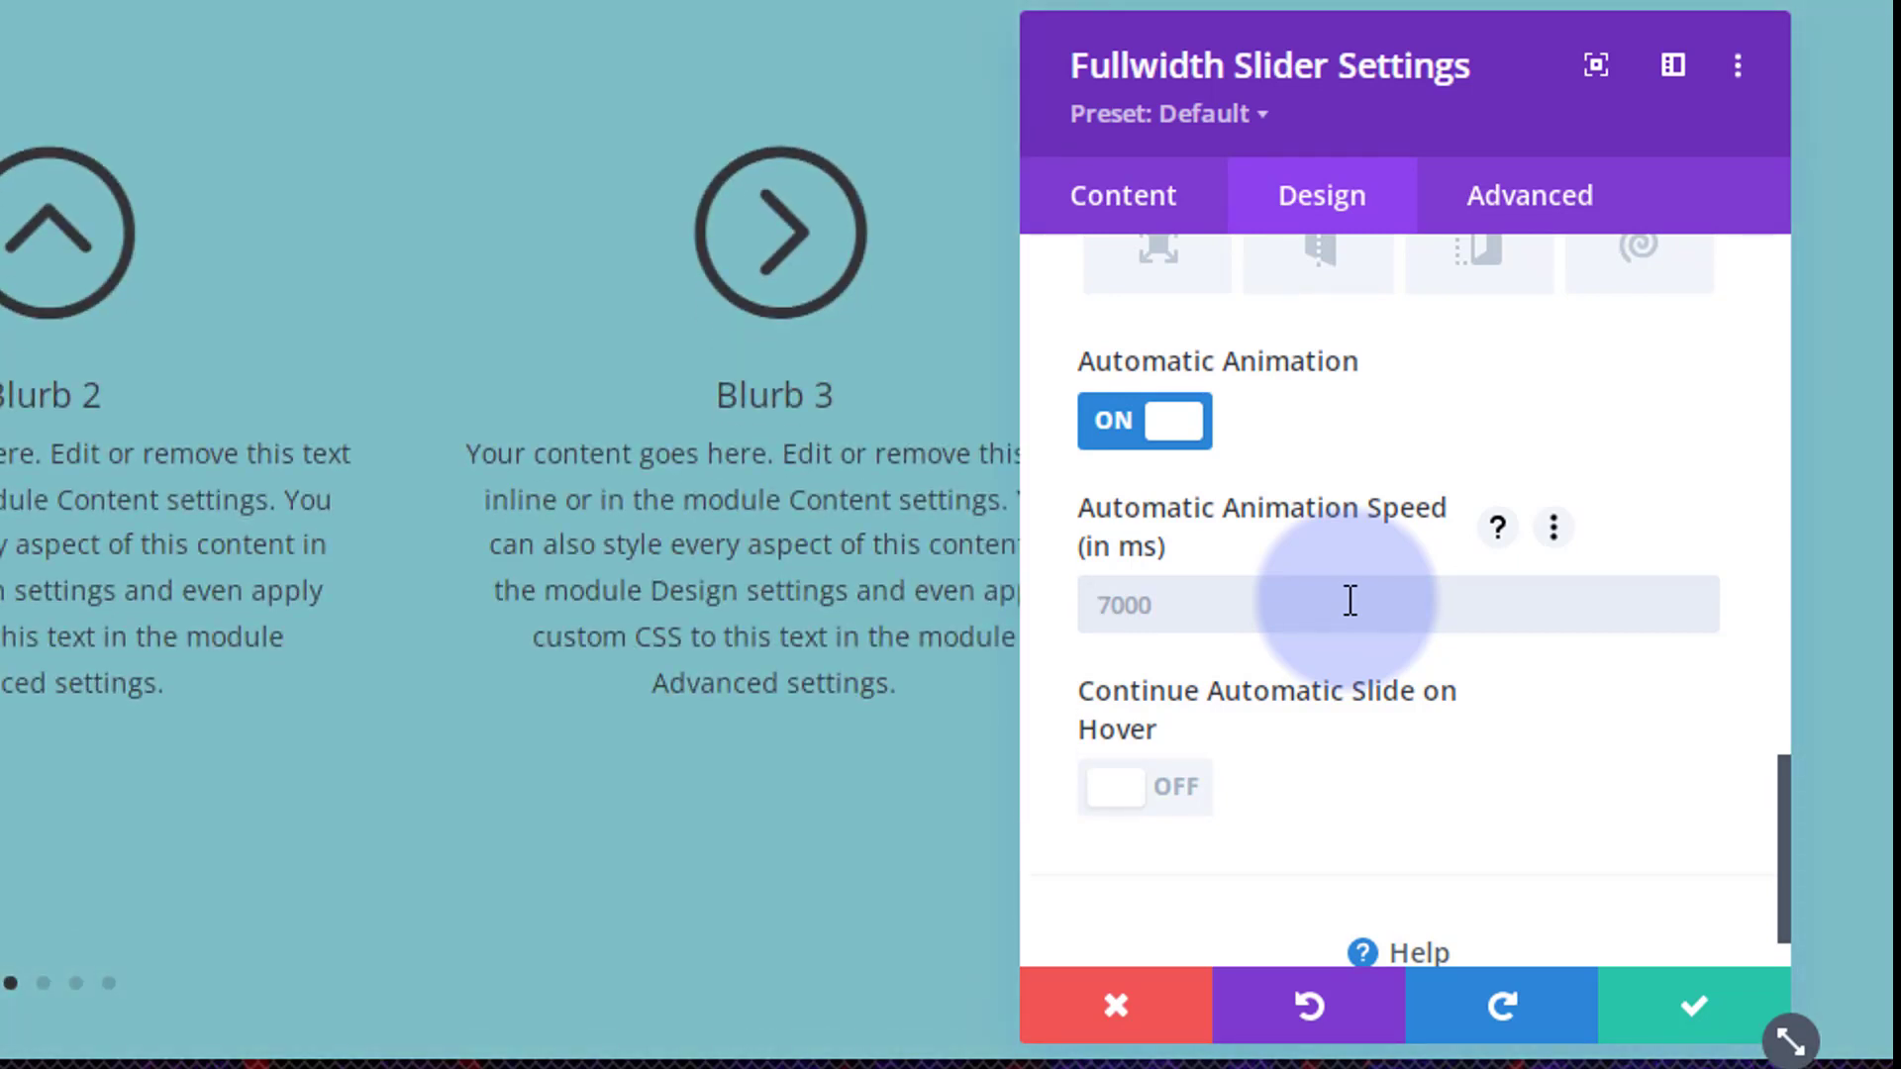
type("5000")
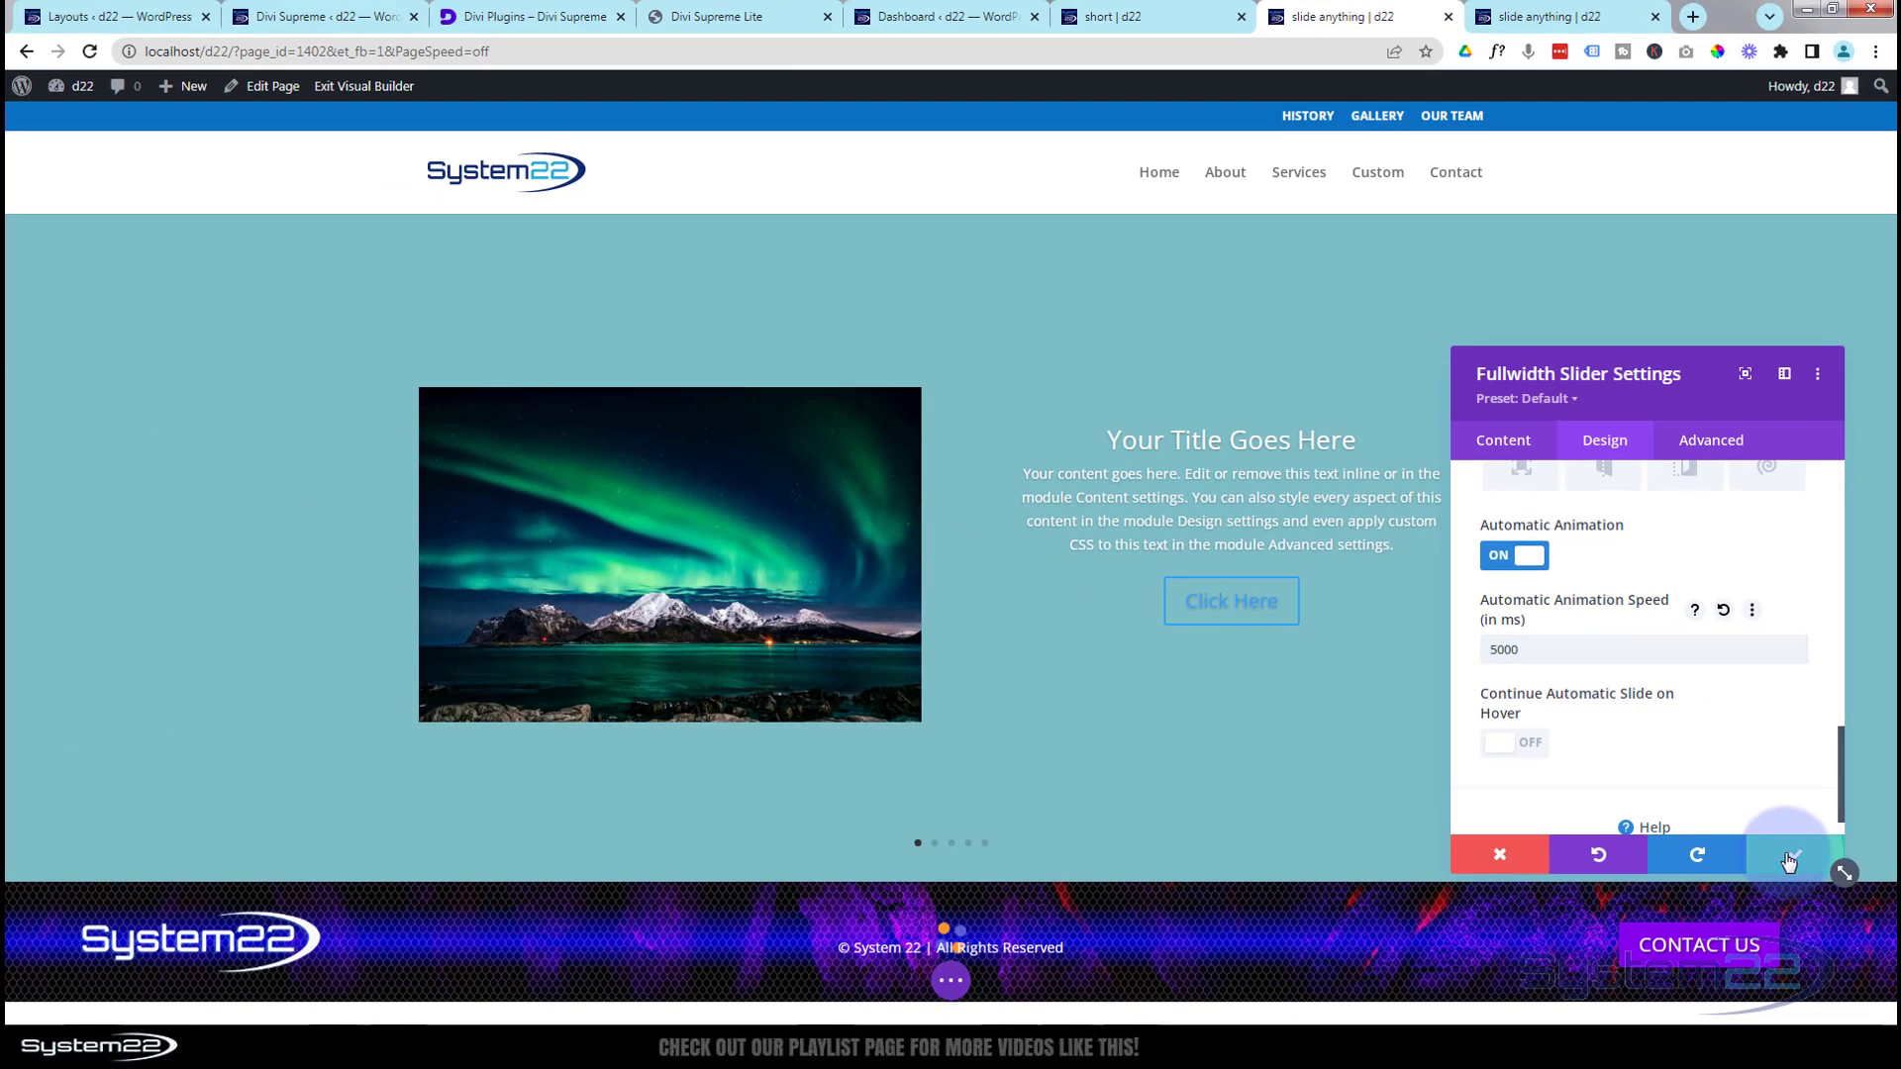
left_click(1790, 860)
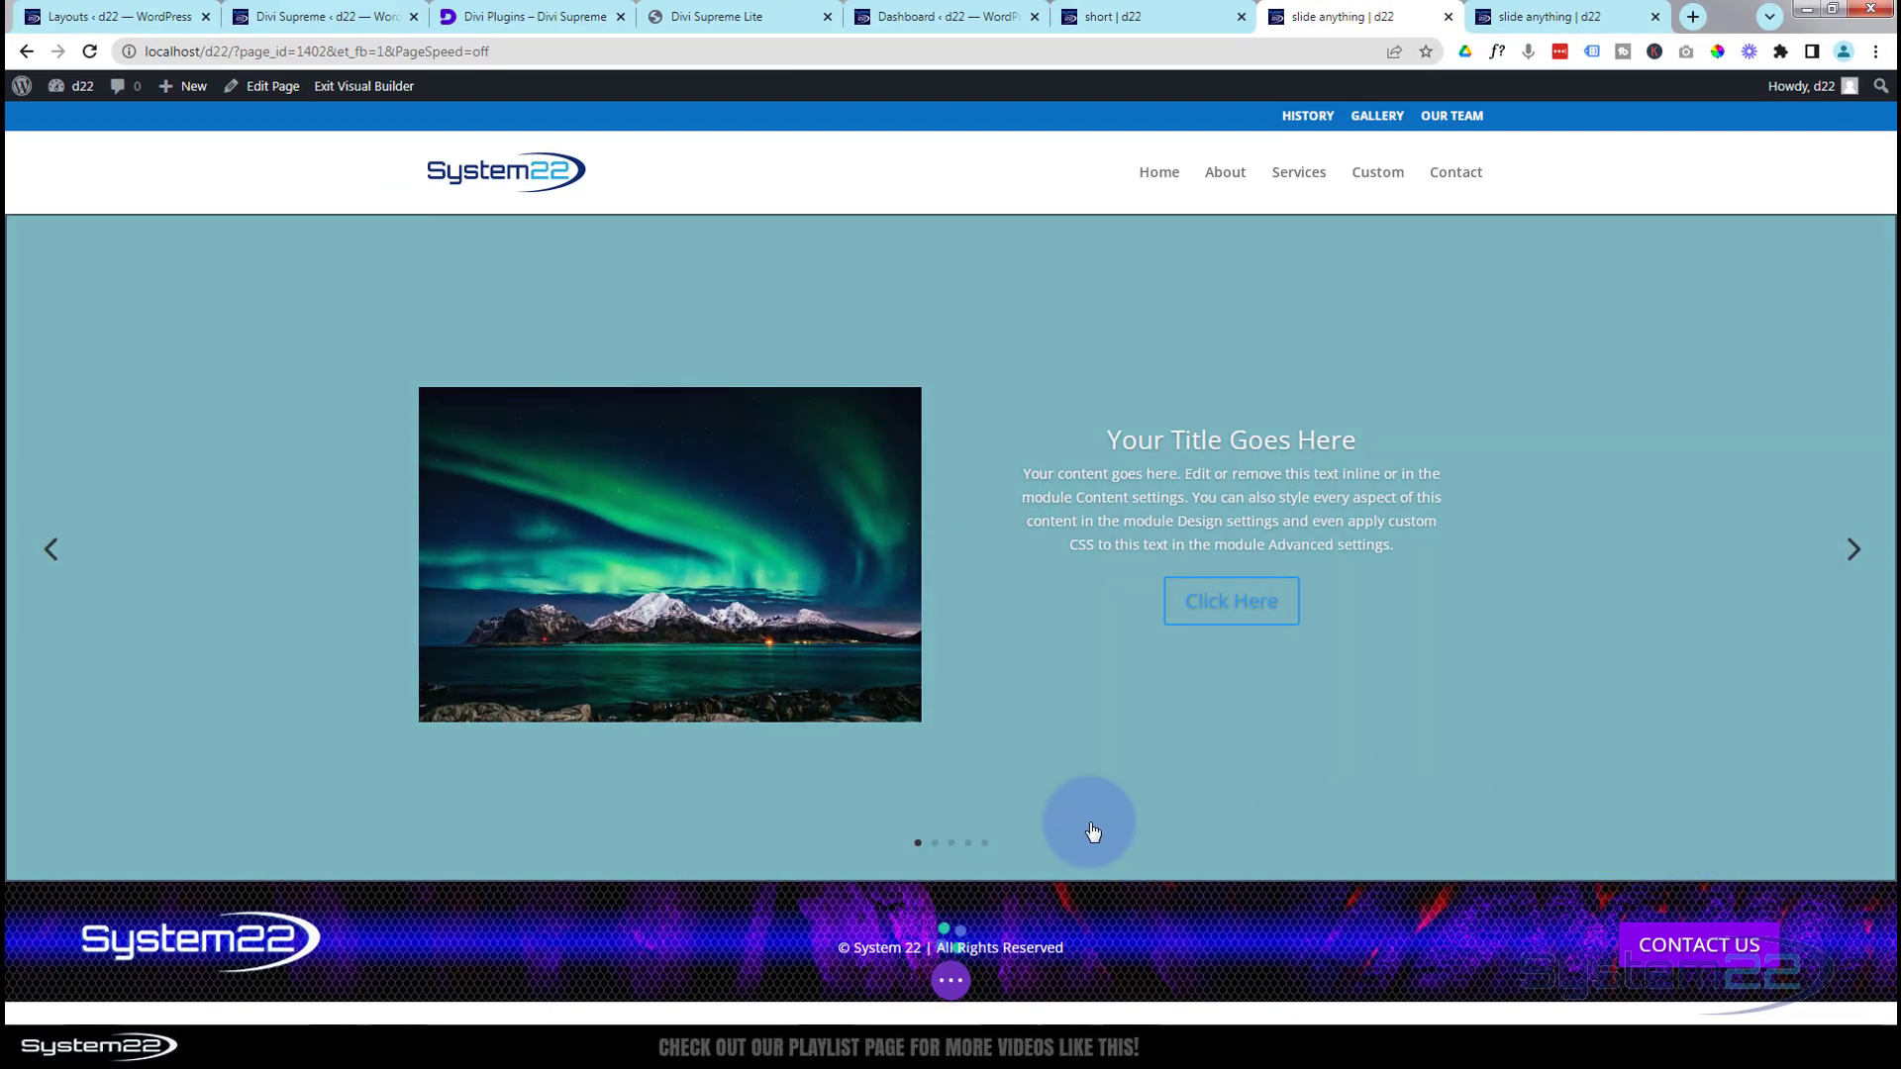
Save the slider page as a draft and exit the Visual Builder to the front-end page.
left_click(950, 979)
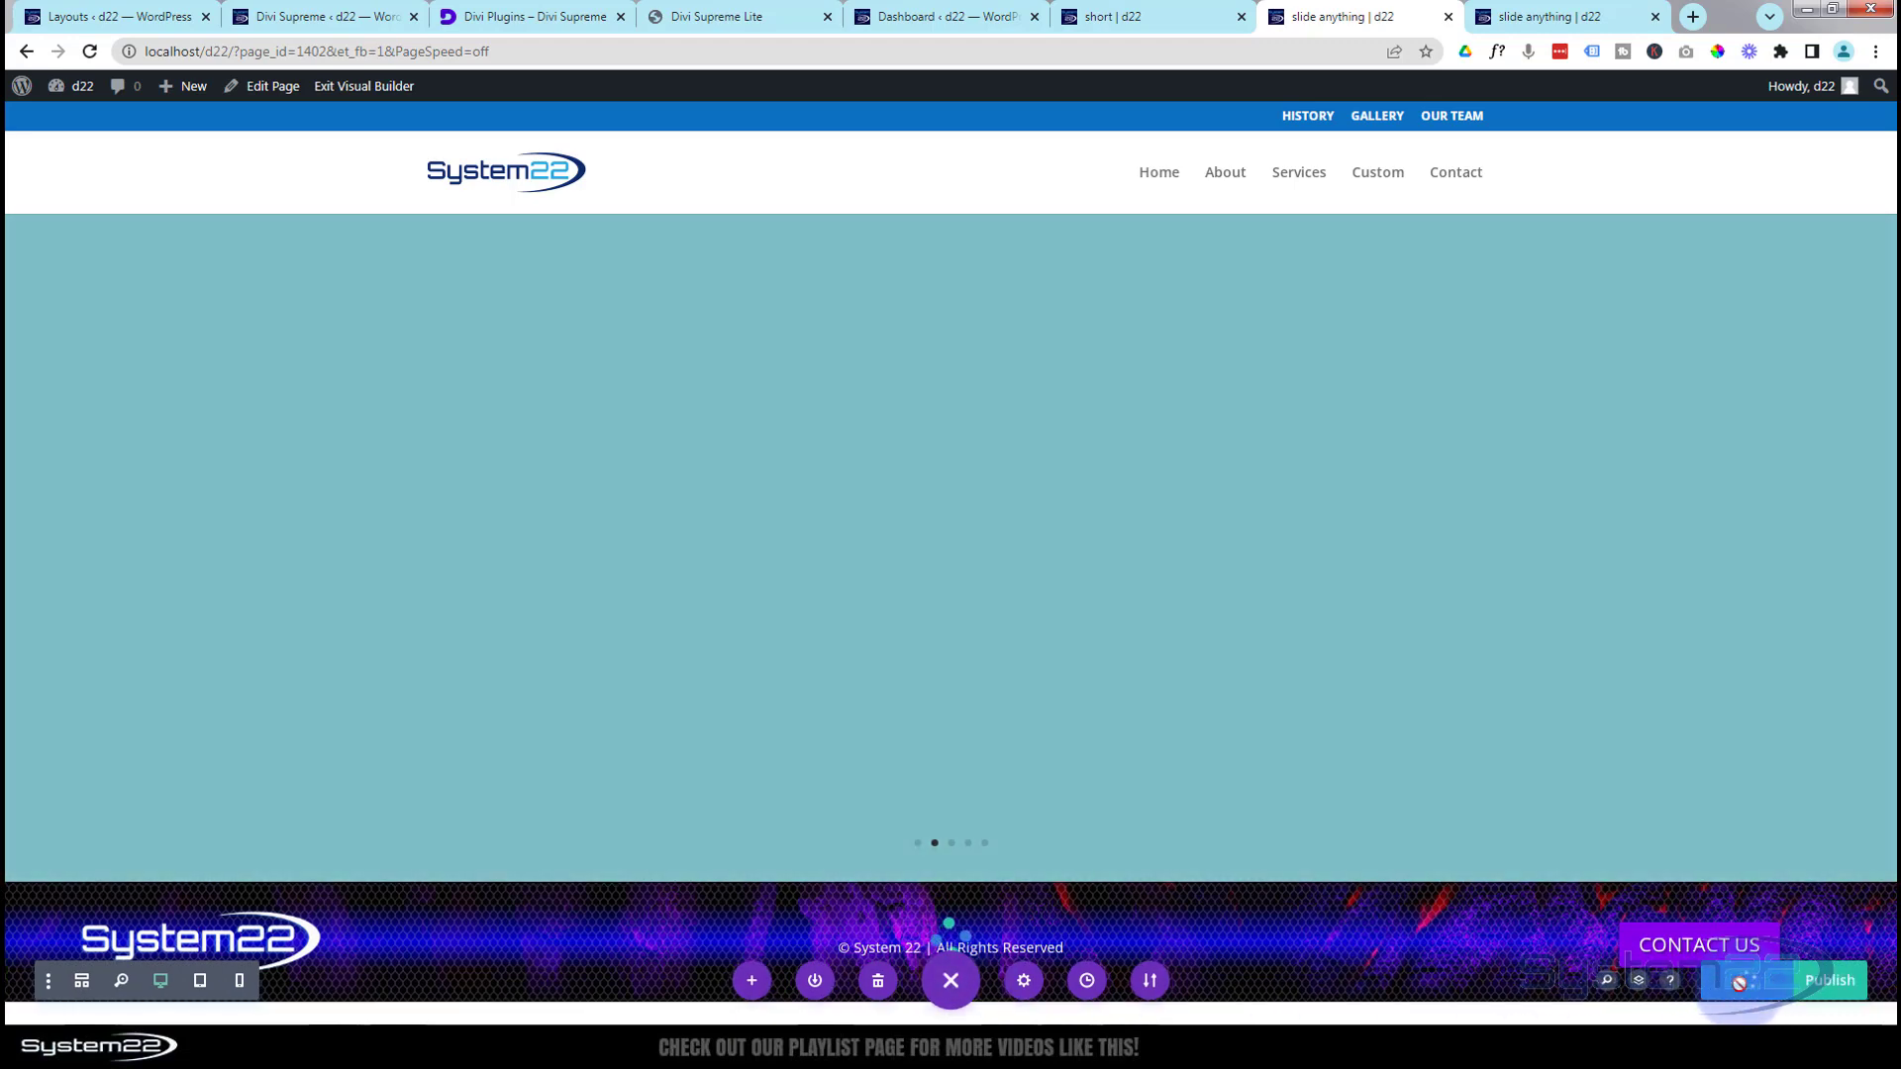
left_click(362, 89)
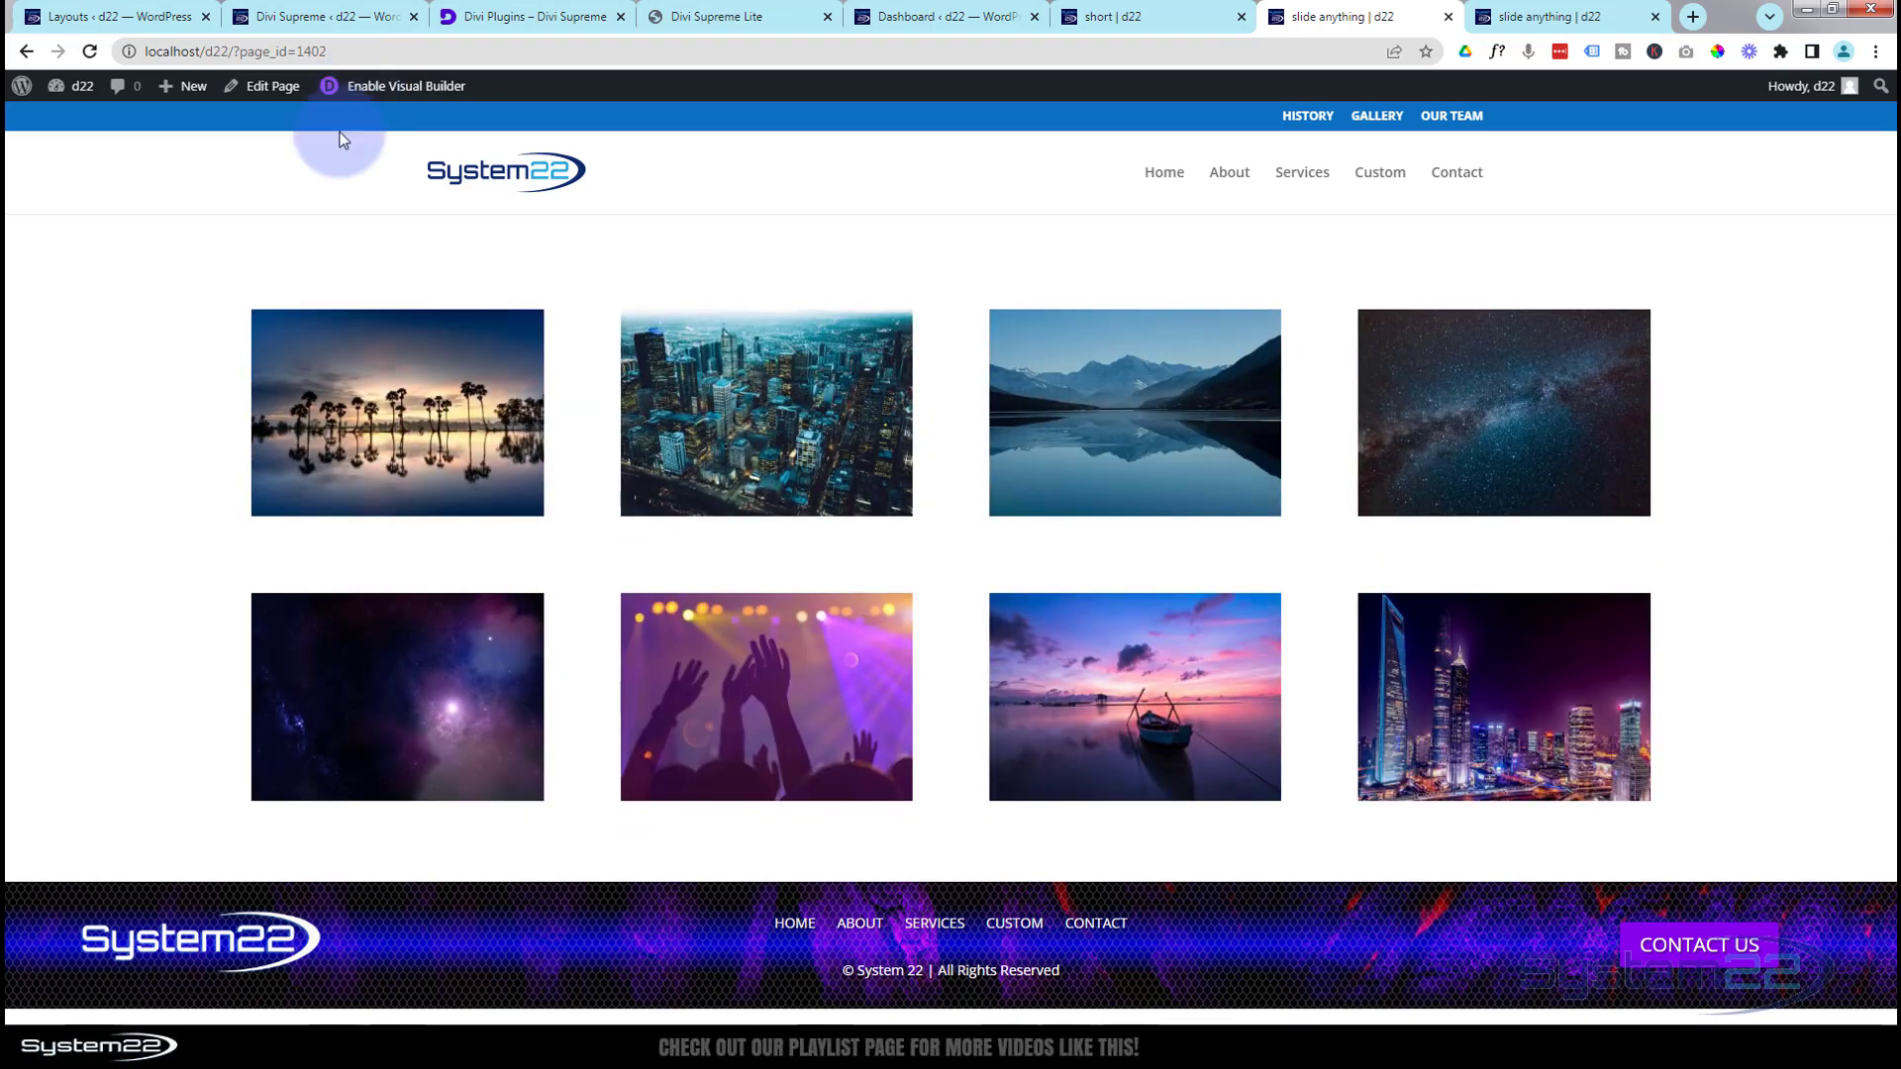
Test the gallery slide by enlarging and closing the city skyline, purple galaxy and sunset boat images in turn.
left_click(723, 473)
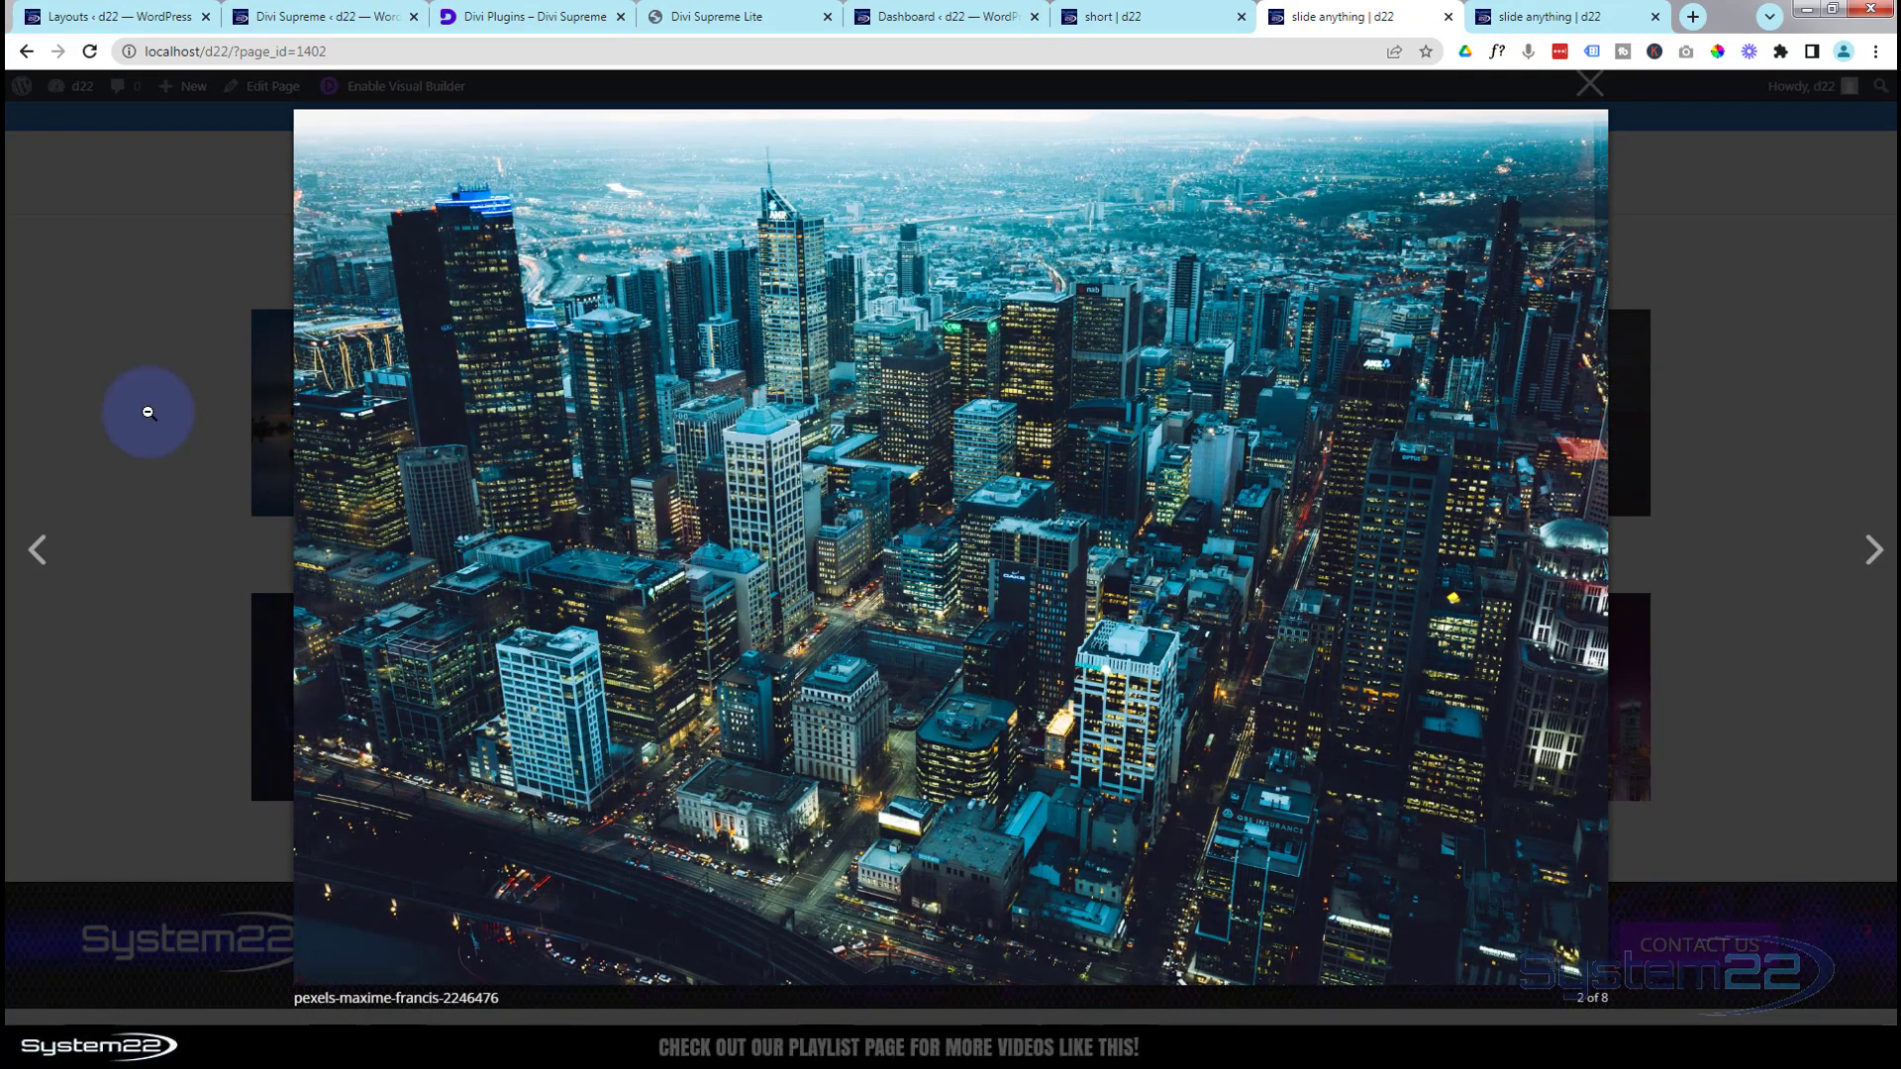
left_click(149, 412)
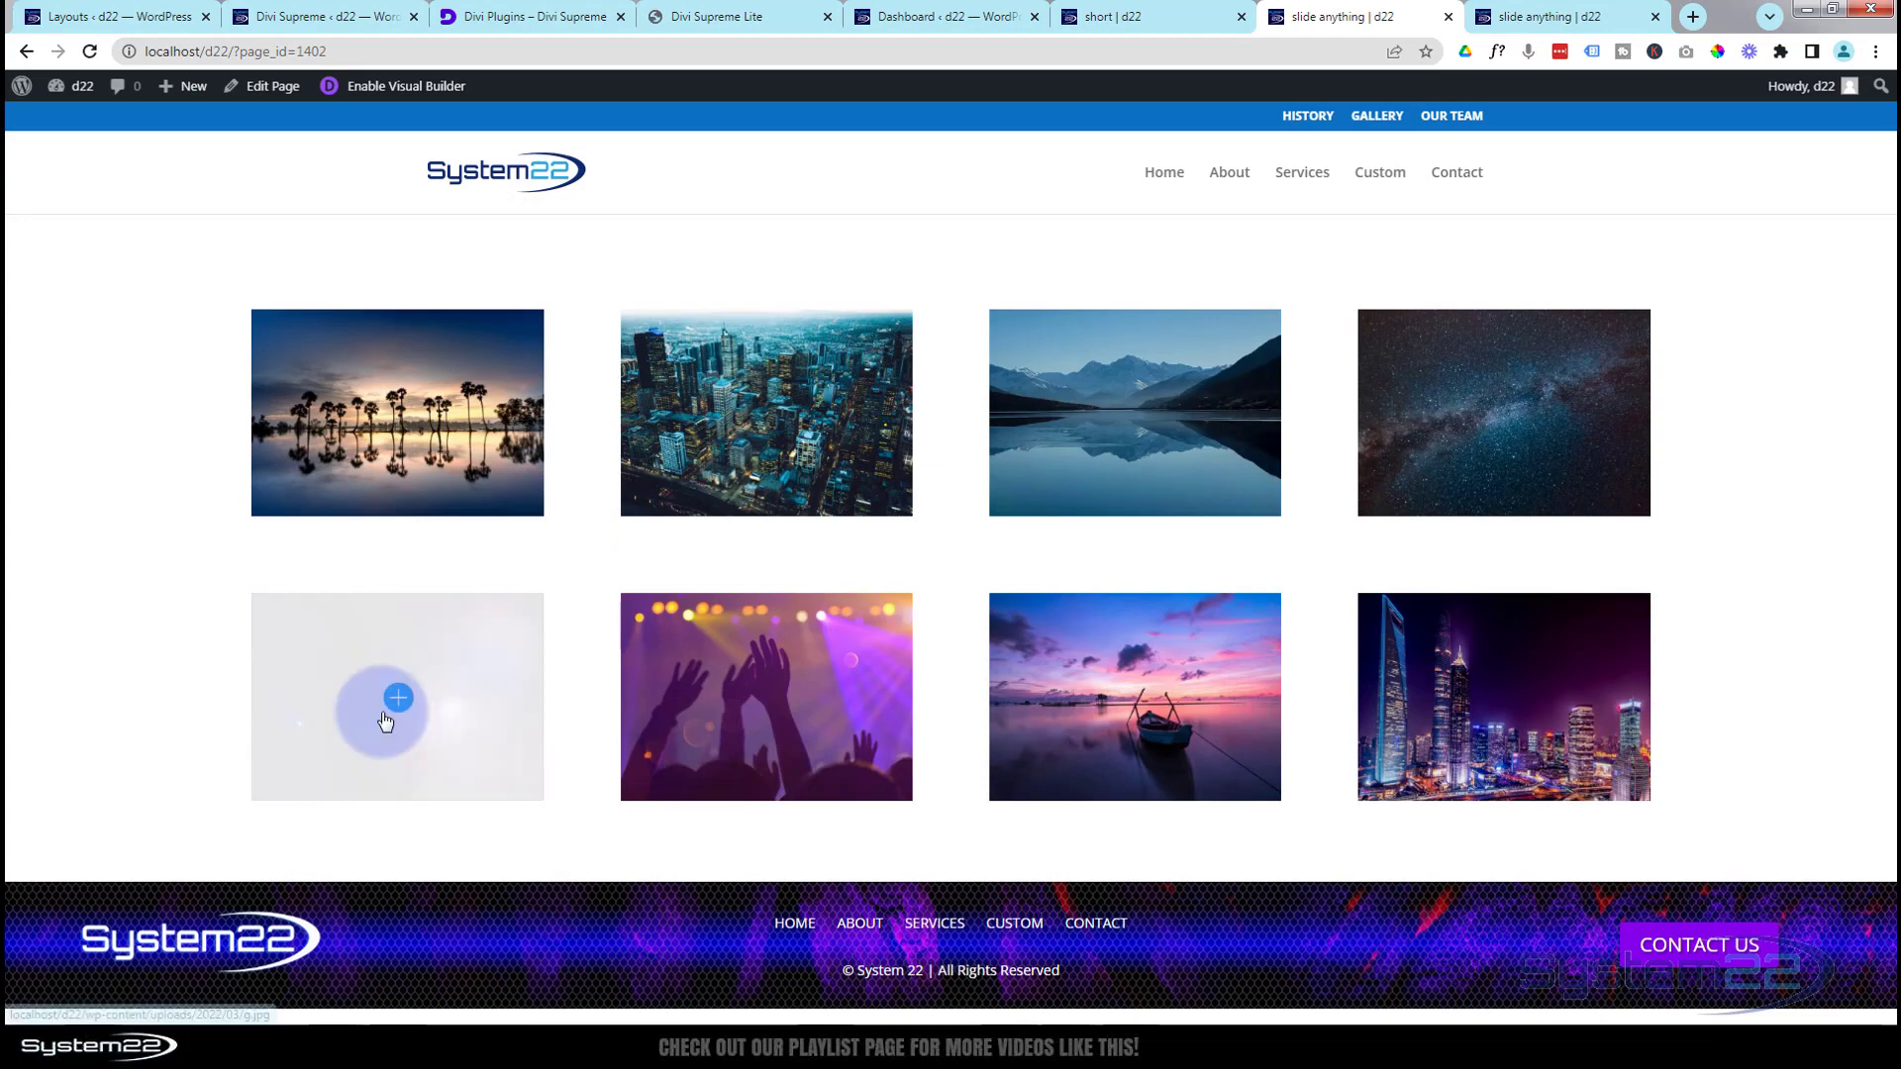
left_click(385, 721)
left_click(156, 424)
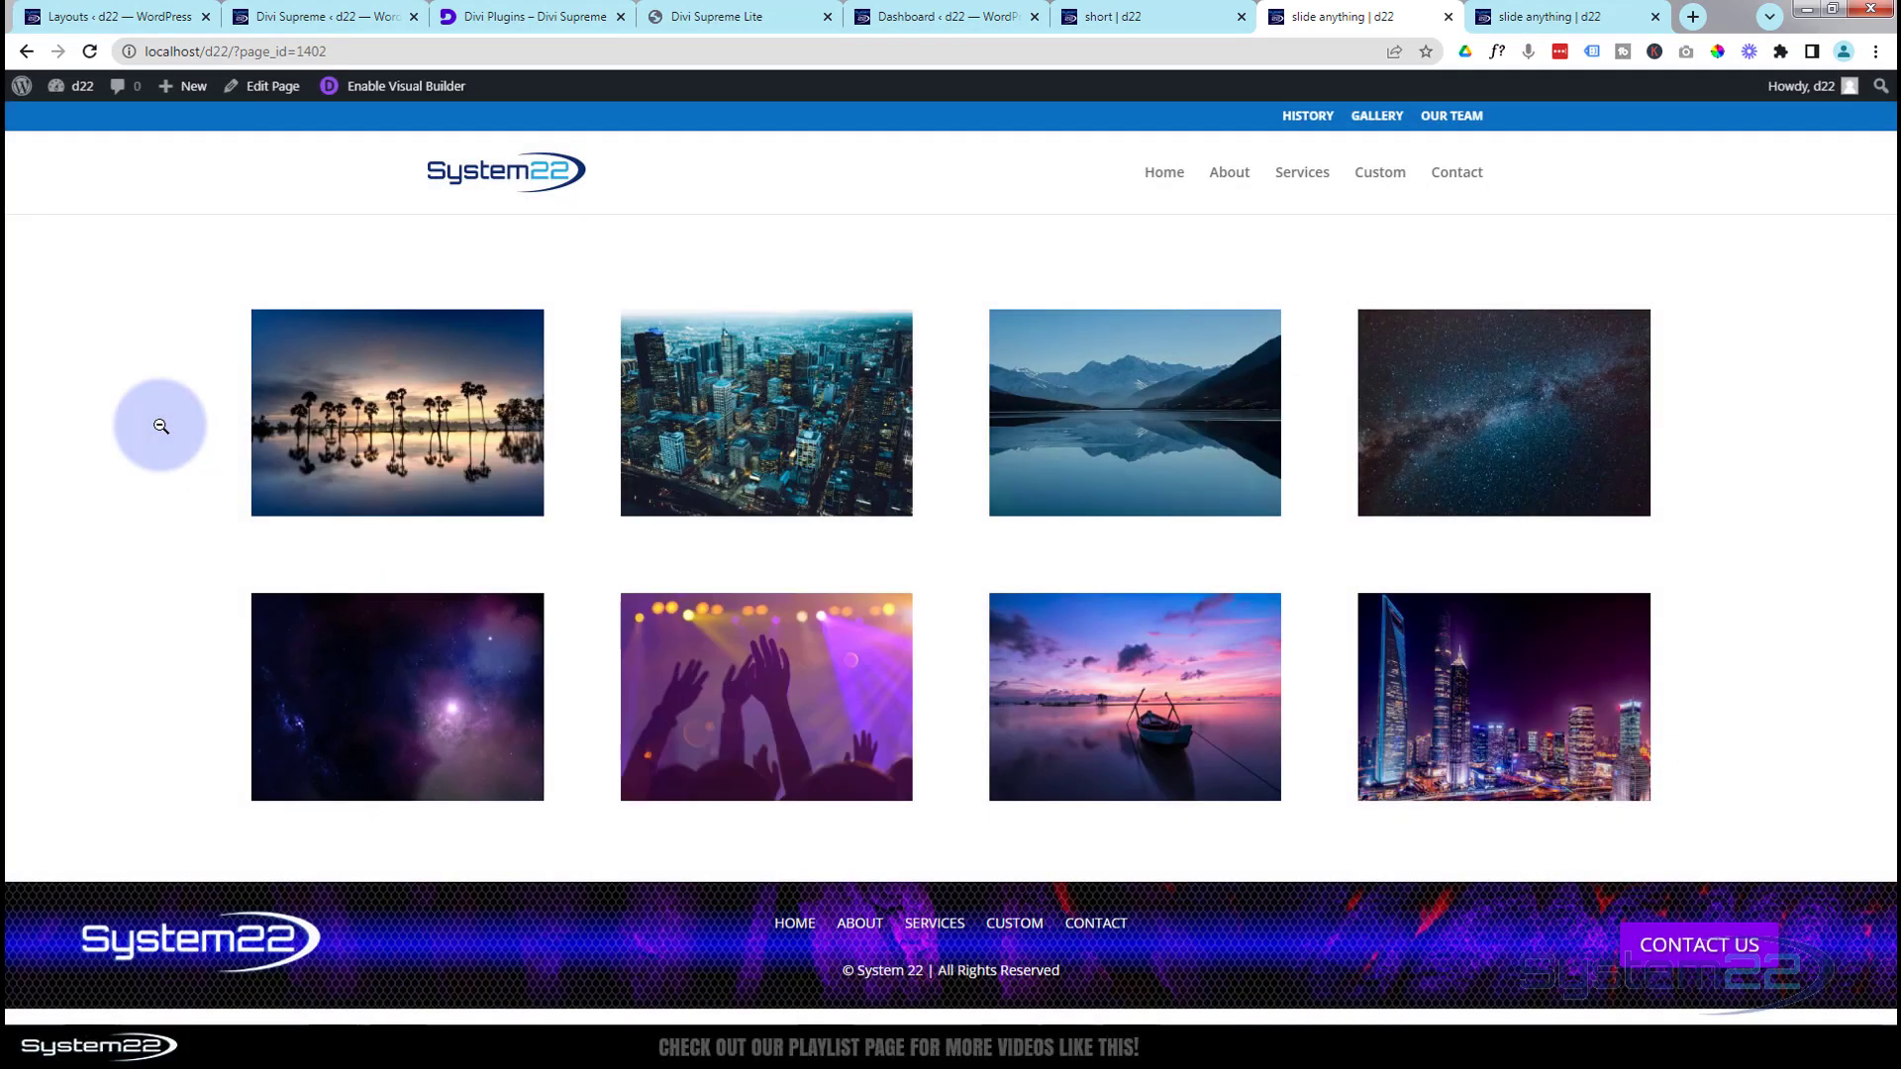
left_click(1038, 692)
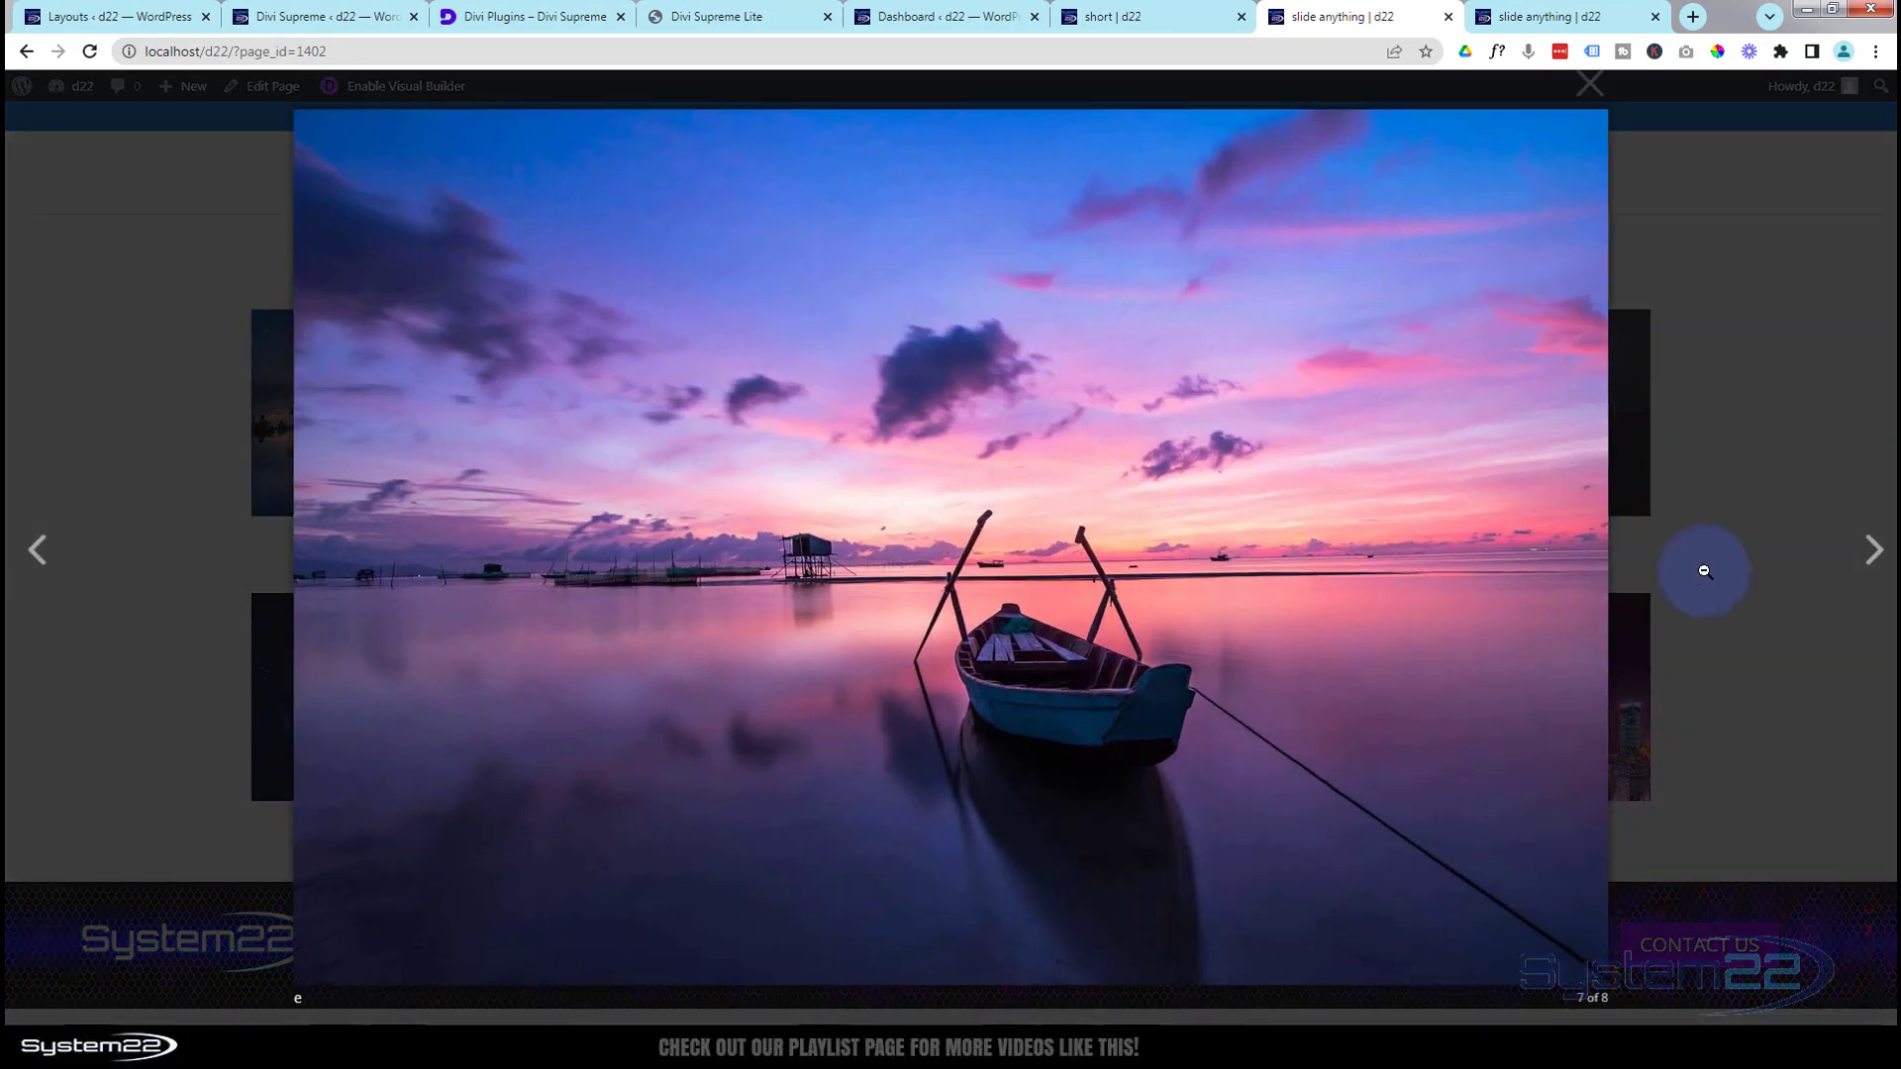
left_click(1803, 583)
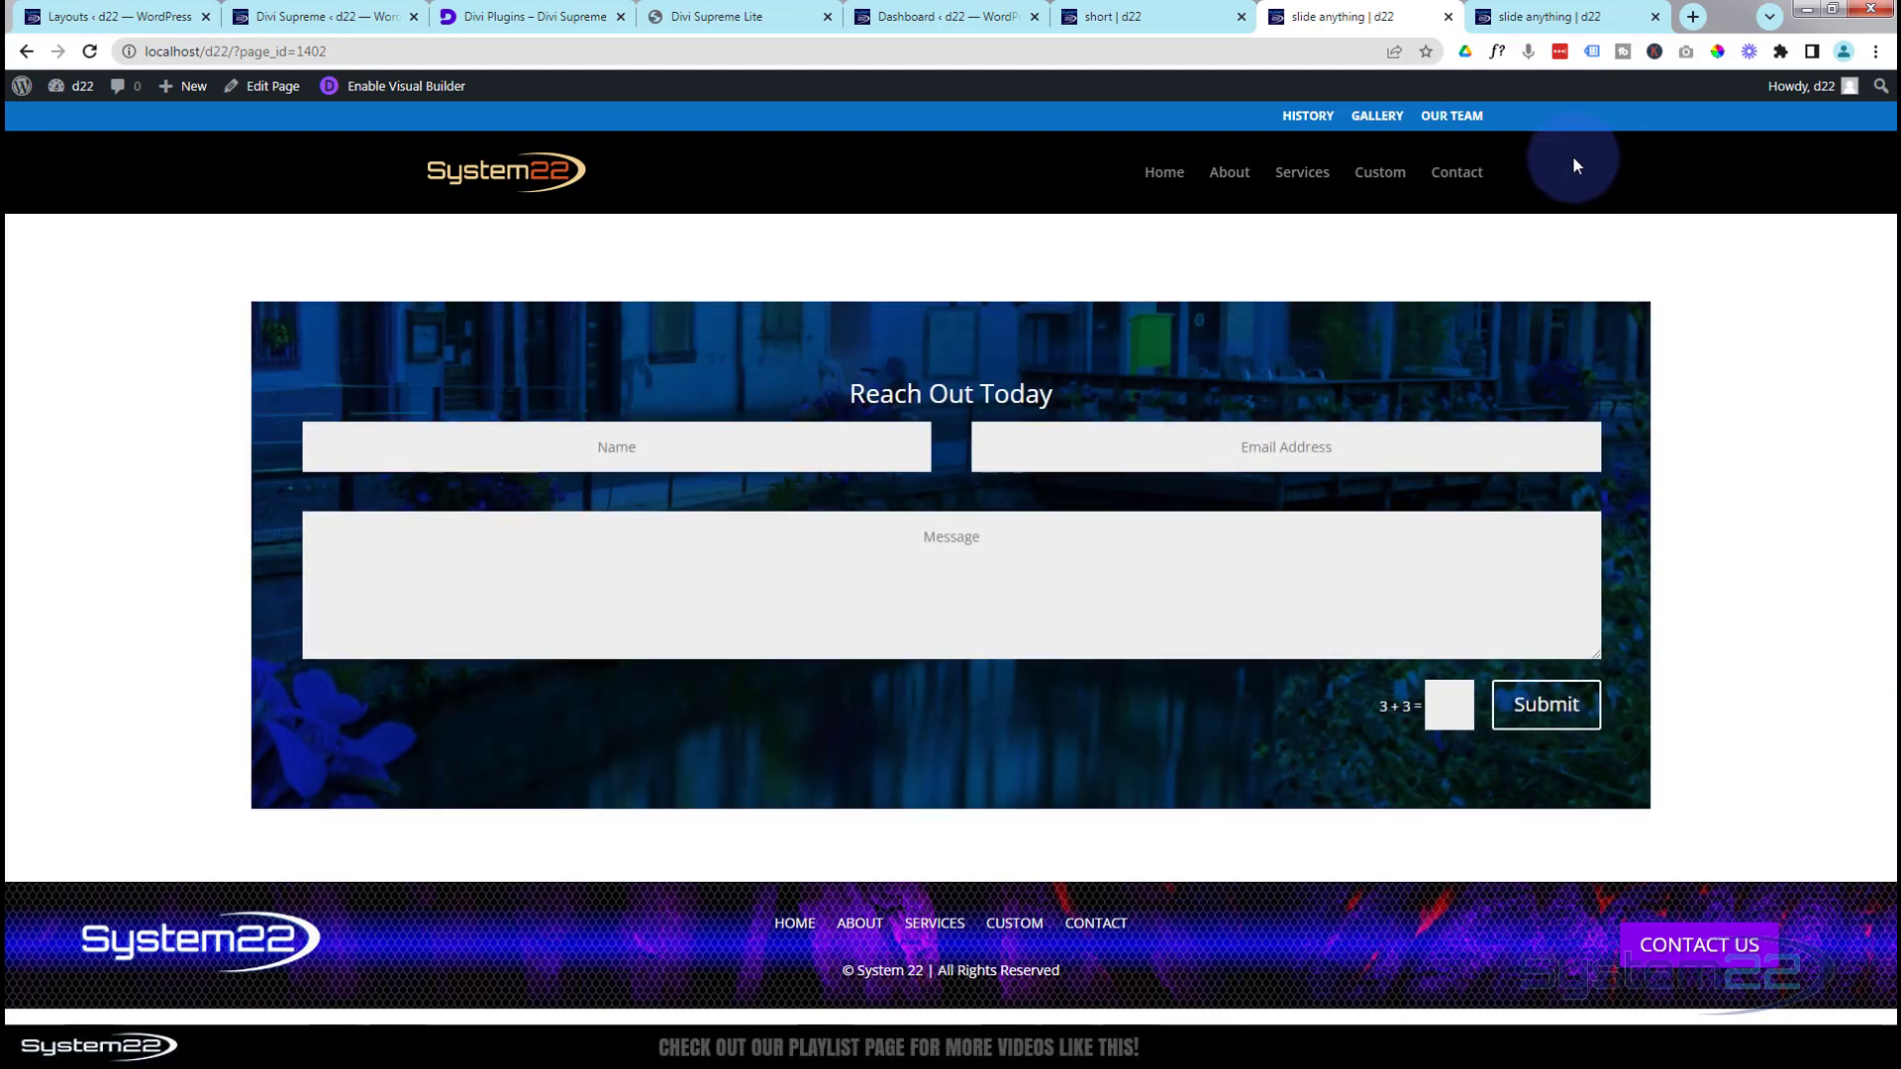
Test the "Reach Out Today" contact form slide by filling the name and email fields with sample text and the message with "fbfbf".
left_click(583, 445)
type("bfb")
left_click(1231, 451)
type("fbfb")
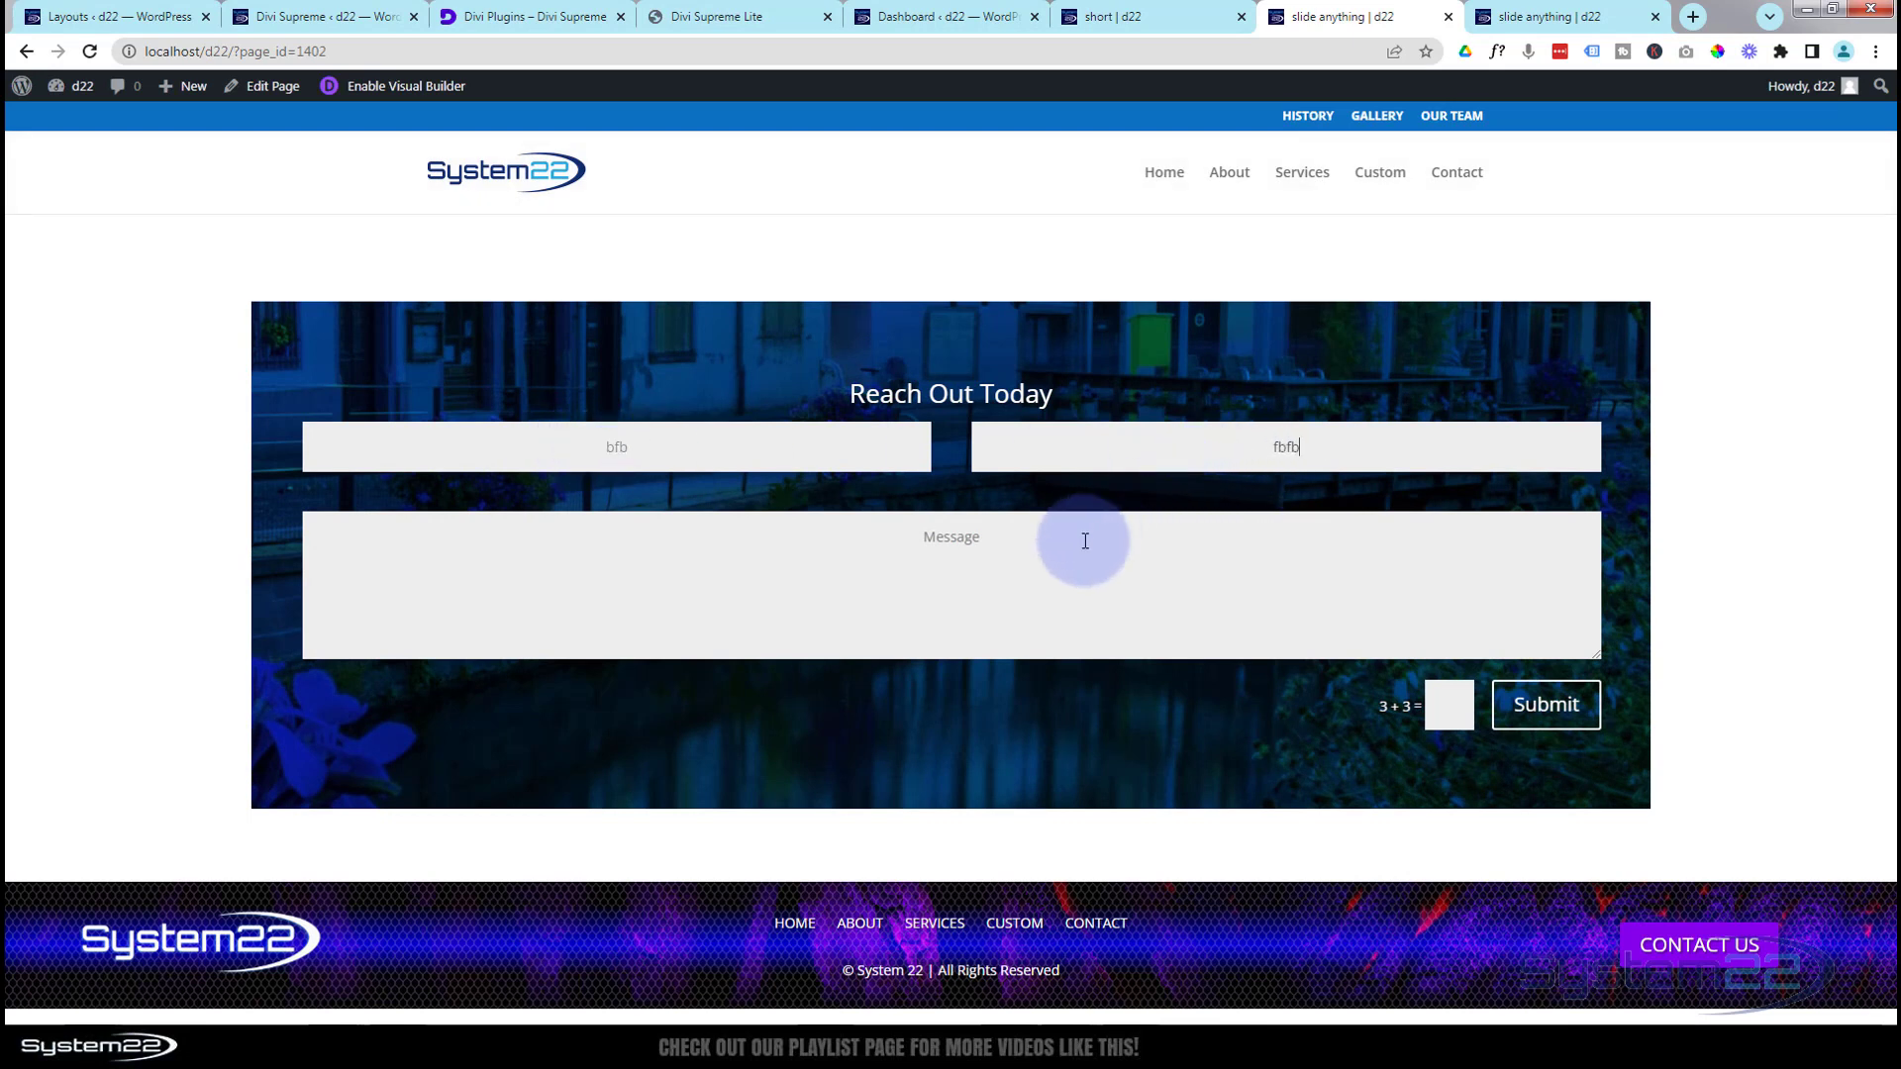
left_click(977, 545)
type("fbfbf")
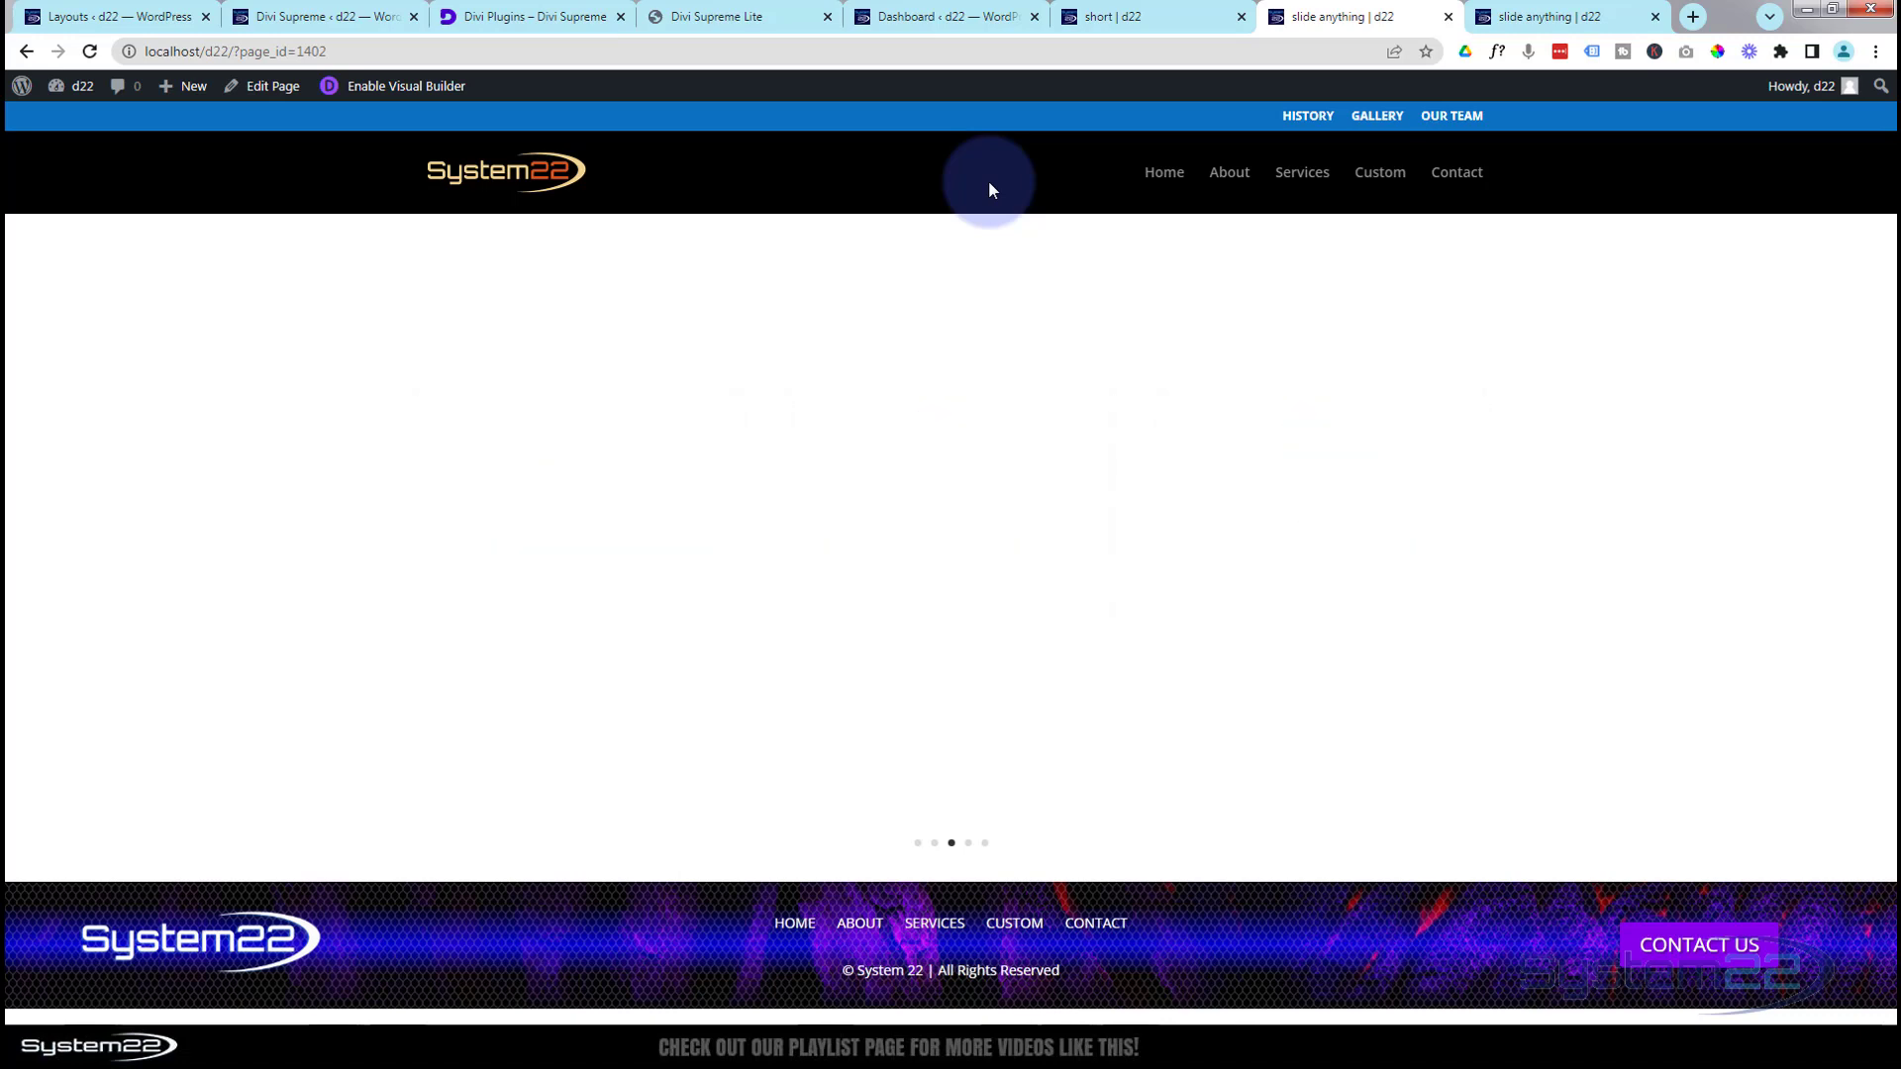
View the Divi Supreme website's Divi Plugins page and return to the slider page.
left_click(555, 17)
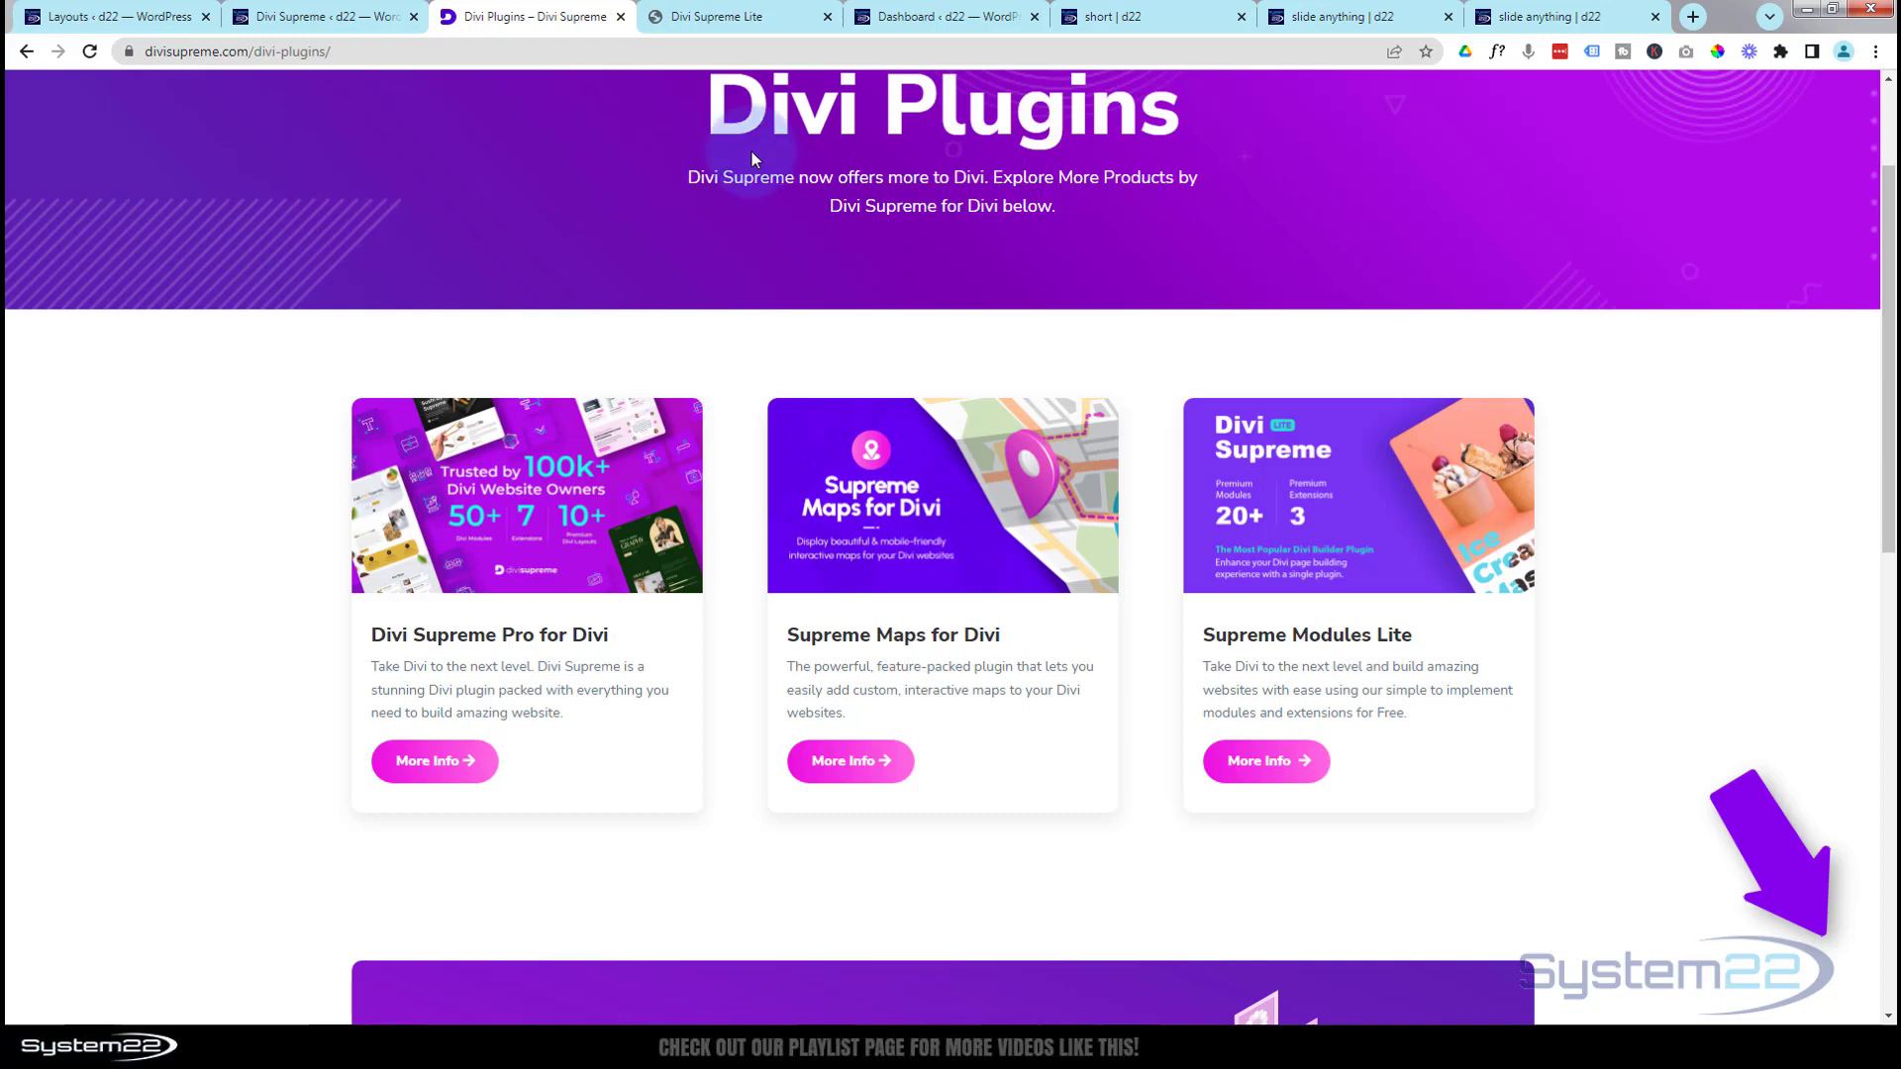
left_click(1332, 17)
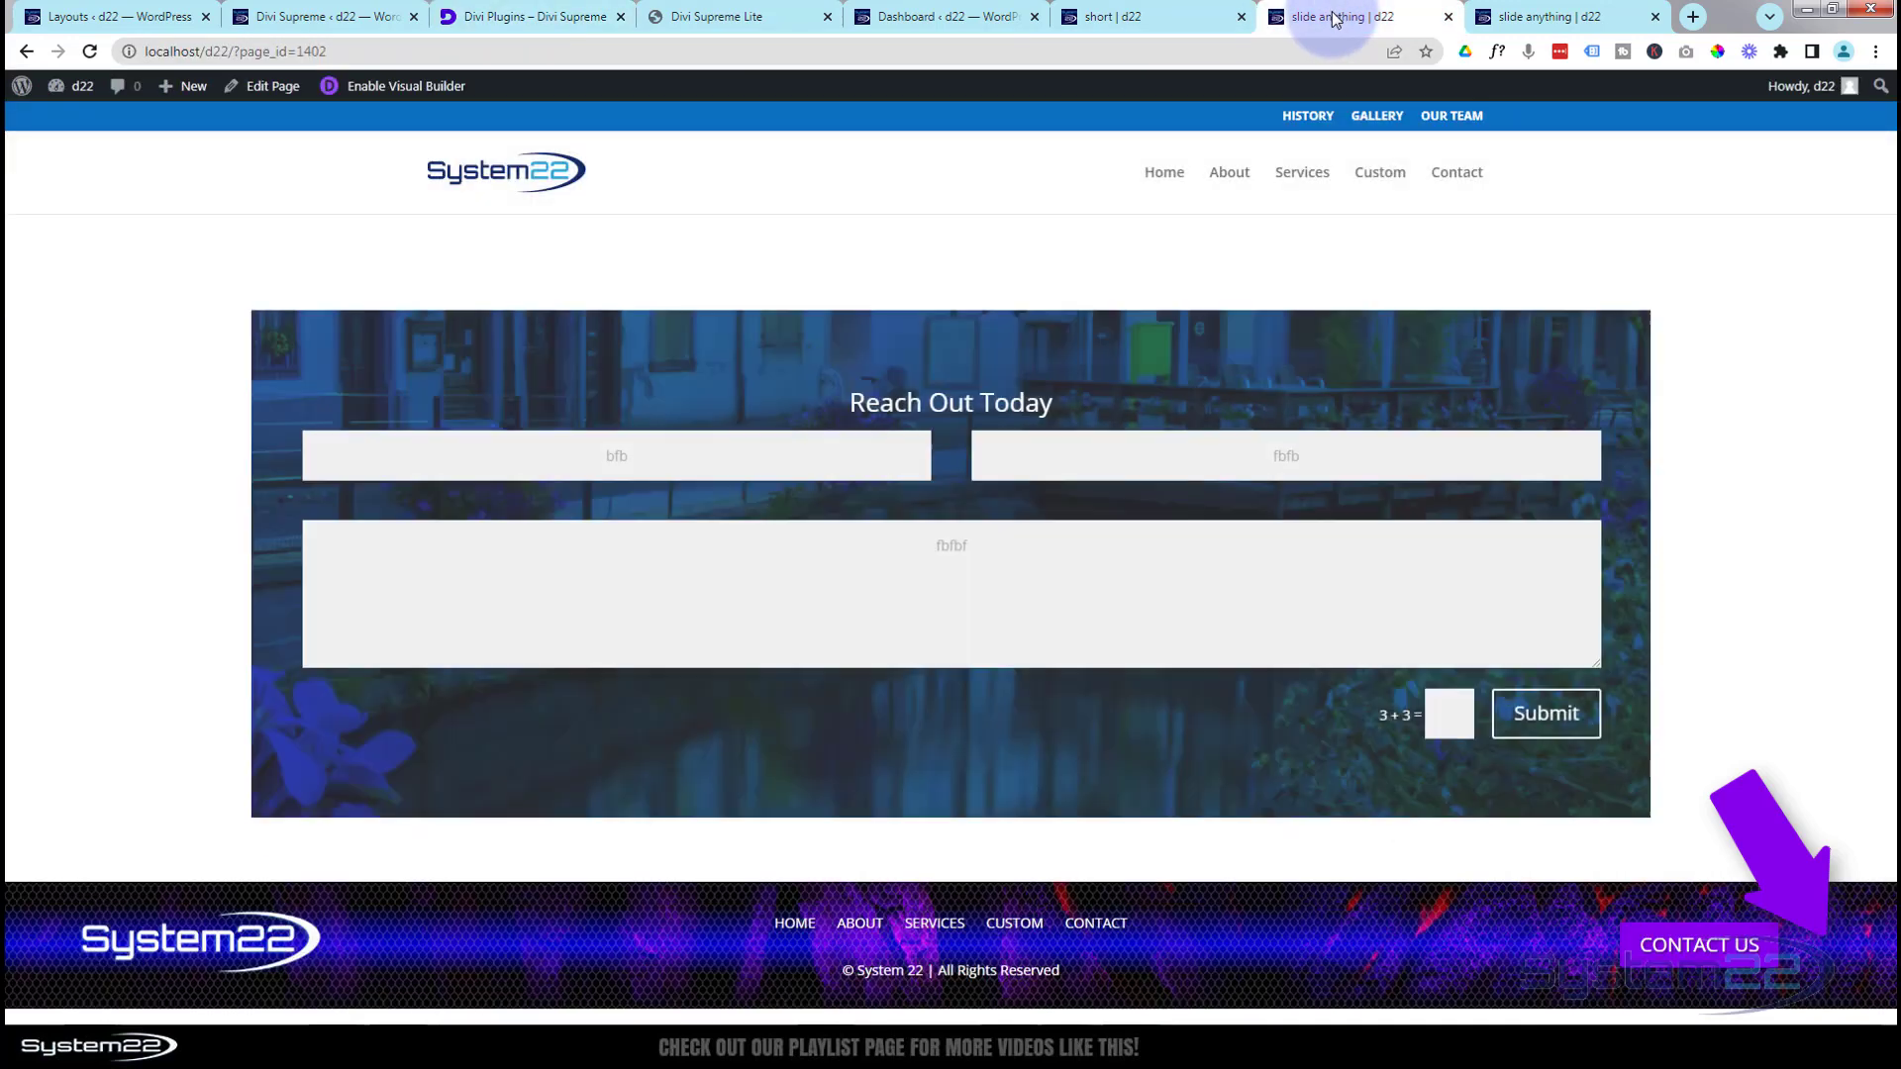